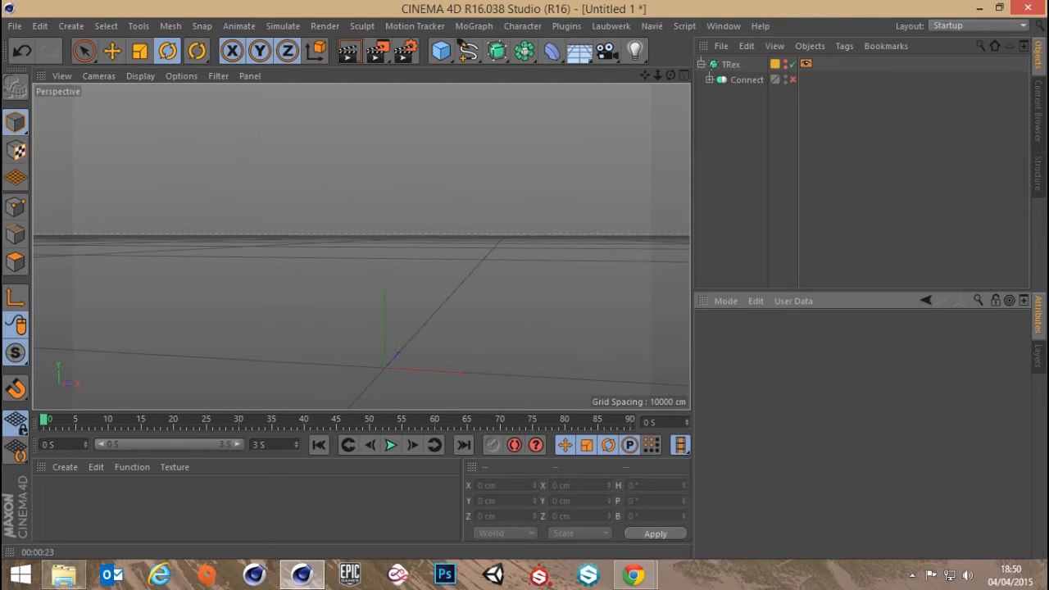
Switch to Chrome and examine the glowing fingers in Wikipedia's Skin Subsurface Scattering photo, and return to Cinema 4D
drag(1048, 246, 500, 0)
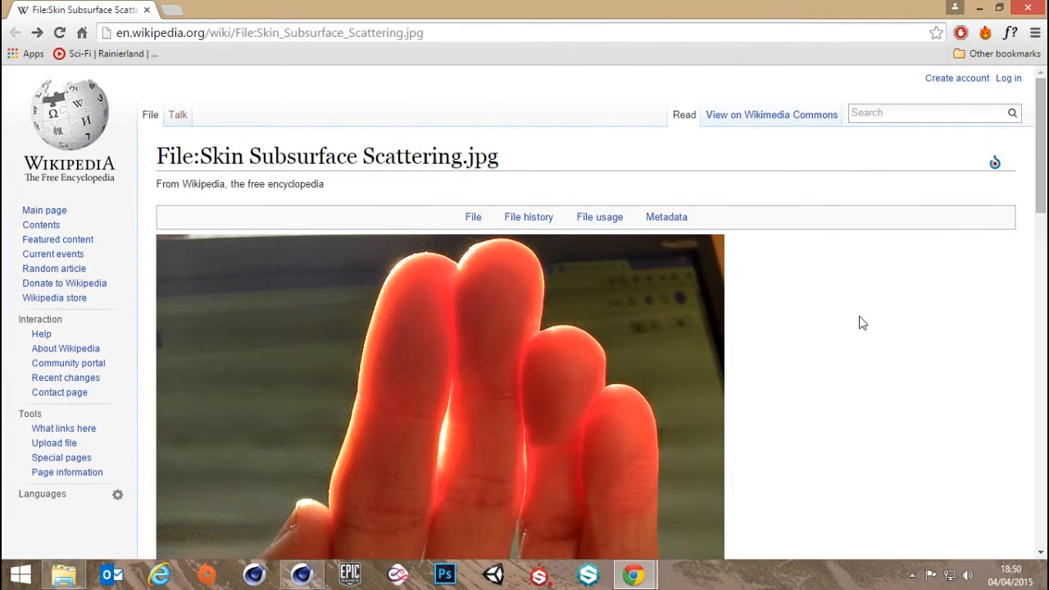
scroll(861, 328, down, 6)
scroll(862, 331, up, 5)
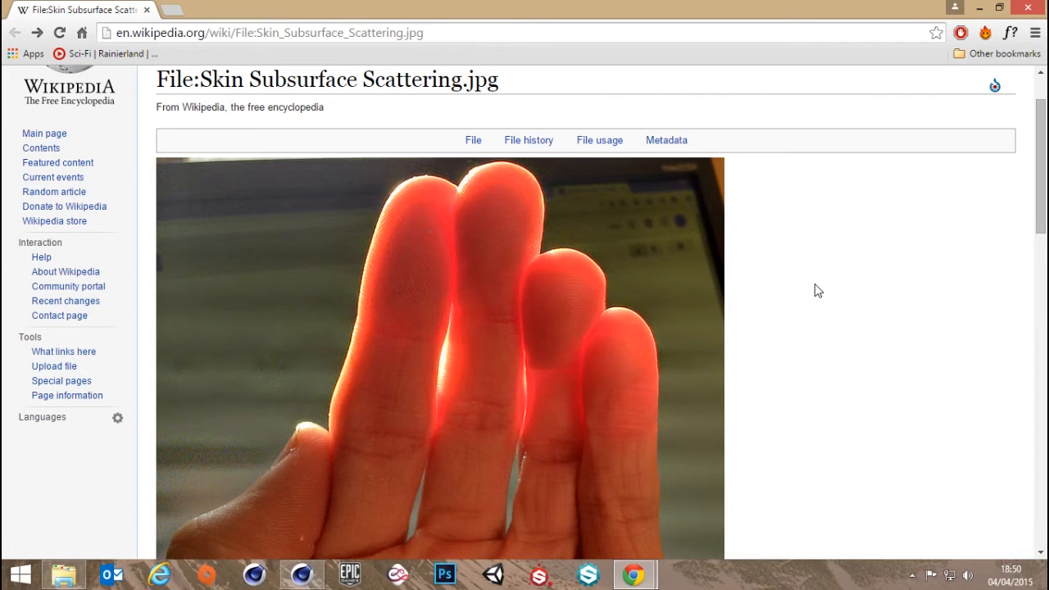
scroll(813, 292, down, 1)
scroll(808, 297, up, 1)
drag(554, 6, 1048, 386)
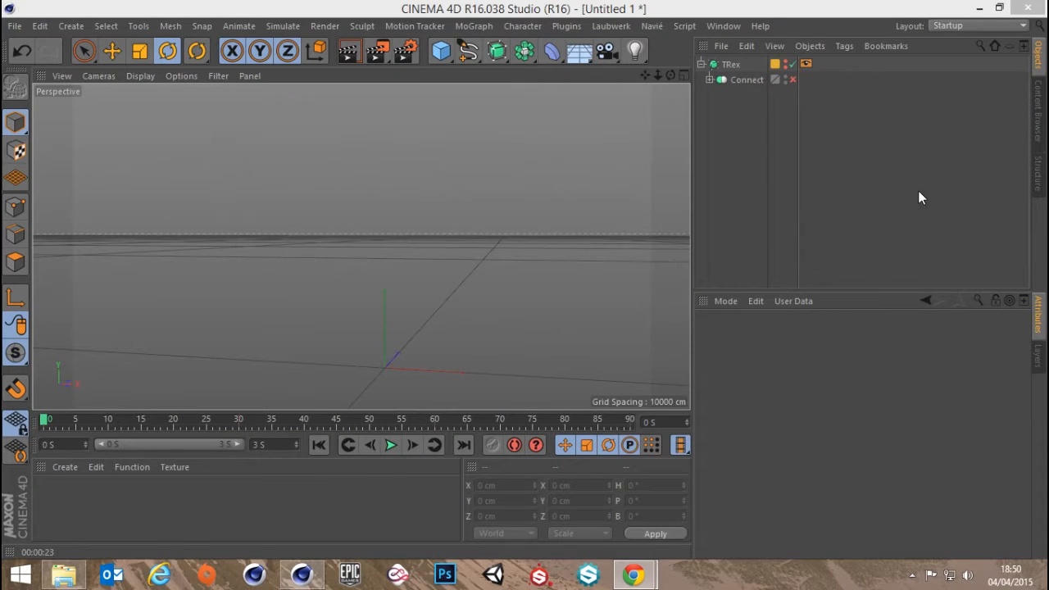
Make the TRex object visible in the viewport and view it from the front side
click(785, 63)
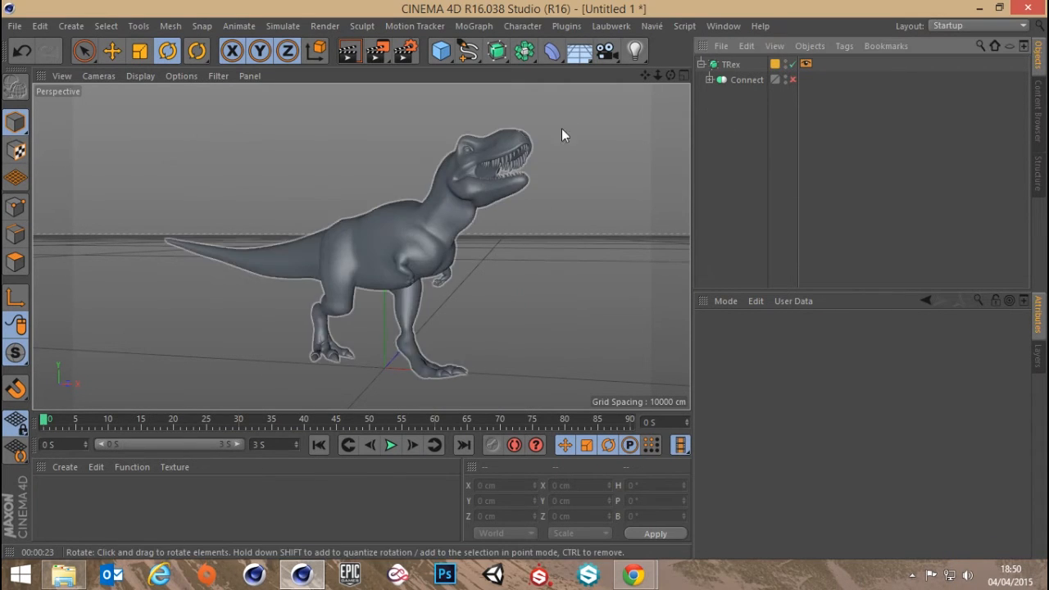
click(723, 26)
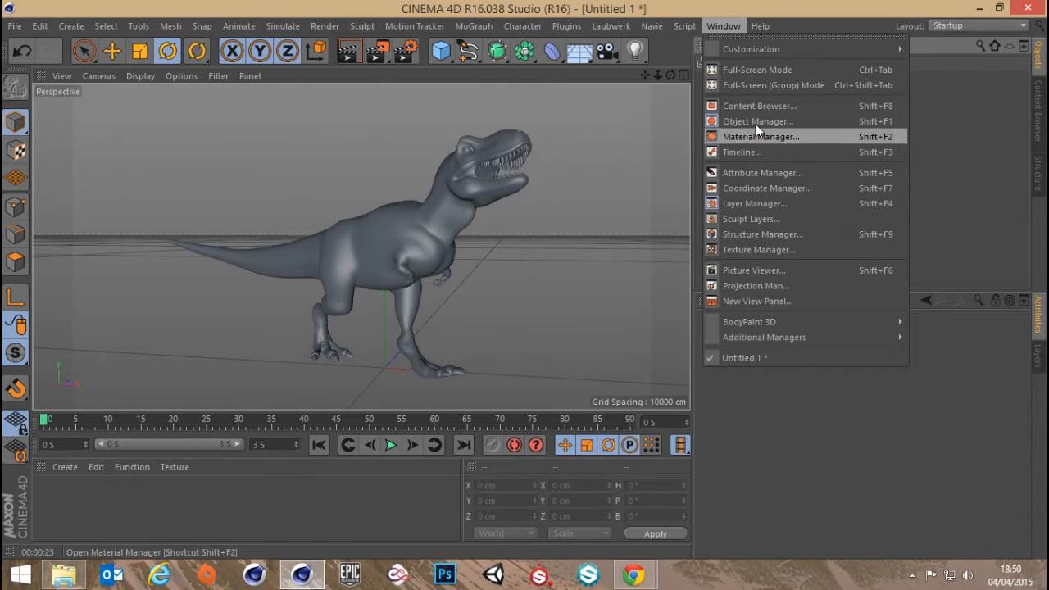
click(632, 5)
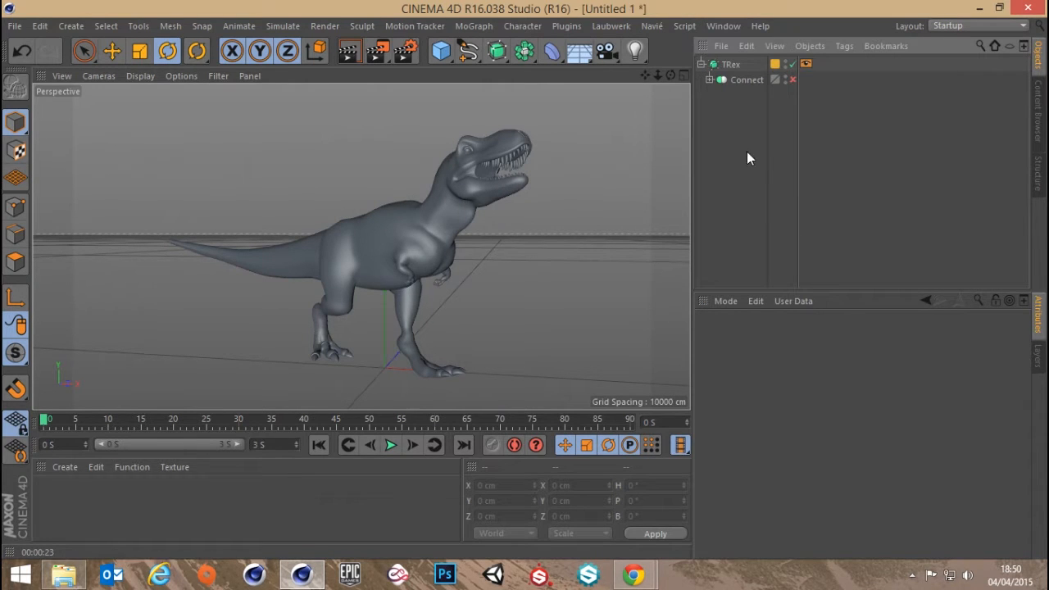
alt+drag(364, 286, 180, 308)
alt+drag(395, 270, 439, 223)
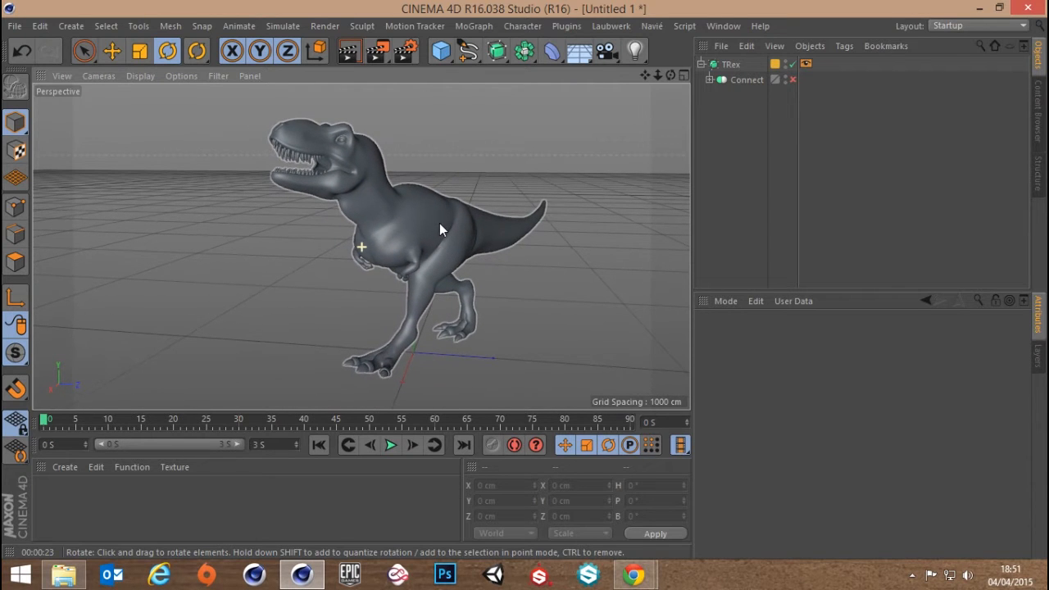
Create a new material and name it Dino
double_click(182, 507)
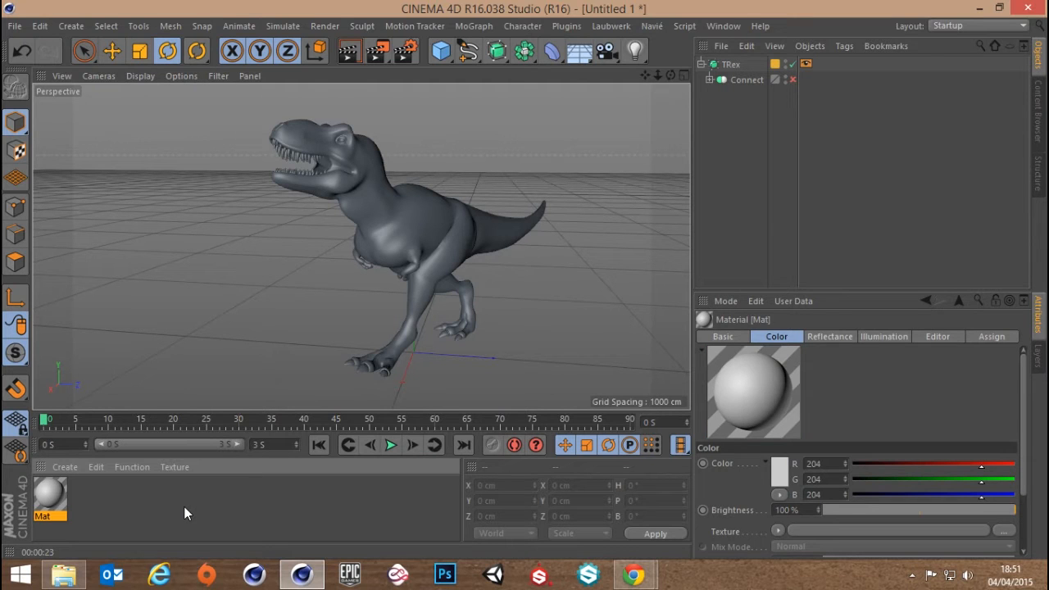
double_click(50, 500)
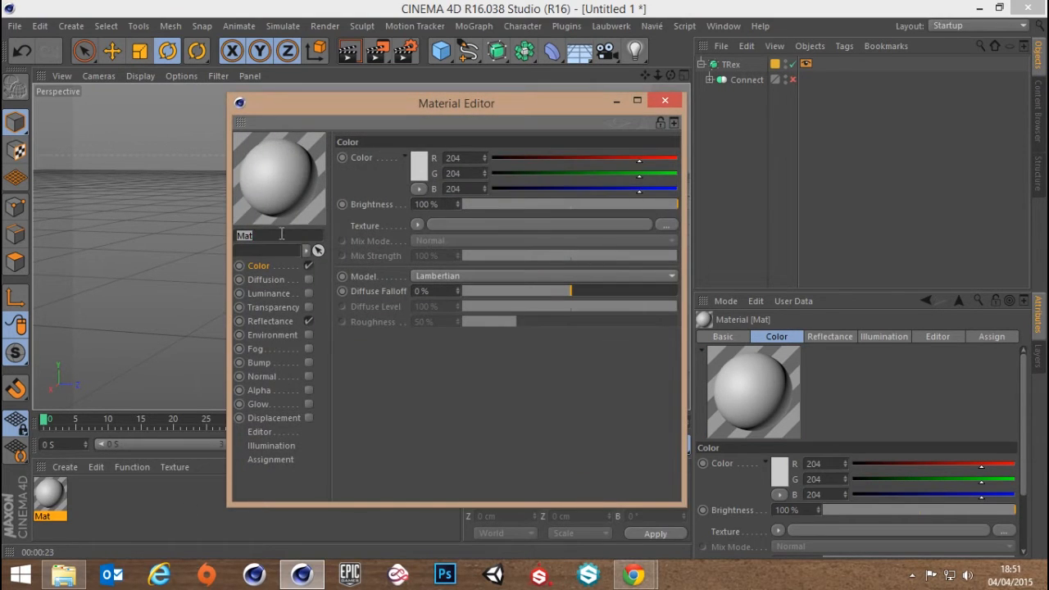
text(Dino)
key(Return)
Disable the Color and Reflectance channels of the Dino material and show its Luminance channel settings
click(308, 265)
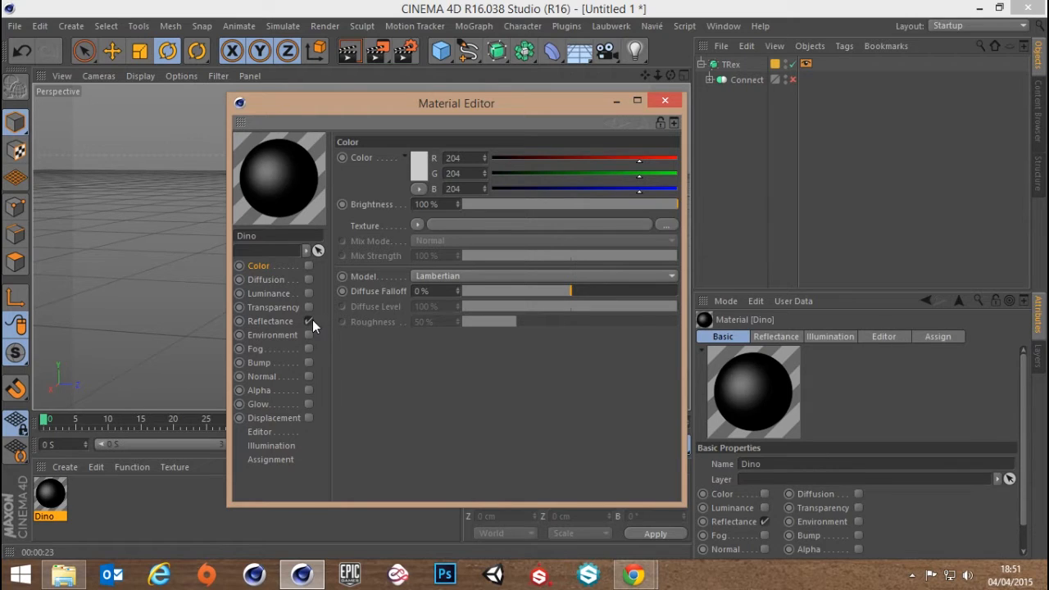
click(311, 321)
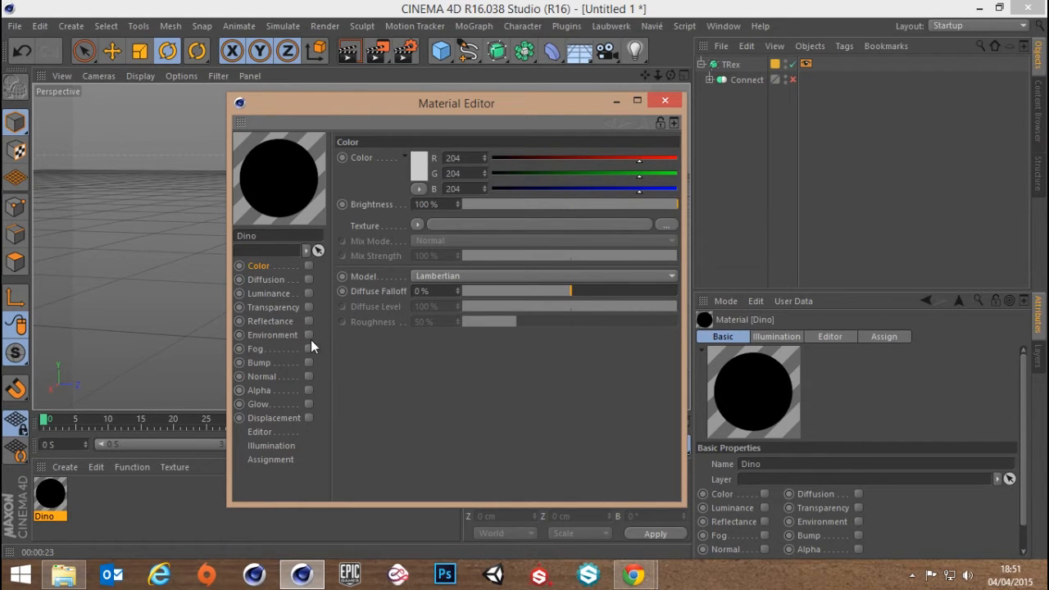
click(269, 293)
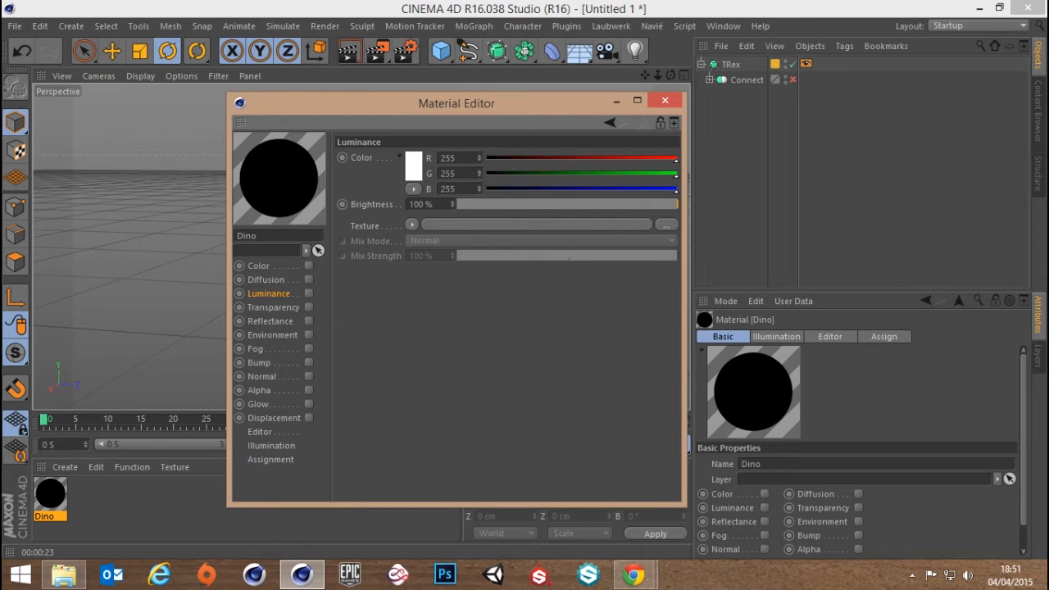
Switch to Chrome to re-examine how light passes through the fingers in the subsurface scattering photo, and return to Cinema 4D
drag(394, 0, 410, 2)
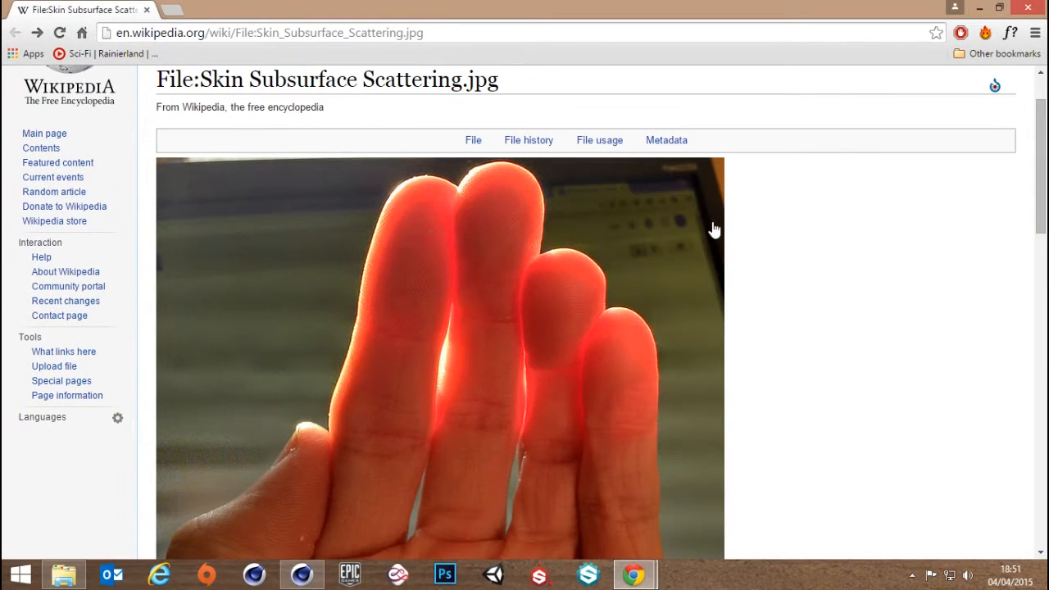
scroll(702, 250, down, 4)
scroll(704, 263, up, 5)
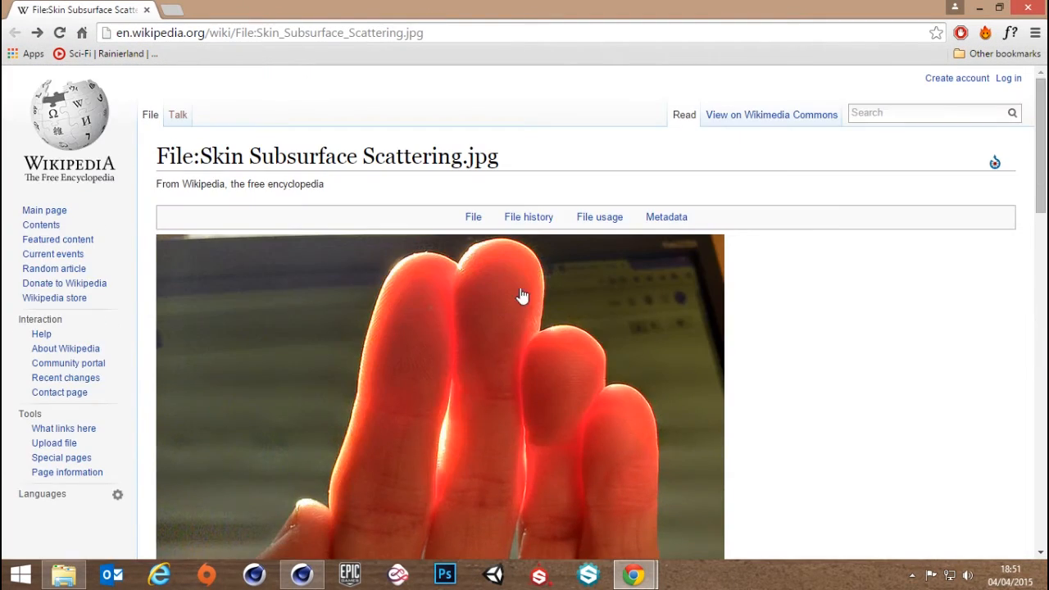
scroll(527, 292, down, 1)
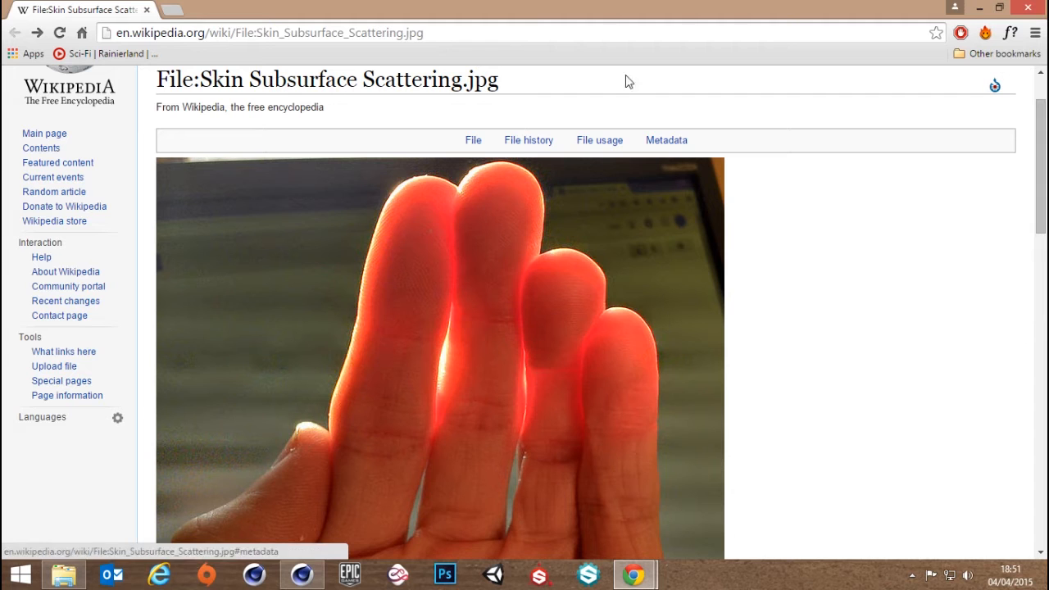
drag(603, 6, 1048, 244)
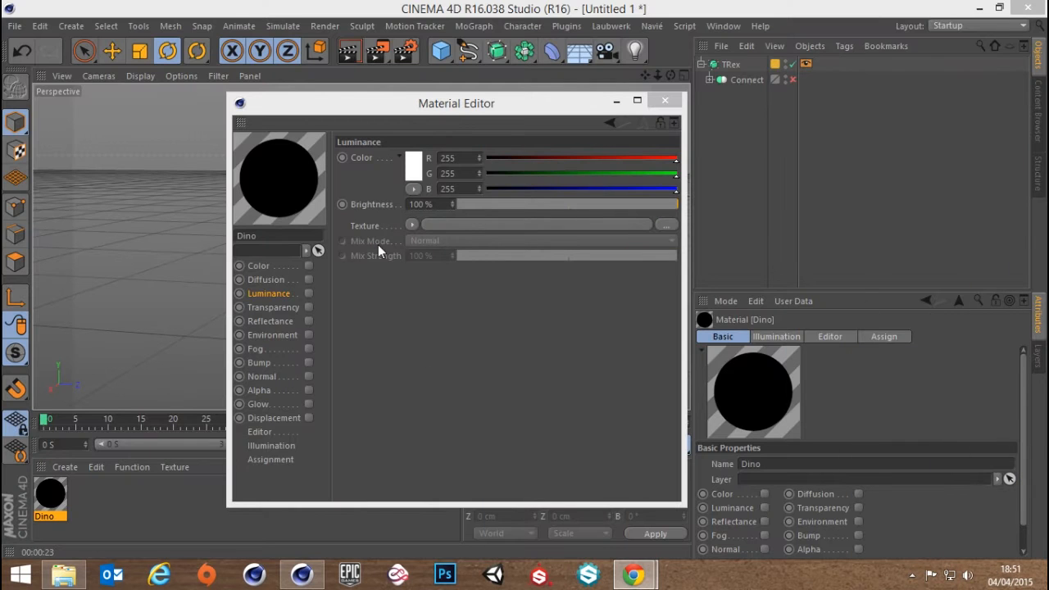
Enable the Dino material's Luminance channel, load the Subsurface Scattering effect as its texture, and open the shader's properties
click(308, 295)
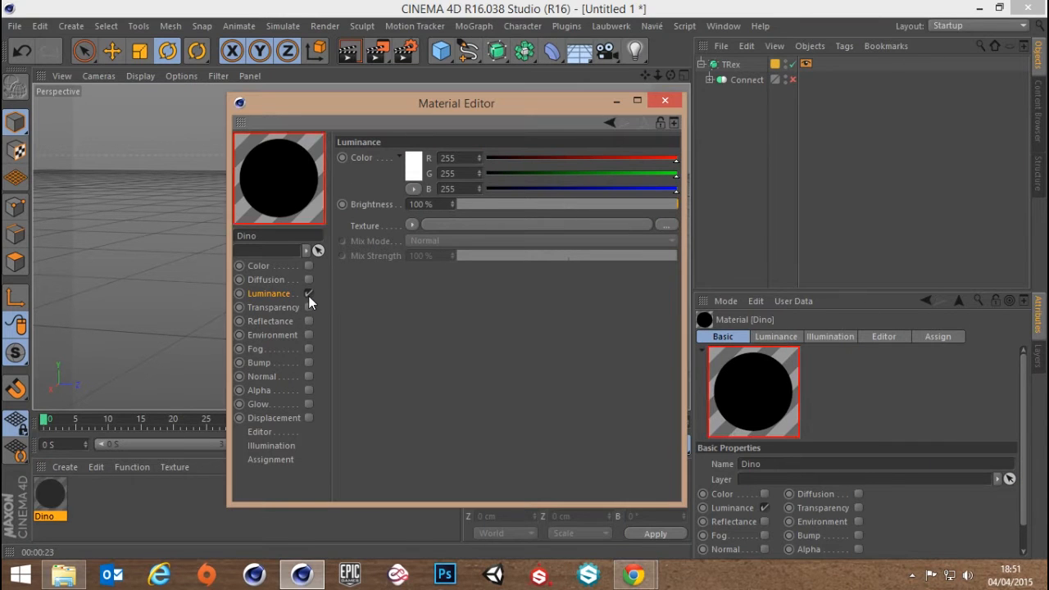
click(411, 226)
mouse_move(464, 430)
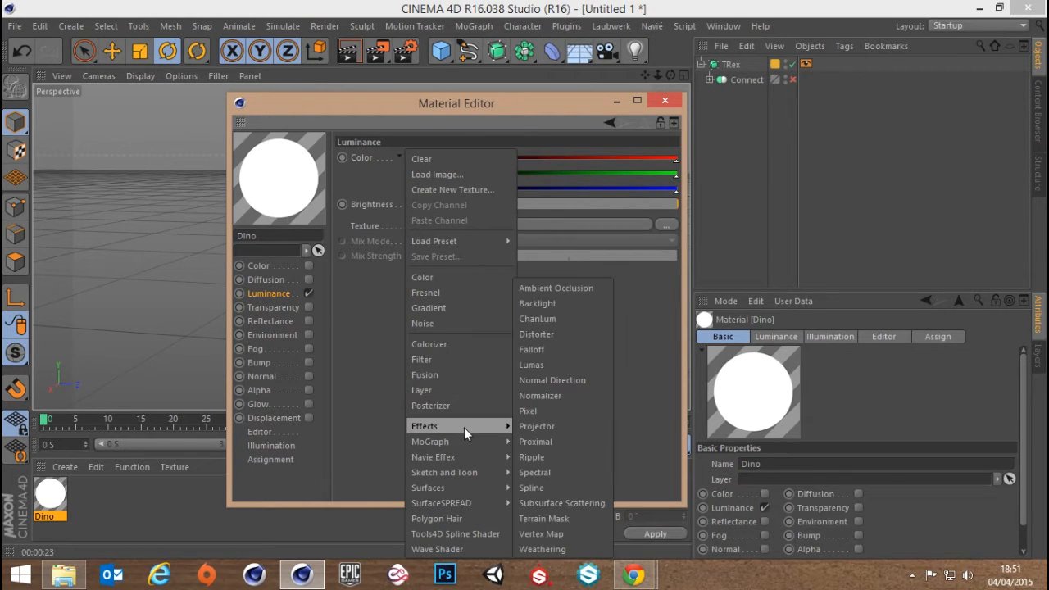
click(558, 503)
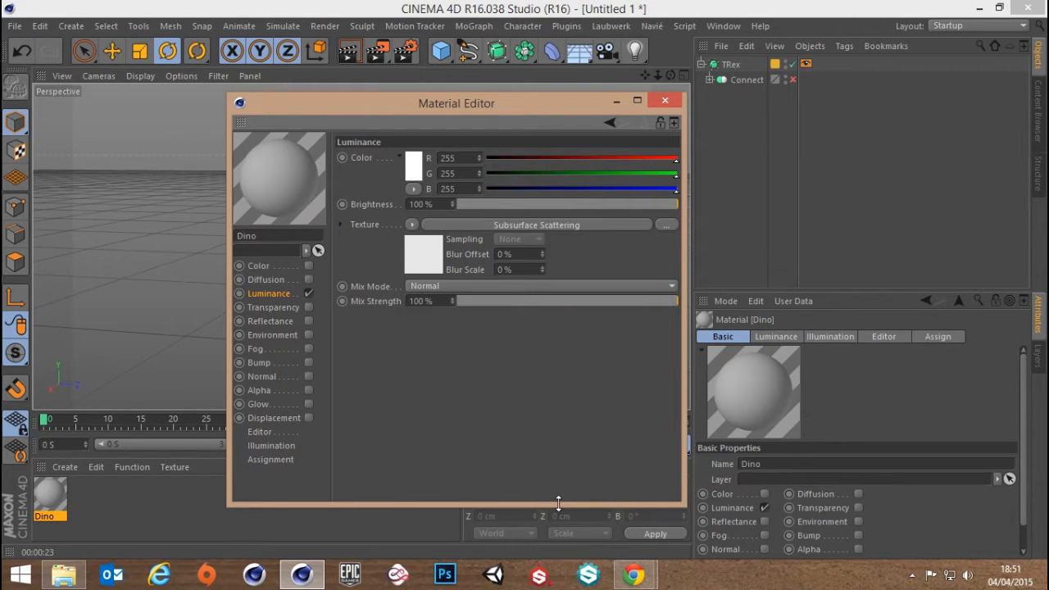
click(459, 228)
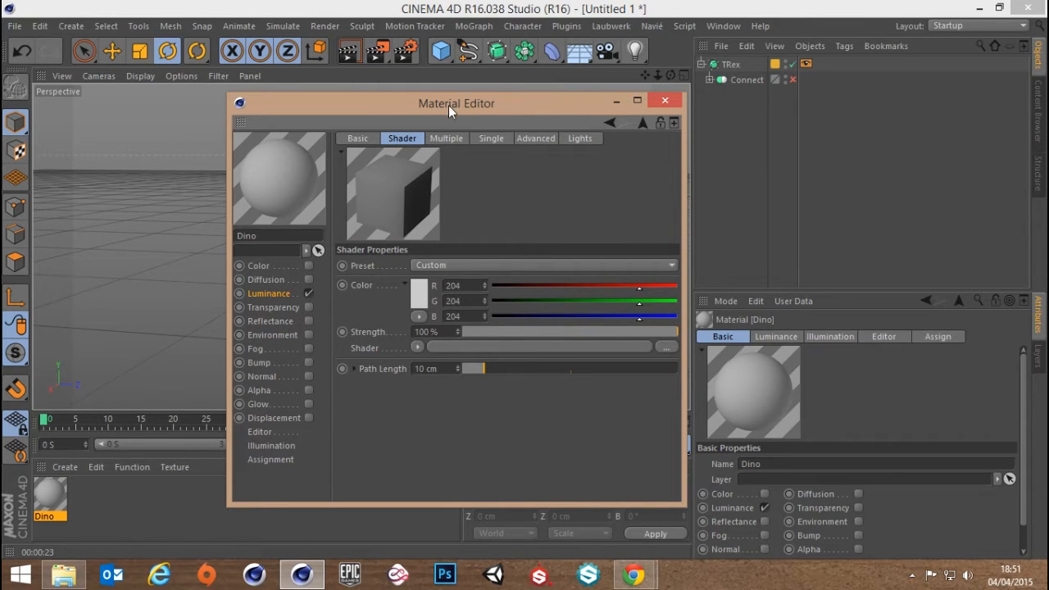
Apply the Dino material to the TRex object, moving the Material Editor clear of the model
drag(449, 105, 741, 138)
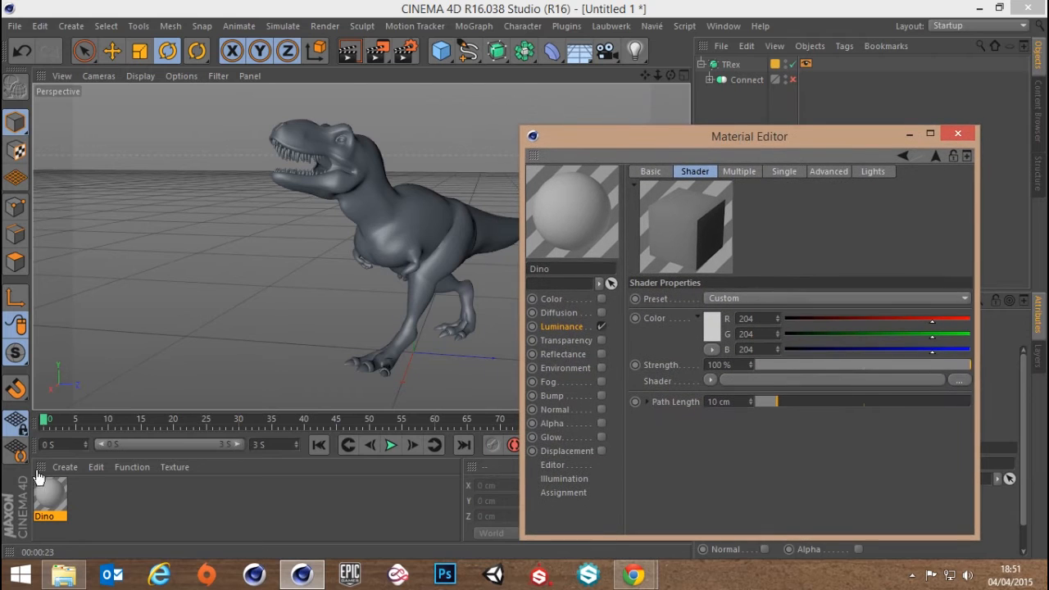
drag(53, 500, 734, 66)
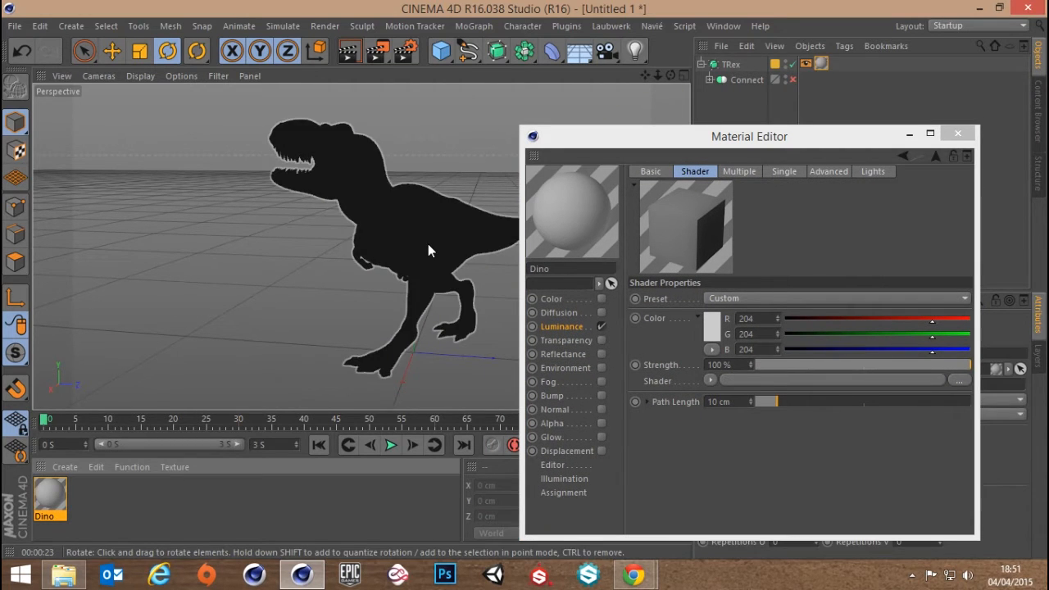
mouse_move(431, 240)
alt+mouse_down()
mouse_move(603, 296)
mouse_move(427, 273)
mouse_move(408, 241)
mouse_move(403, 248)
alt+mouse_up()
Try the Dino material with its Color channel enabled, and disable the channel again
click(600, 296)
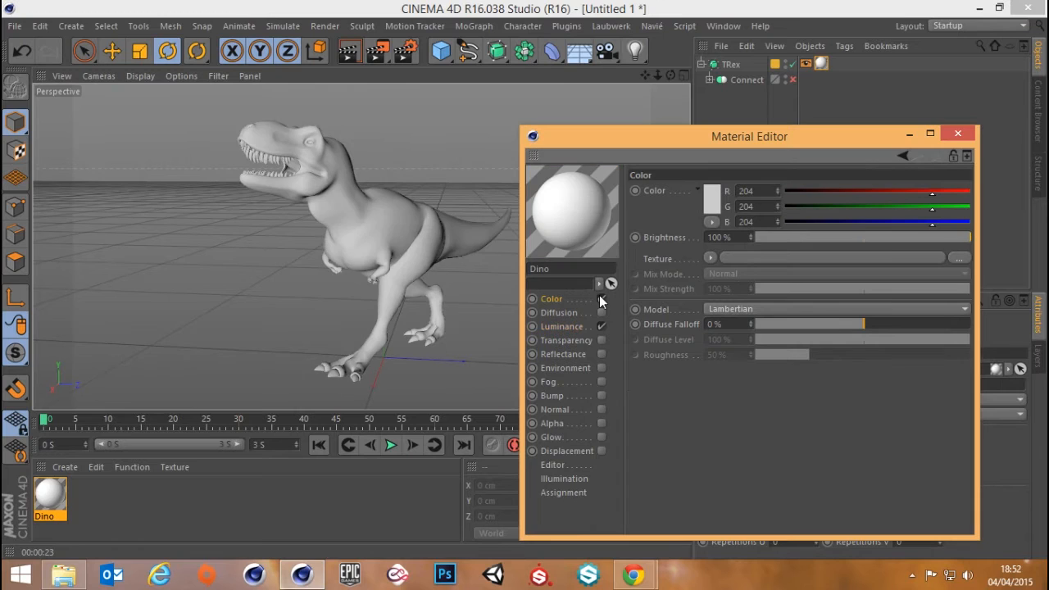
click(601, 299)
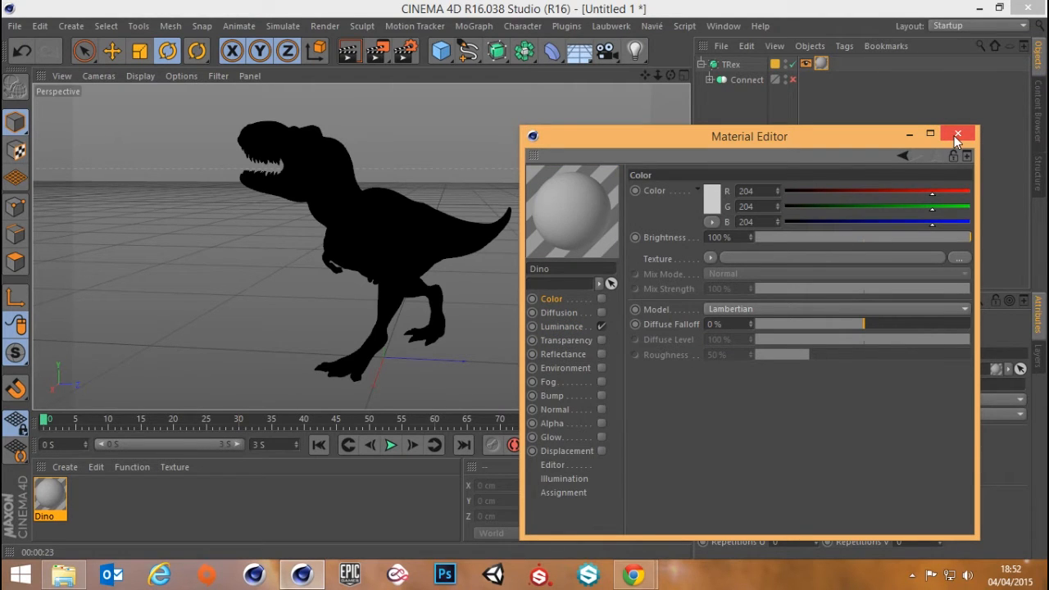
drag(763, 138, 785, 113)
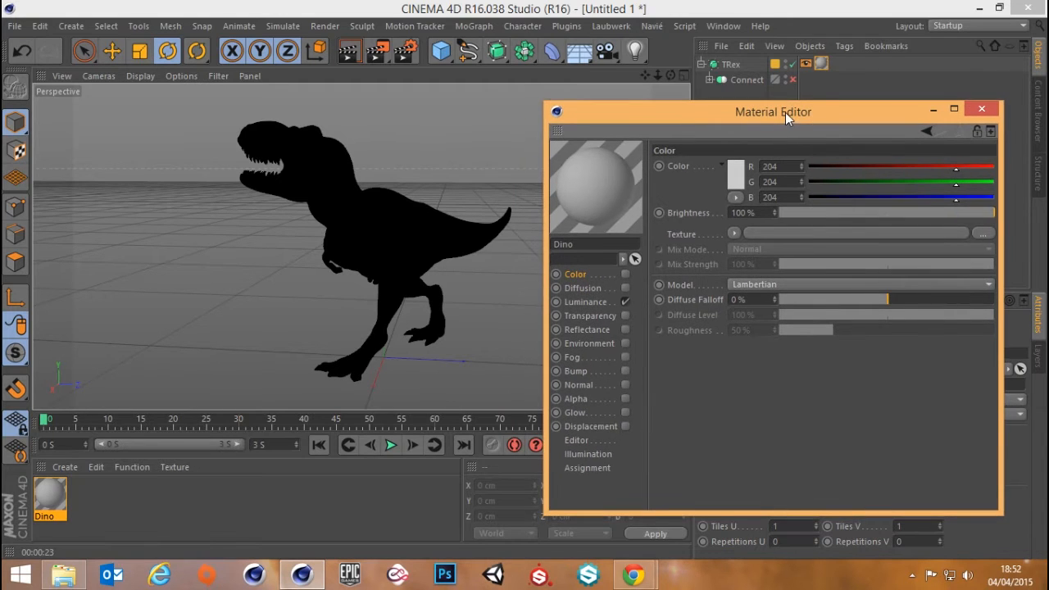
In the render settings, choose the Physical renderer and remove the Global Illumination and Ambient Occlusion effects
click(404, 54)
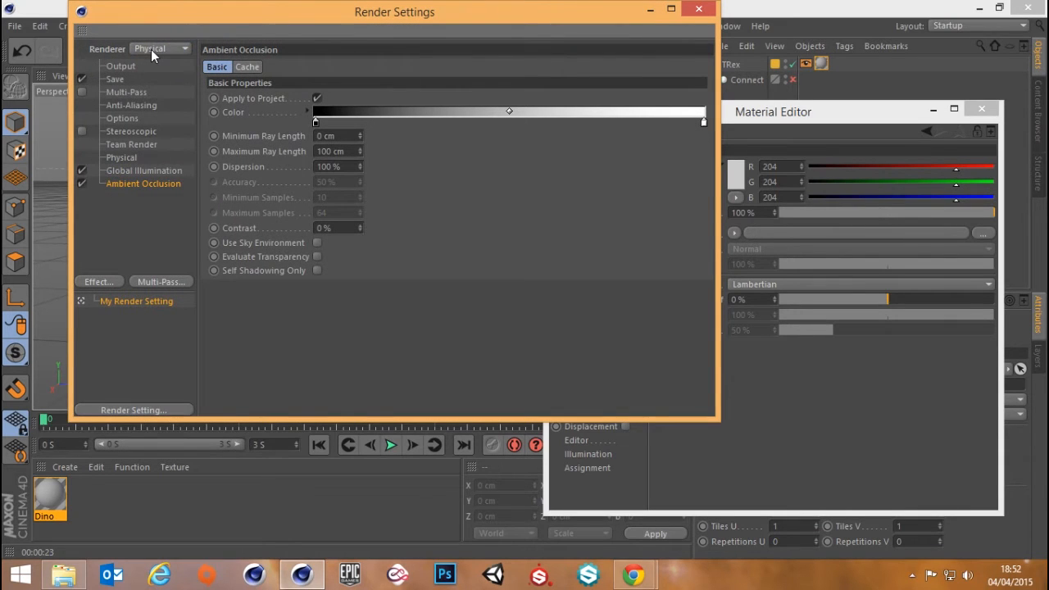
click(151, 49)
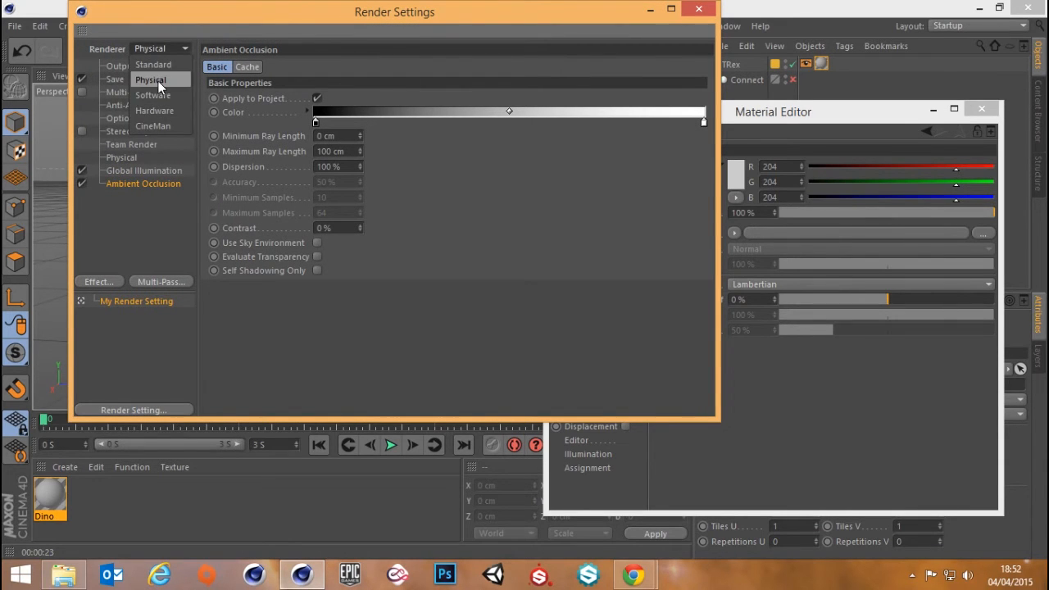
click(158, 81)
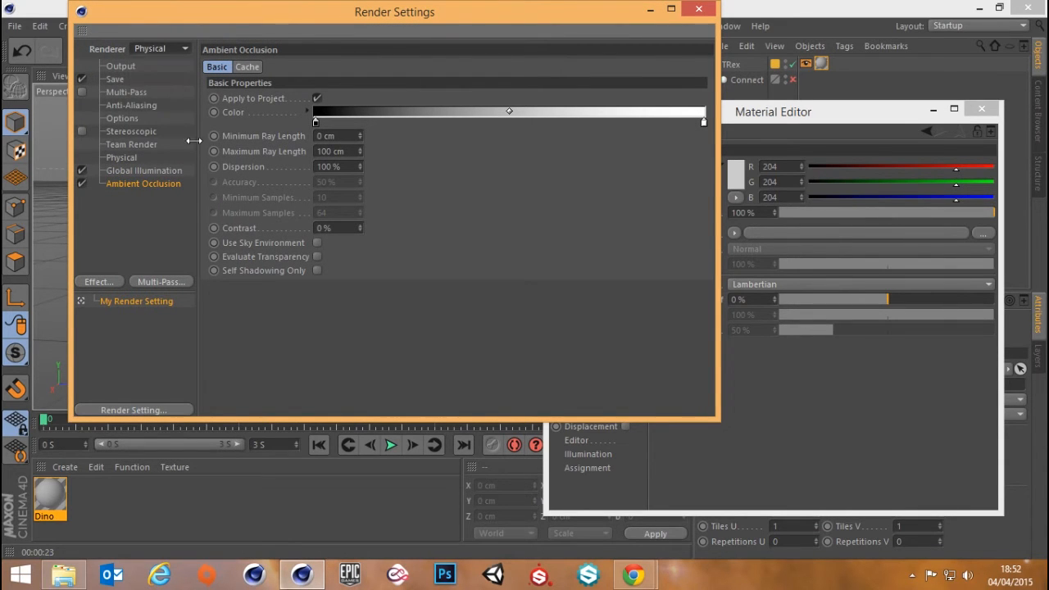
right_click(146, 176)
click(157, 180)
right_click(138, 170)
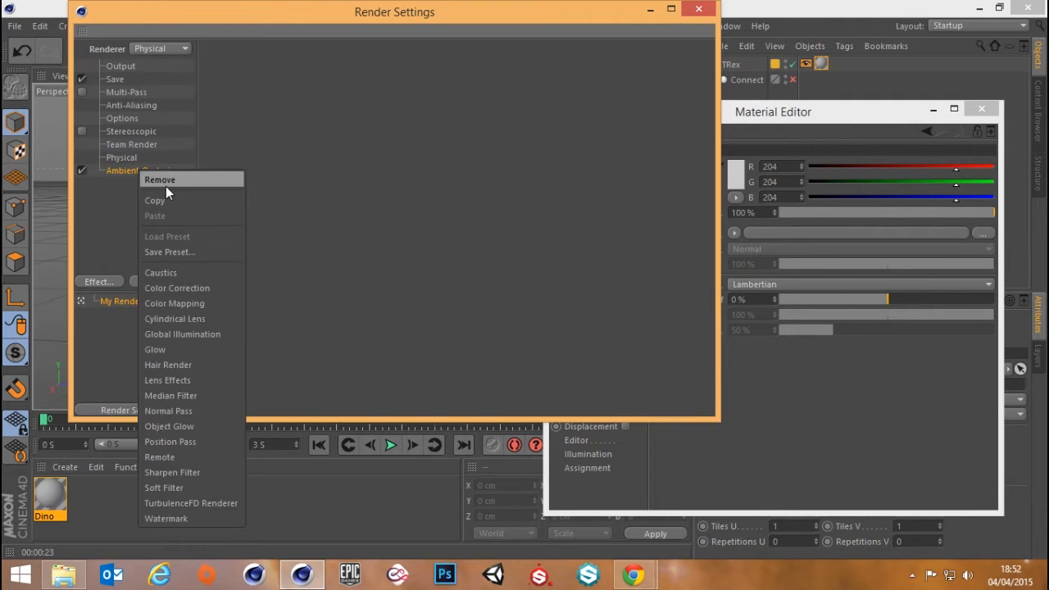
click(161, 180)
Review the Physical renderer's Sampler and Sampling Quality options without changing them, and close the render settings
click(124, 159)
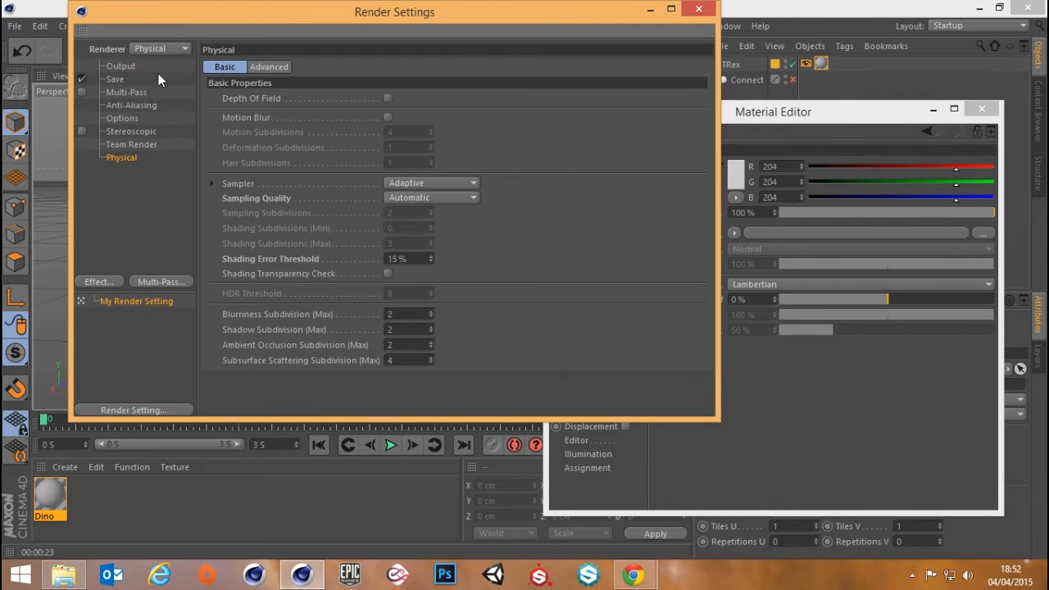
click(418, 182)
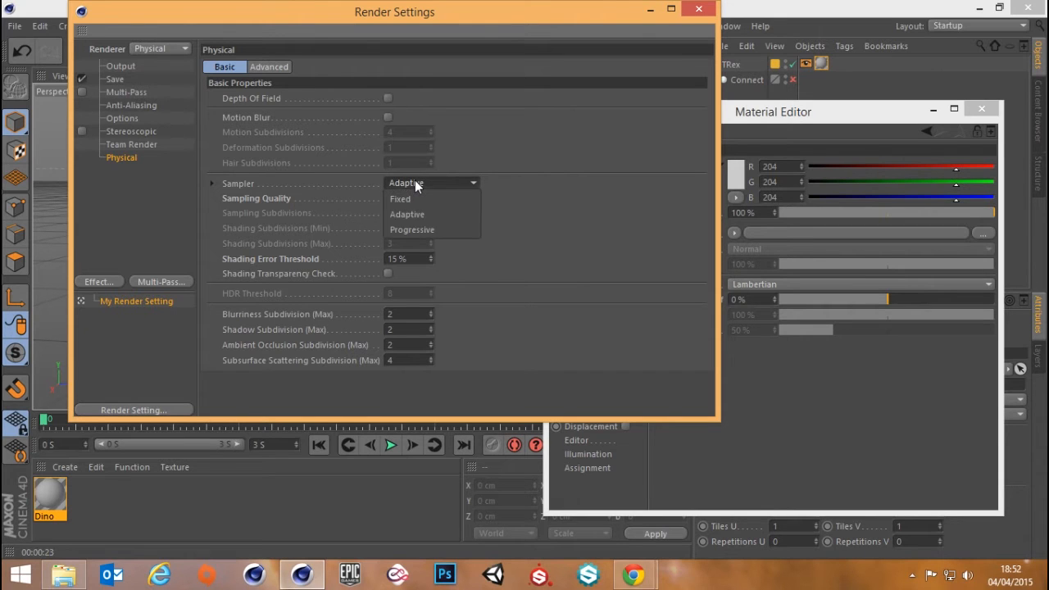
click(415, 181)
click(451, 196)
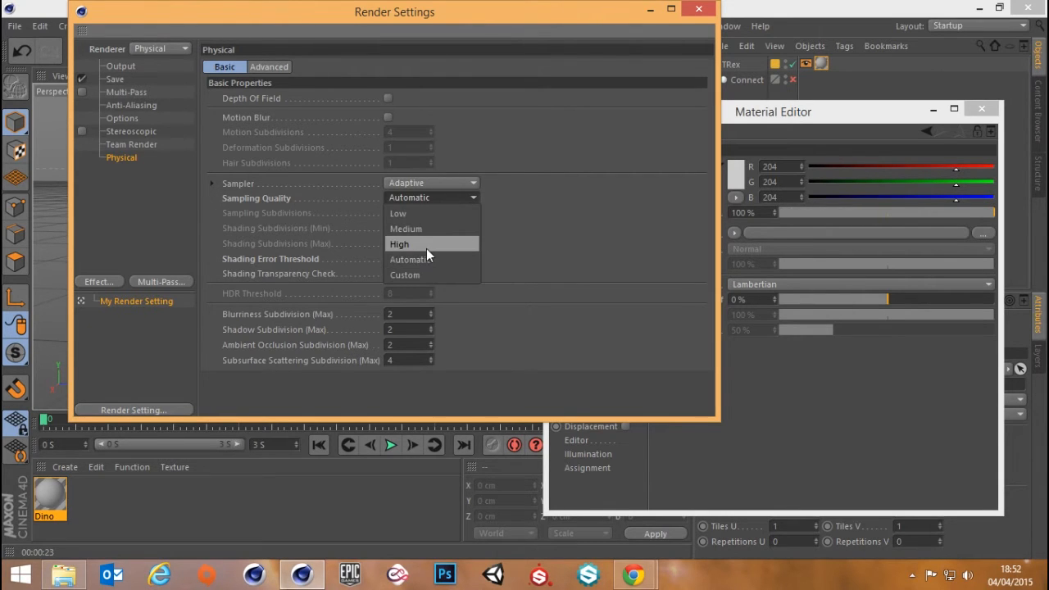
click(541, 250)
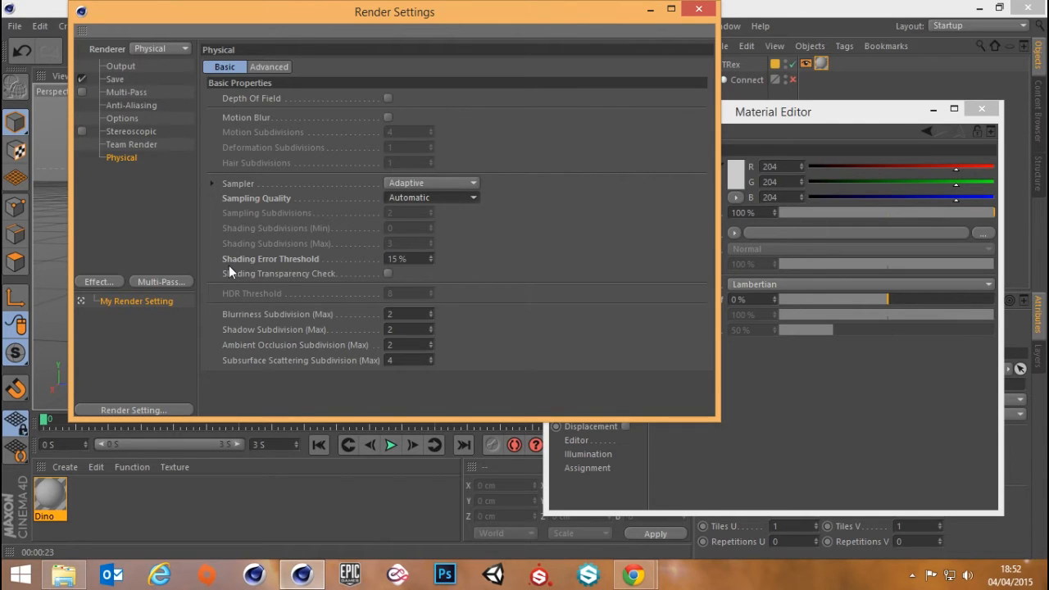
click(705, 10)
Close the Material Editor, collapse the TRex hierarchy and clear the selection
click(980, 110)
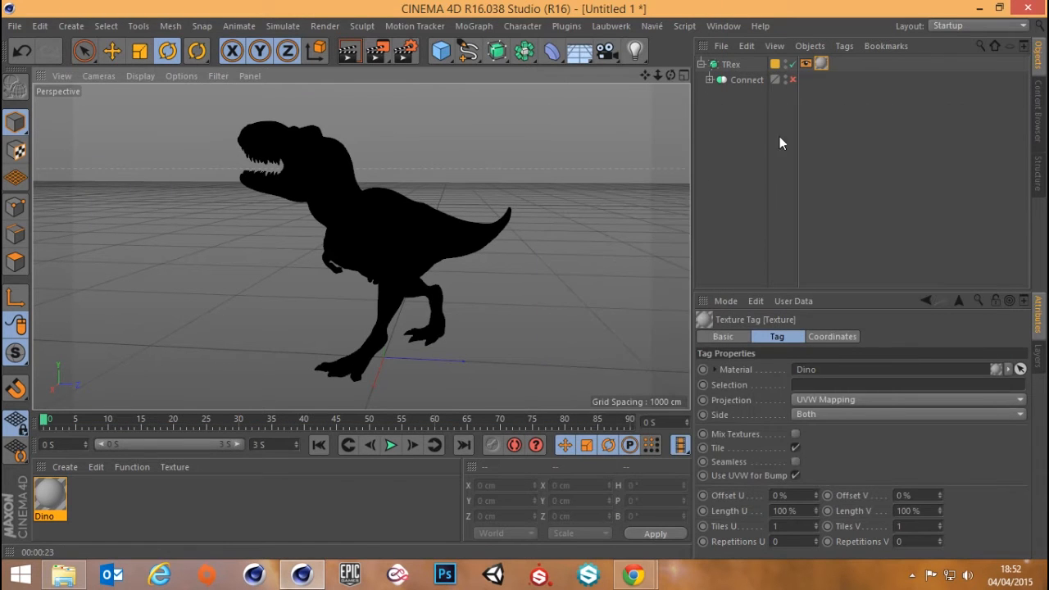
click(702, 64)
click(712, 112)
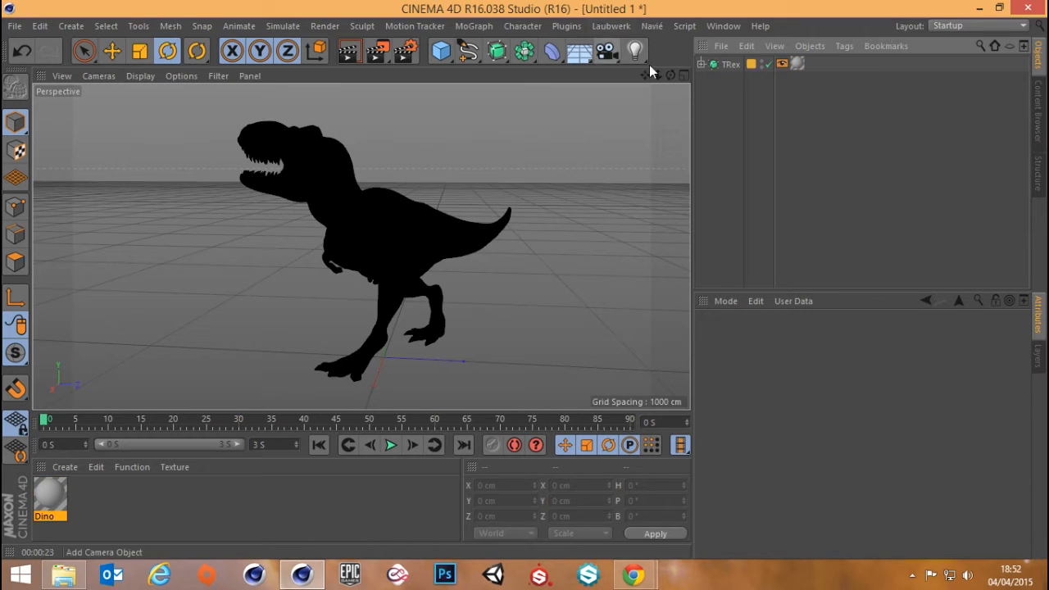
Examine the Connect object and the Teeth, Body, L_Eye and R_Eye meshes inside the TRex hierarchy, and collapse it again
click(700, 65)
click(709, 80)
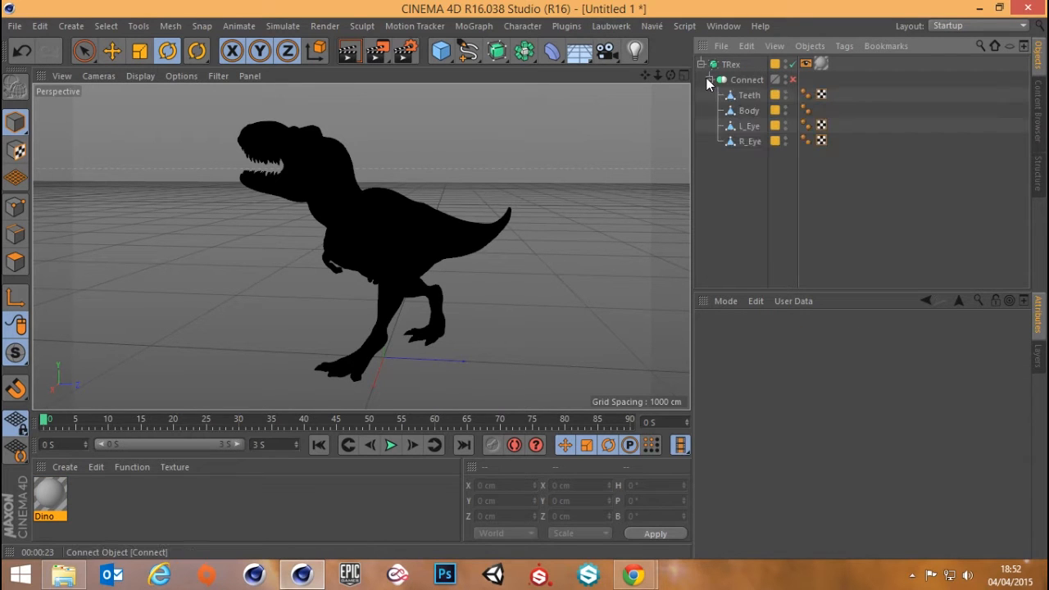
click(746, 97)
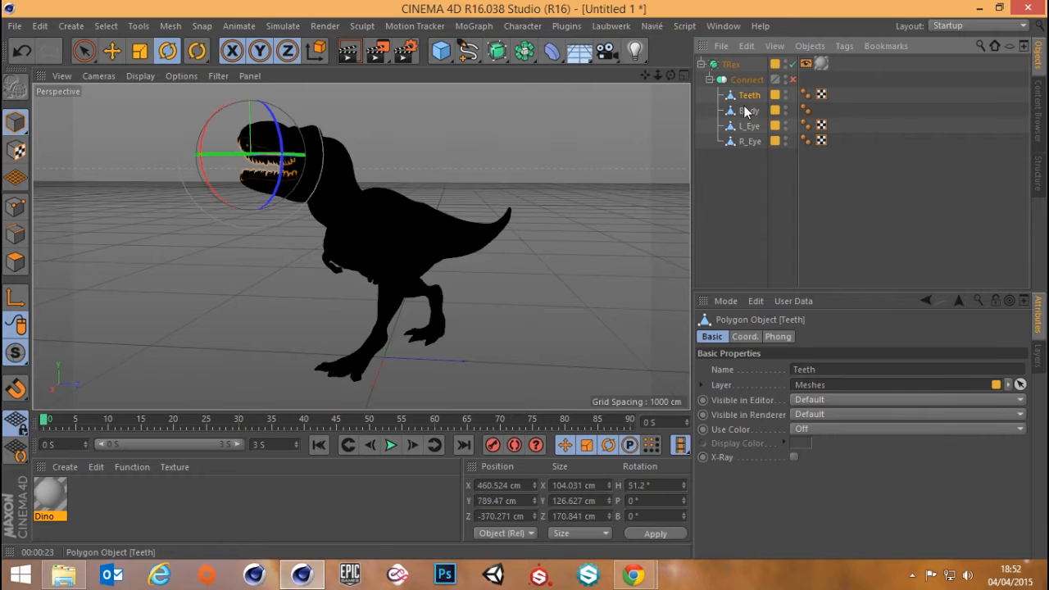
click(747, 110)
click(750, 127)
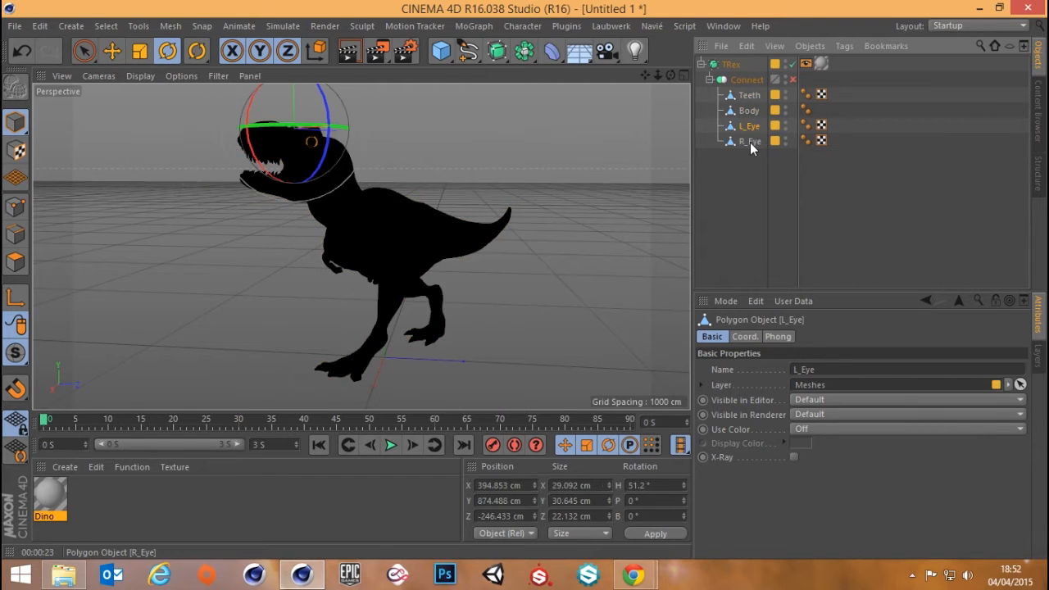
click(750, 141)
click(748, 80)
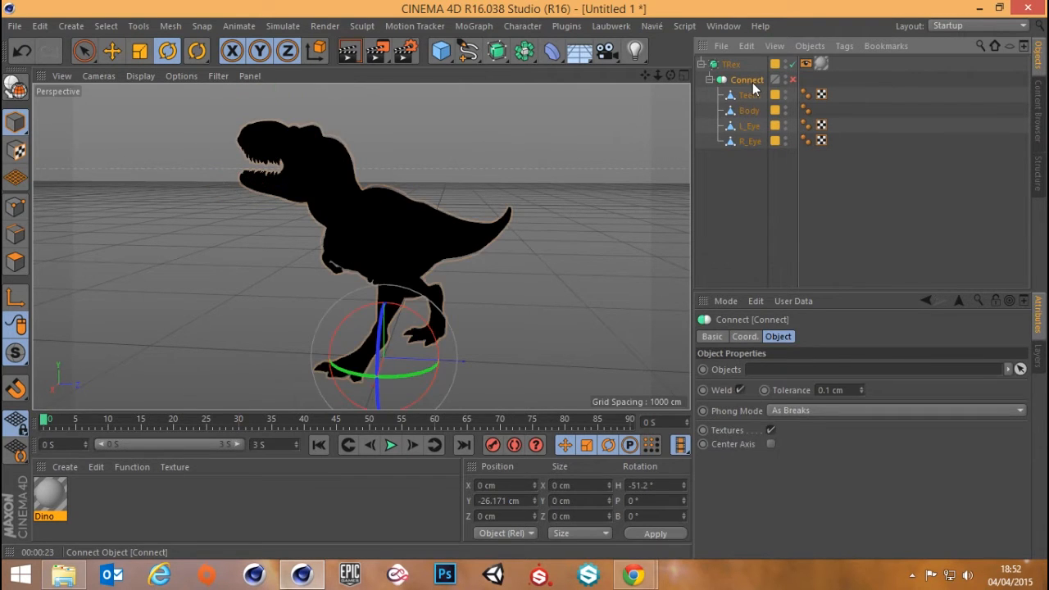
click(737, 188)
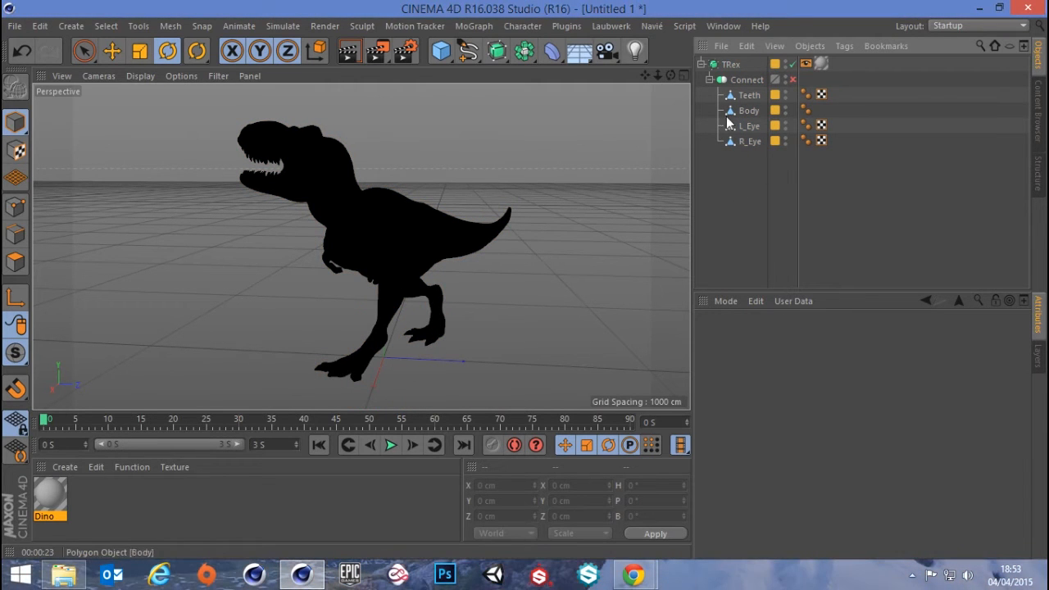
click(702, 65)
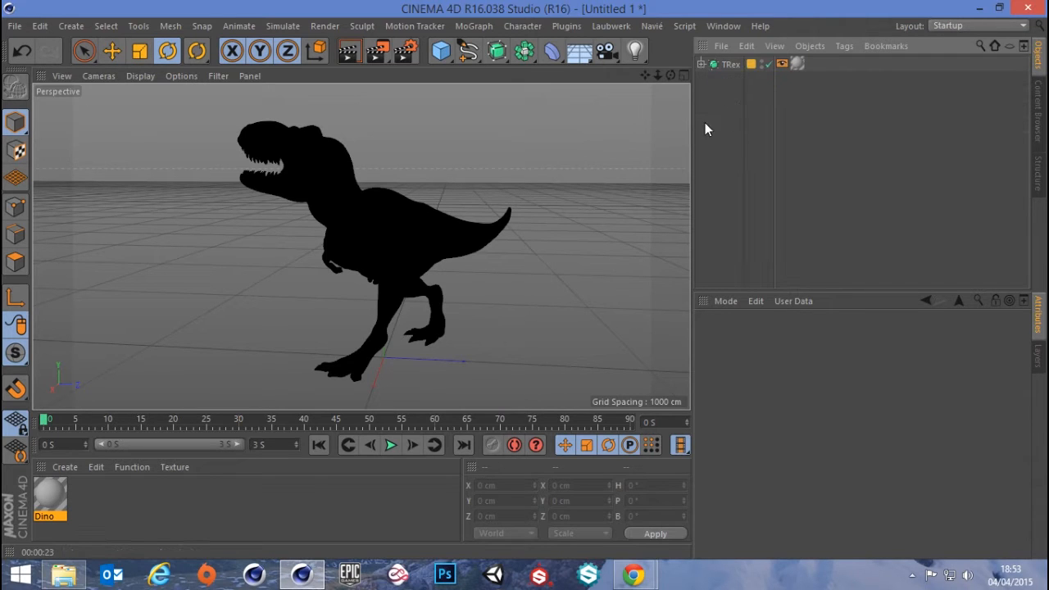
Add an area light and raise it to a Y position of about 517 cm
click(635, 51)
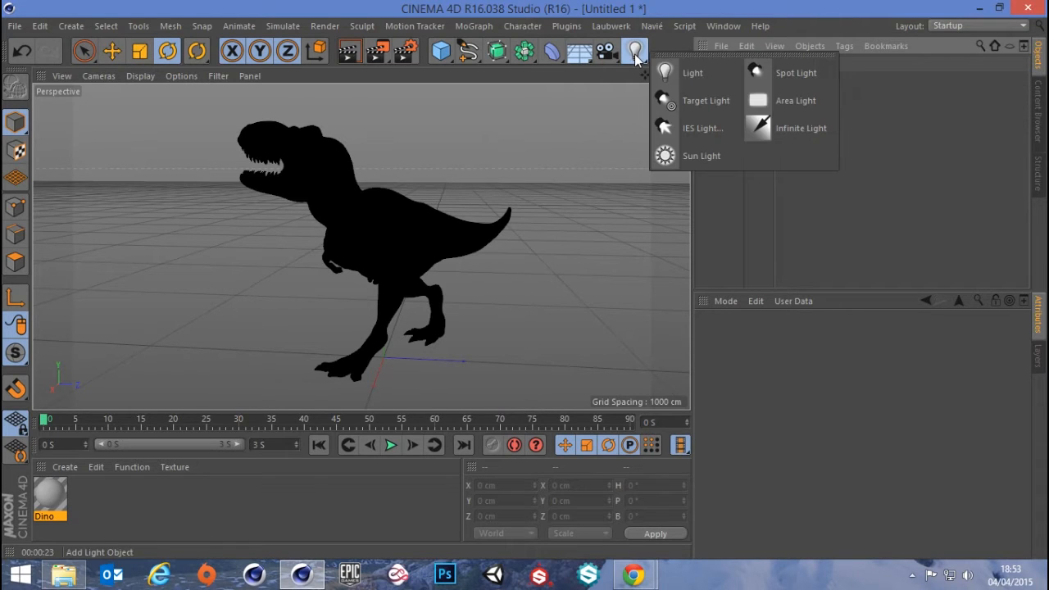
click(798, 101)
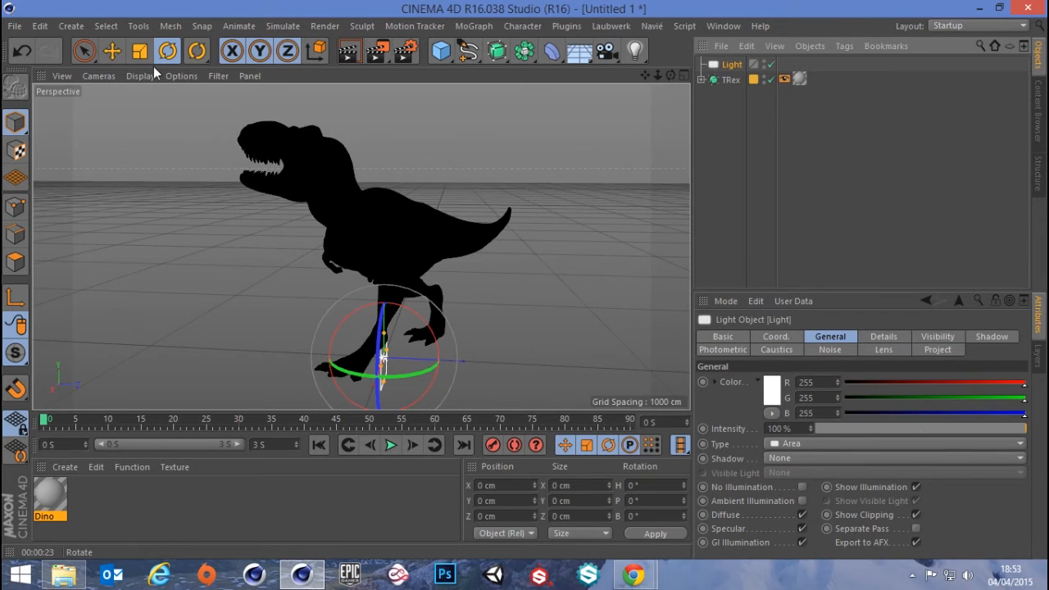
click(120, 54)
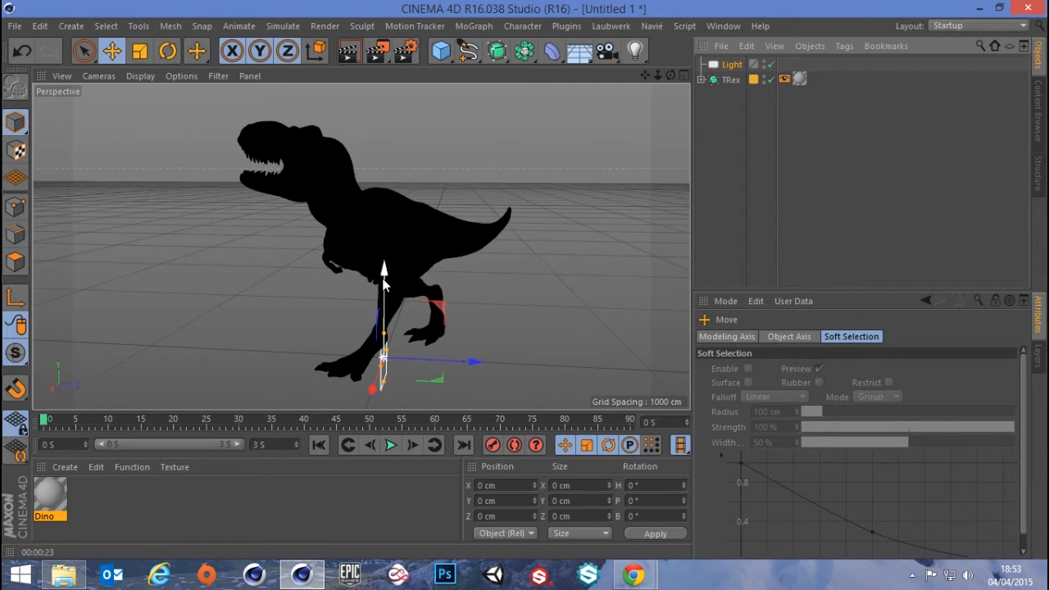
drag(385, 282, 391, 144)
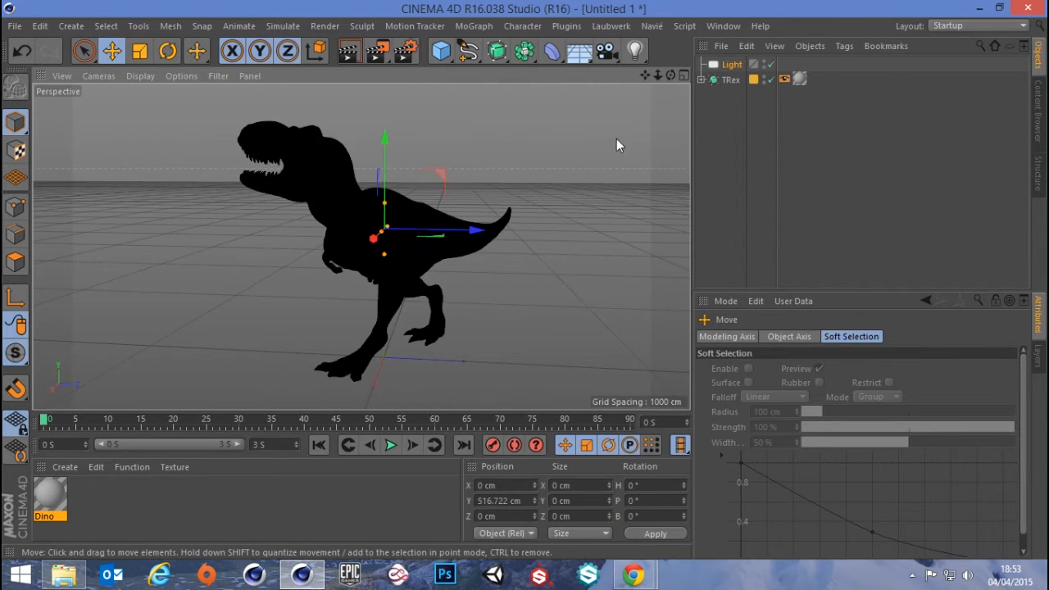
Set the TRex object's heading rotation to 0°
click(731, 79)
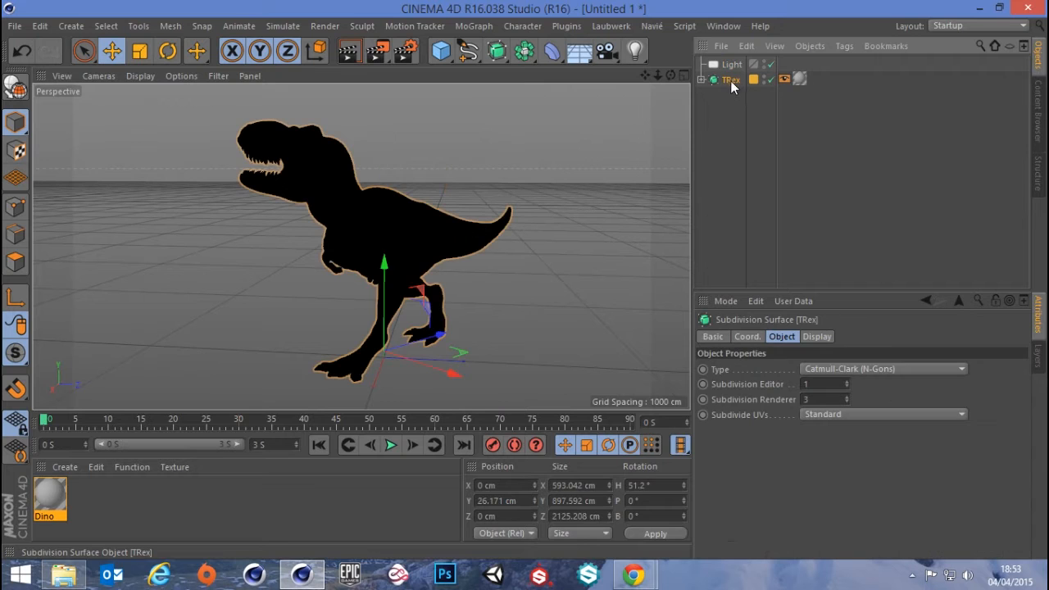
click(670, 488)
text(0)
key(Return)
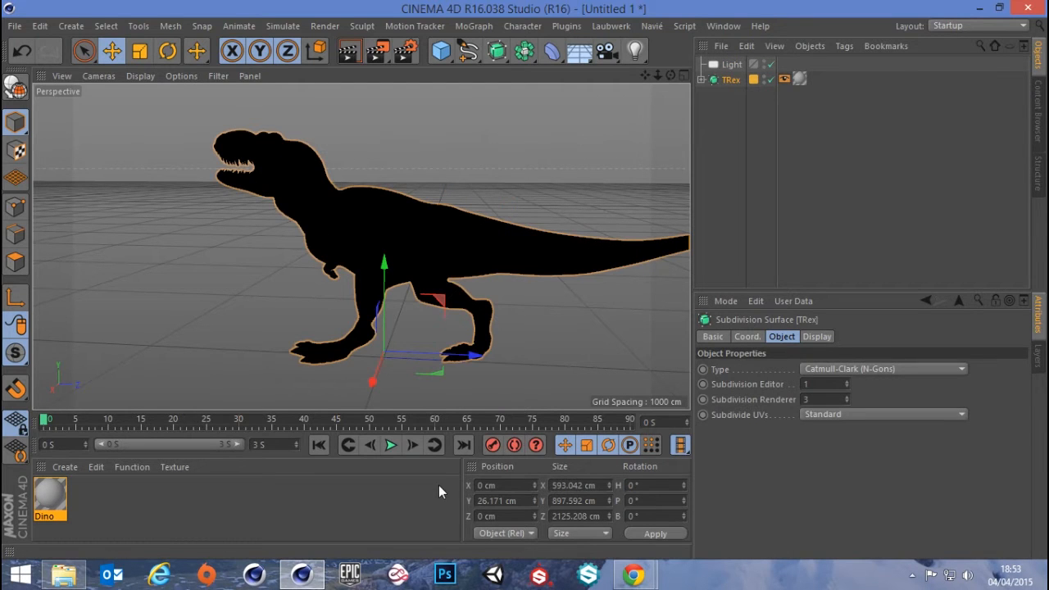
Move the area light beside the T-Rex to X about -582 cm and rotate its heading to -90°
alt+drag(326, 326, 416, 296)
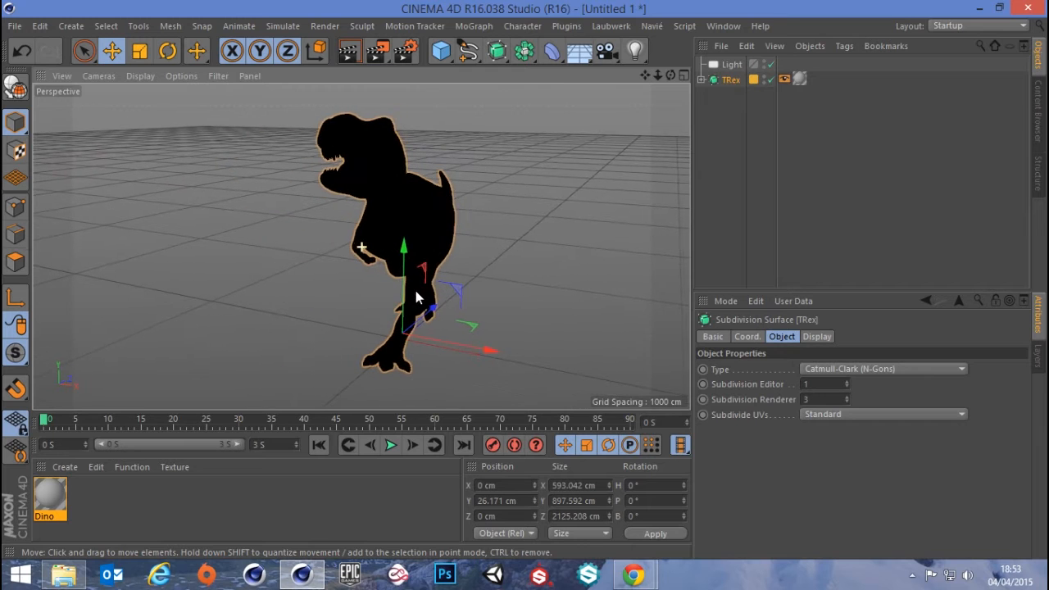
click(732, 64)
drag(494, 219, 131, 223)
click(168, 52)
Scale the area light up uniformly to about 455%
click(141, 51)
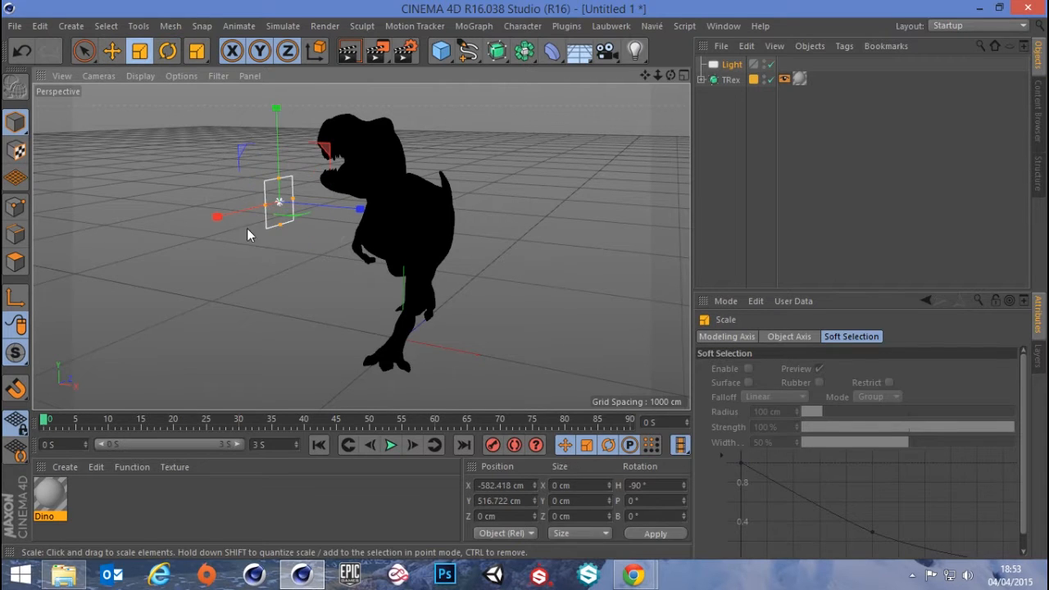
drag(246, 227, 508, 232)
drag(259, 331, 270, 331)
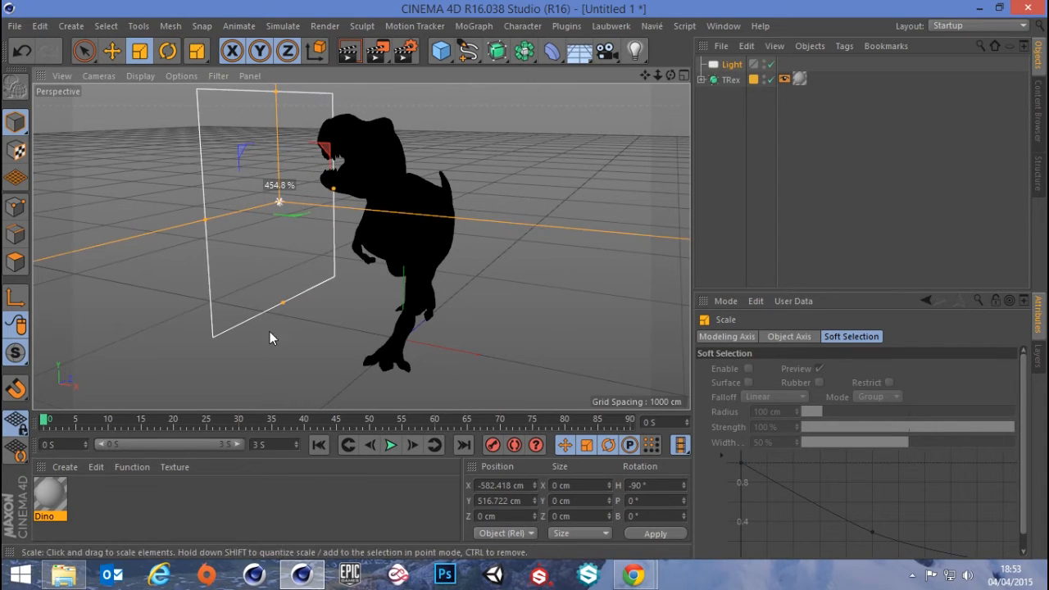
Move the area light farther from the T-Rex, to about X -741 cm and Y 505 cm
click(113, 52)
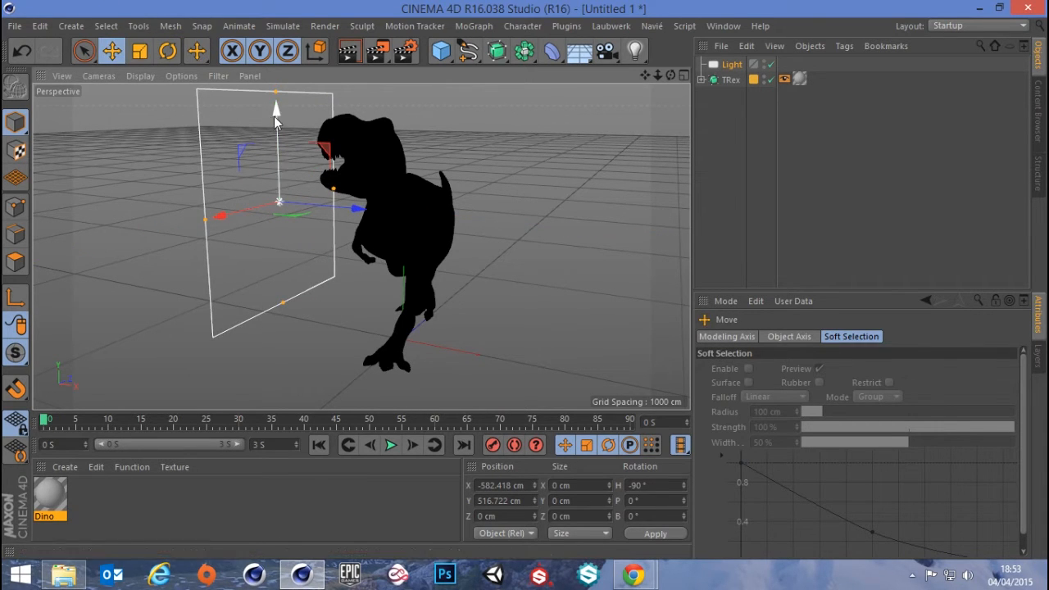
drag(275, 116, 272, 140)
alt+drag(363, 192, 301, 246)
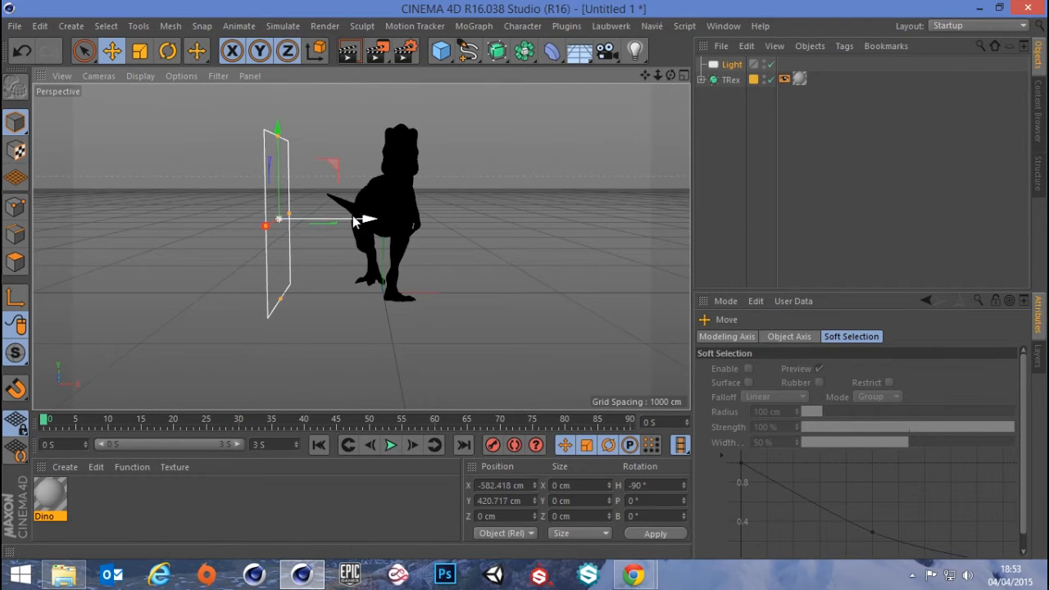
drag(365, 219, 337, 219)
drag(250, 168, 251, 151)
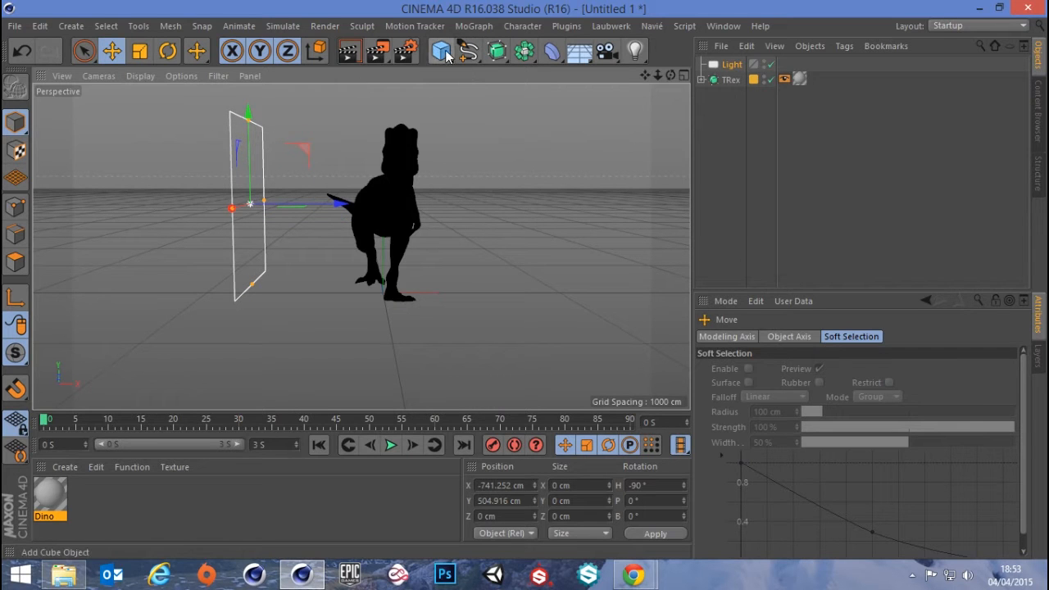
Add a plane primitive, delete it, and add a Floor object under the T-Rex instead
drag(446, 54, 572, 103)
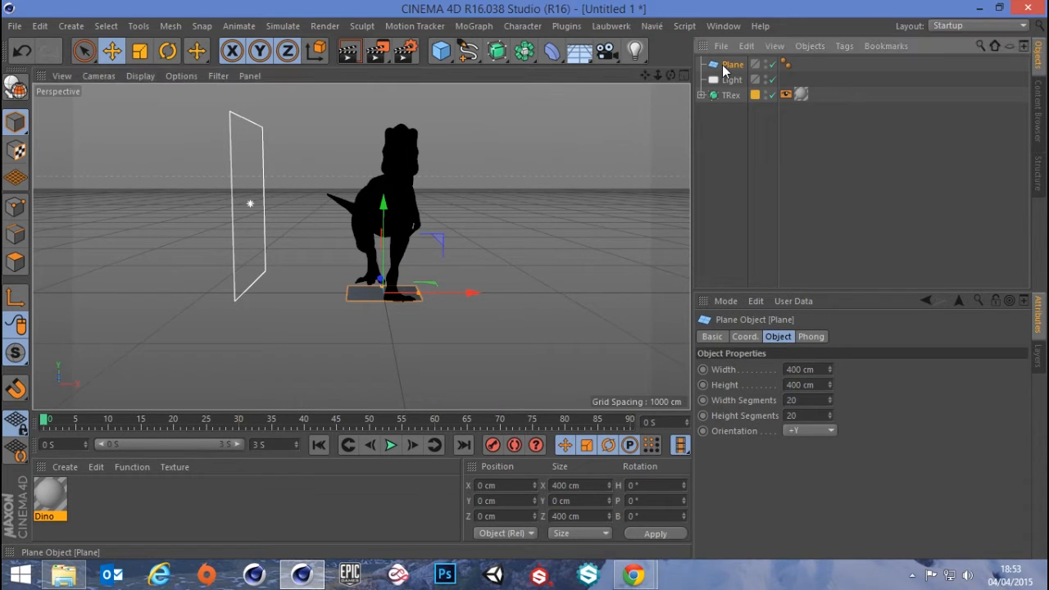
key(Delete)
click(579, 50)
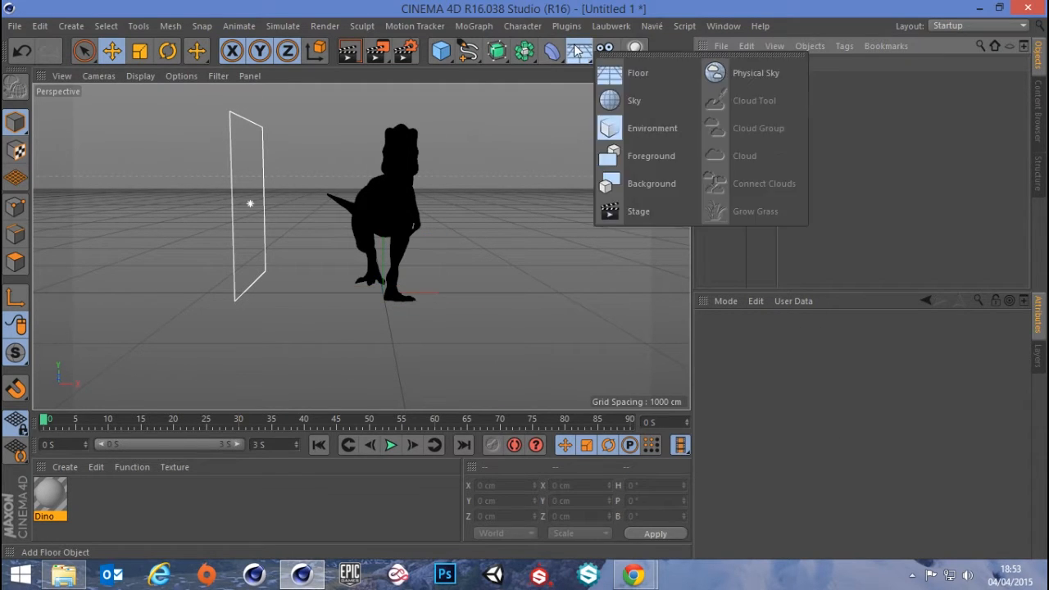
click(633, 74)
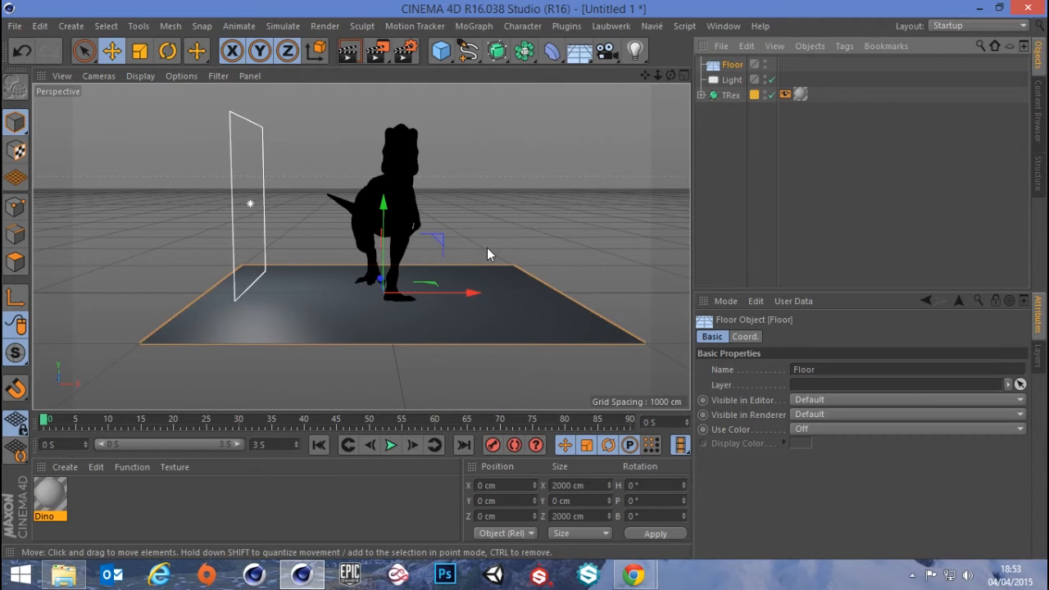
Render the perspective view showing the whole T-Rex on the floor
alt+drag(486, 254, 405, 233)
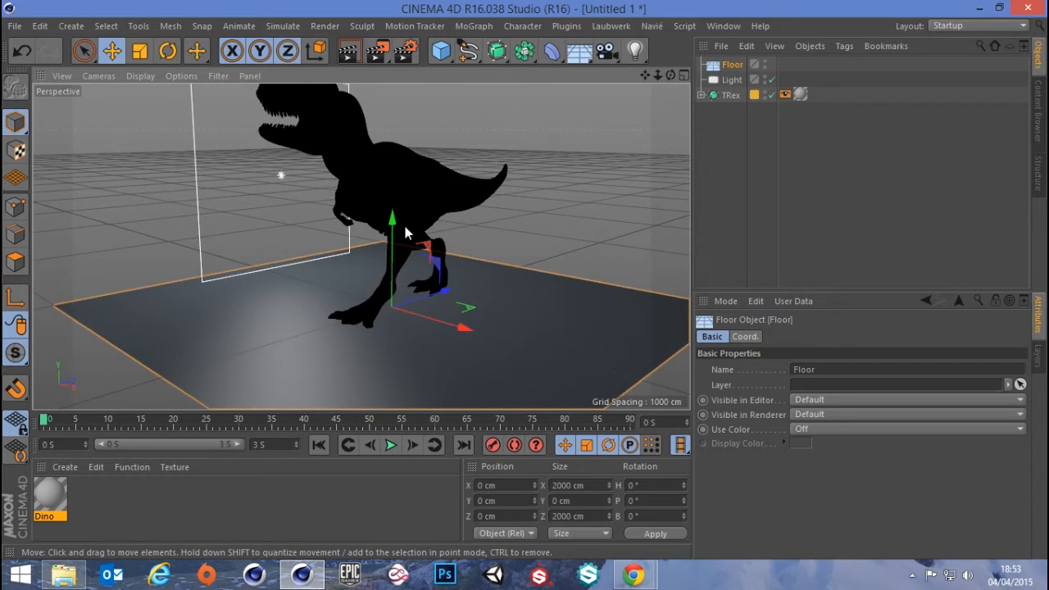
scroll(394, 240, down, 5)
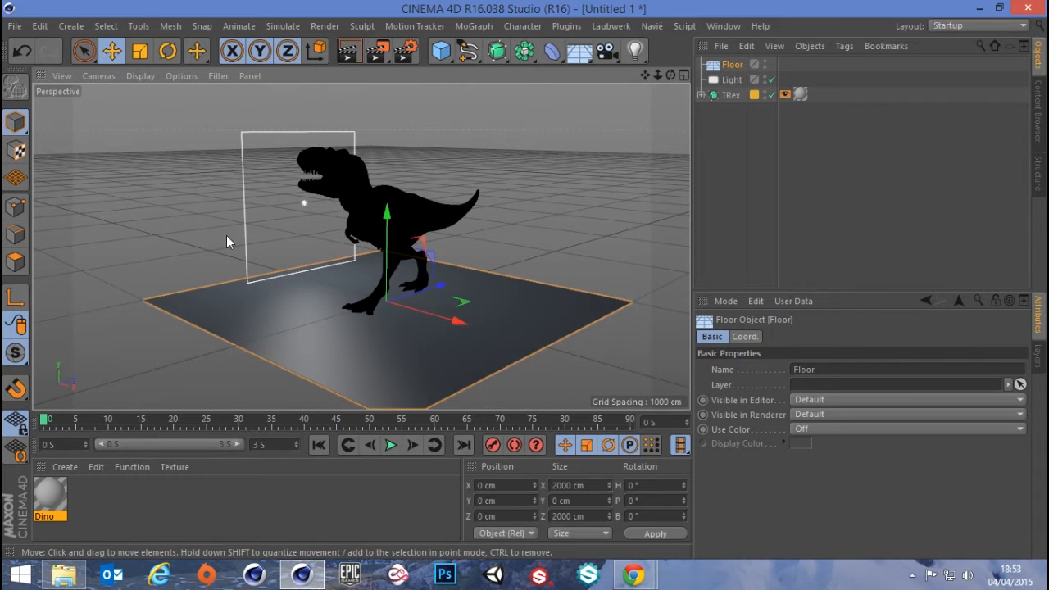
click(348, 50)
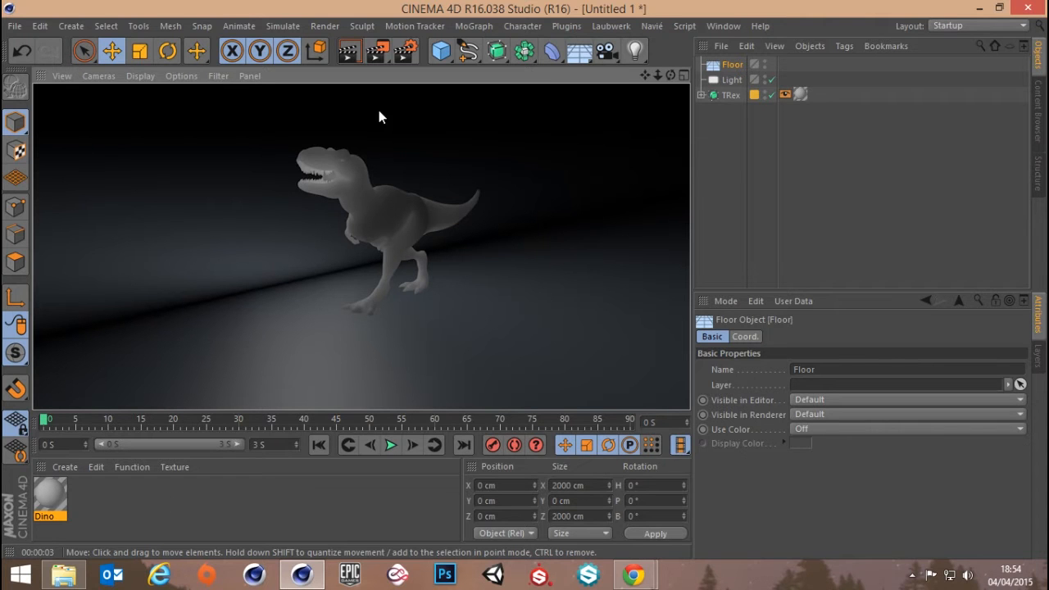
Render a closer three-quarter view of the T-Rex to examine the lighting on its skin
alt+drag(376, 218, 552, 219)
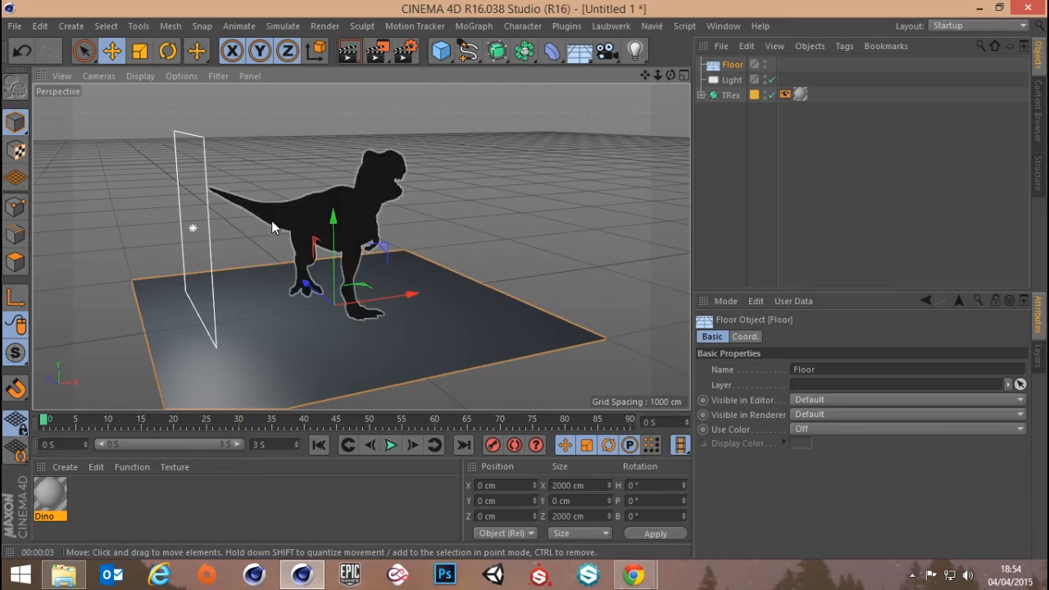
scroll(272, 223, up, 3)
alt+drag(376, 246, 178, 240)
click(351, 51)
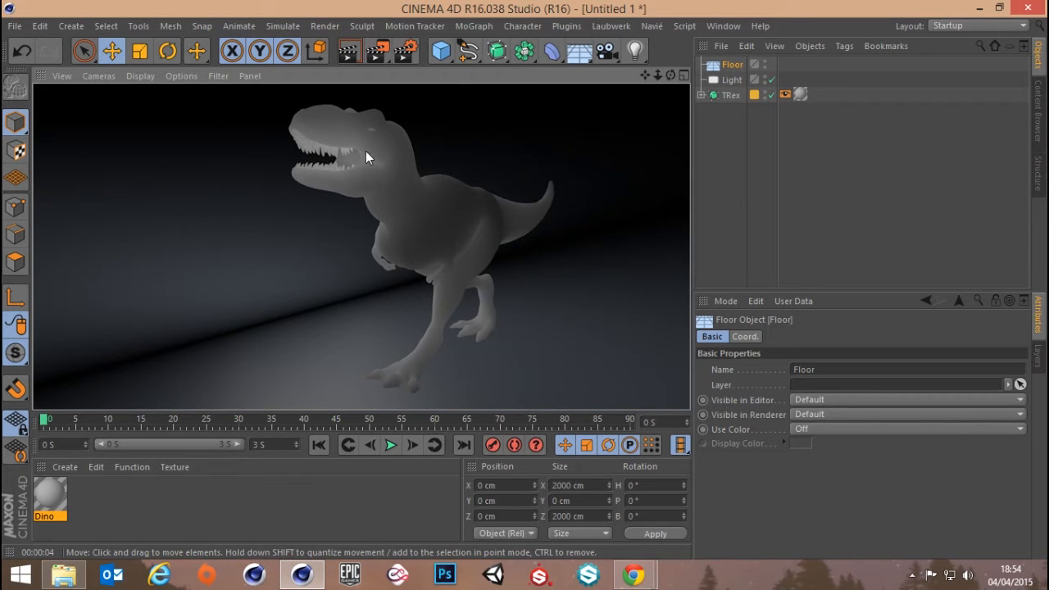
Set the area light's shadow type to Area
scroll(400, 186, down, 1)
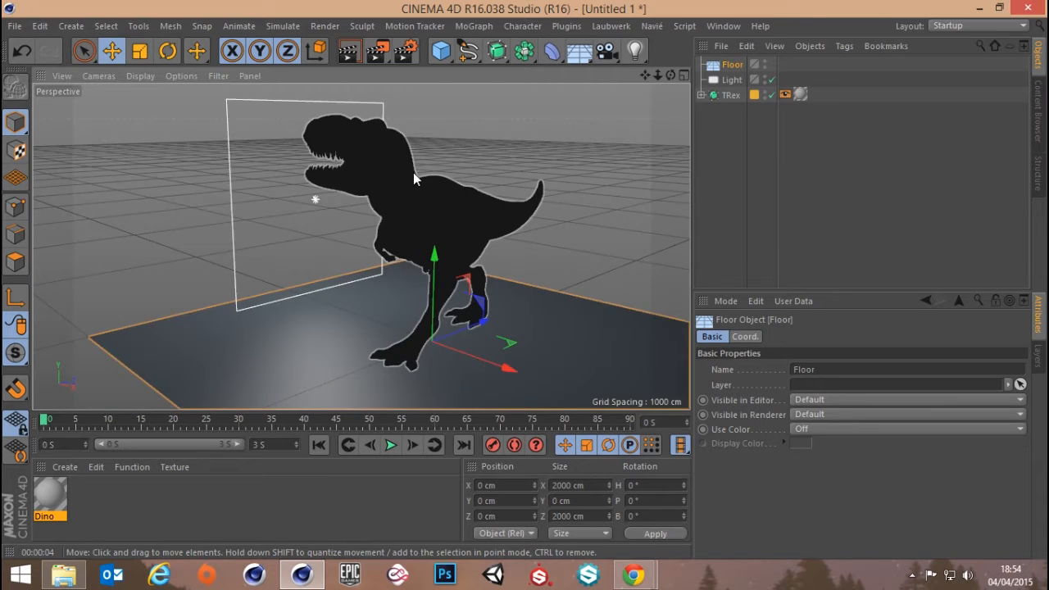
alt+drag(413, 176, 366, 196)
click(727, 141)
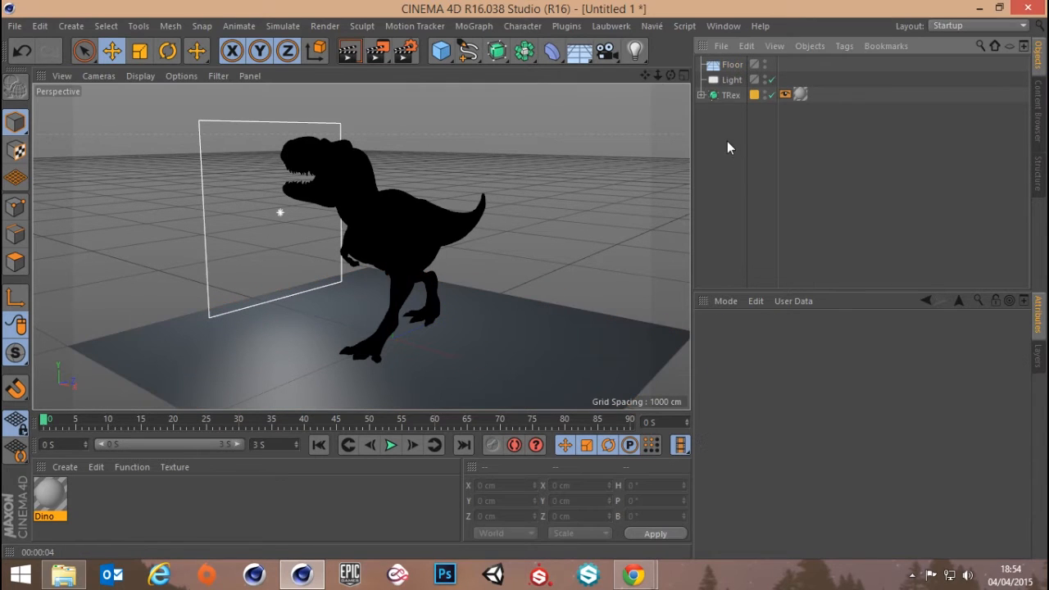
click(732, 65)
click(731, 80)
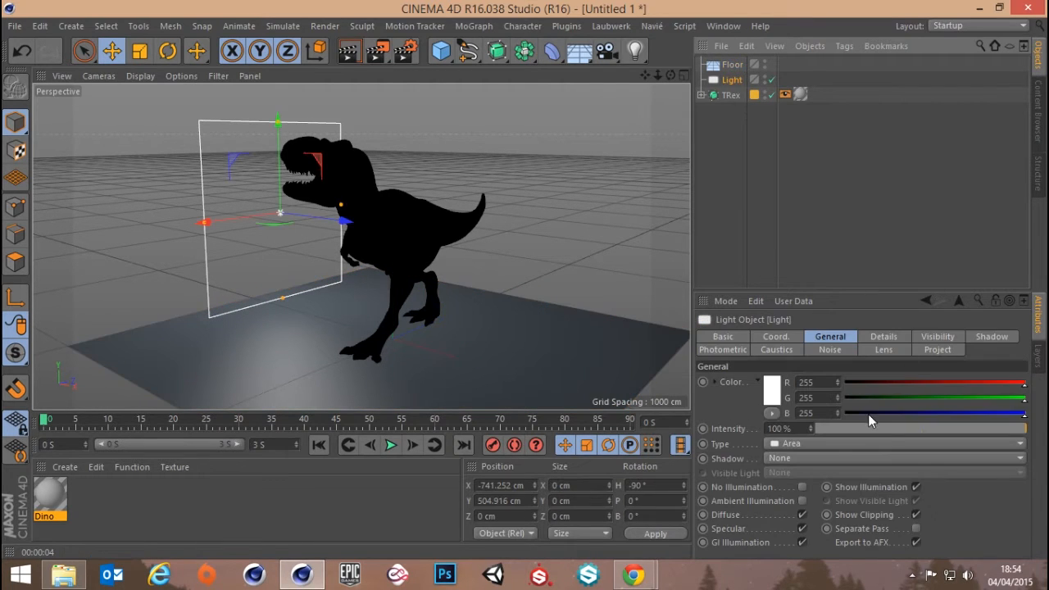
click(790, 457)
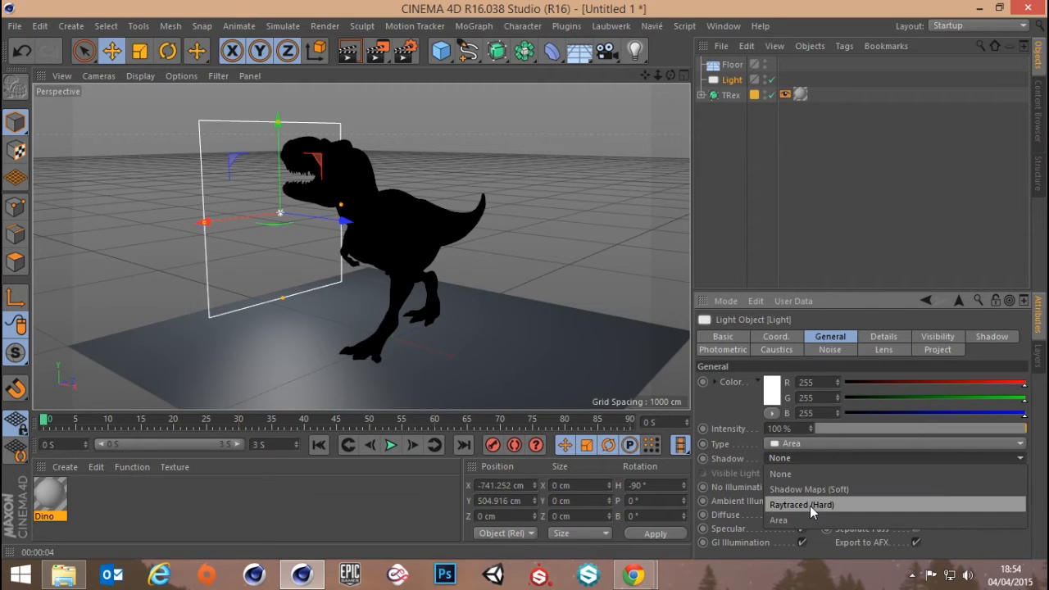
click(779, 522)
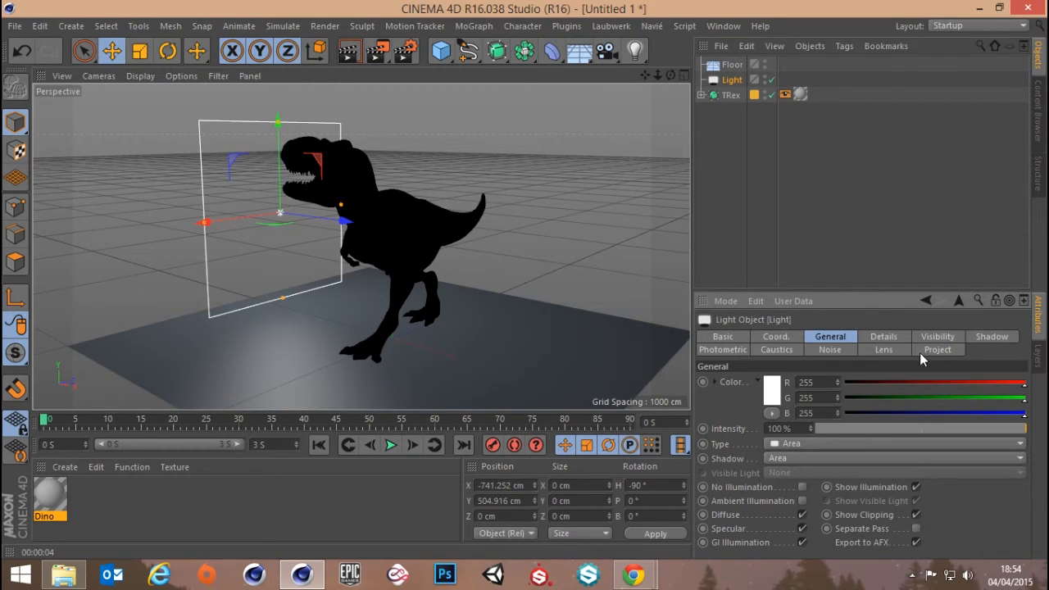
Set the area light's shadow density to 90%
click(988, 337)
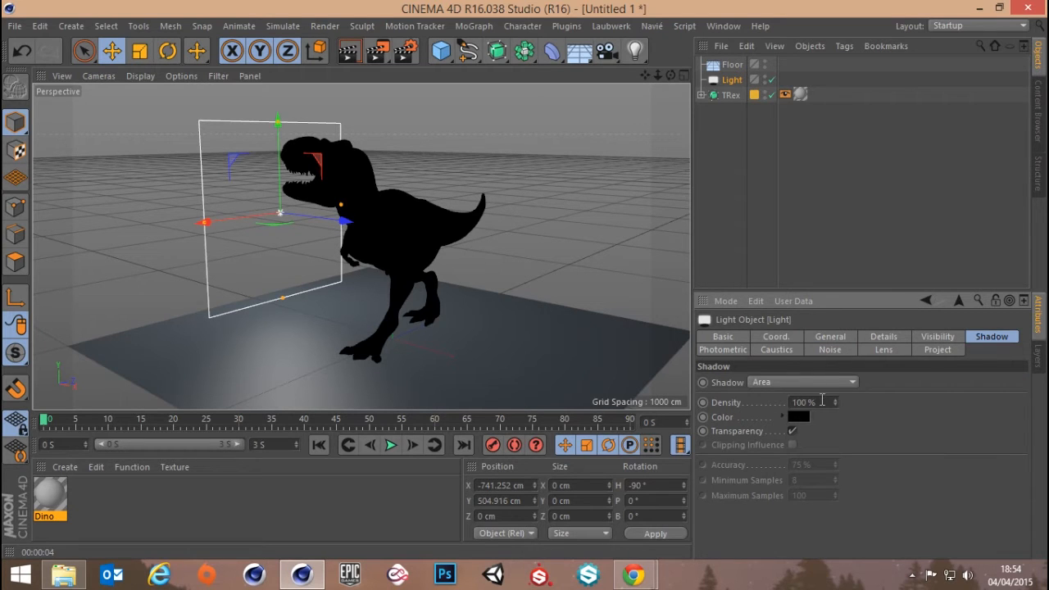
click(822, 400)
text(90)
key(Return)
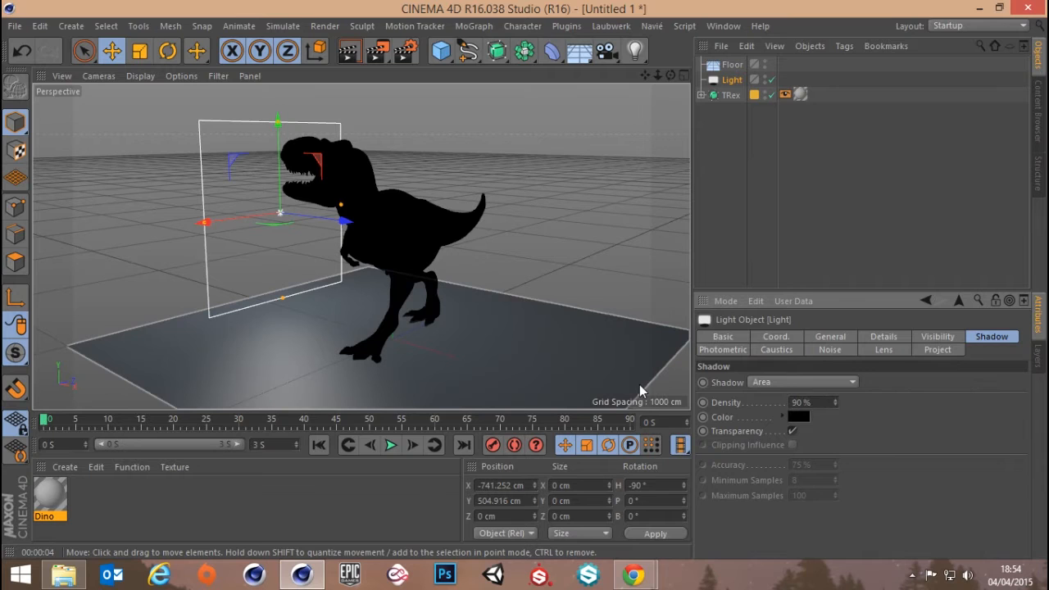
Set the area light's shadow color to a dark blue with RGB values 20, 32, 44
click(805, 416)
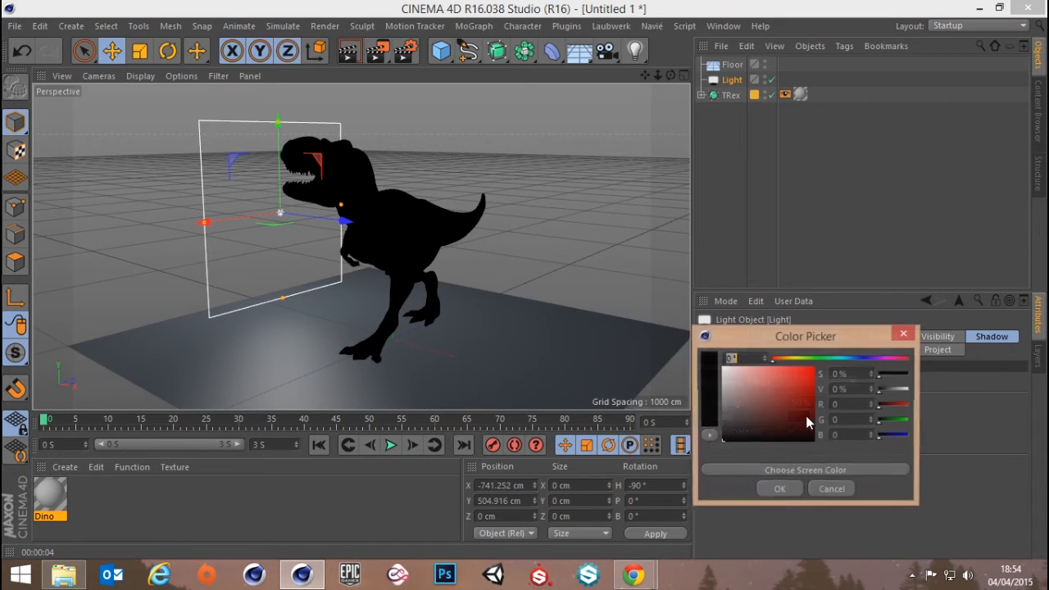
click(855, 359)
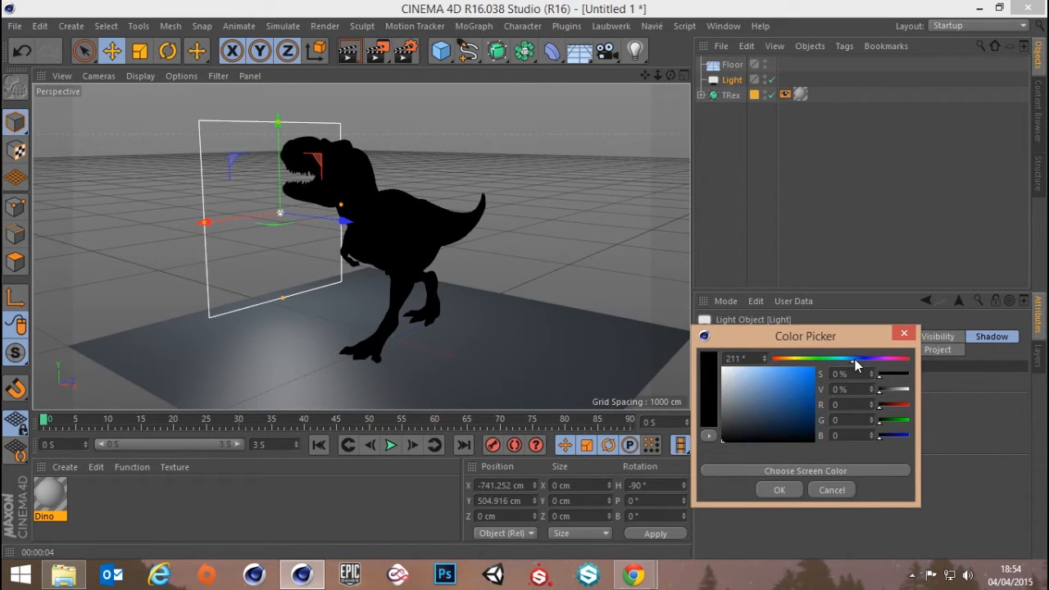
drag(857, 361, 851, 362)
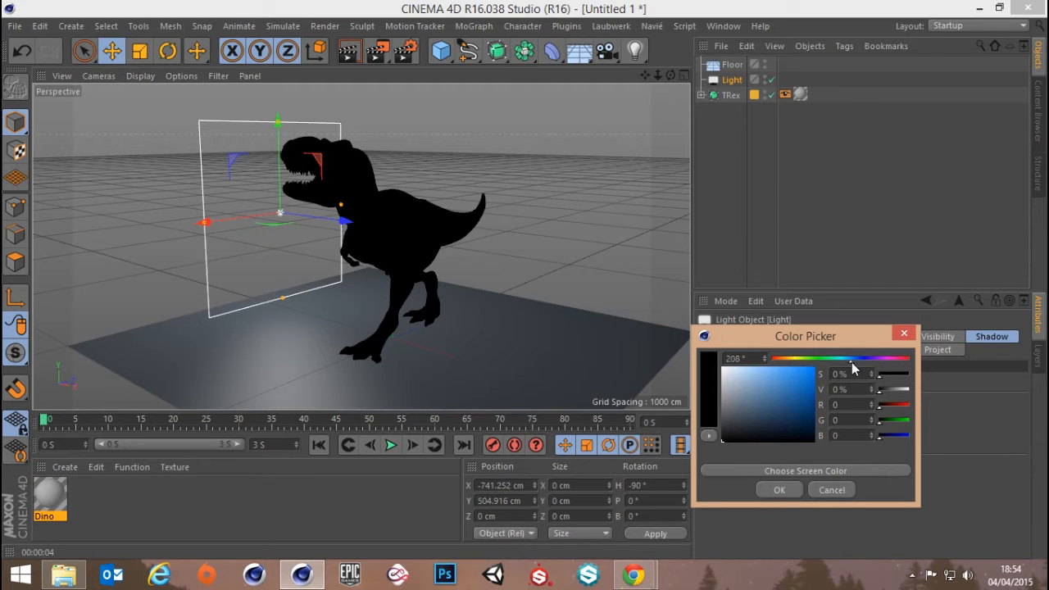
click(770, 429)
drag(770, 429, 772, 429)
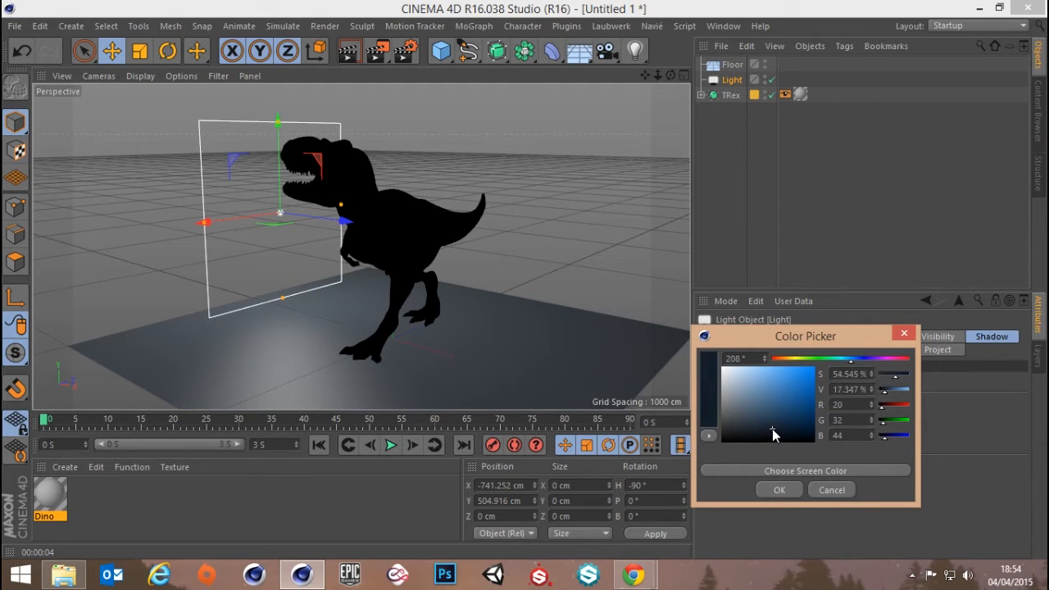
click(779, 490)
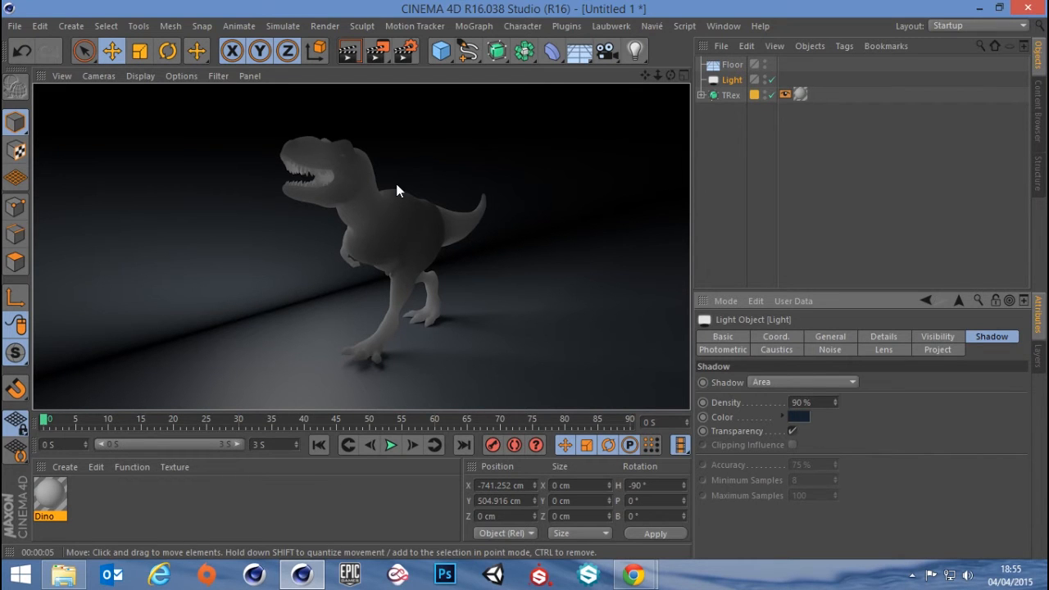
Open the Subsurface Scattering shader in the Luminance channel of the Dino material
mouse_move(373, 208)
alt+mouse_down()
mouse_move(420, 216)
mouse_move(371, 215)
alt+mouse_up()
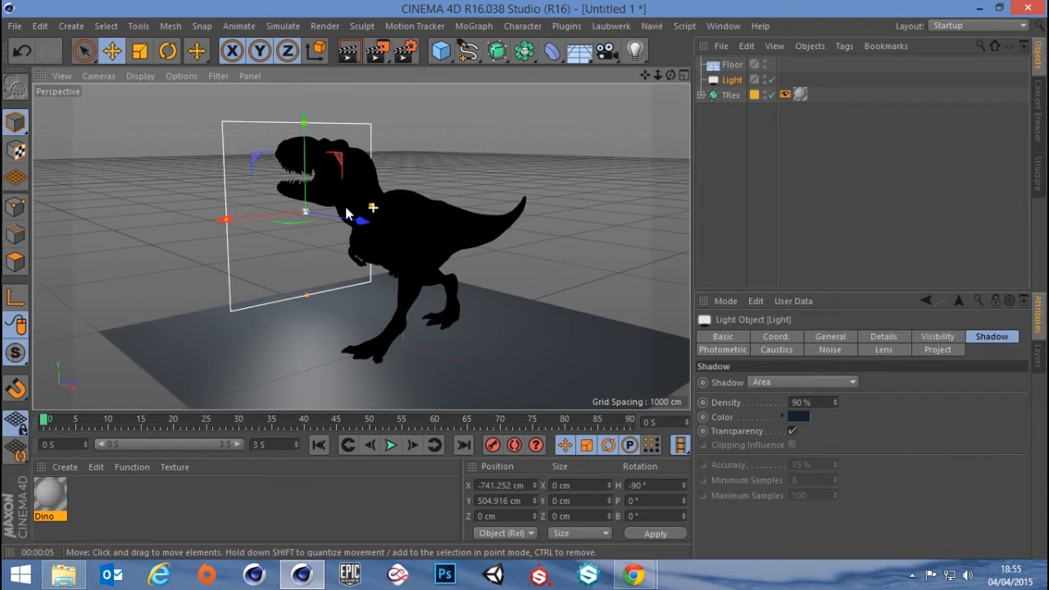
double_click(43, 494)
drag(487, 100, 790, 69)
click(571, 262)
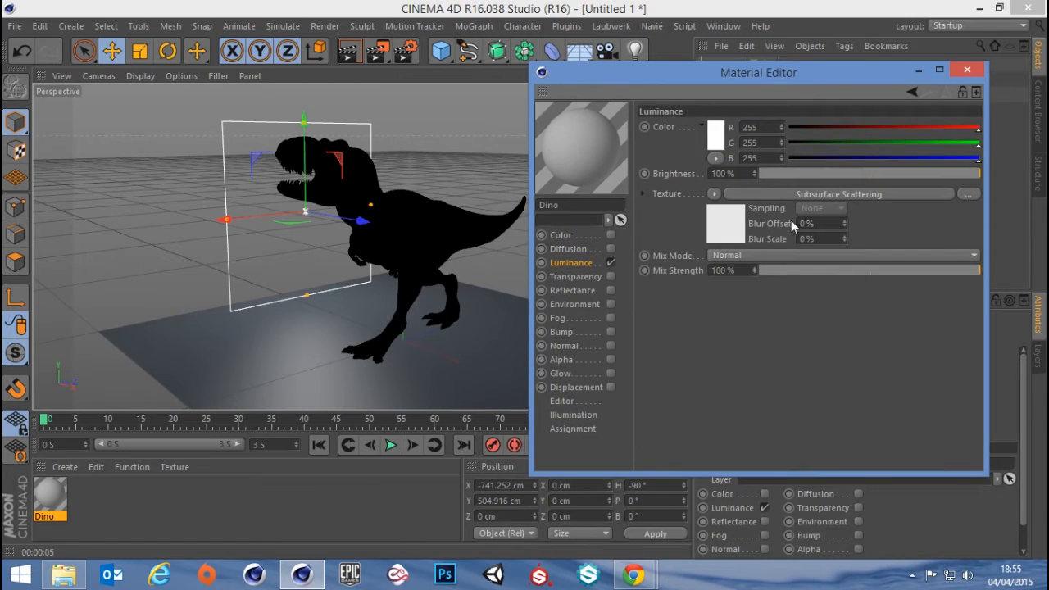
click(793, 193)
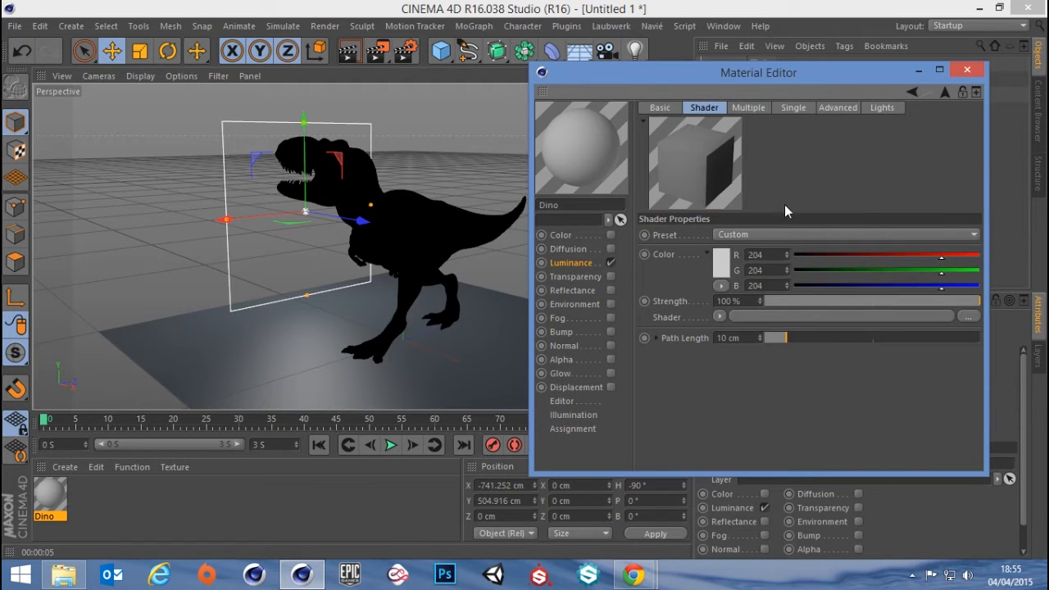
Review the Subsurface Scattering shader's presets and its multiple diffuse, single scattering, advanced and lights settings
click(776, 234)
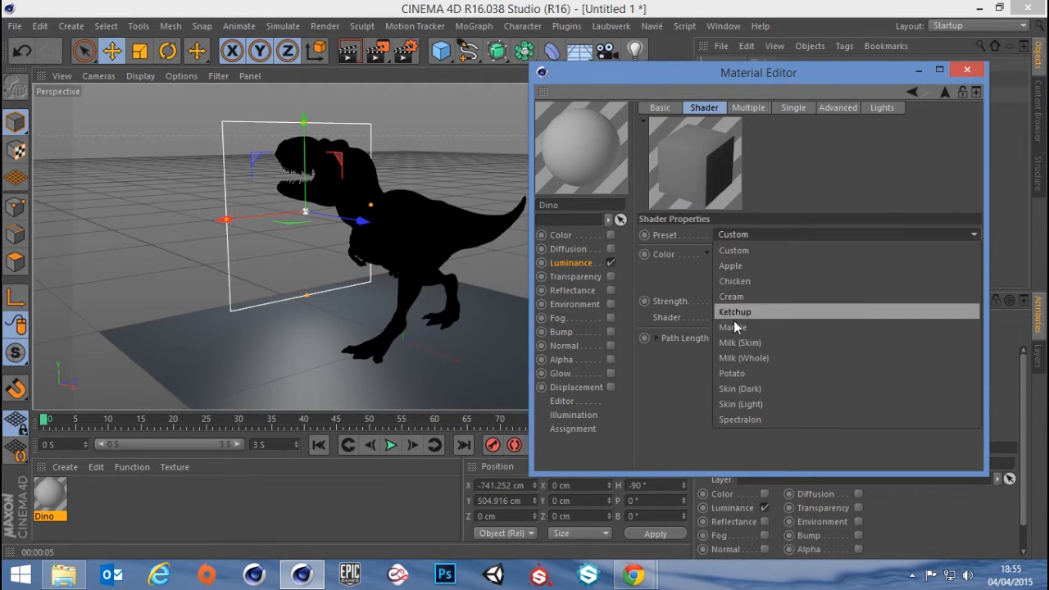
click(761, 233)
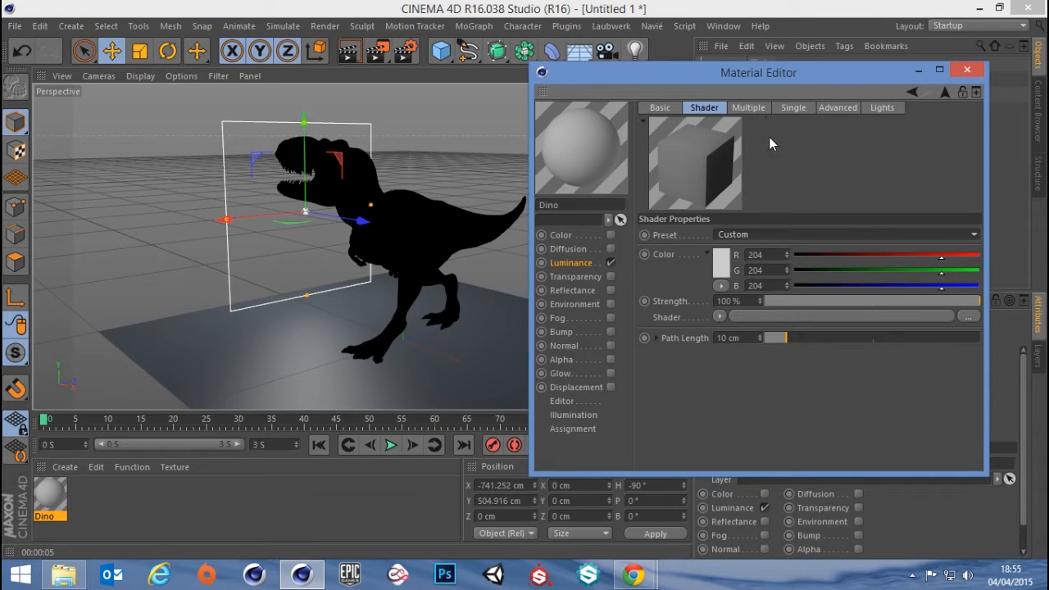
click(749, 108)
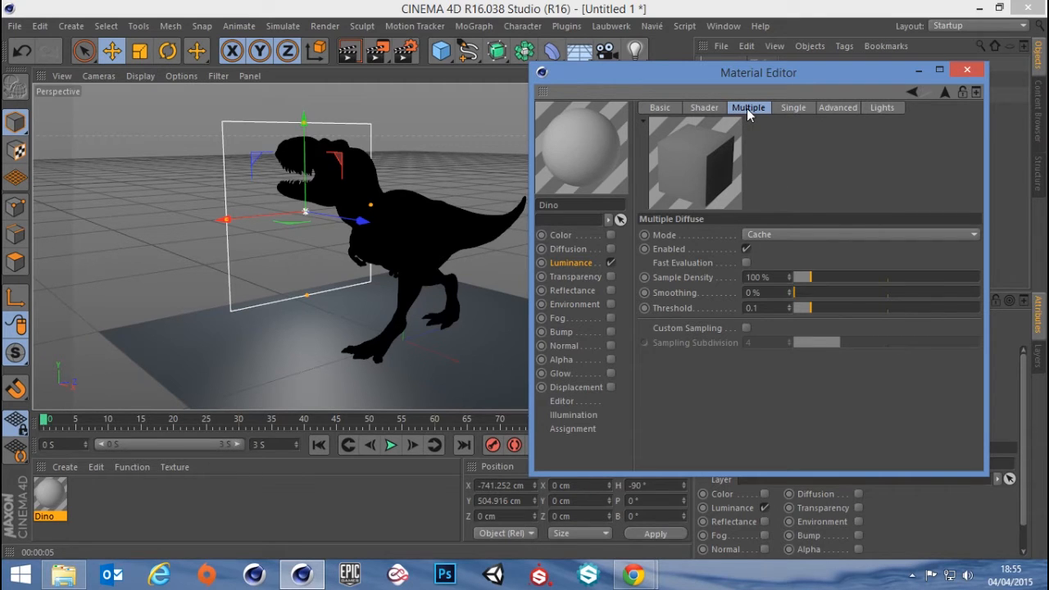
click(801, 107)
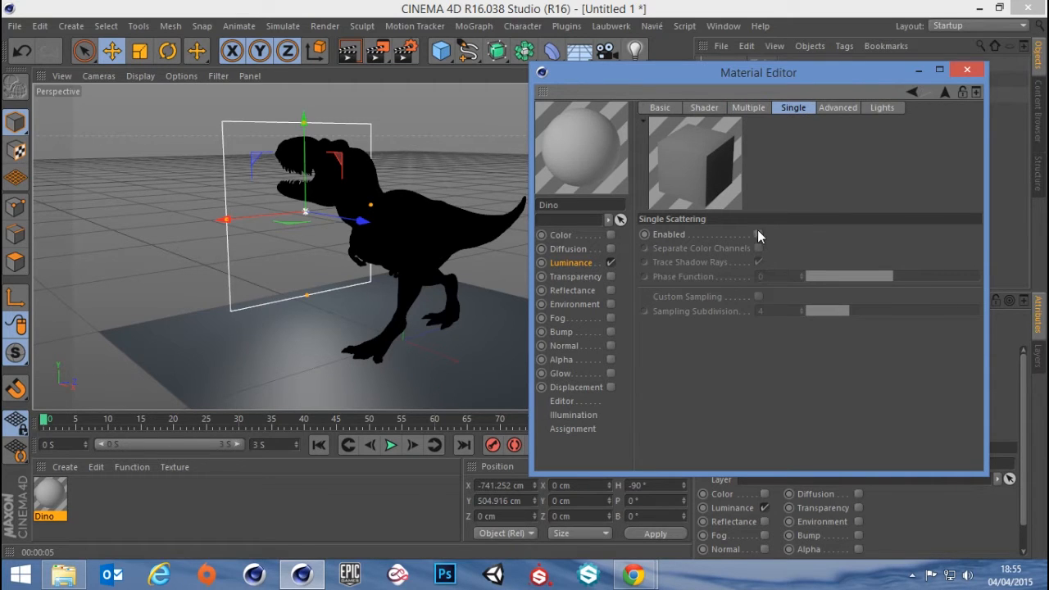
click(744, 107)
click(783, 108)
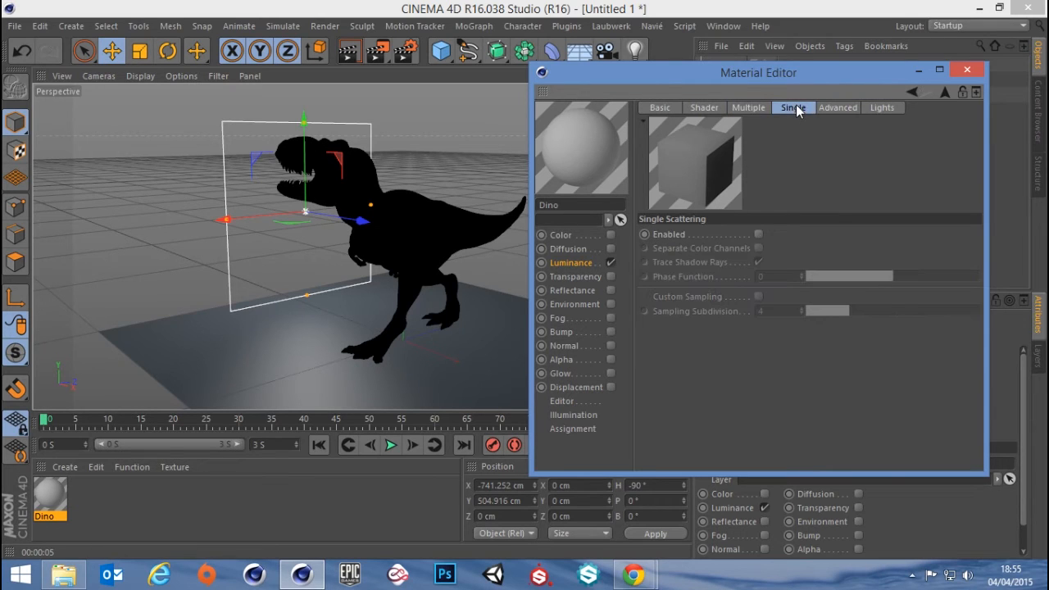
click(752, 109)
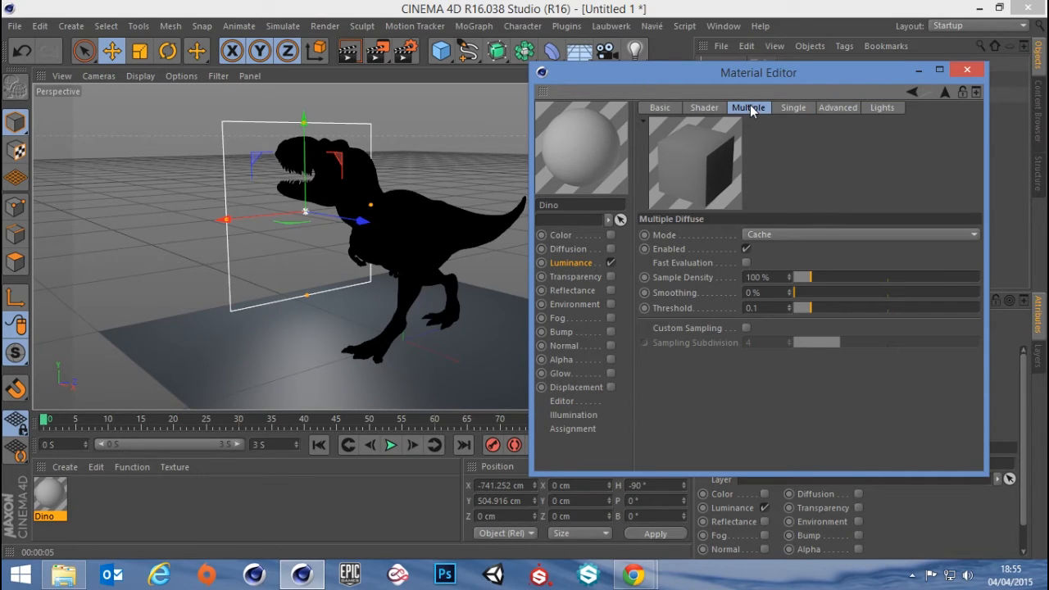
click(825, 107)
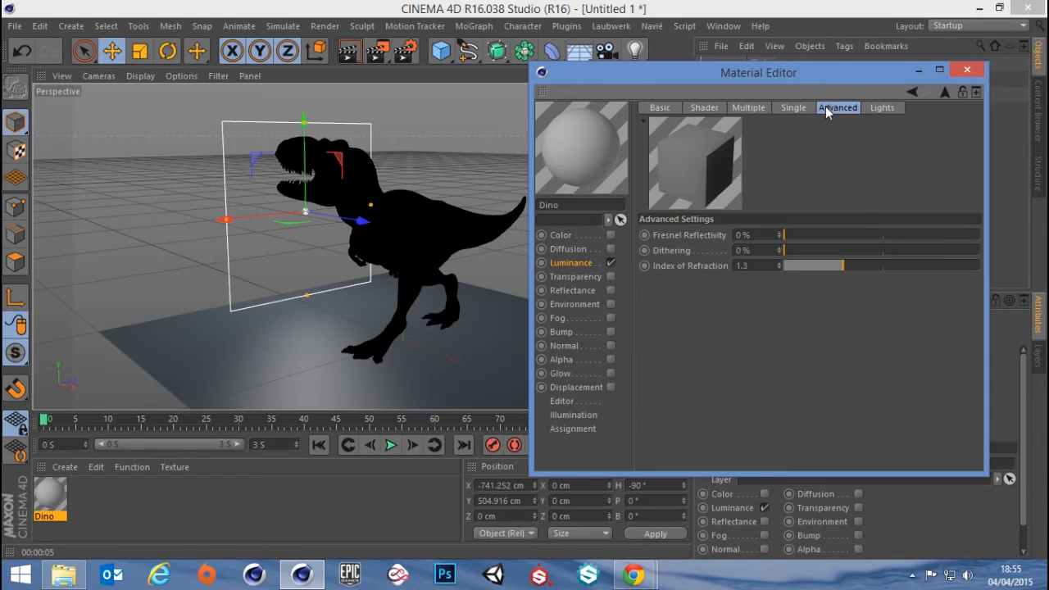
click(880, 114)
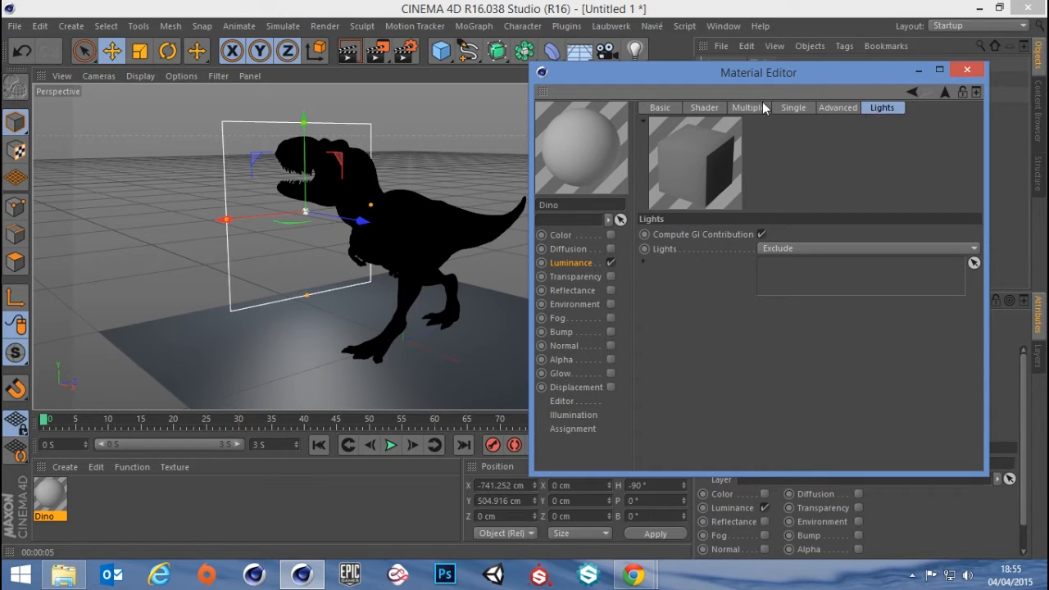
Set the Subsurface Scattering color to red with RGB values 171, 43, 43 and render the perspective view
click(706, 110)
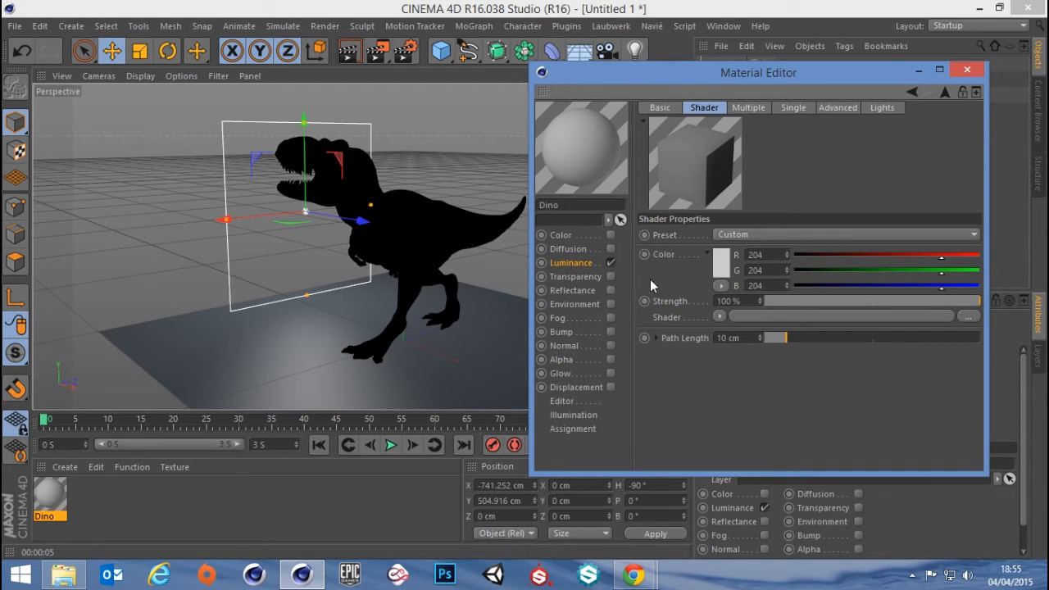
click(721, 269)
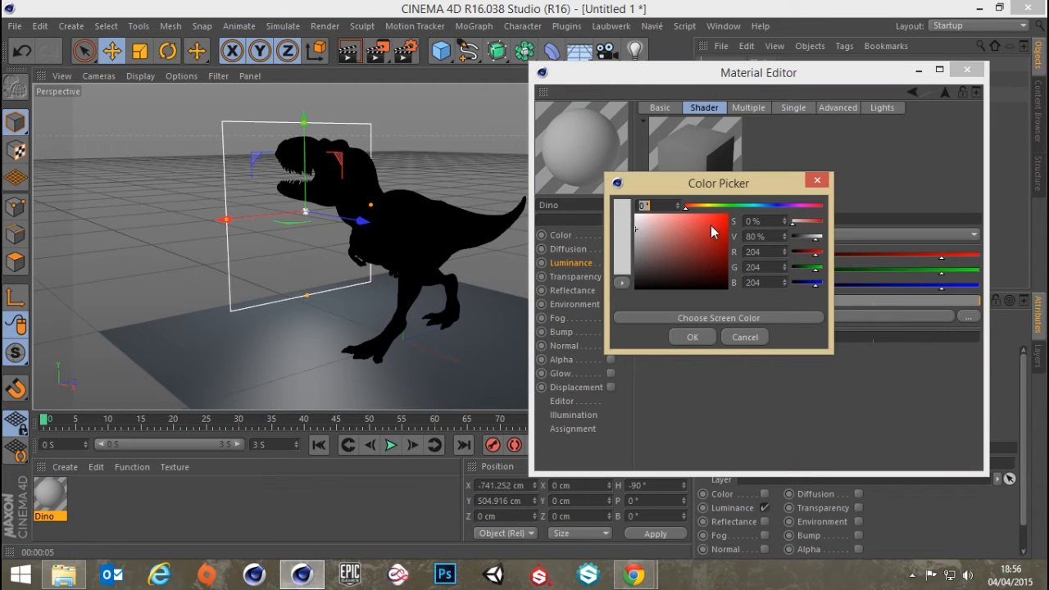
click(715, 232)
drag(716, 235, 704, 238)
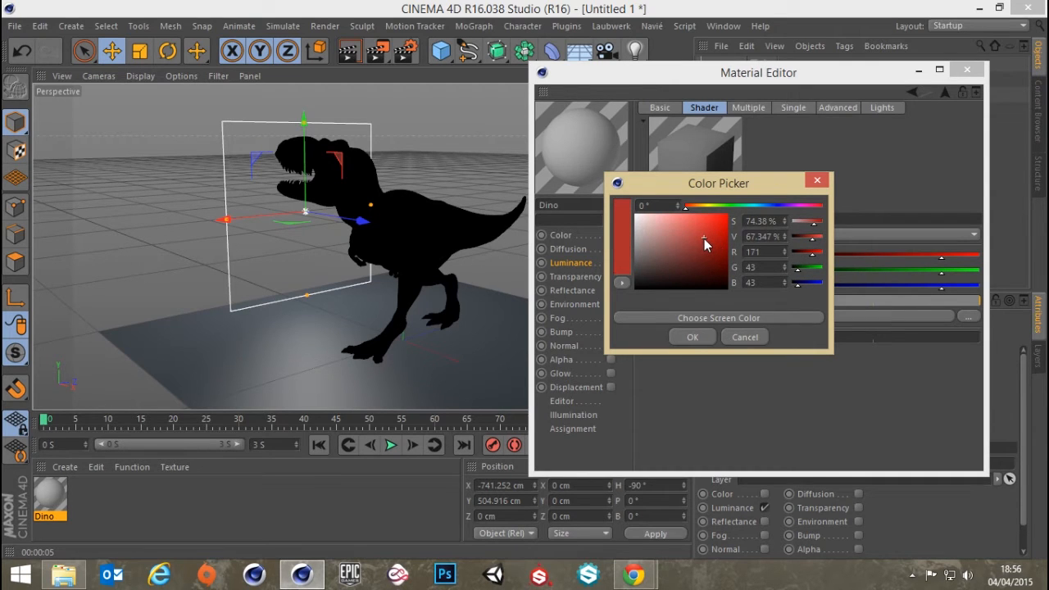
click(694, 338)
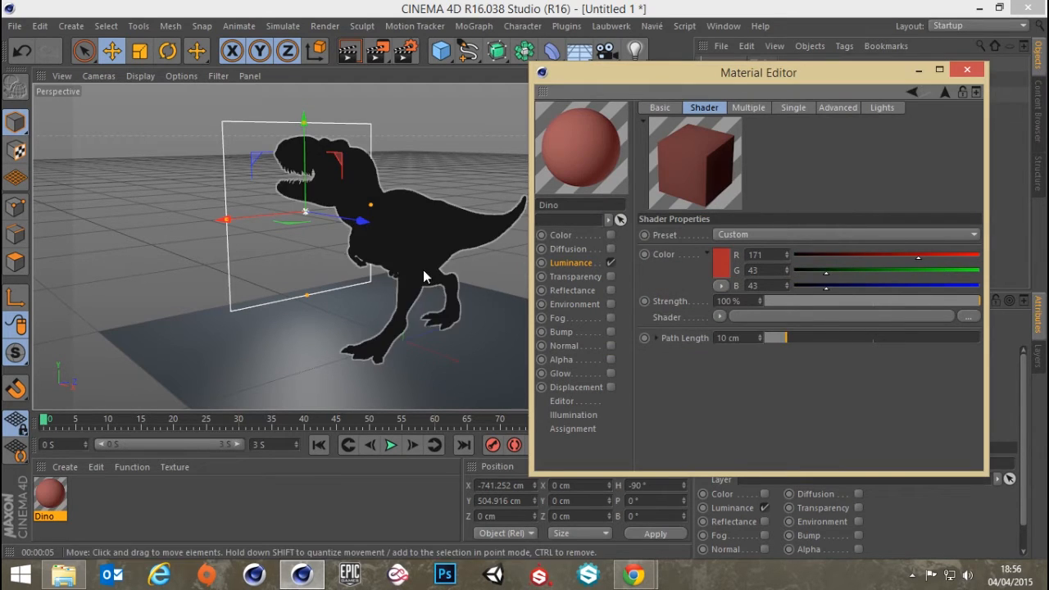
click(350, 53)
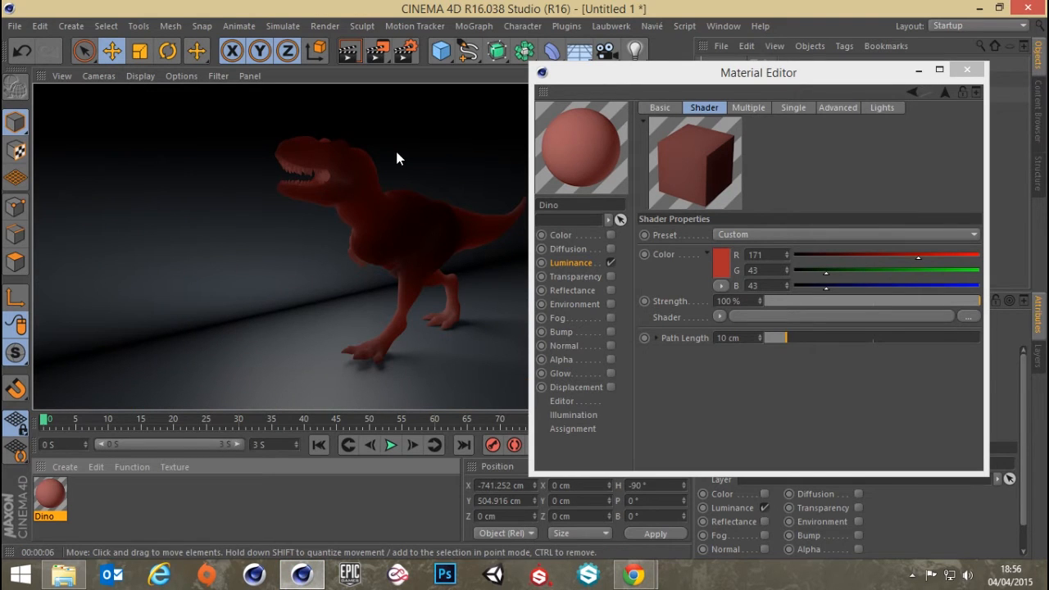
drag(739, 74, 763, 46)
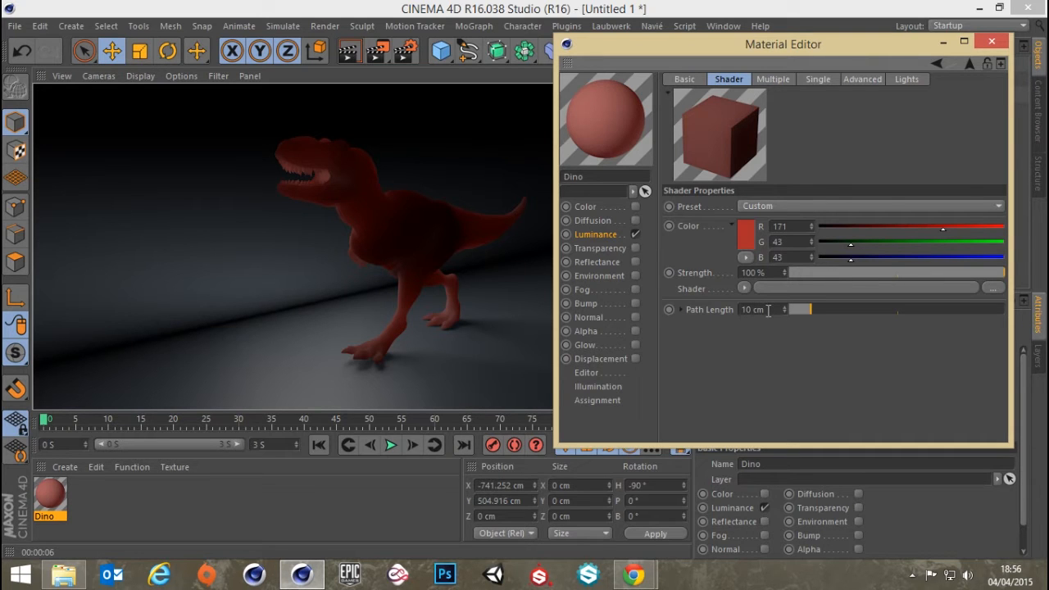
Check the output render settings and render the T-Rex scene to the Picture Viewer
drag(767, 310, 702, 311)
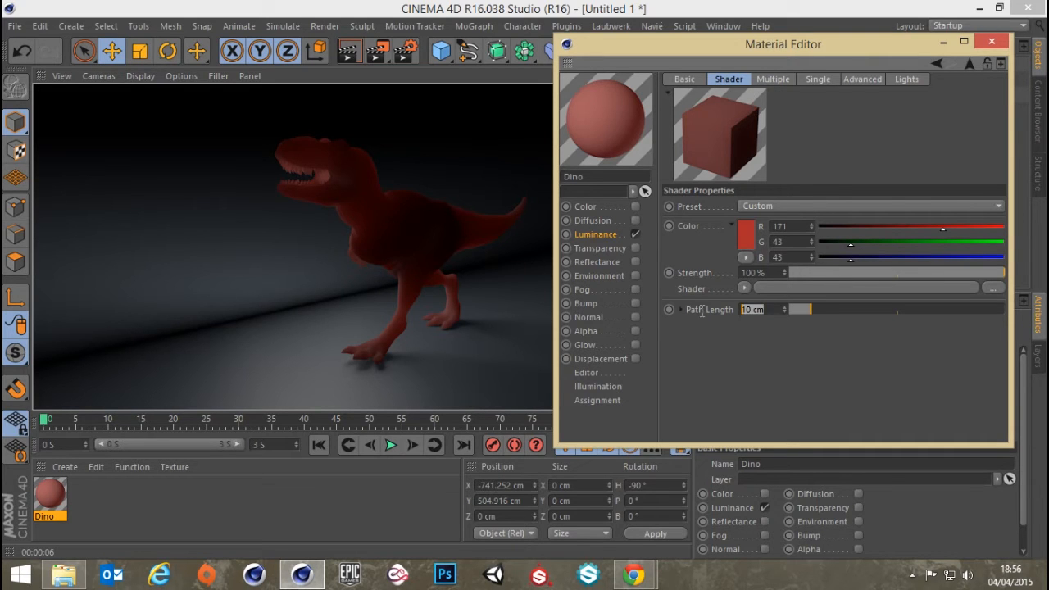
click(405, 54)
click(115, 65)
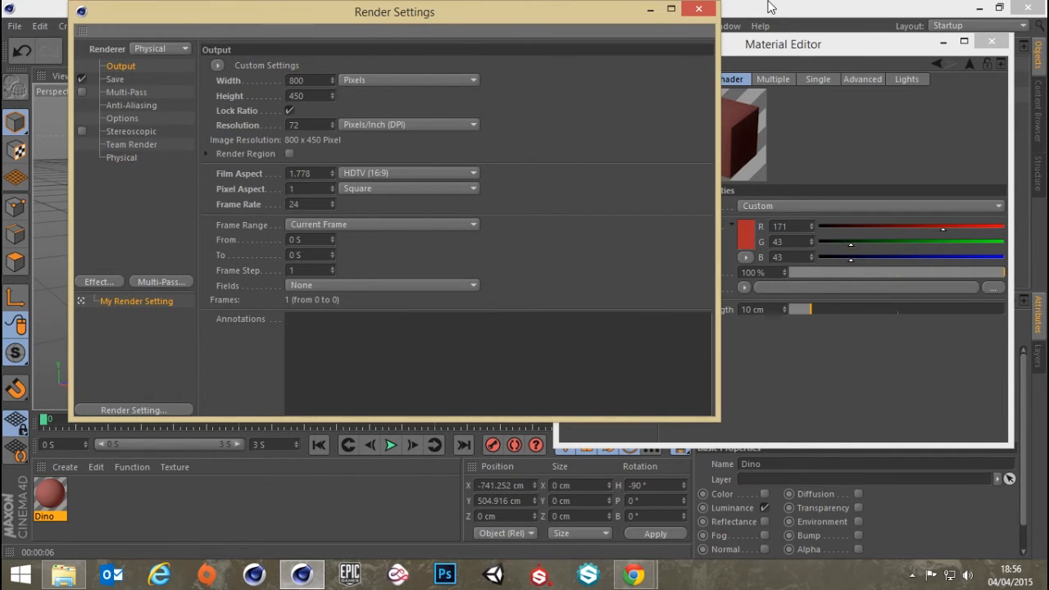
click(700, 10)
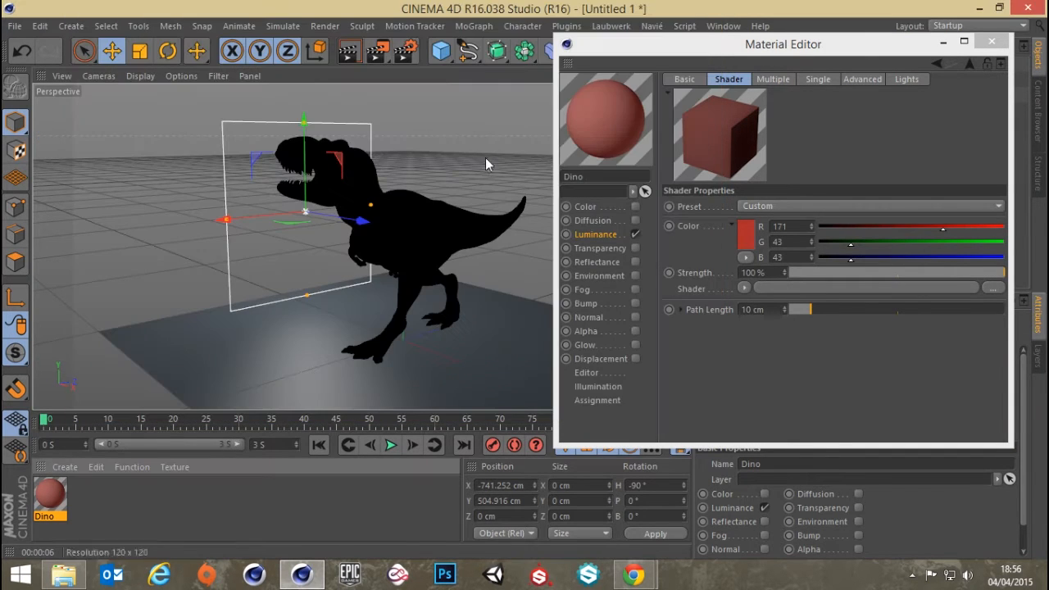
click(376, 52)
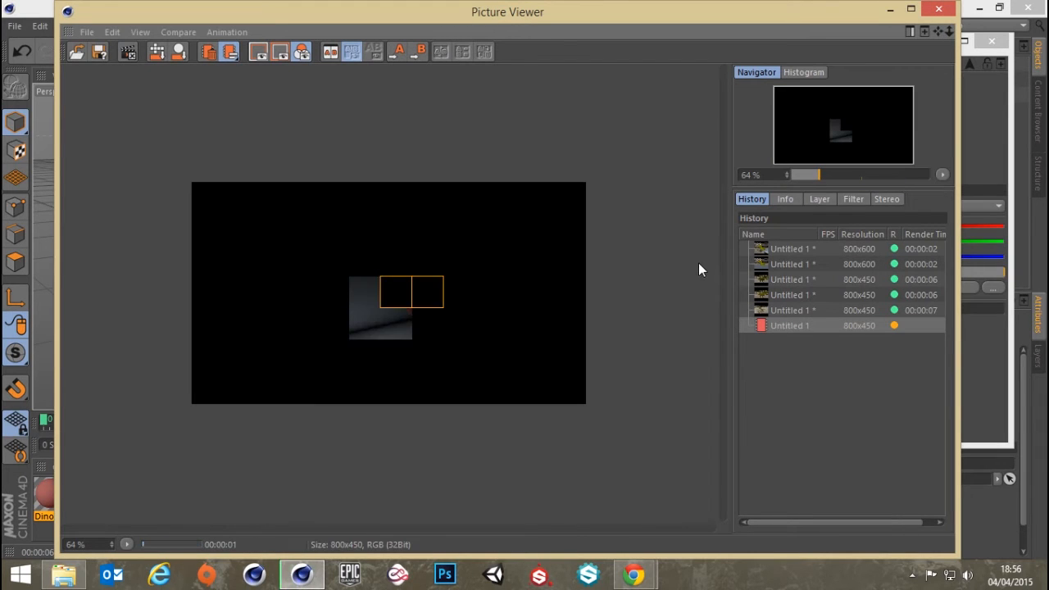
Remove the five older renders from the Picture Viewer history, keeping only the new red T-Rex render
click(791, 312)
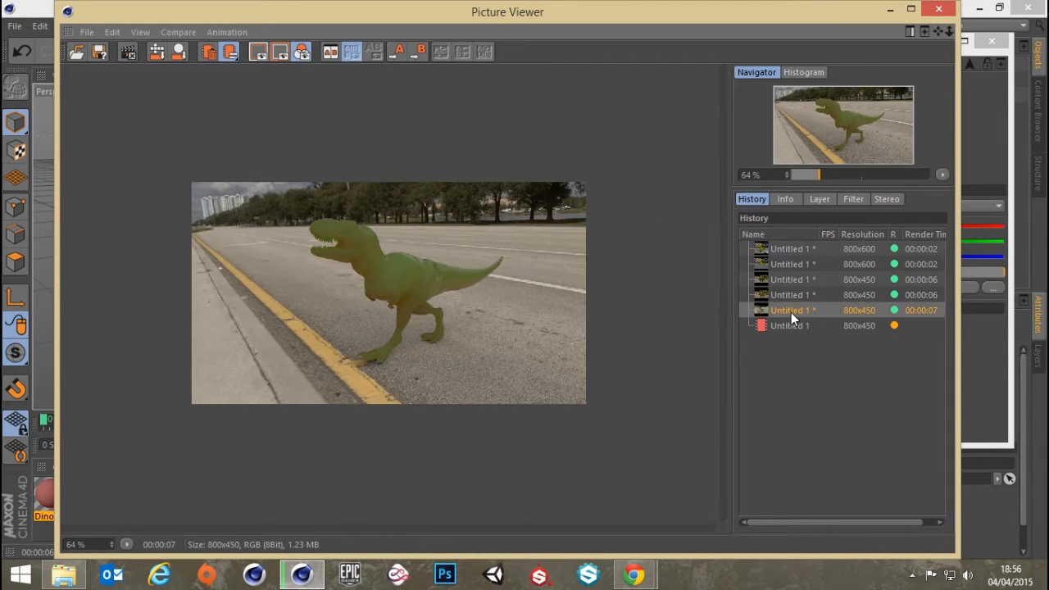
shift+click(788, 249)
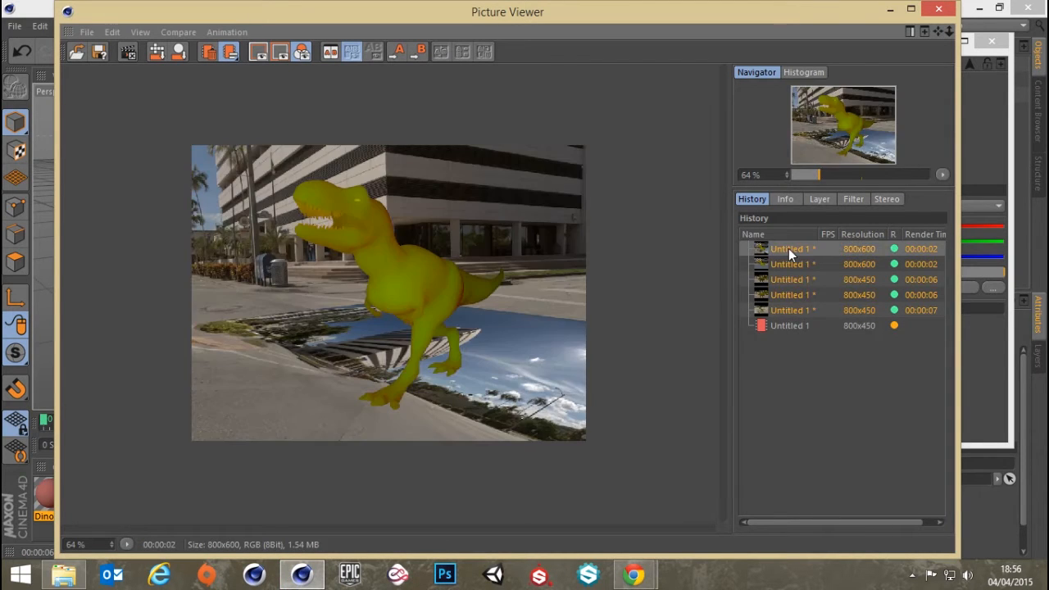
right_click(787, 291)
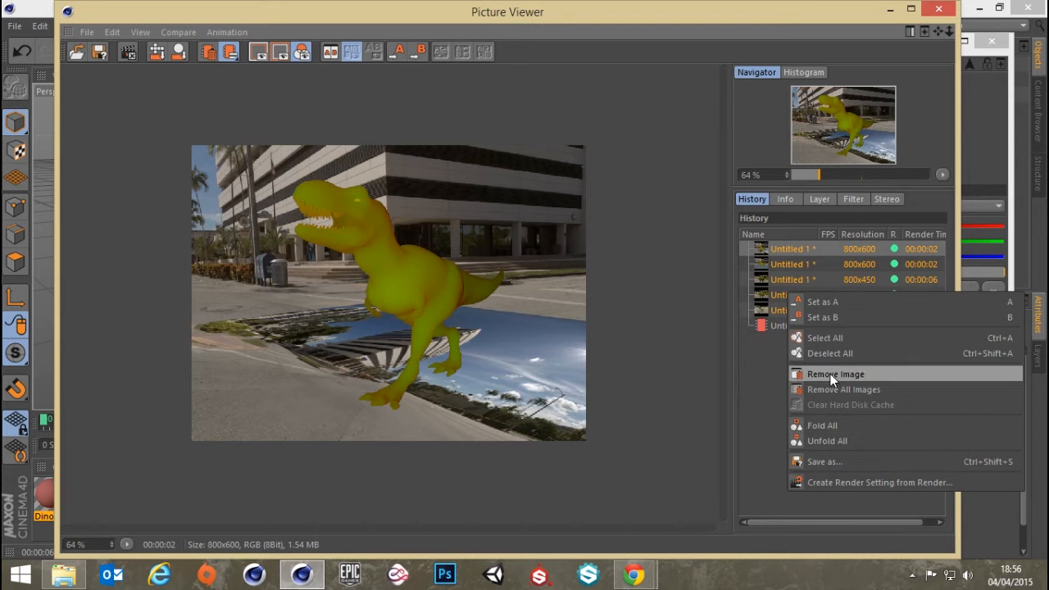
click(830, 374)
click(508, 336)
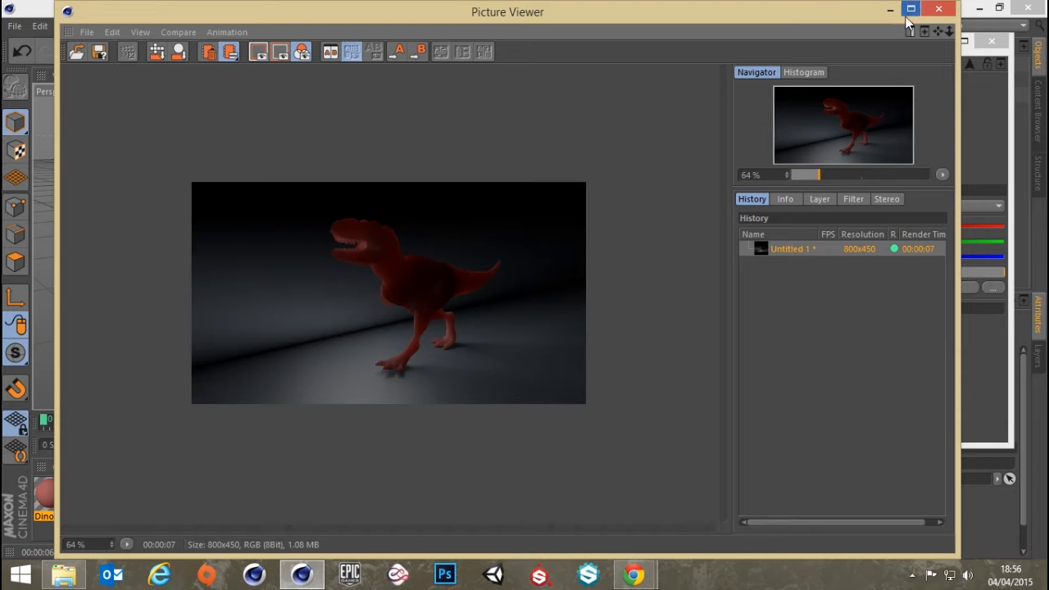
click(938, 8)
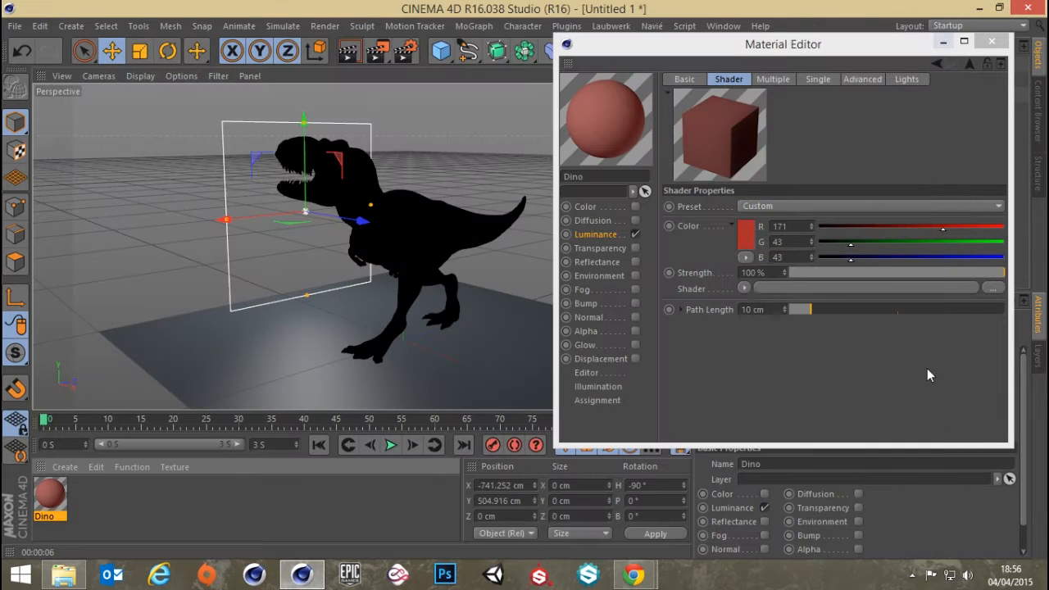
Set the Subsurface Scattering path length to 30 cm and render the scene to the Picture Viewer
double_click(768, 309)
text(30)
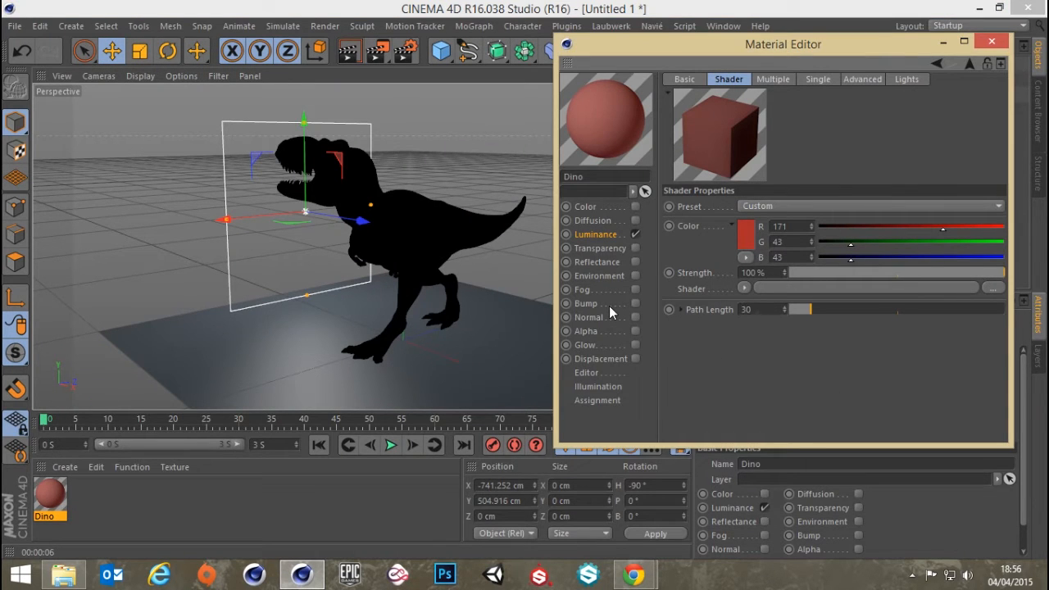
key(Return)
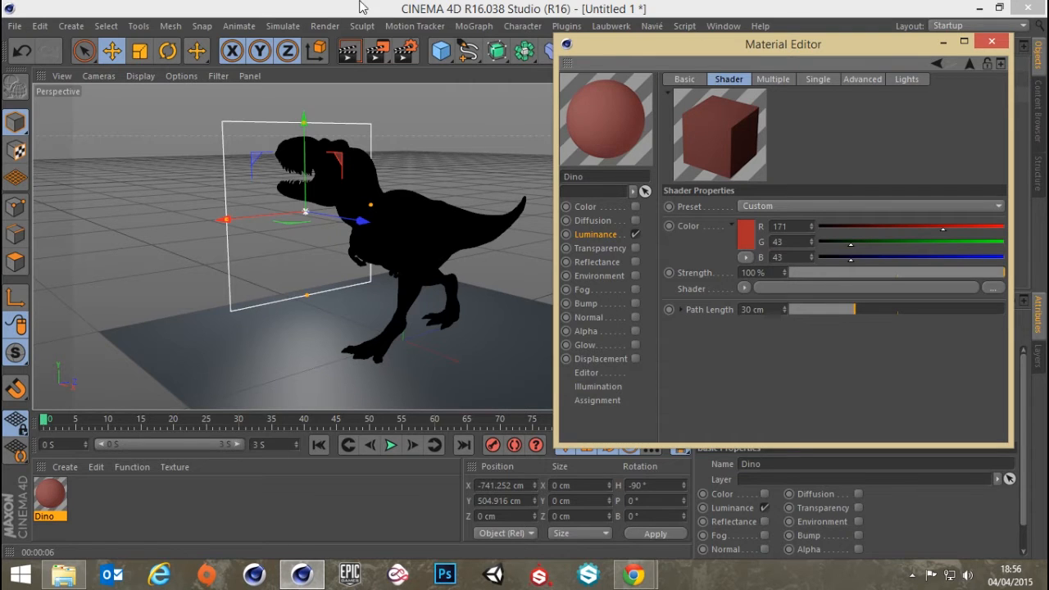
click(374, 52)
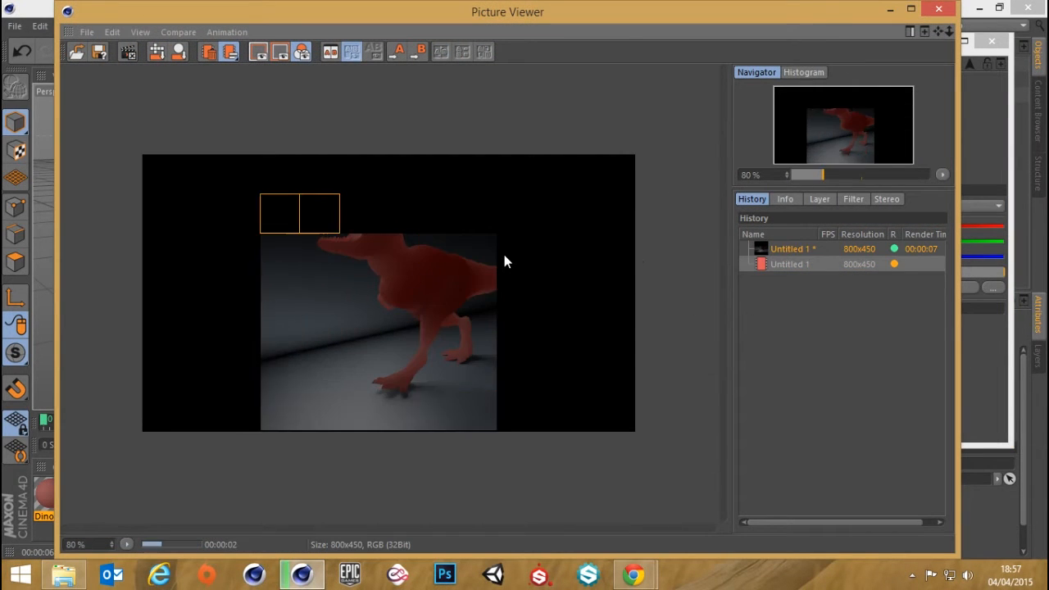
Compare the 10 cm and 30 cm path length renders of the T-Rex in the Picture Viewer
click(791, 248)
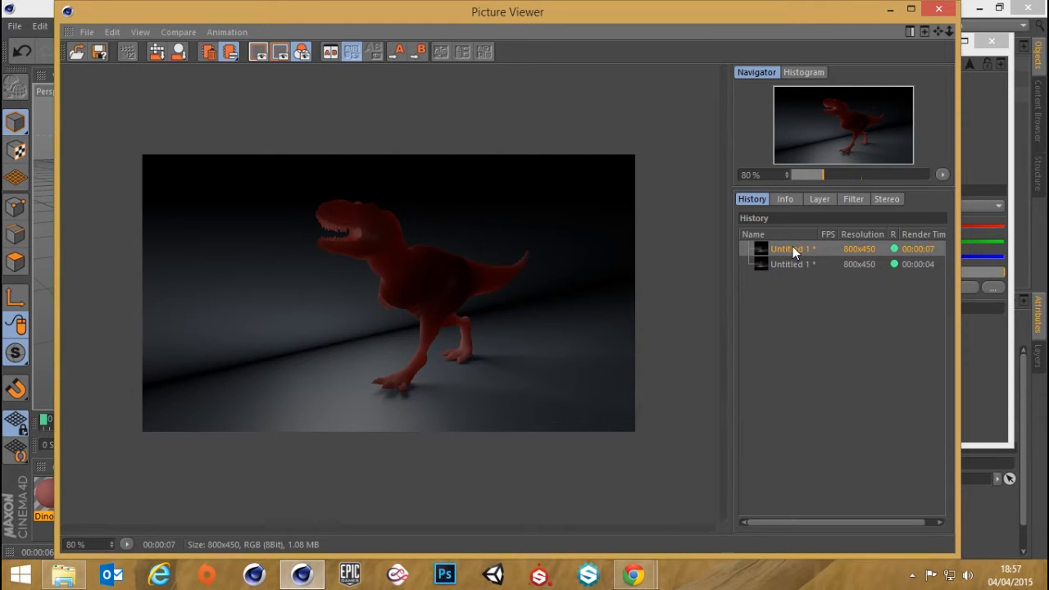
key(Down)
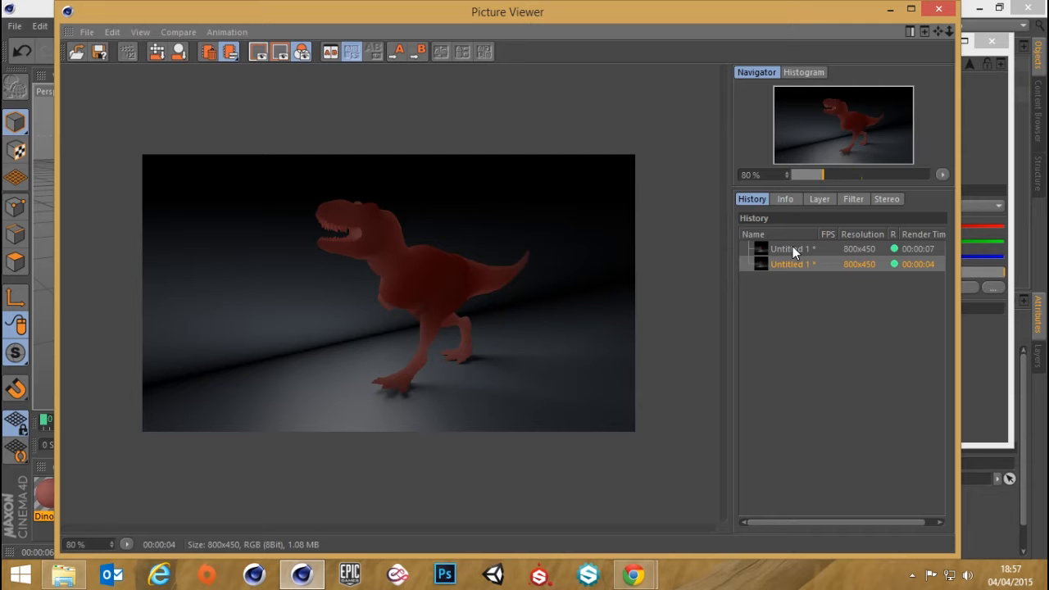
click(938, 8)
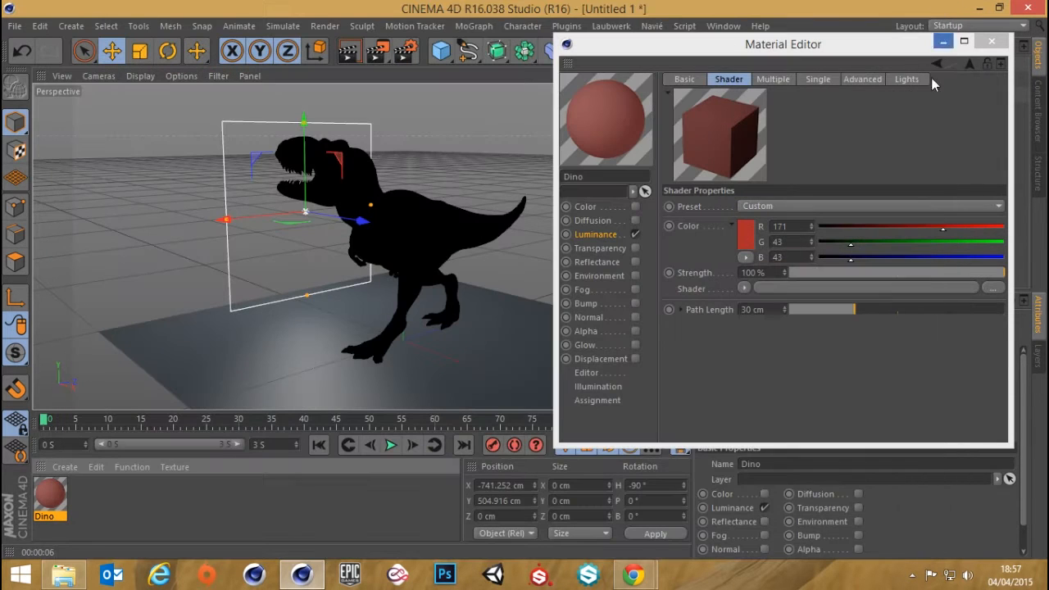
click(770, 310)
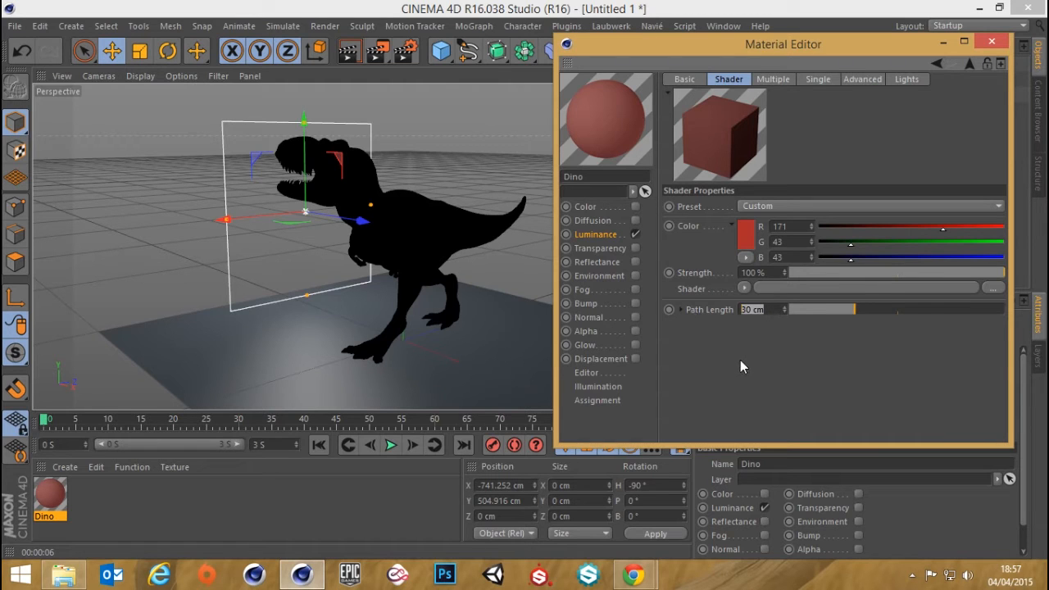
text(1)
key(Return)
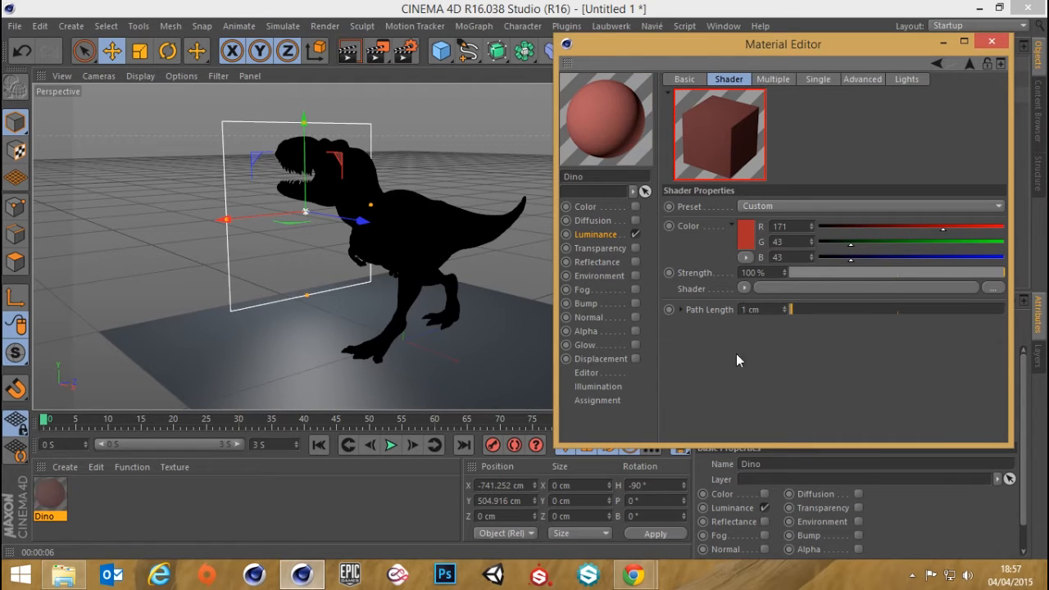
Set the Subsurface Scattering path length to 4 cm and render the scene to the Picture Viewer
drag(772, 311, 590, 308)
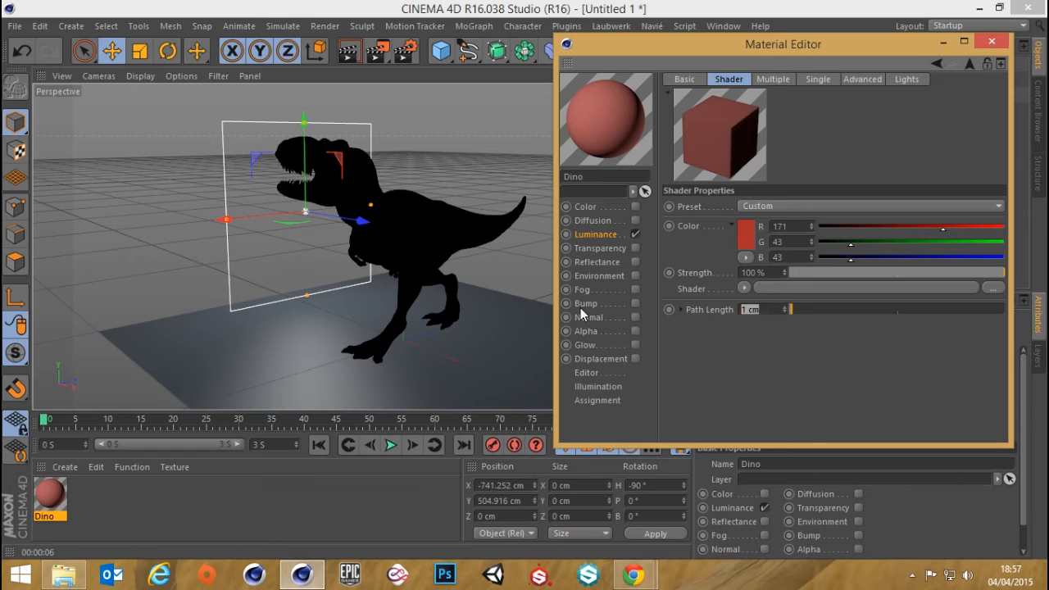
text(4)
key(Return)
click(376, 51)
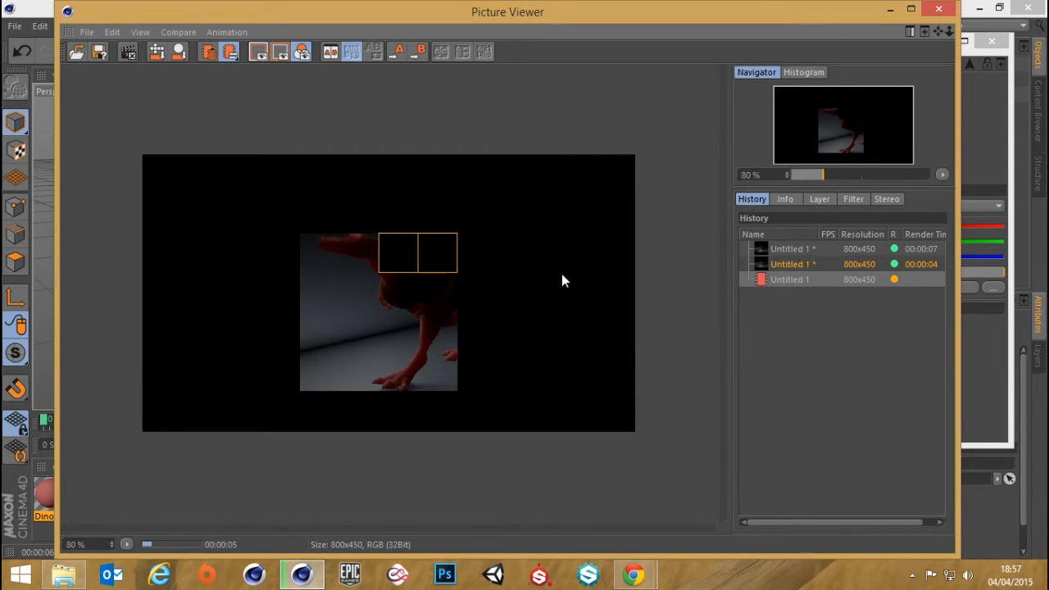
Compare the 30 cm and 4 cm path length renders of the T-Rex, and close the Picture Viewer
scroll(562, 277, up, 1)
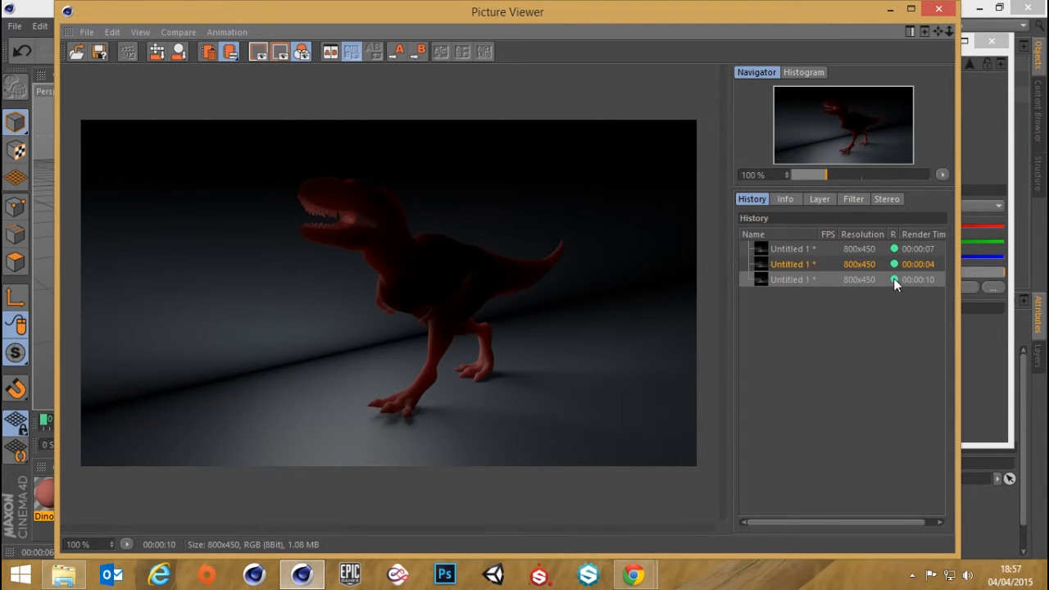
click(786, 264)
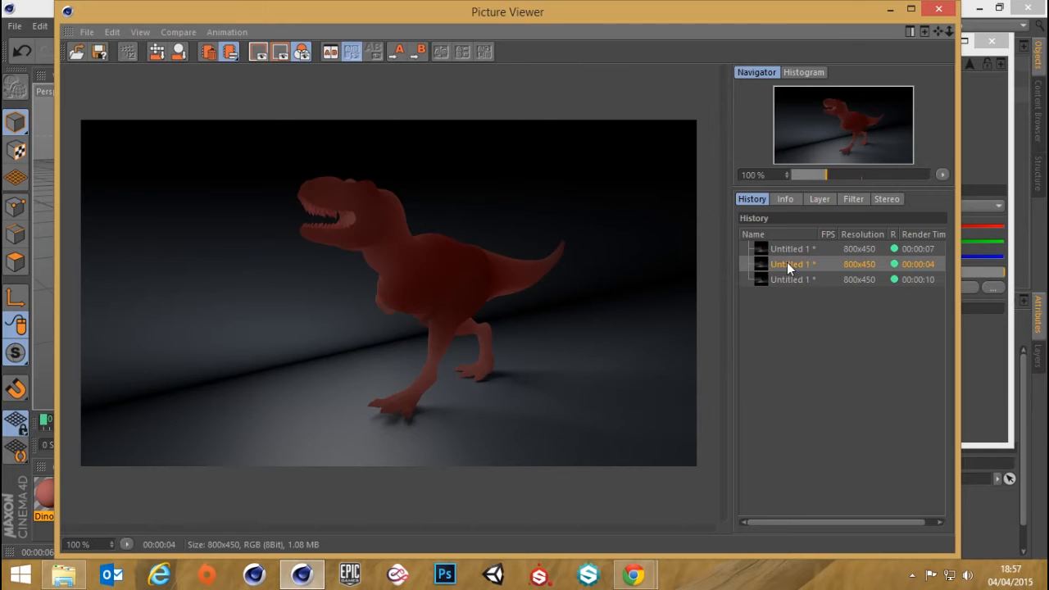
click(793, 282)
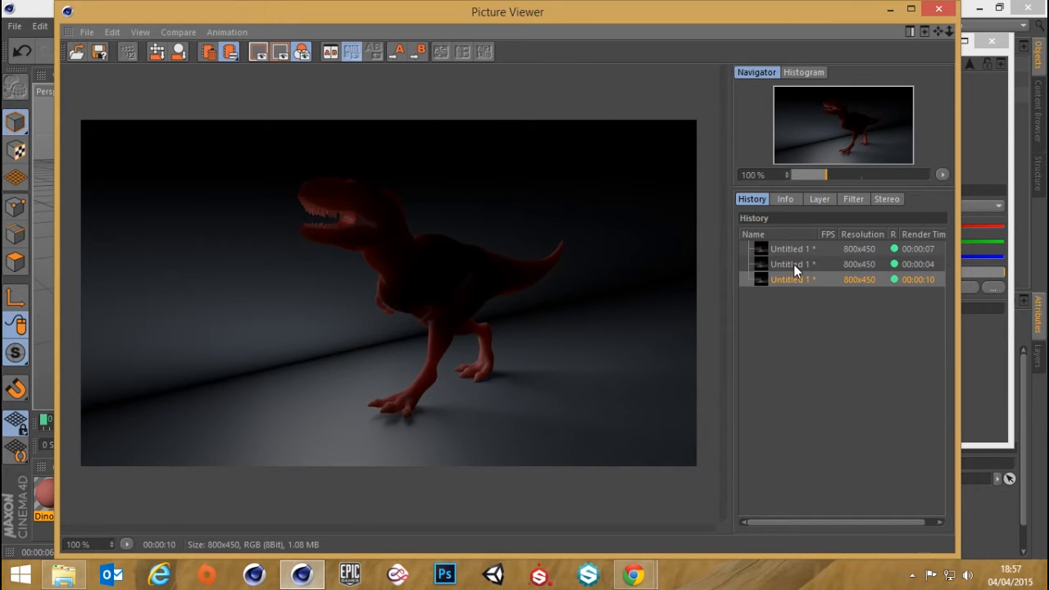
click(793, 263)
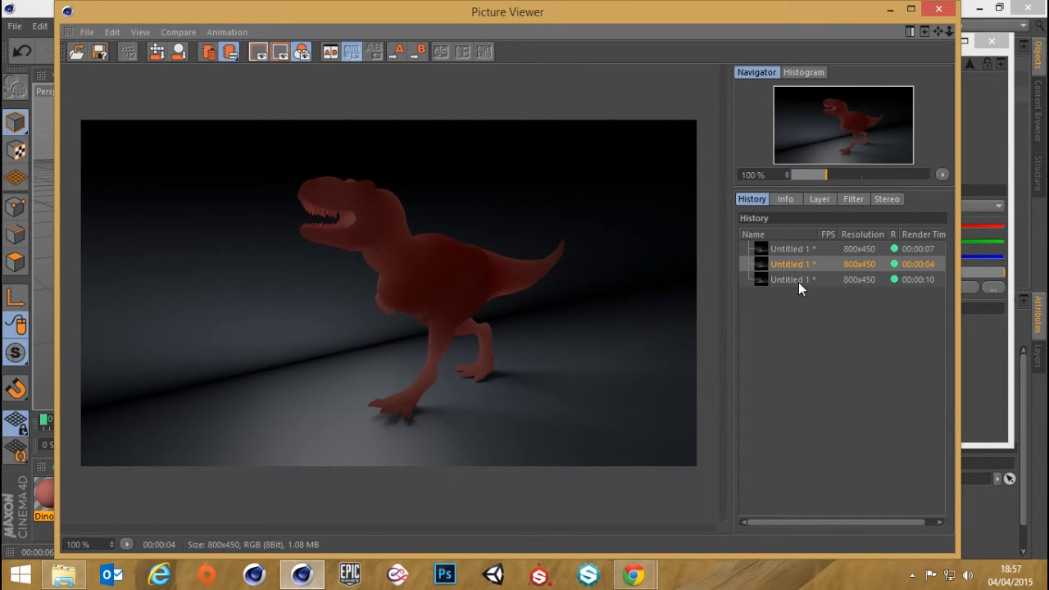
click(794, 279)
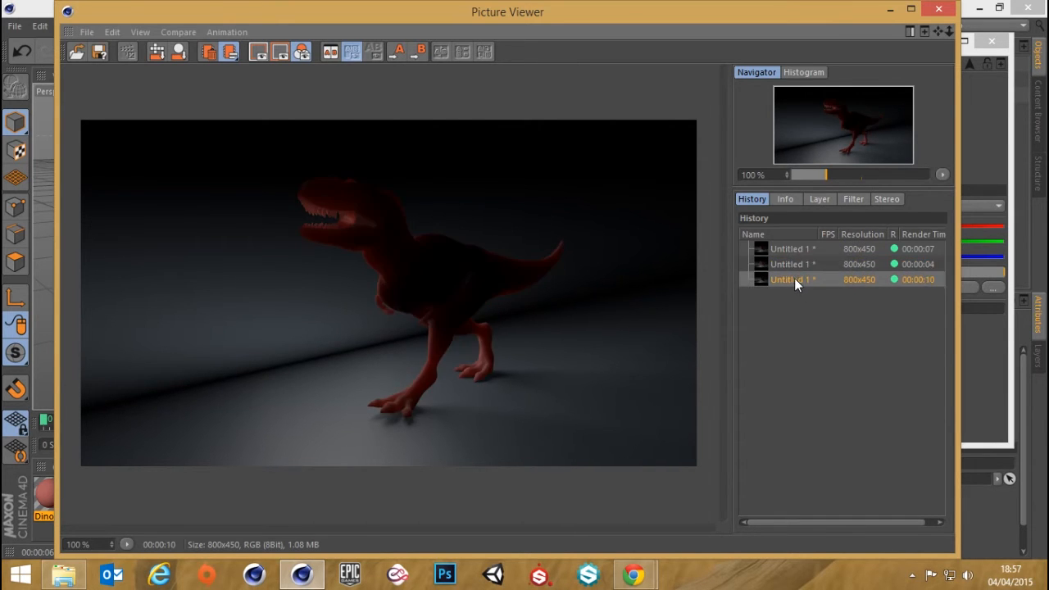
click(939, 10)
Set the Multiple Diffuse sample density of the Dino material to 10 % and render the scene to the Picture Viewer
drag(781, 41, 561, 53)
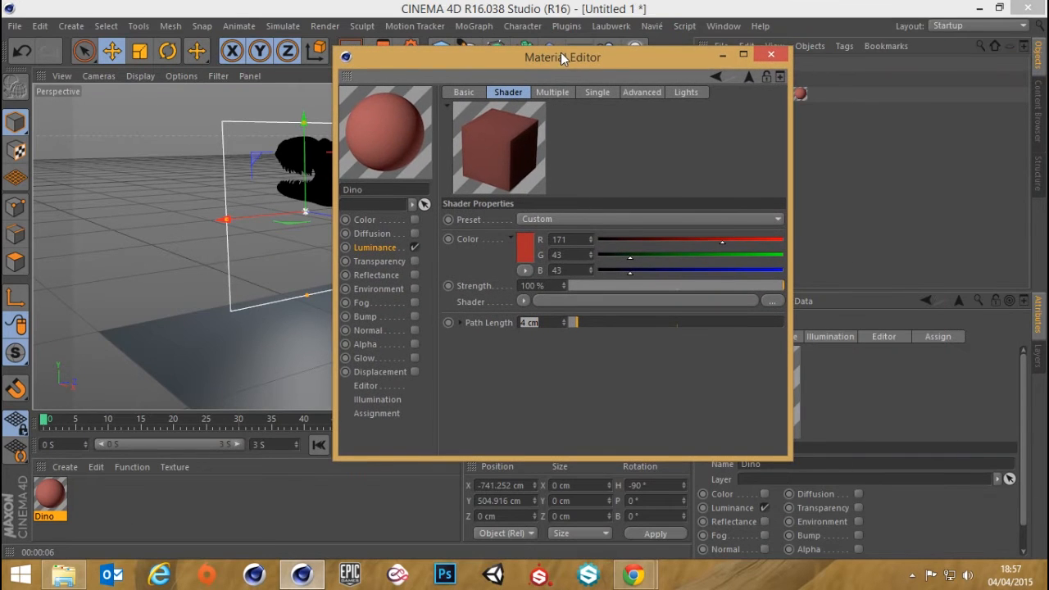
click(550, 96)
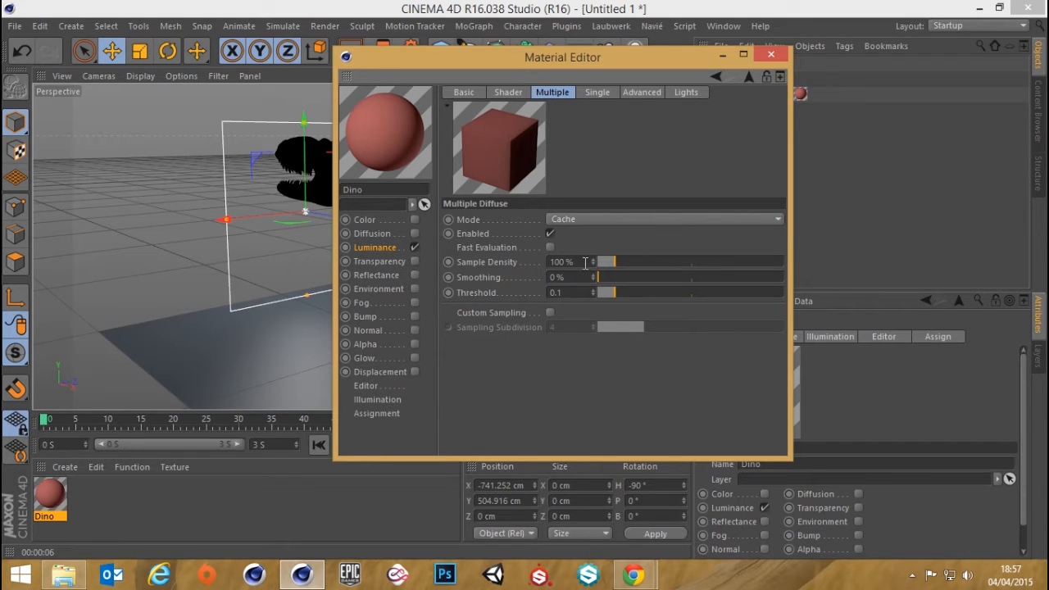
drag(585, 262, 489, 263)
click(508, 93)
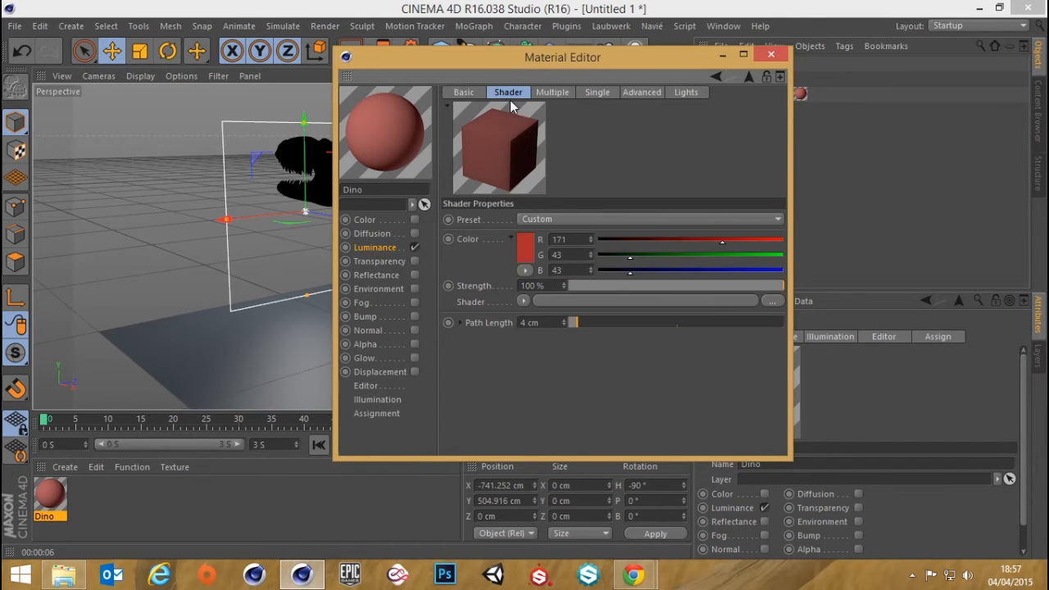
click(552, 92)
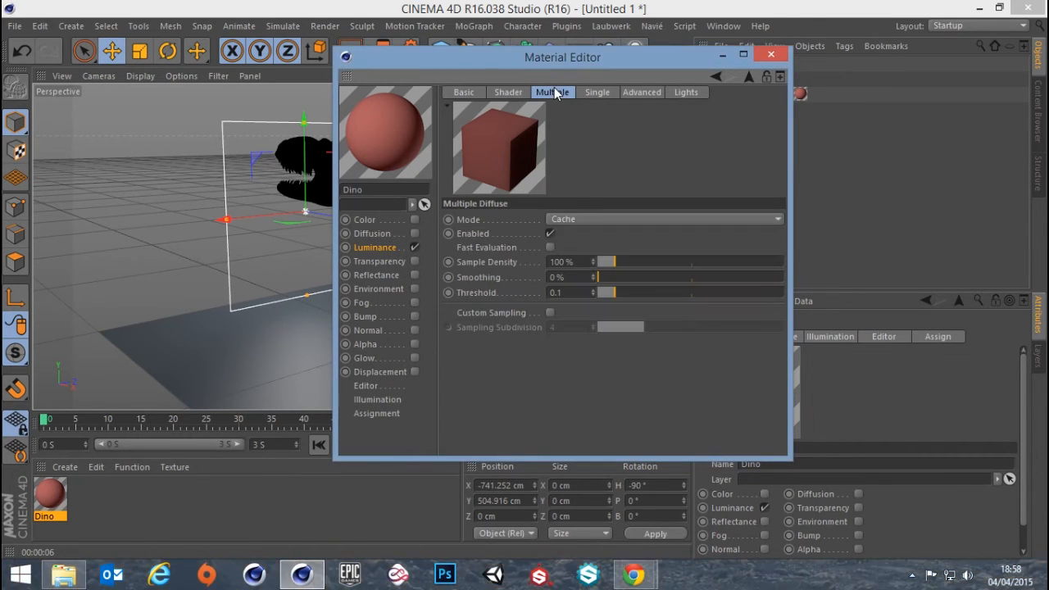
click(573, 261)
text(10)
key(Return)
drag(535, 58, 765, 86)
click(376, 51)
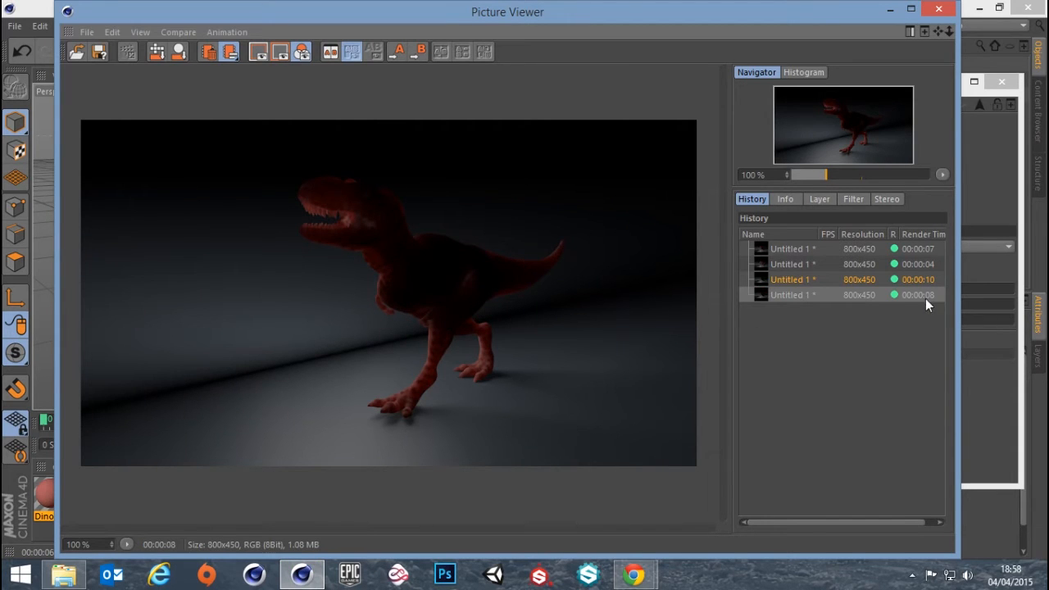
Compare the 100 % and 10 % sample density renders of the T-Rex, and close the Picture Viewer
click(827, 280)
click(793, 296)
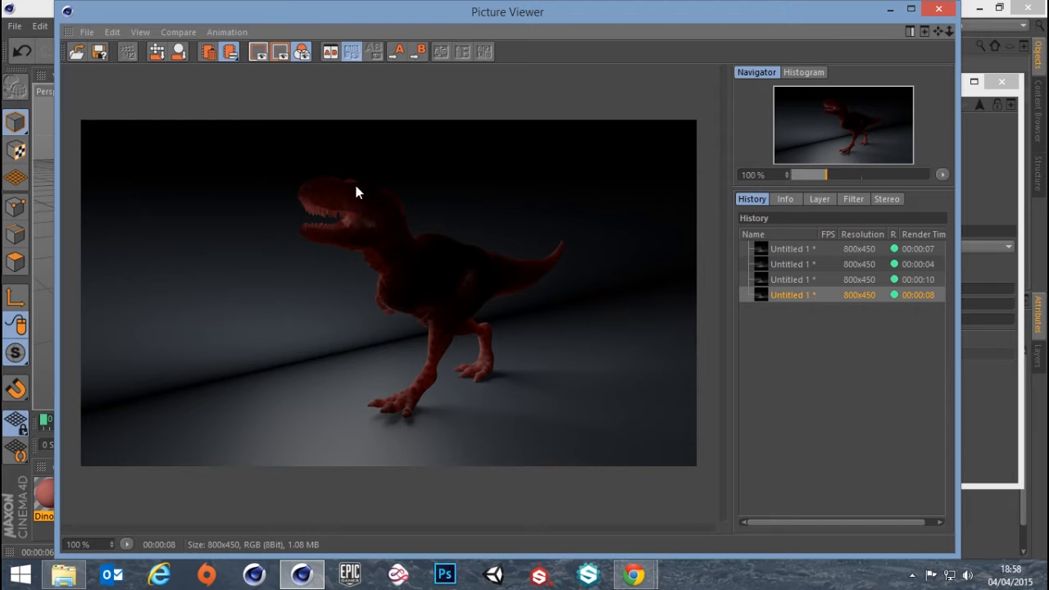
click(938, 8)
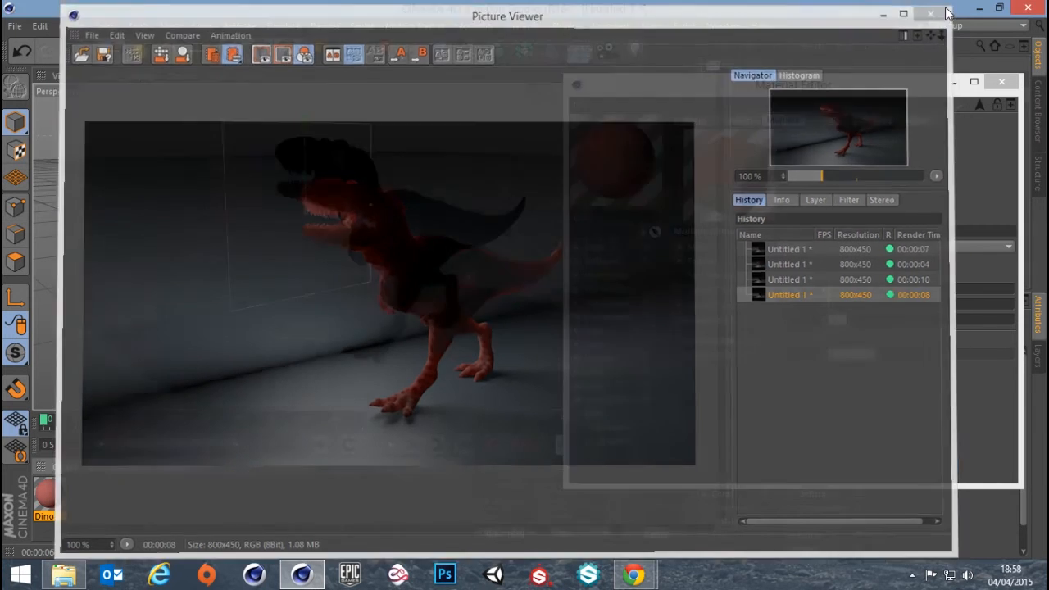
Set the Multiple Diffuse smoothing to 50 % and inspect a new Picture Viewer render of the T-Rex
click(803, 289)
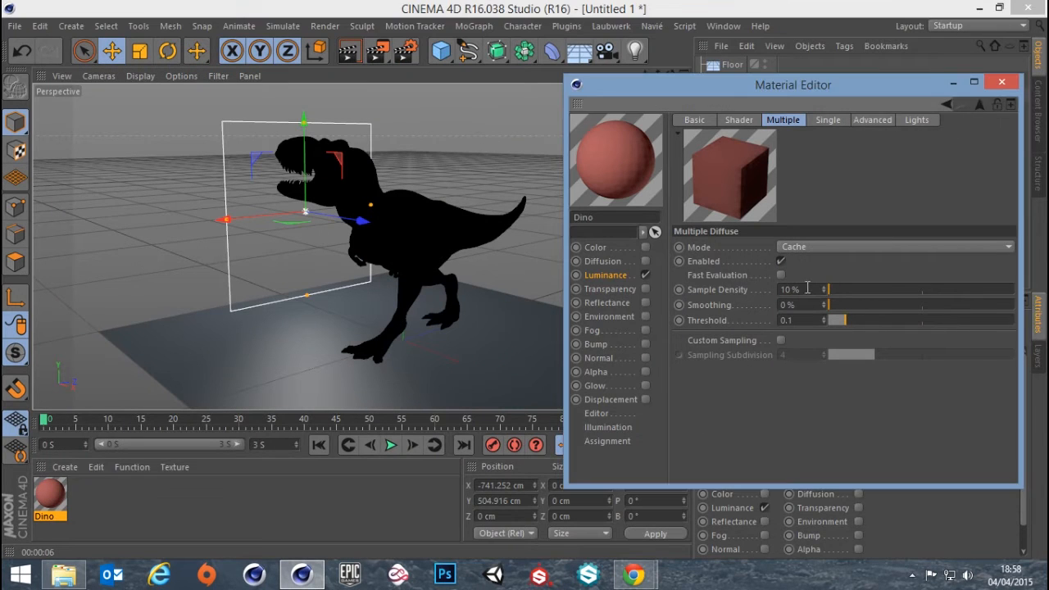
key(Tab)
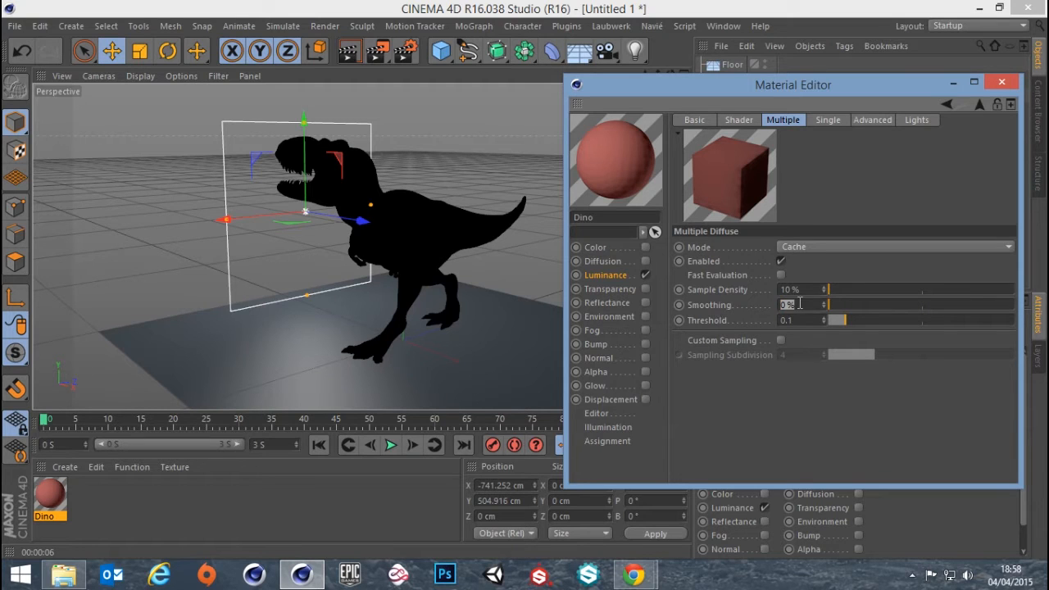
text(50)
key(Return)
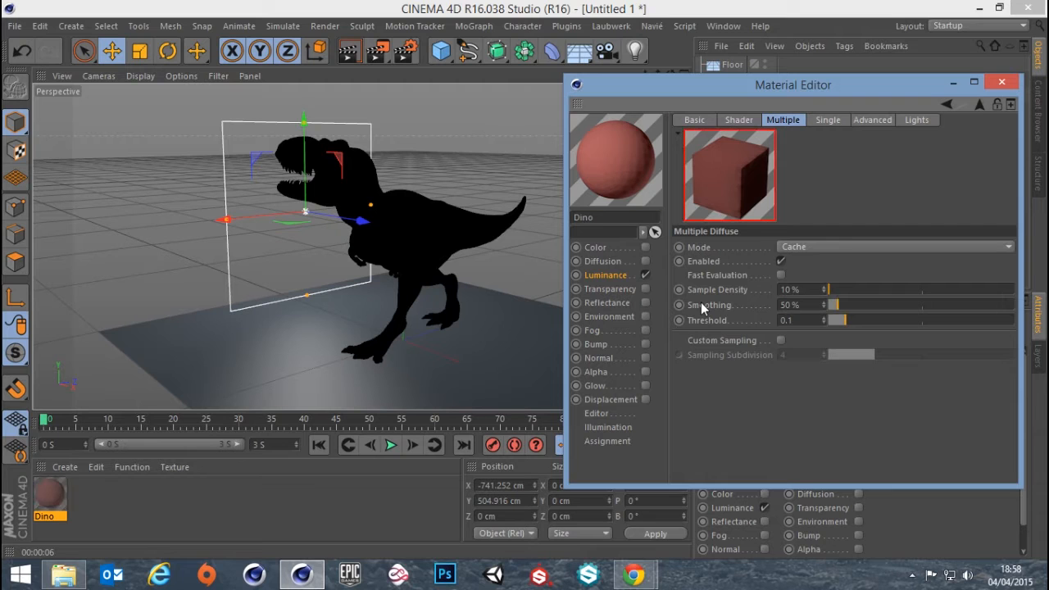
click(381, 53)
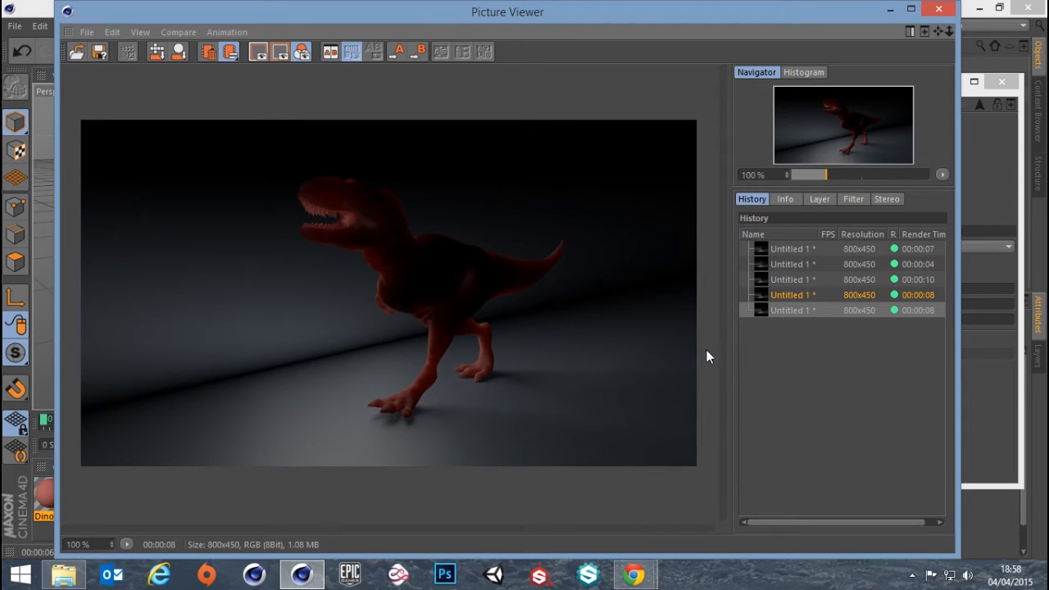
click(939, 10)
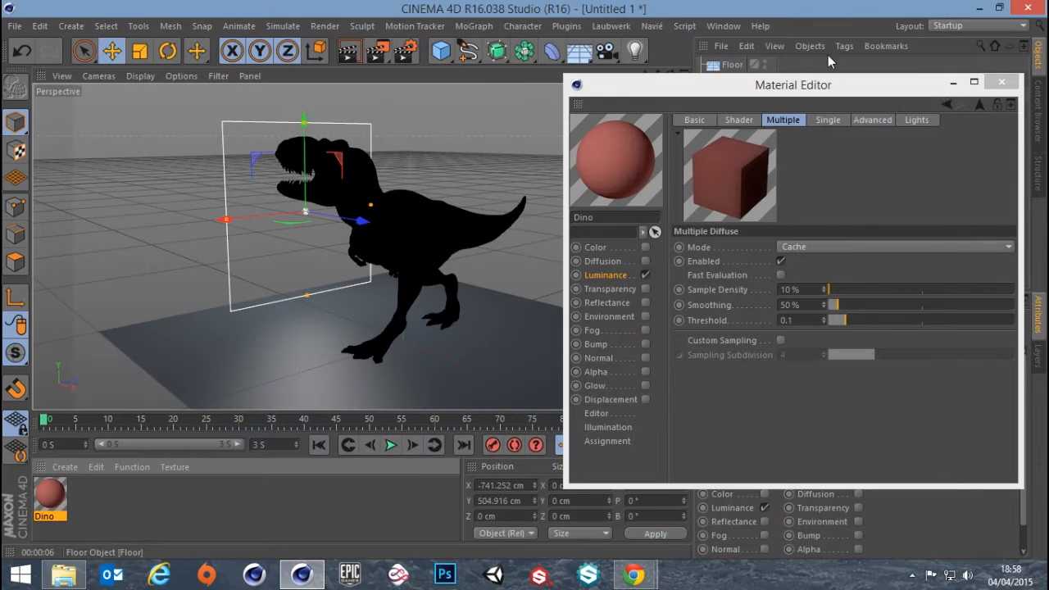
Add a camera at the current view, and render the T-Rex from its opposite, front-lit side to the Picture Viewer
drag(822, 90, 695, 193)
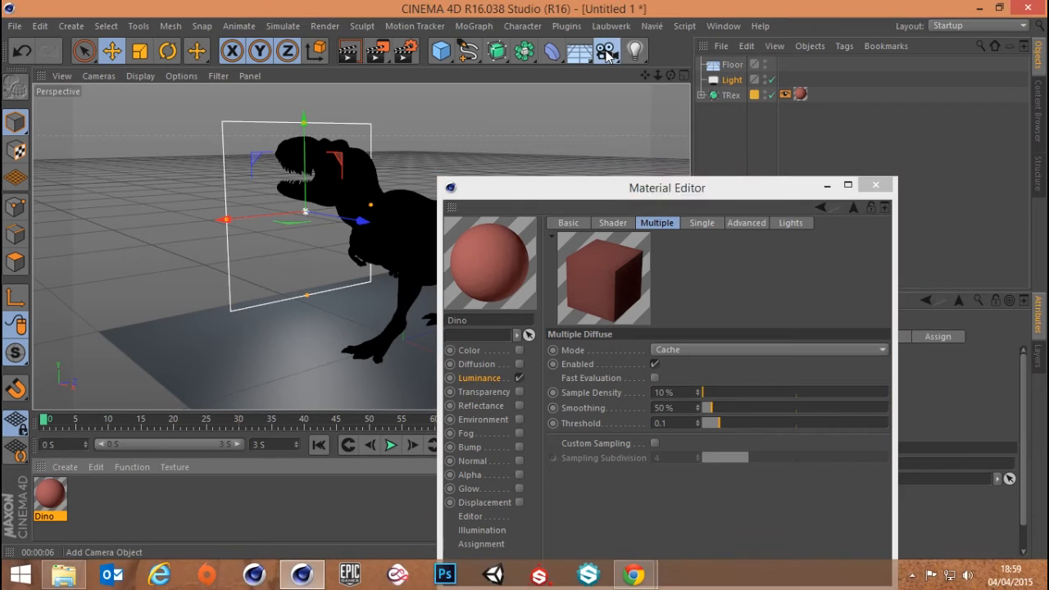
drag(607, 53, 658, 74)
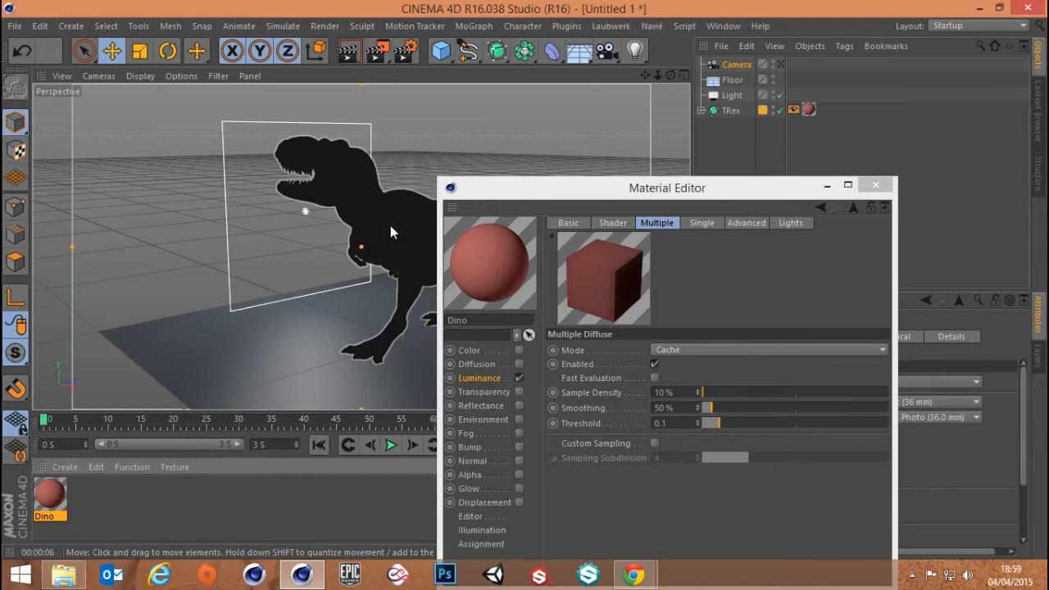
alt+drag(391, 225, 600, 228)
alt+drag(366, 239, 415, 229)
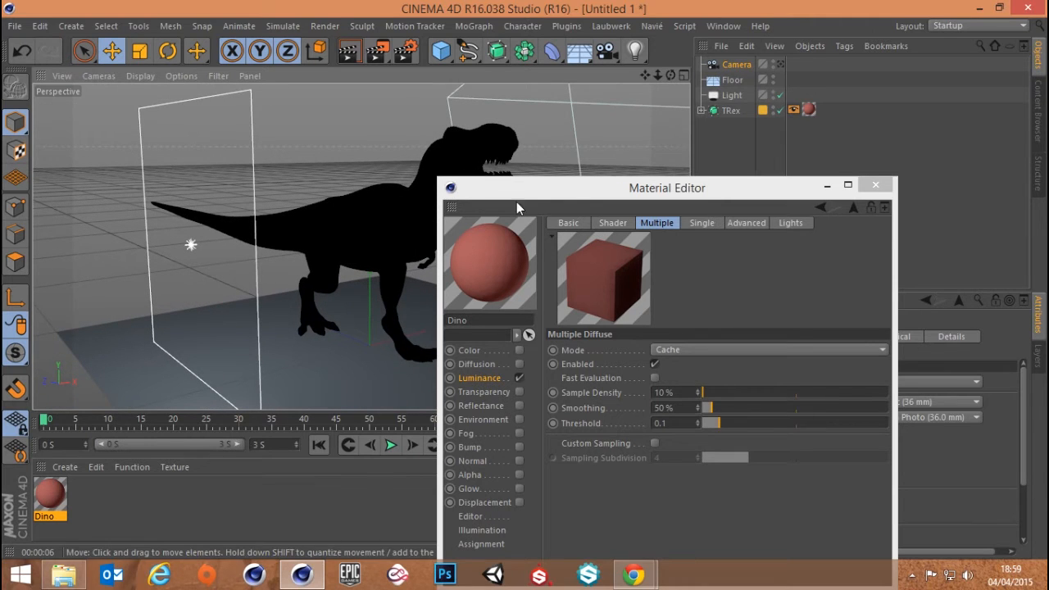
drag(716, 192, 830, 133)
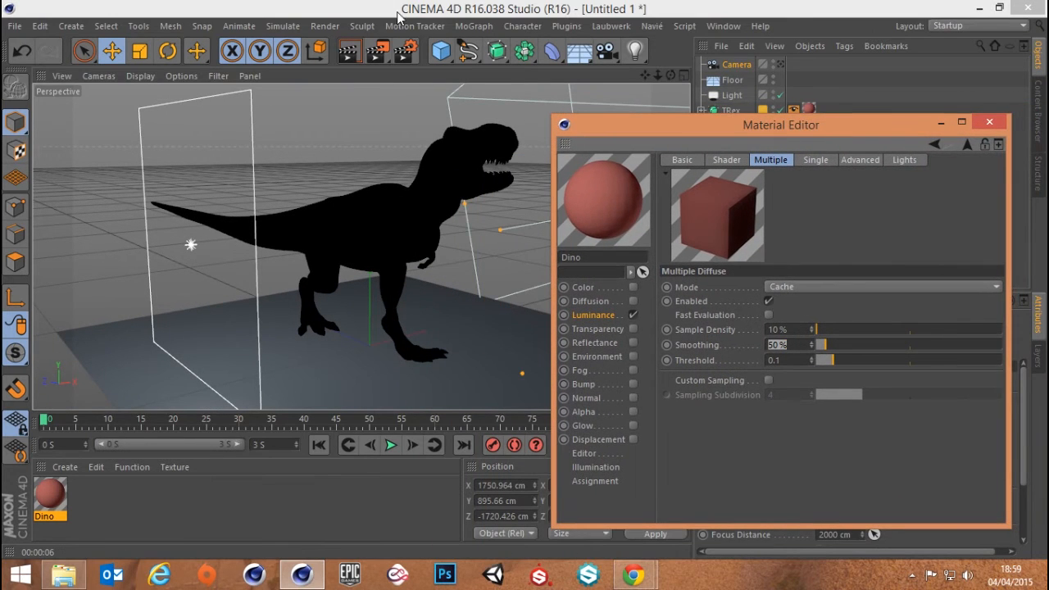
click(377, 51)
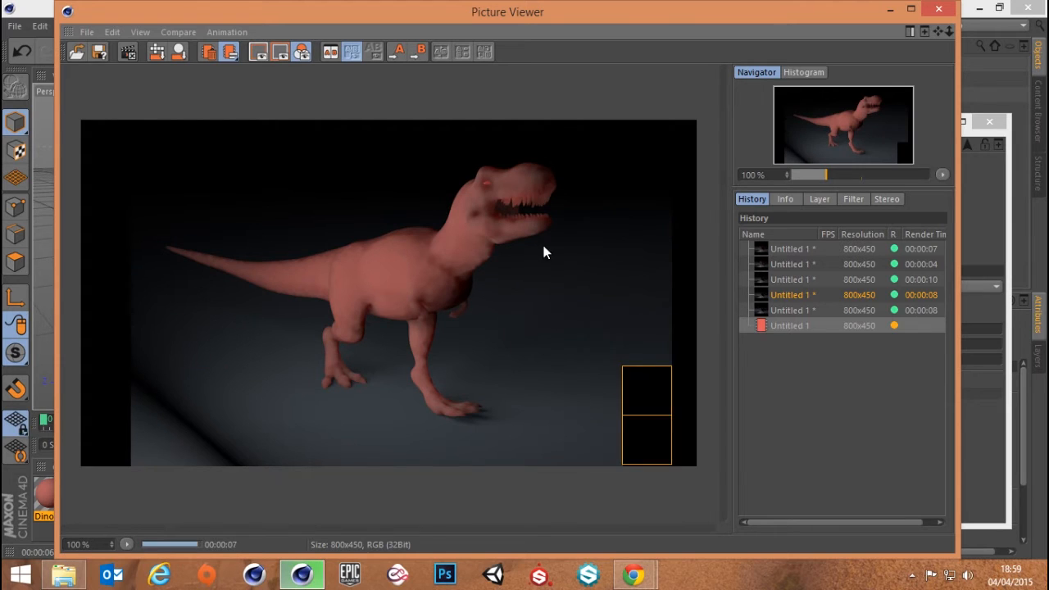
click(939, 11)
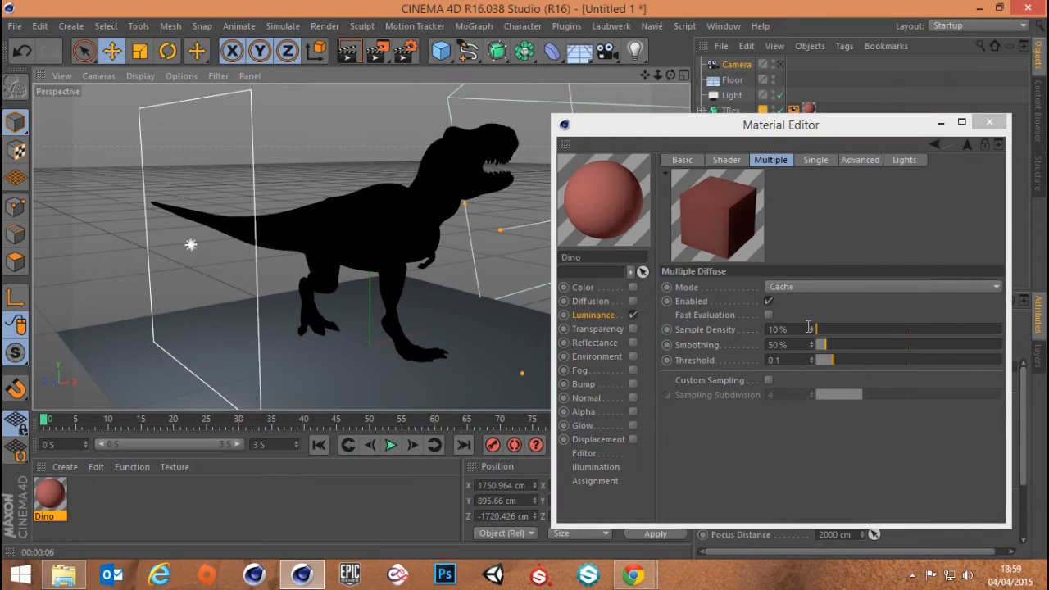
drag(791, 139, 784, 111)
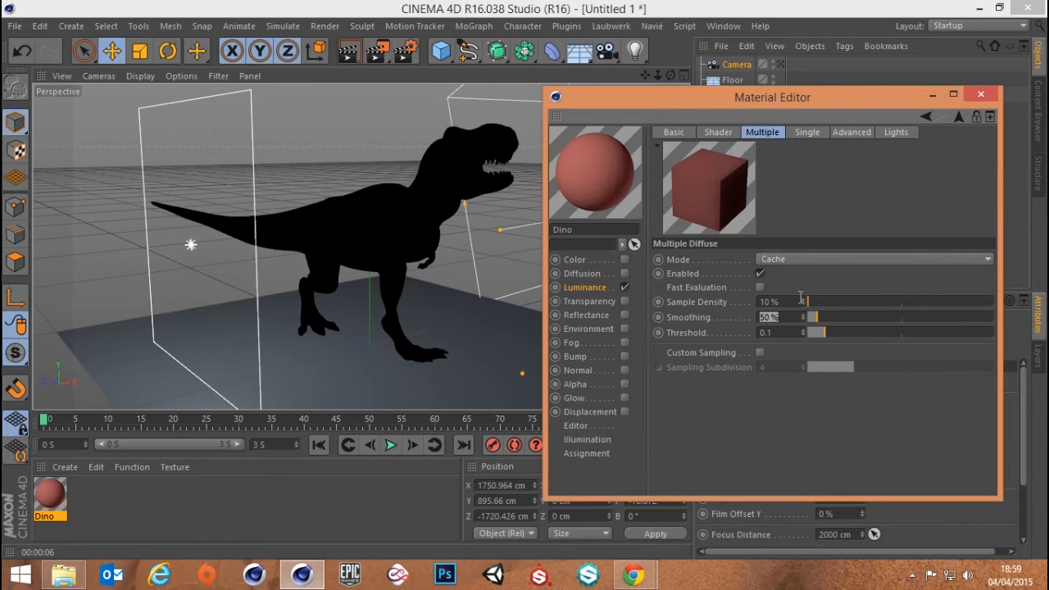
drag(807, 301, 987, 303)
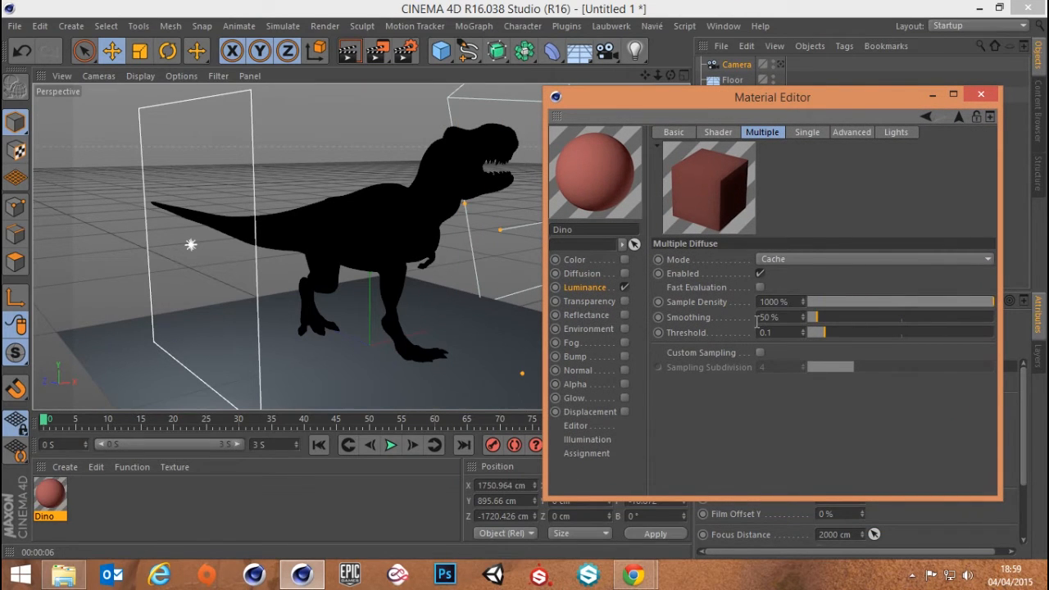
click(775, 301)
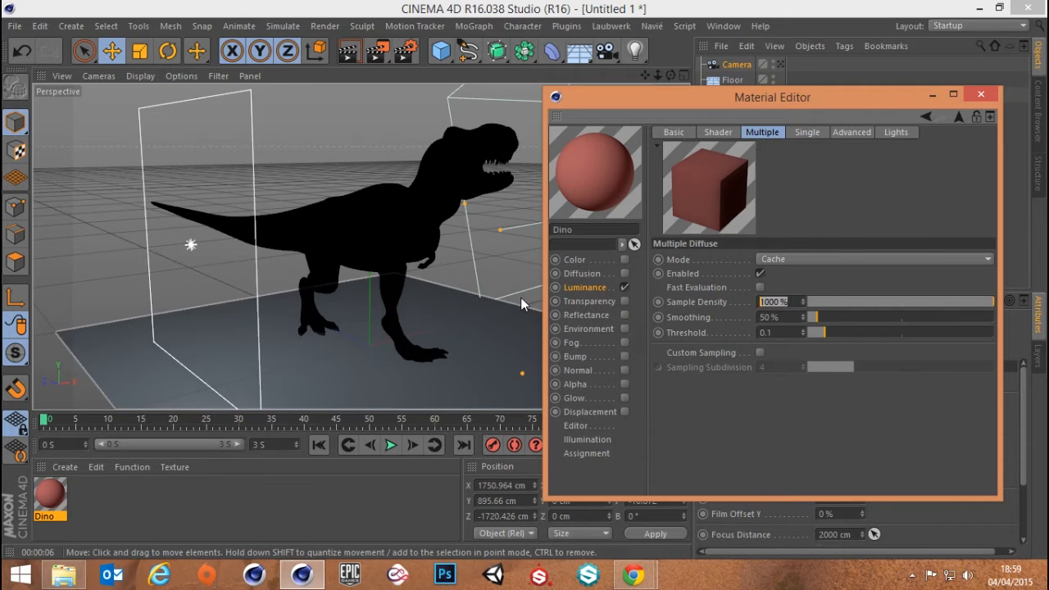
text(100)
key(Return)
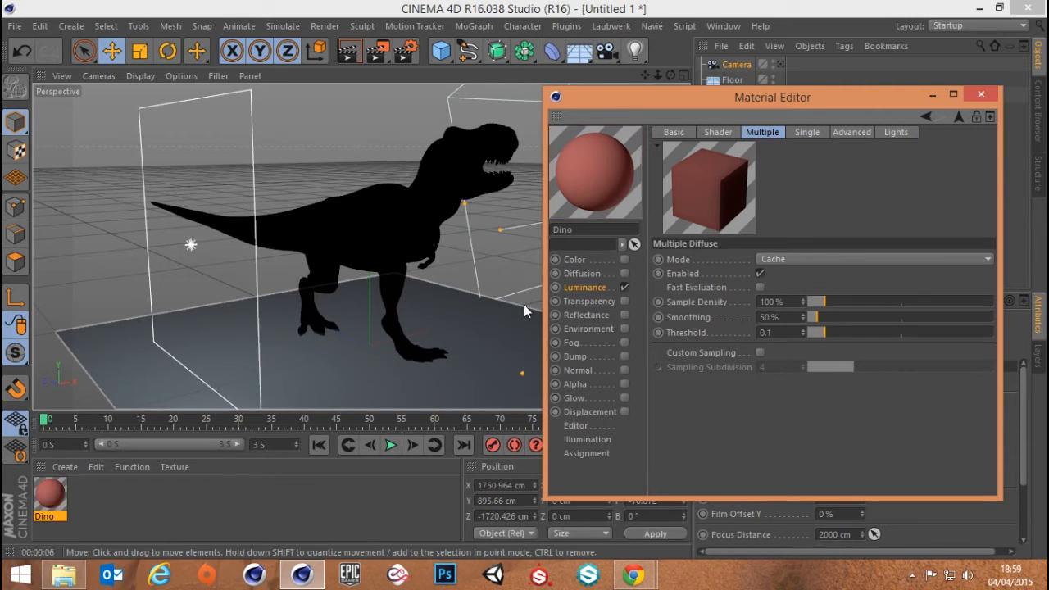
Set the Multiple Diffuse sample density to 50 % and the smoothing to 30 %
click(774, 301)
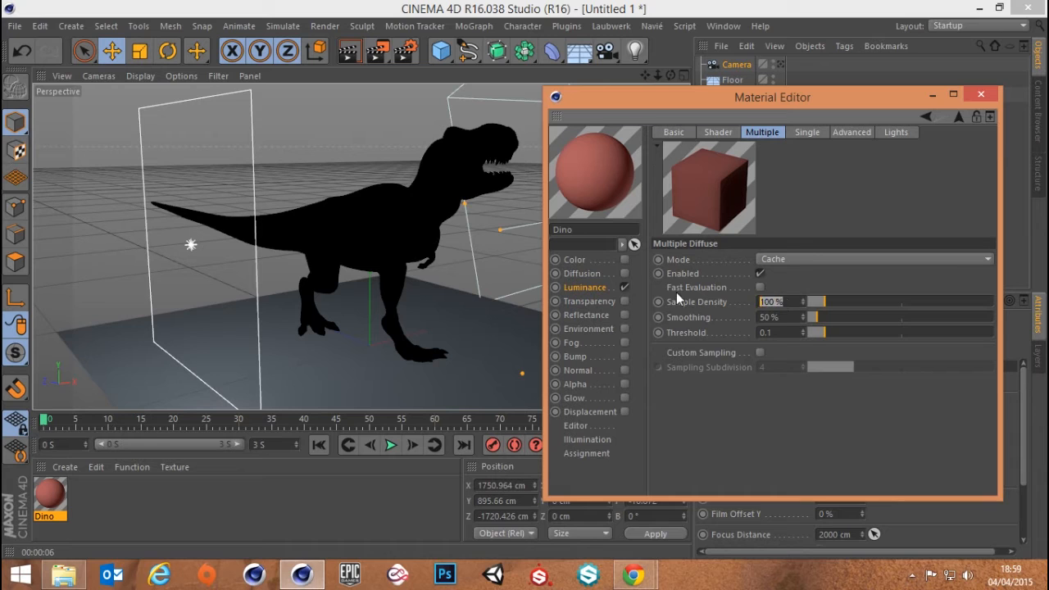
text(50)
key(Return)
click(770, 317)
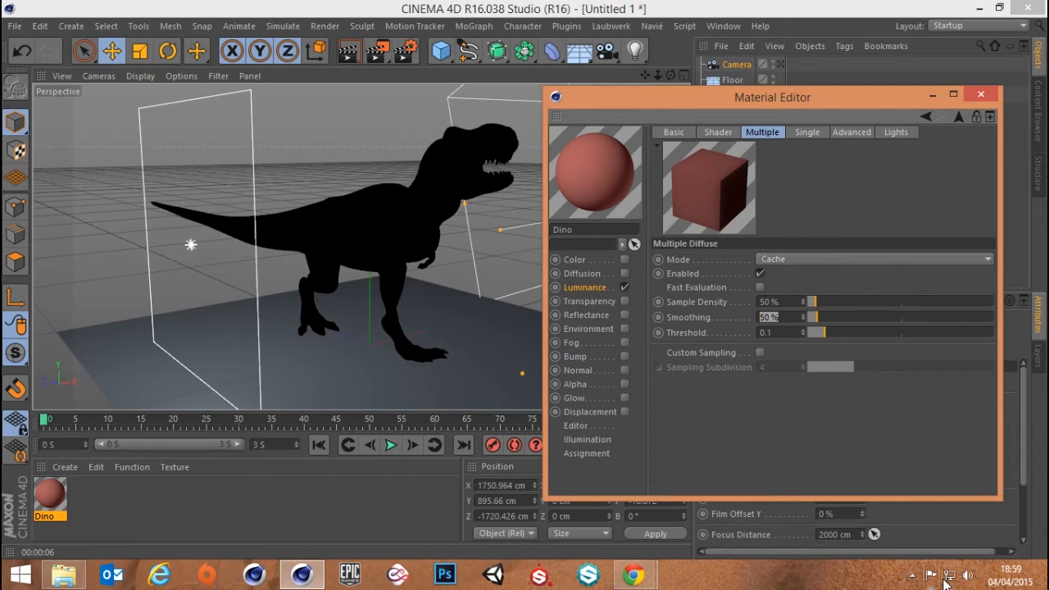
text(30)
key(Return)
Close the material settings, look through the new camera and render its view to the Picture Viewer
click(975, 93)
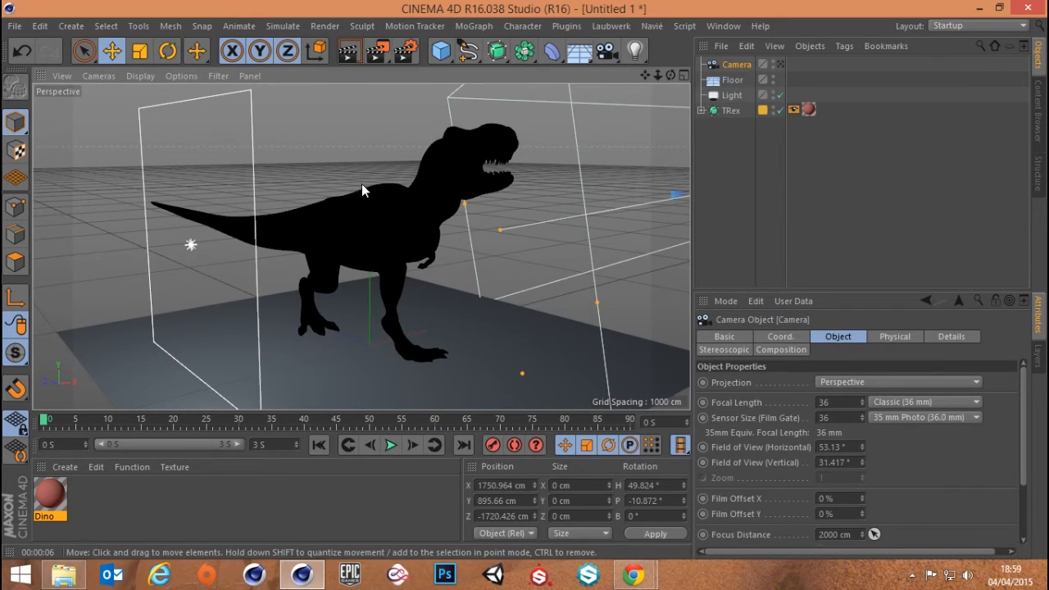
click(781, 65)
click(373, 49)
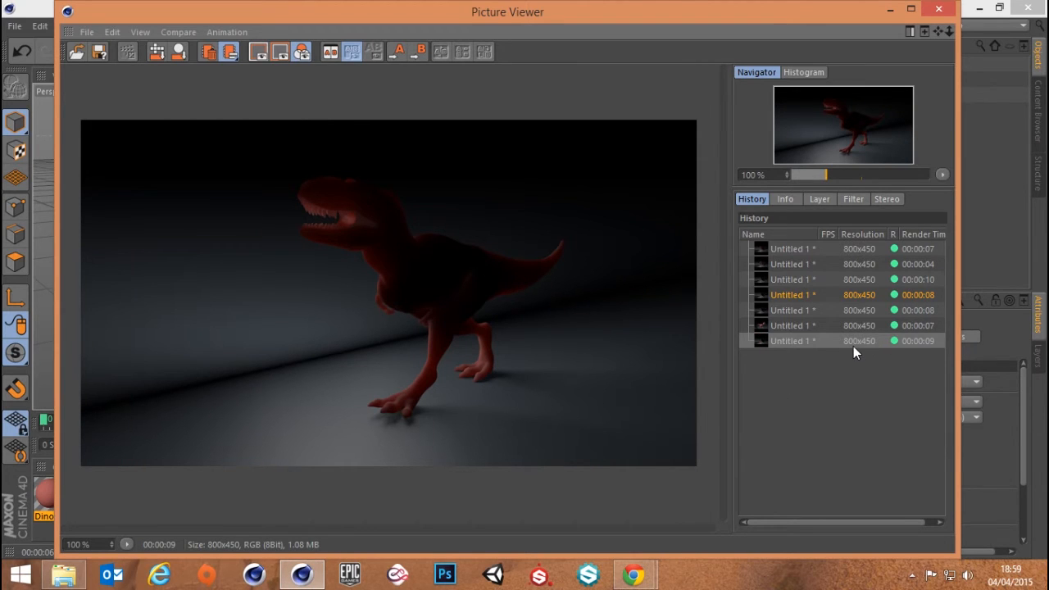
click(939, 10)
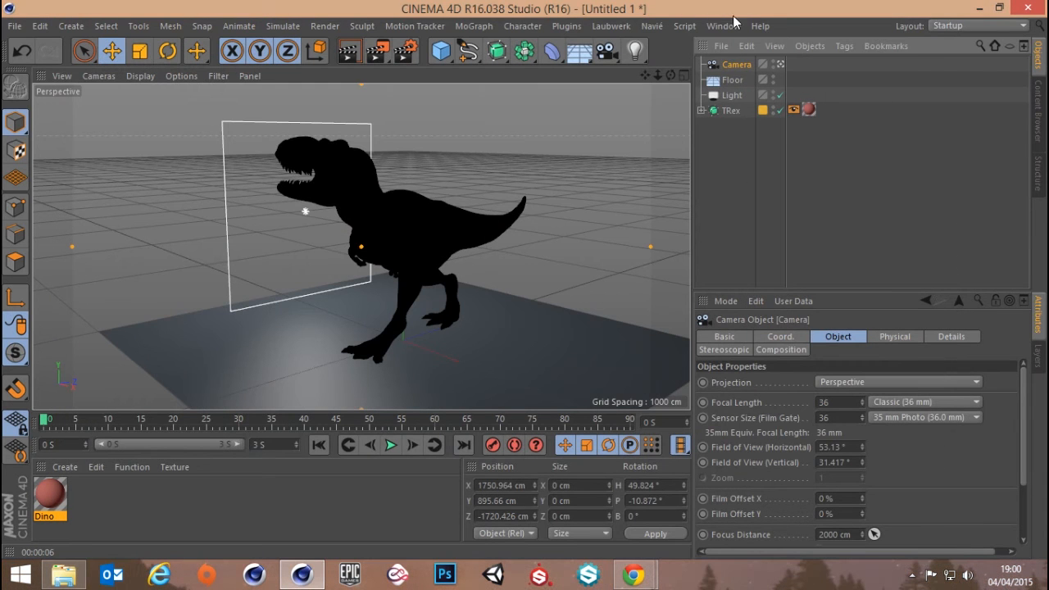
Set the Dino material's Multiple Diffuse sample density to 40 % and render the active view
double_click(50, 494)
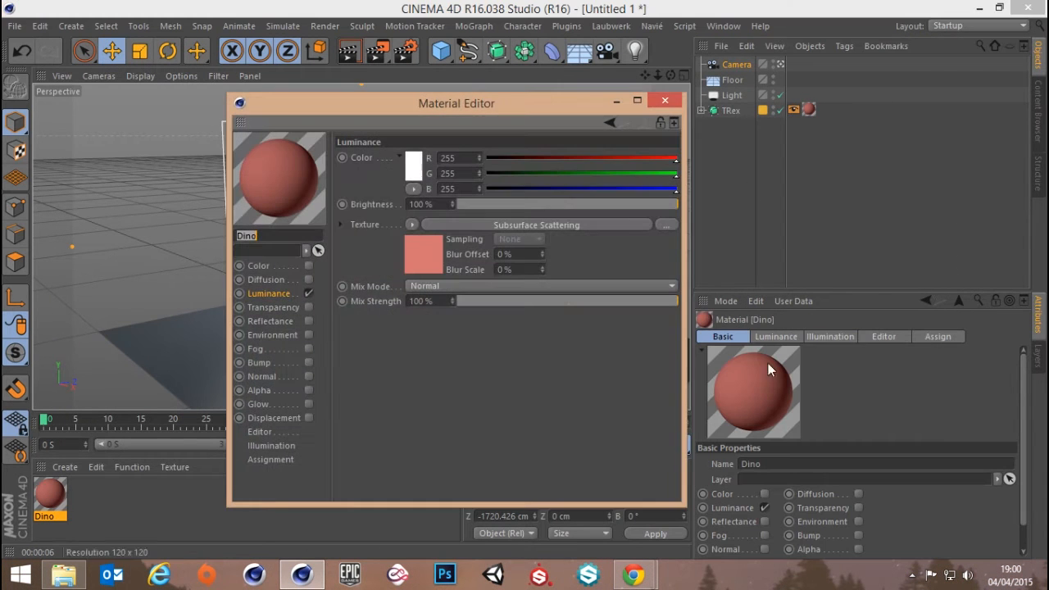
click(516, 226)
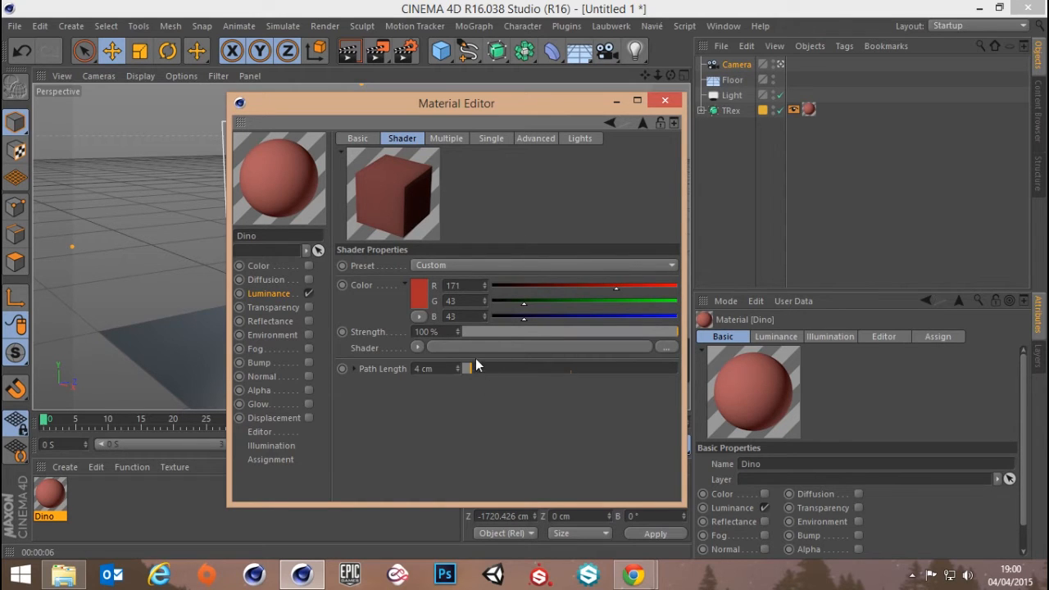
click(456, 141)
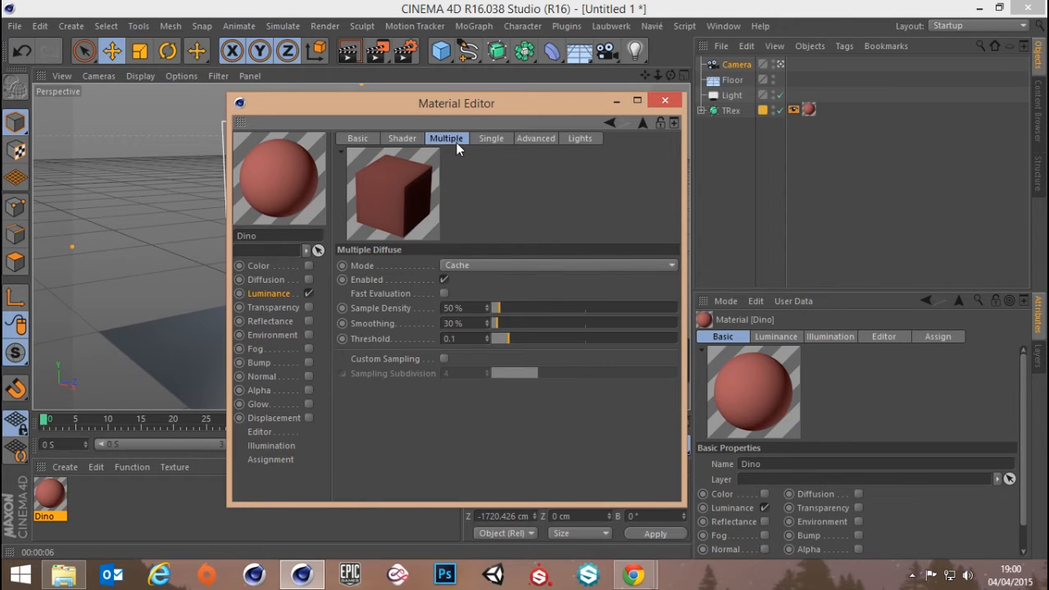
double_click(476, 309)
text(40)
key(Return)
click(664, 100)
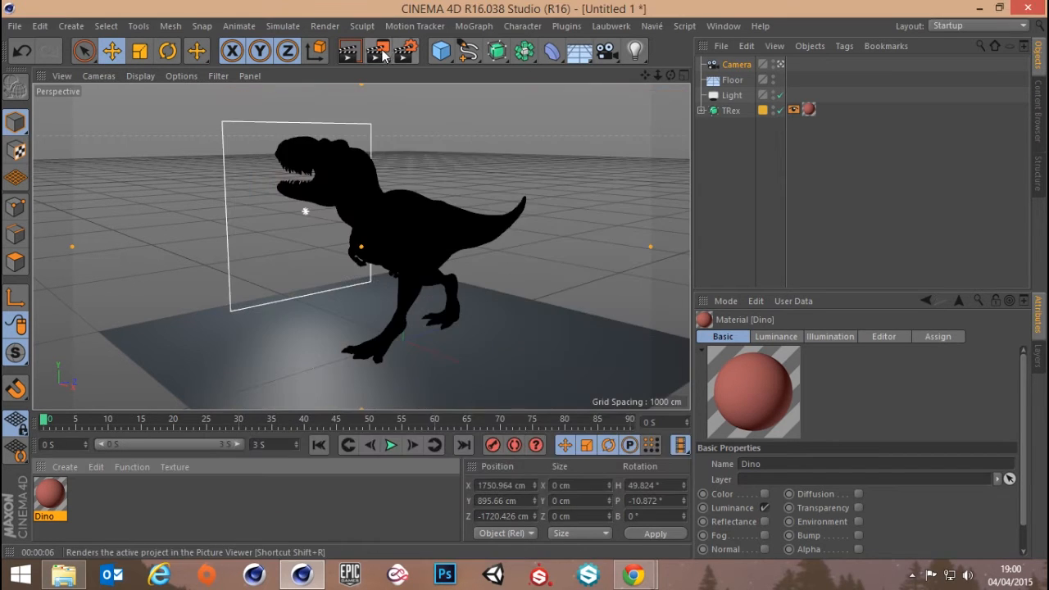
click(349, 50)
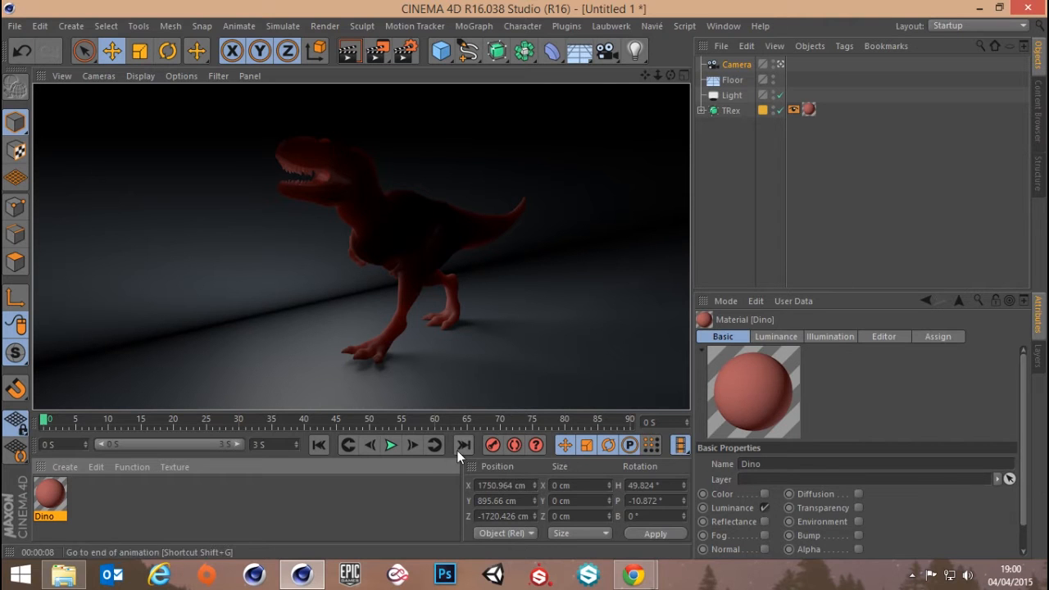
Reopen the Dino material's Multiple Diffuse settings and look up the Threshold parameter in the help
double_click(46, 496)
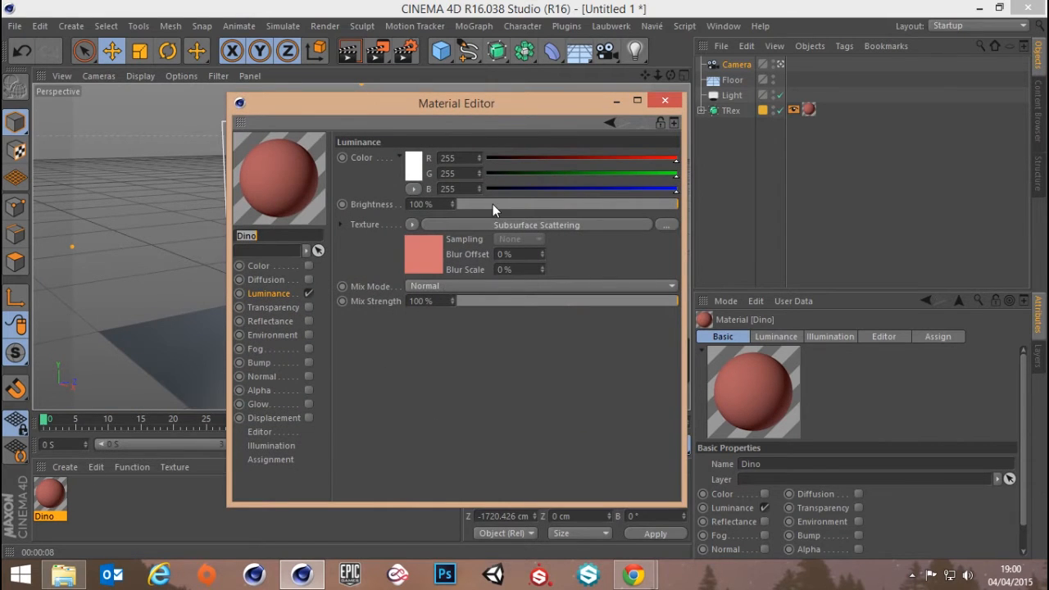
click(493, 225)
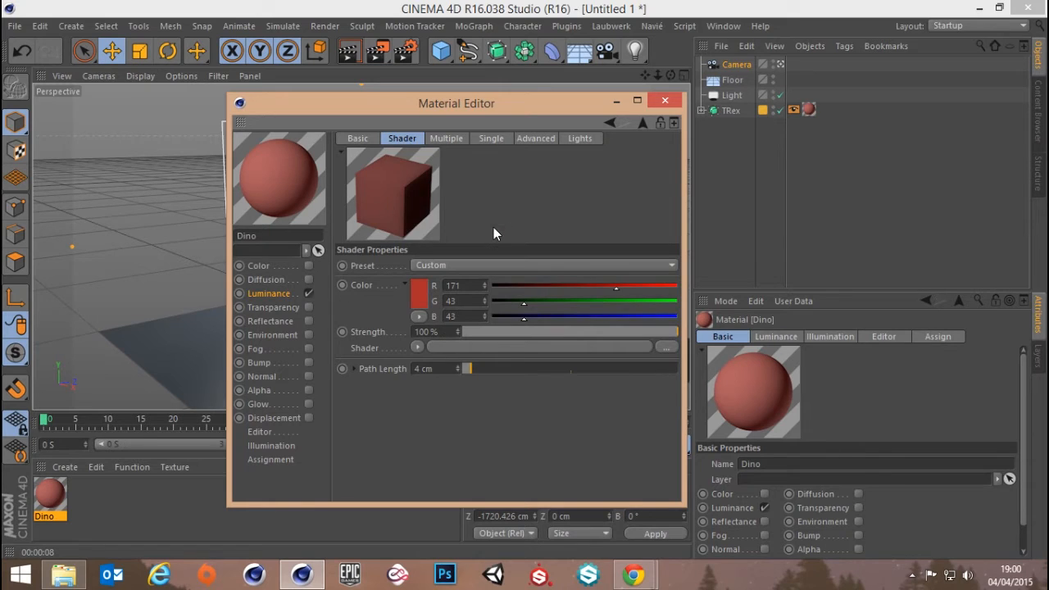
click(447, 139)
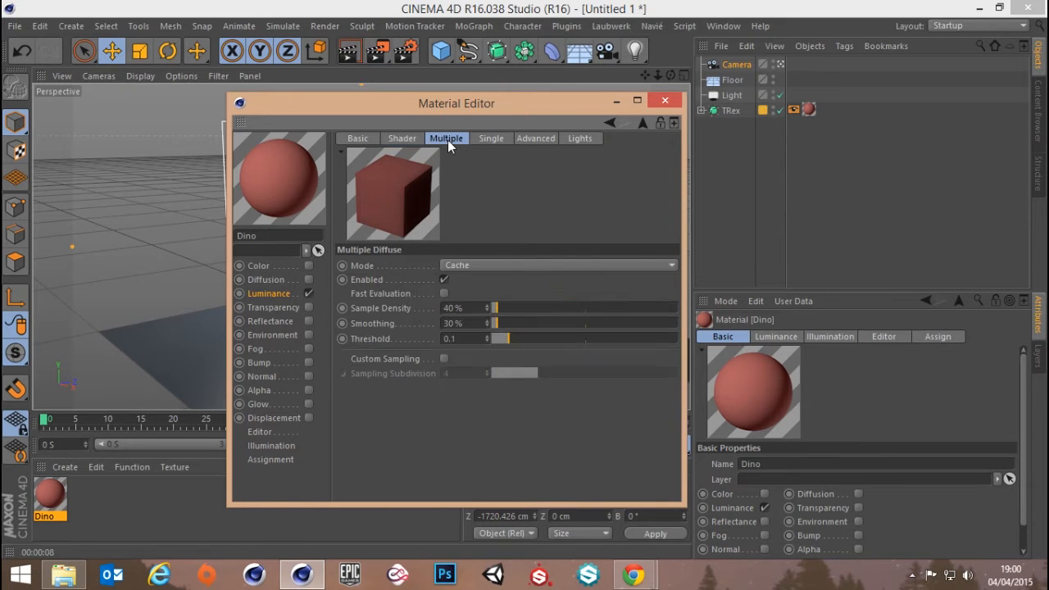
right_click(365, 340)
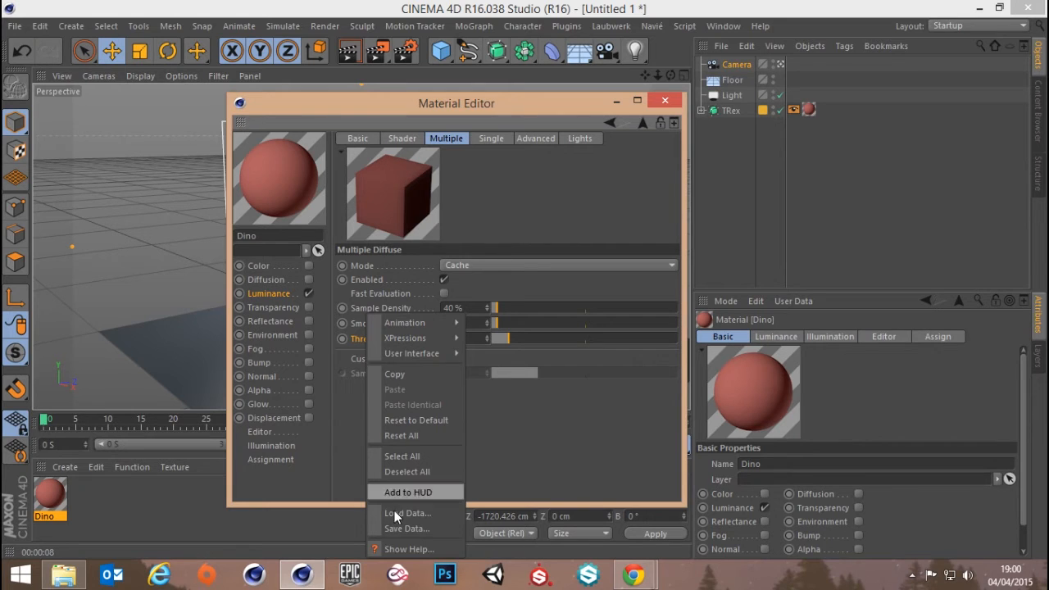
click(397, 546)
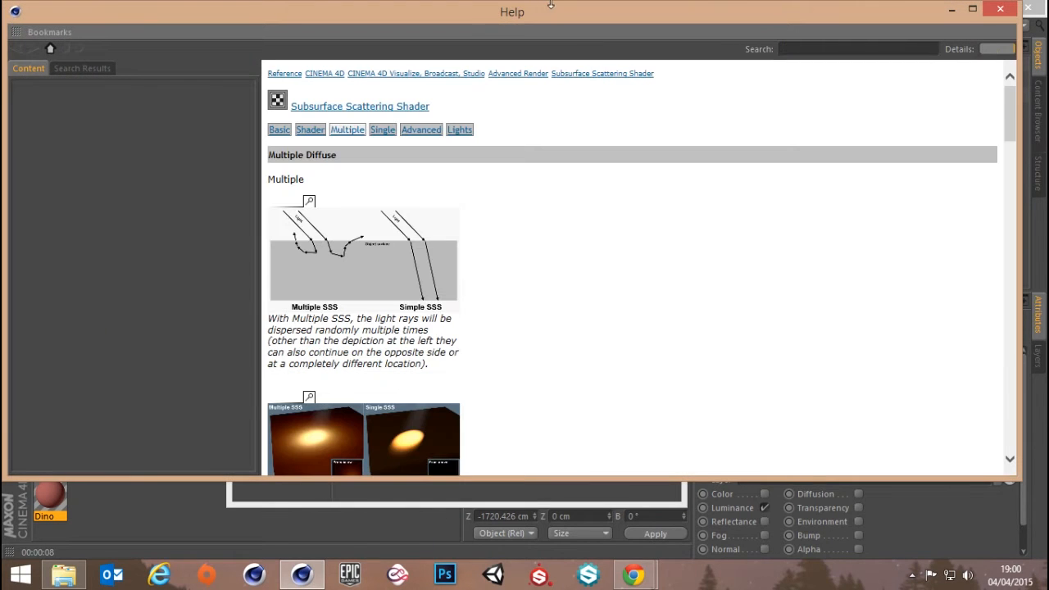
click(969, 8)
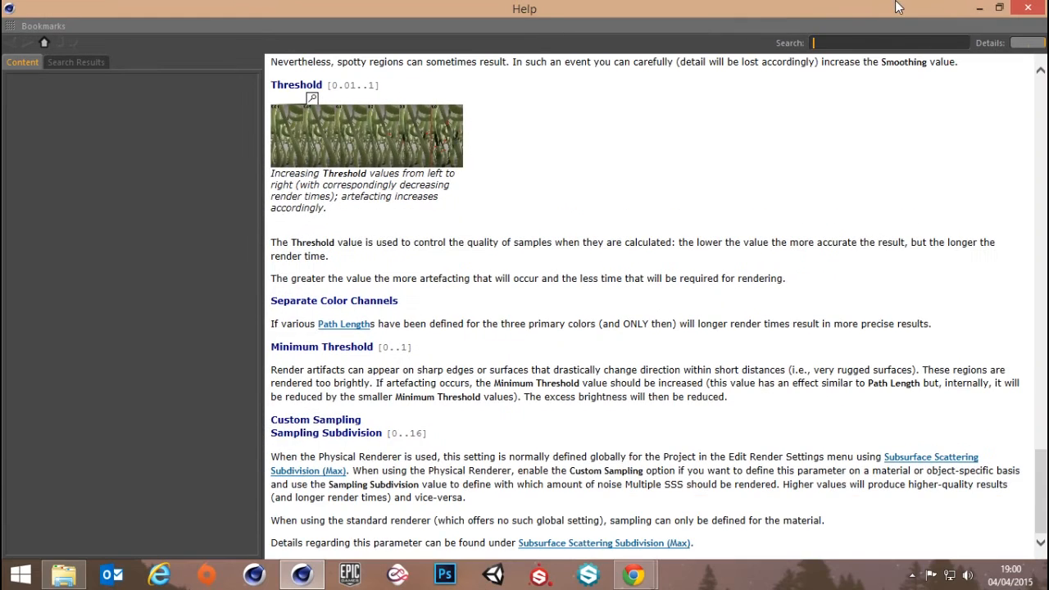
click(1000, 8)
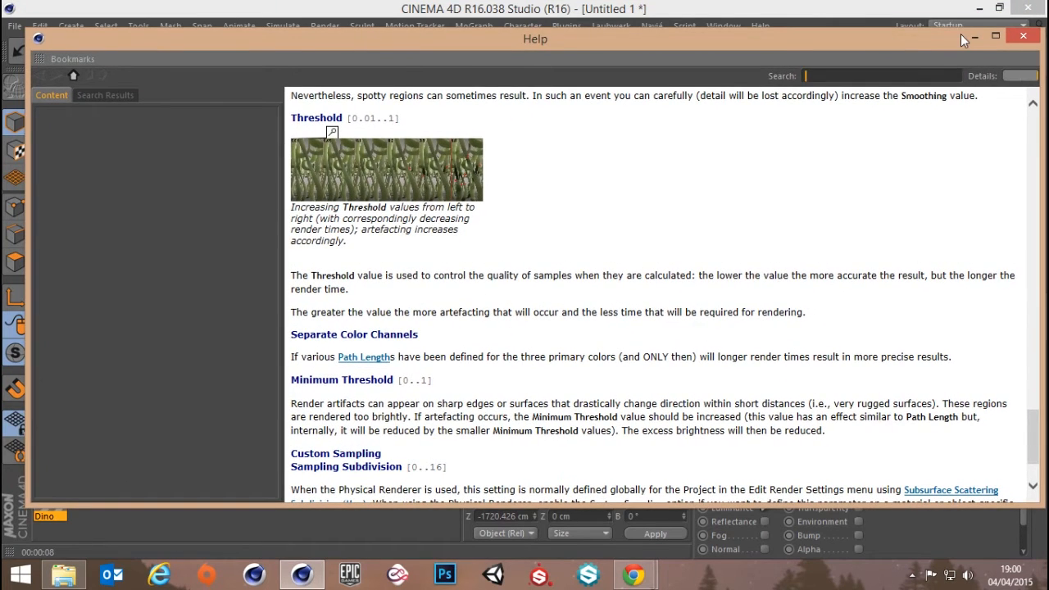
click(974, 36)
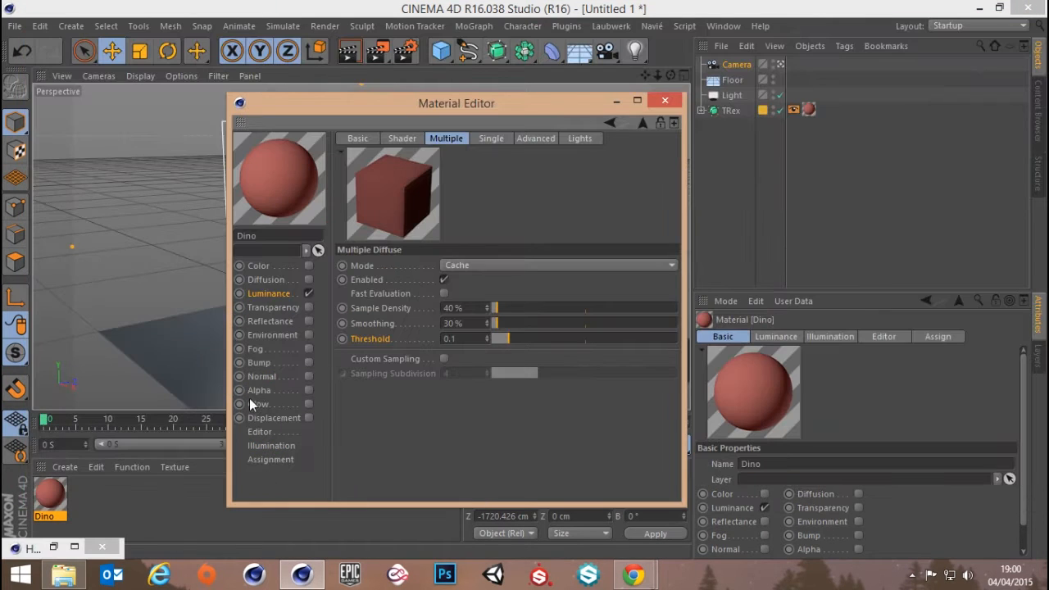
right_click(373, 337)
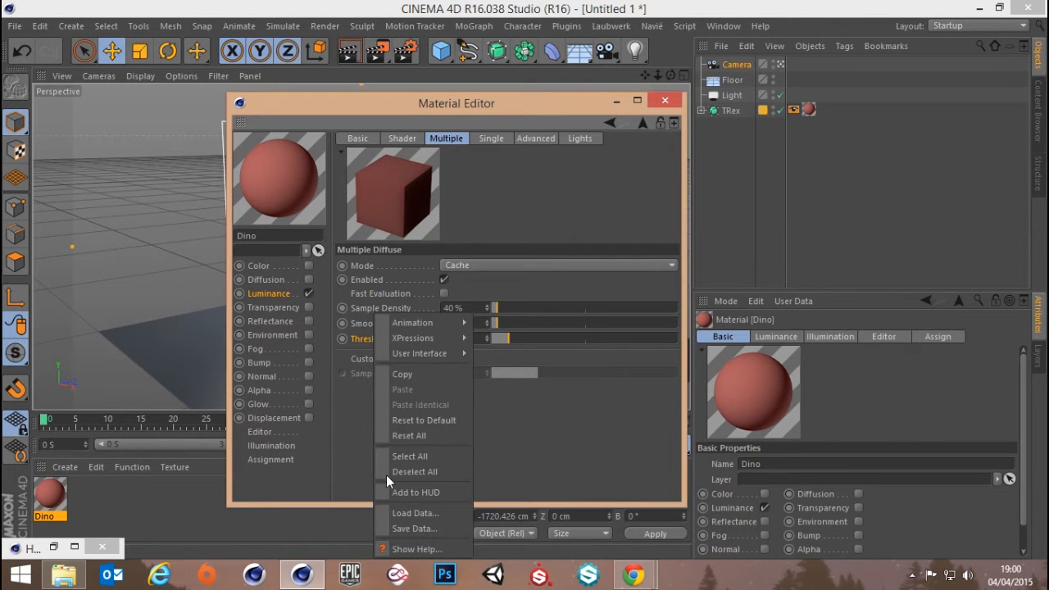
click(619, 401)
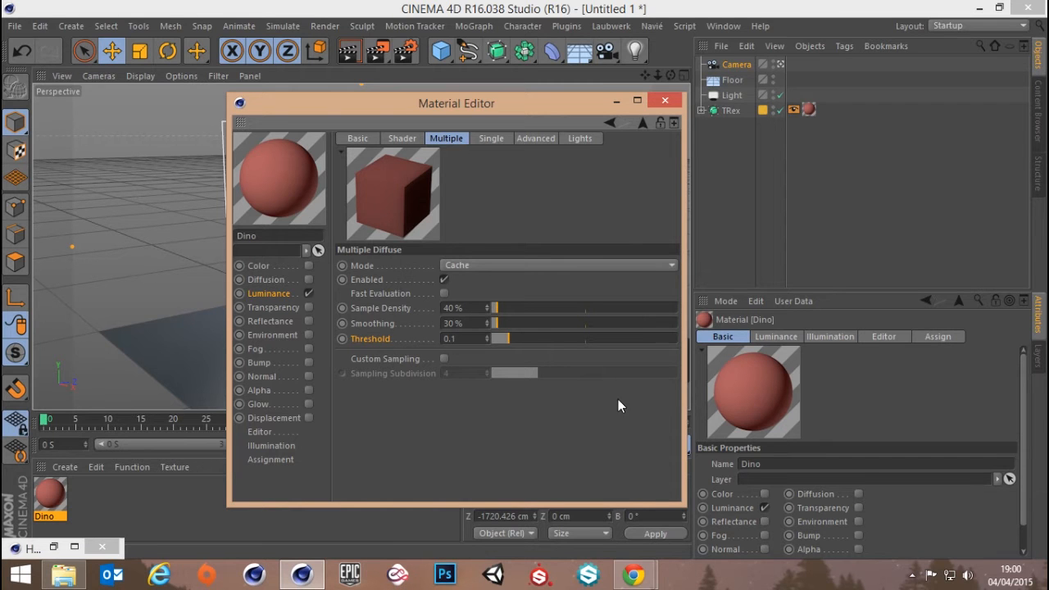
Examine the enlarged Threshold comparison image and its explanation in the help, and close the help
click(72, 548)
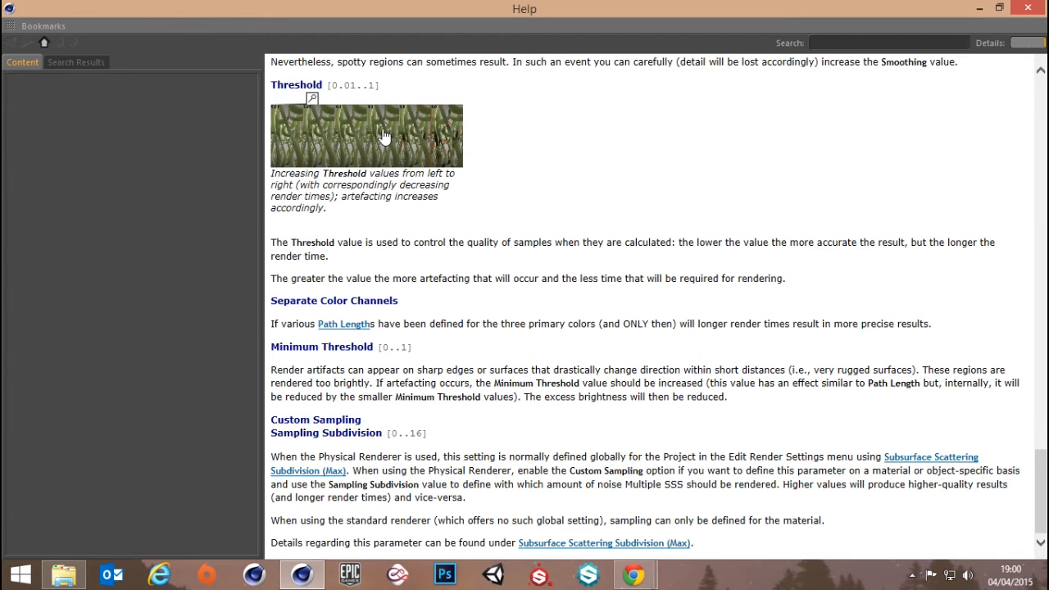
click(385, 137)
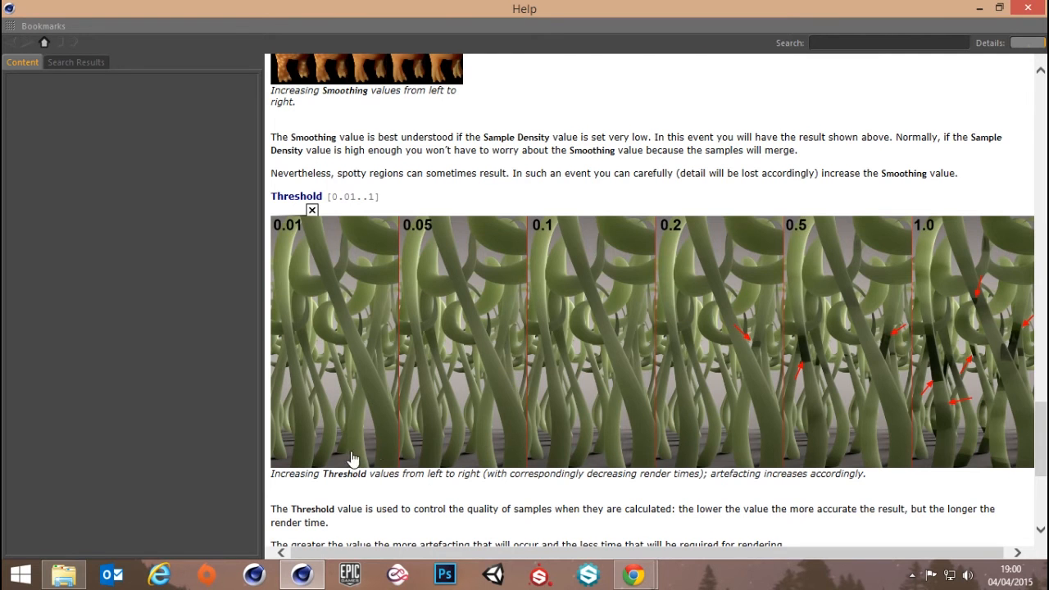
drag(416, 552, 447, 553)
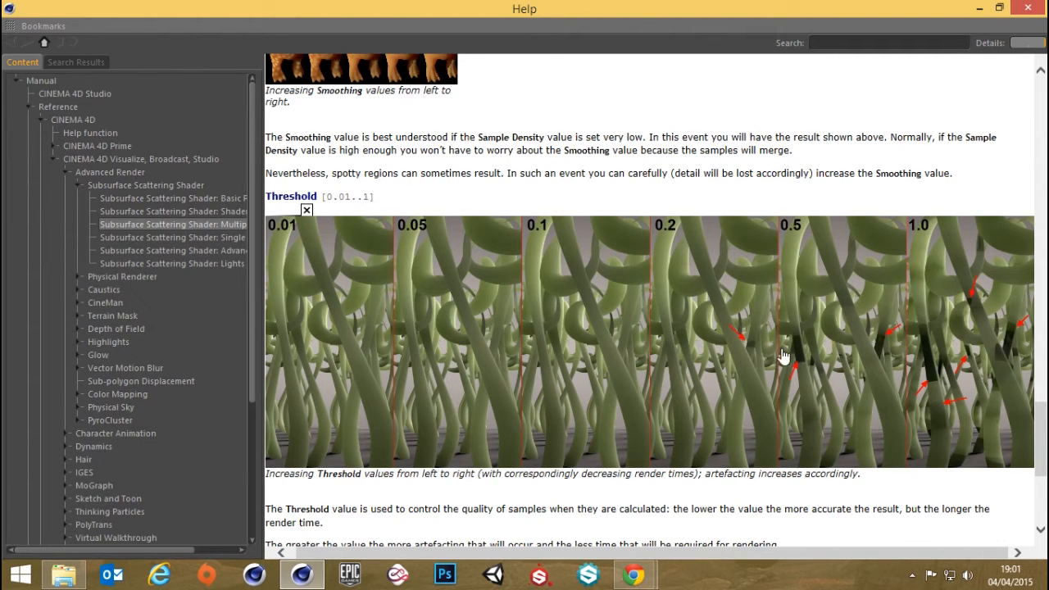
scroll(910, 357, down, 3)
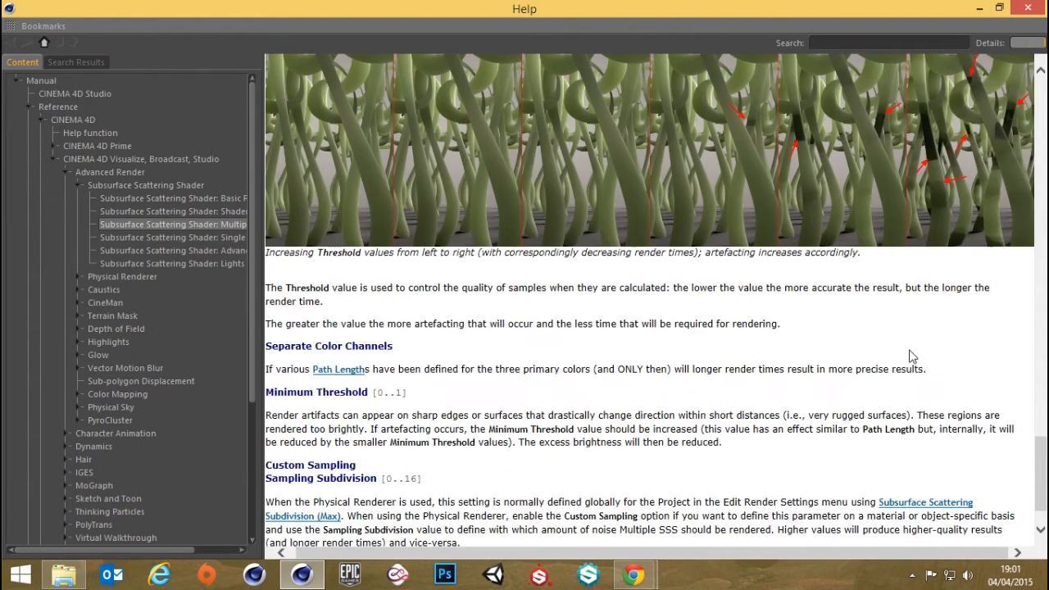
scroll(909, 356, up, 3)
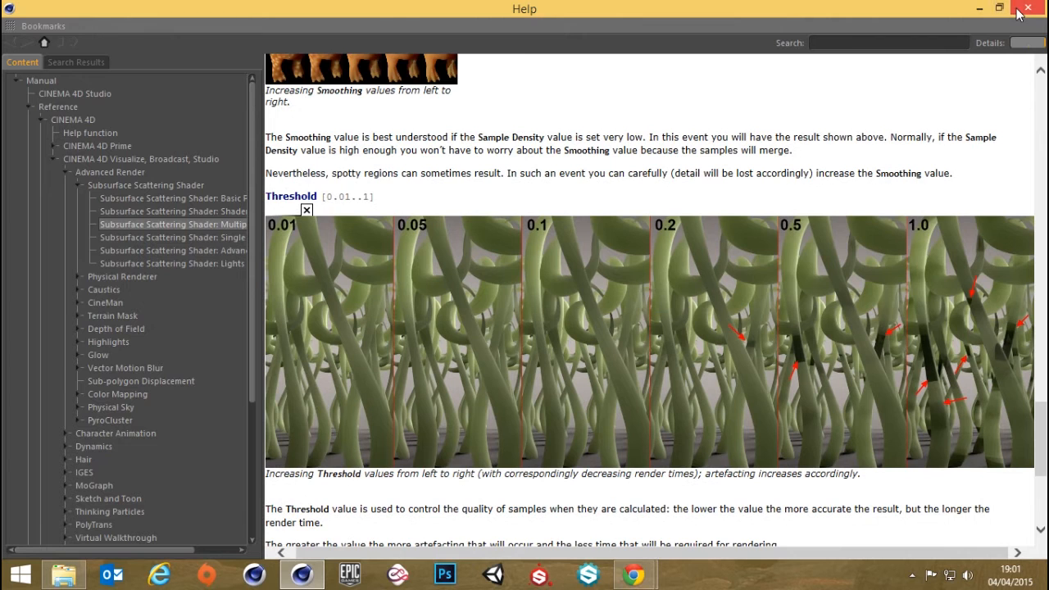
click(1017, 10)
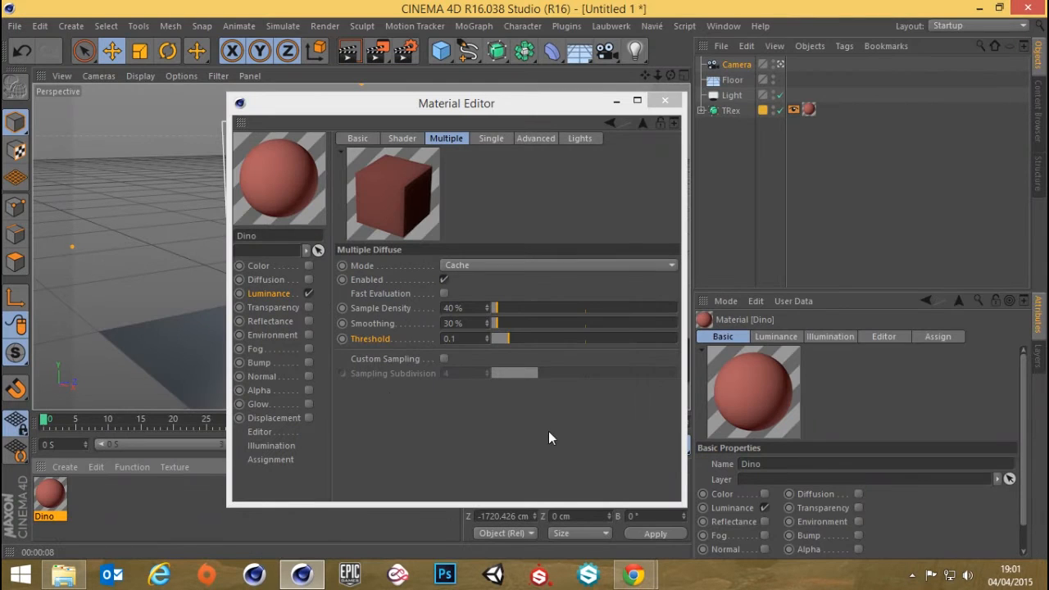
Set the Multiple Diffuse threshold to 1, close the material settings and render the active view
click(463, 339)
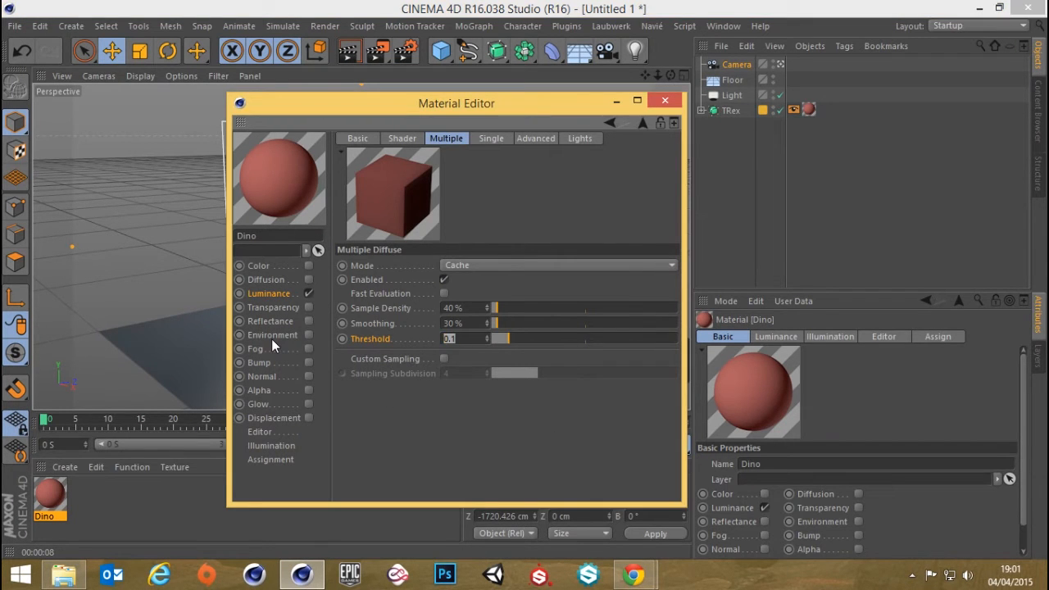
text(1)
key(Return)
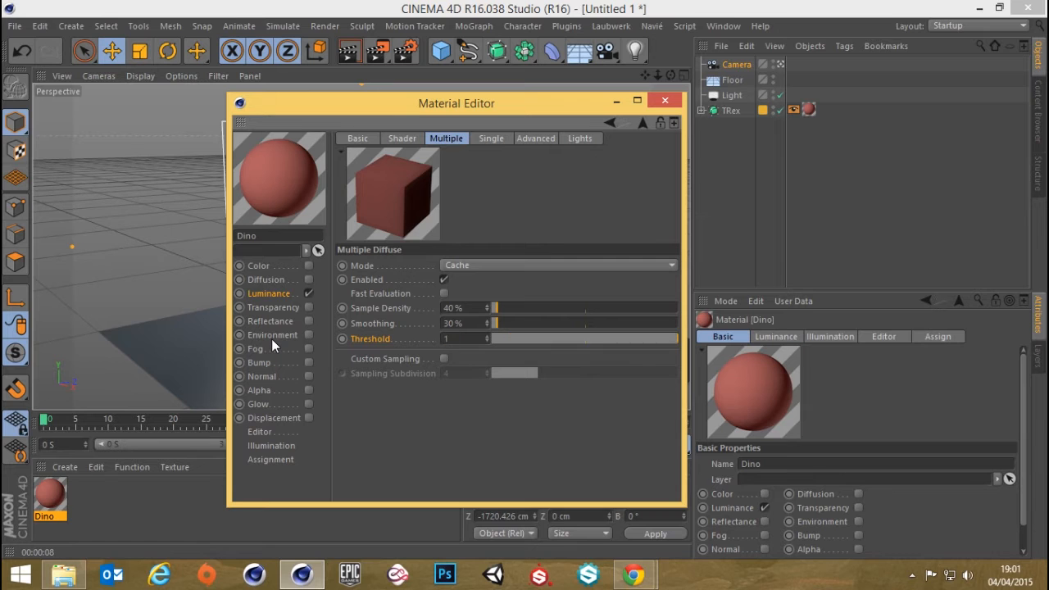
click(664, 100)
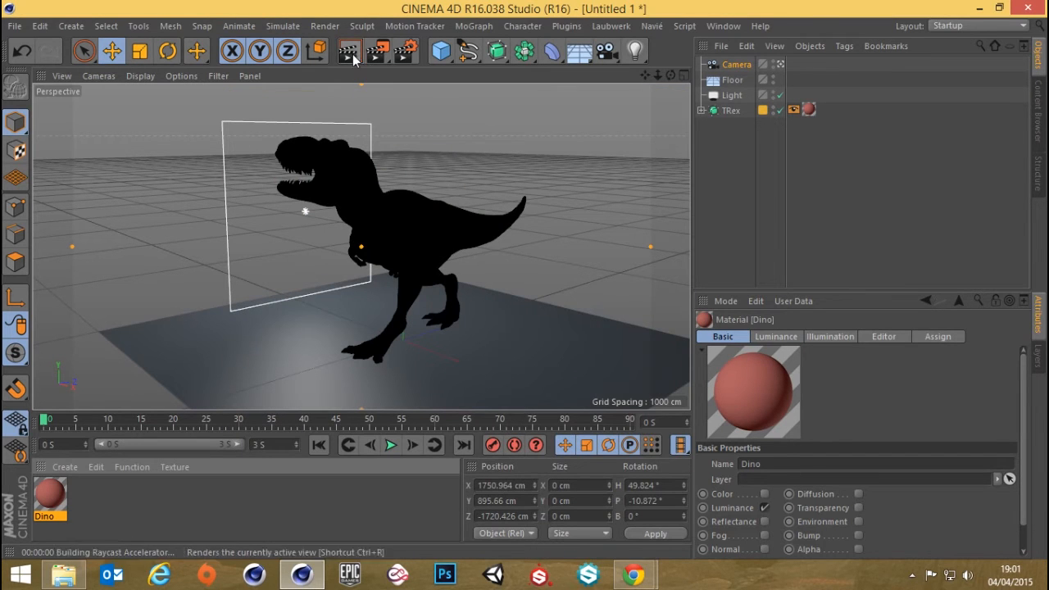
click(351, 53)
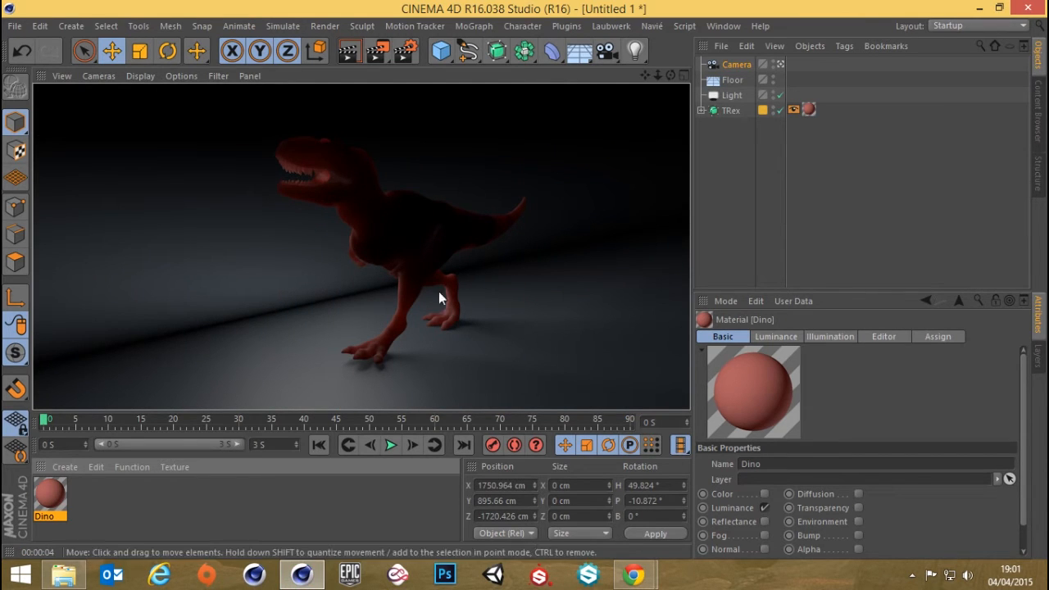
Leave the camera view, frame a close-up of the T-Rex's foot and render the active view
click(778, 66)
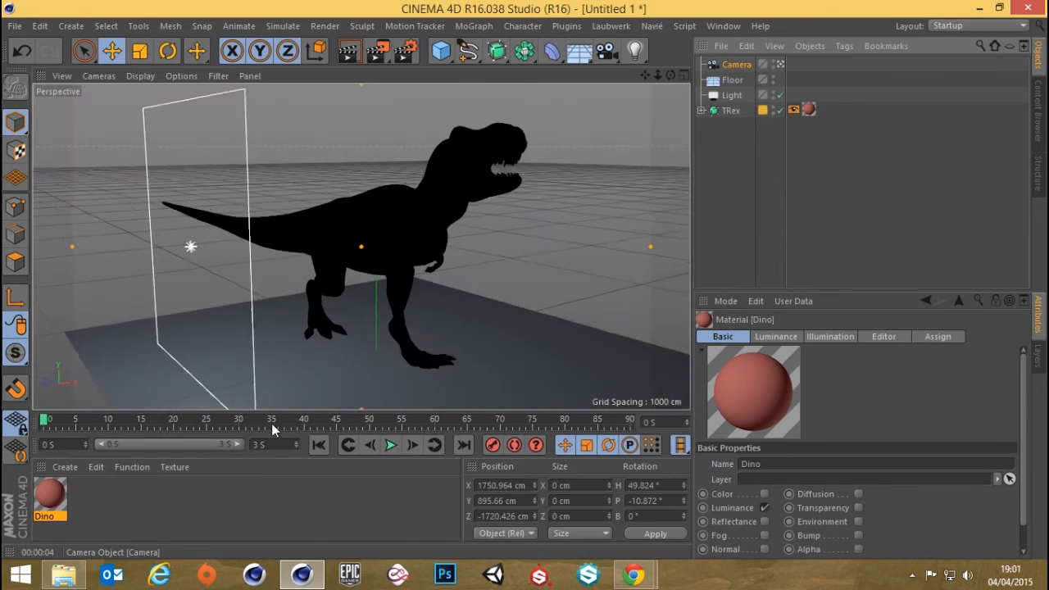
scroll(431, 399, up, 4)
scroll(426, 271, up, 5)
alt+drag(431, 345, 410, 184)
click(348, 51)
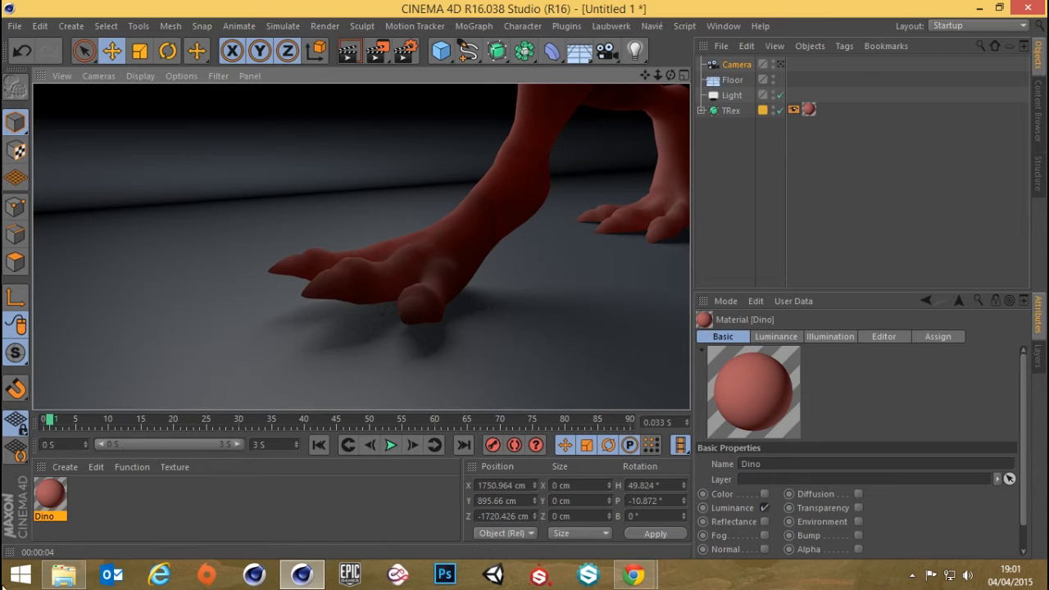
Open the Dino material settings, move them aside and render the foot close-up to the Picture Viewer
double_click(50, 496)
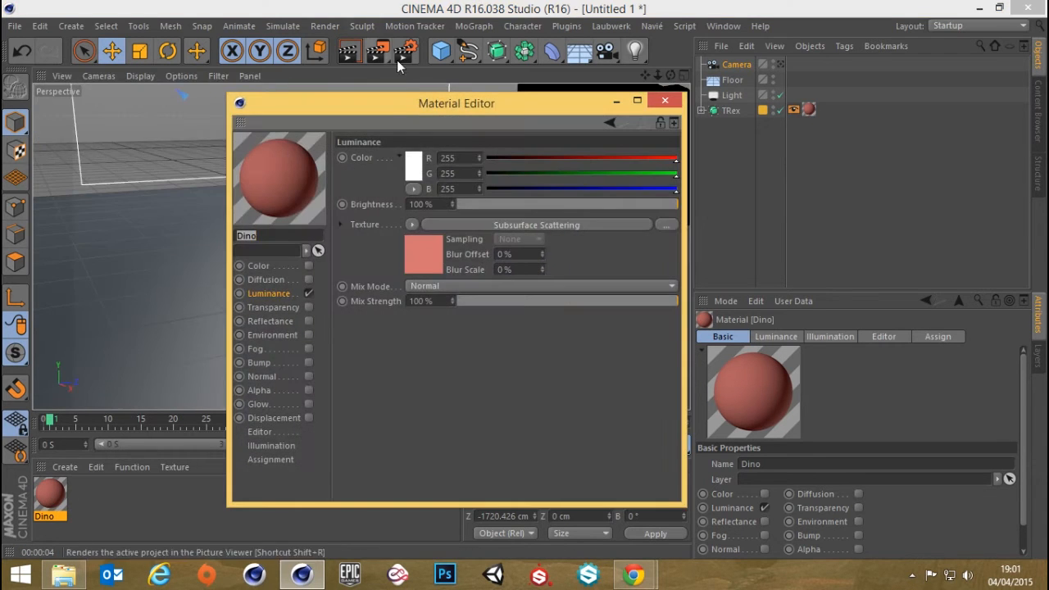
drag(433, 108, 721, 109)
click(380, 52)
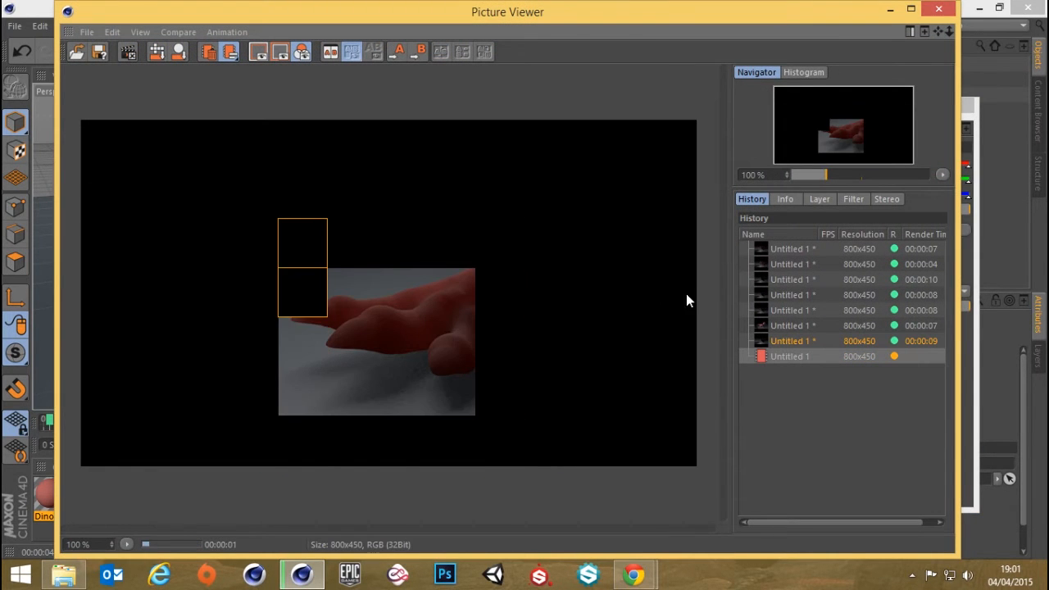
Set the Dino material's Multiple Diffuse threshold to 0.1 and reset that parameter to its default
click(977, 432)
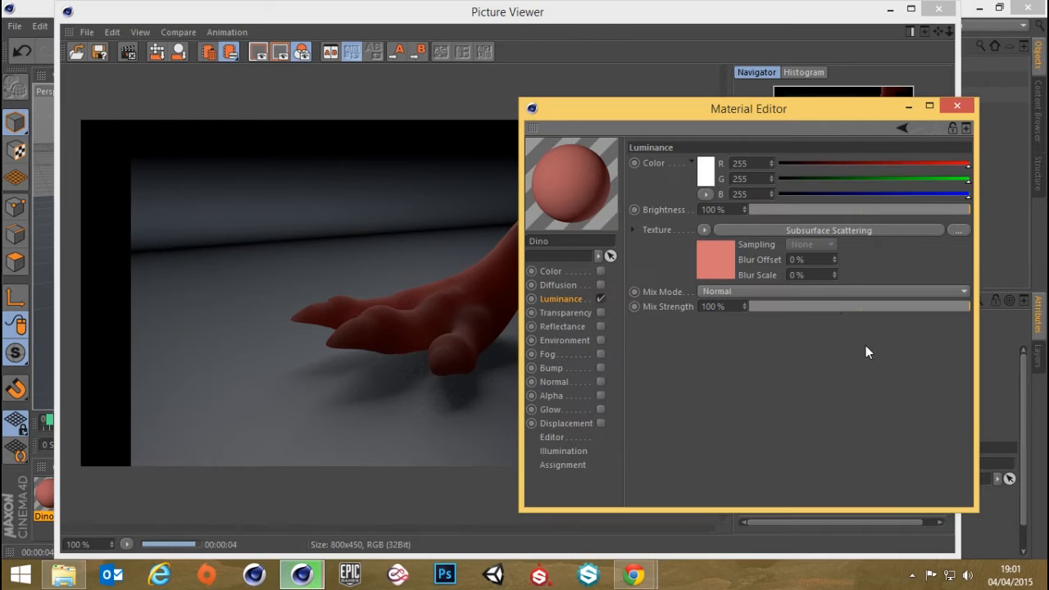
click(765, 231)
click(736, 144)
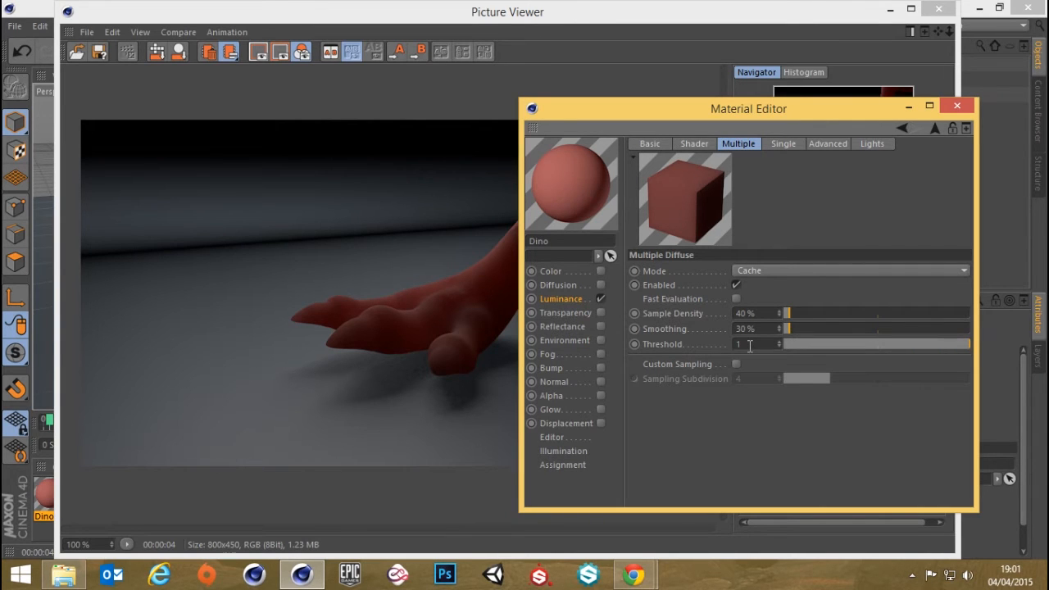
text(0.1)
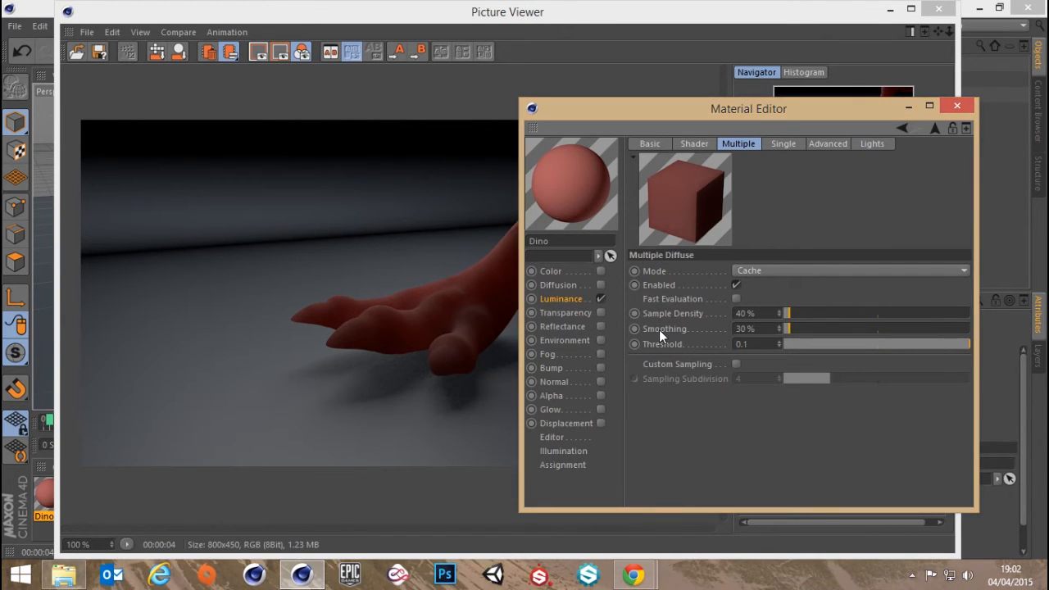
key(Return)
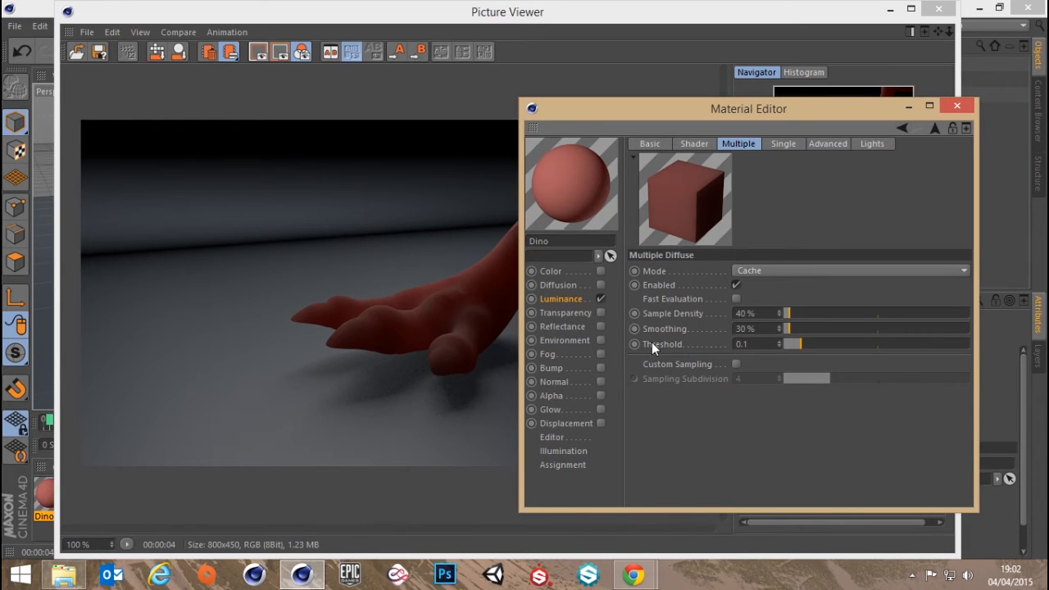
right_click(651, 342)
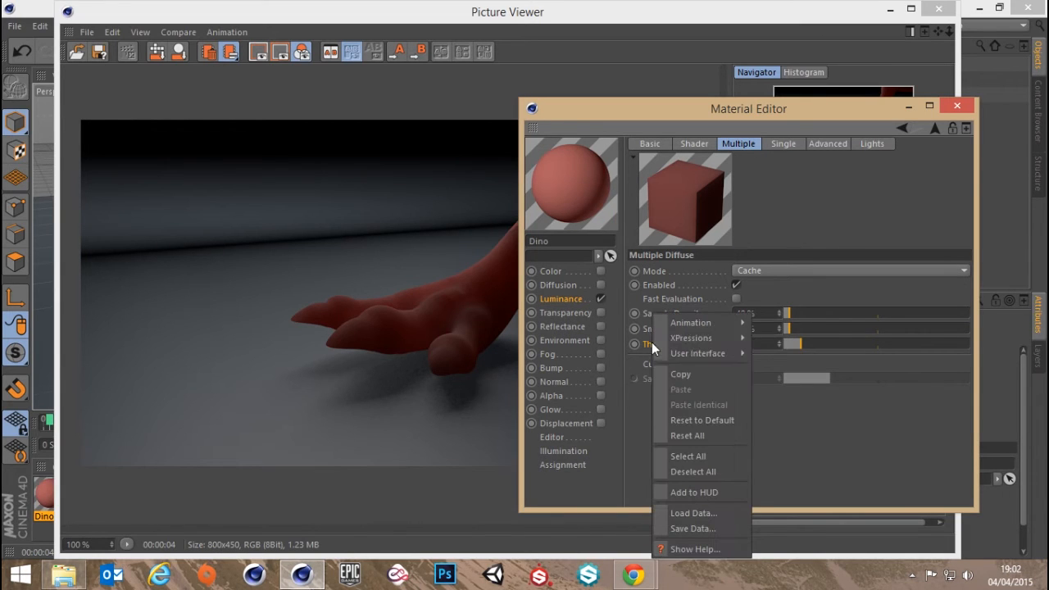
click(706, 421)
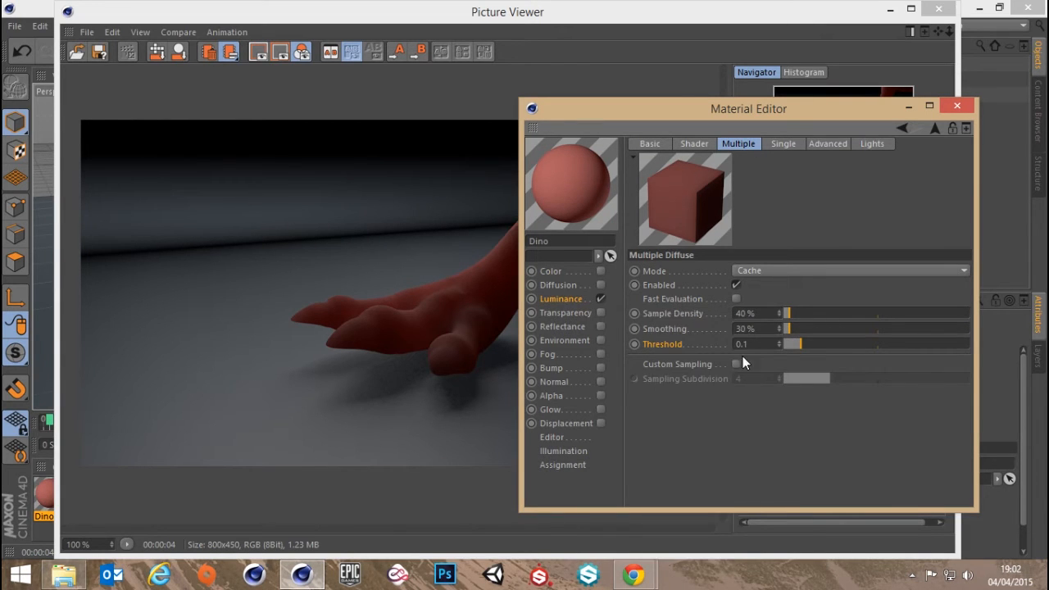
Close the material settings, render the foot close-up to the Picture Viewer and compare it with the previous render
click(958, 106)
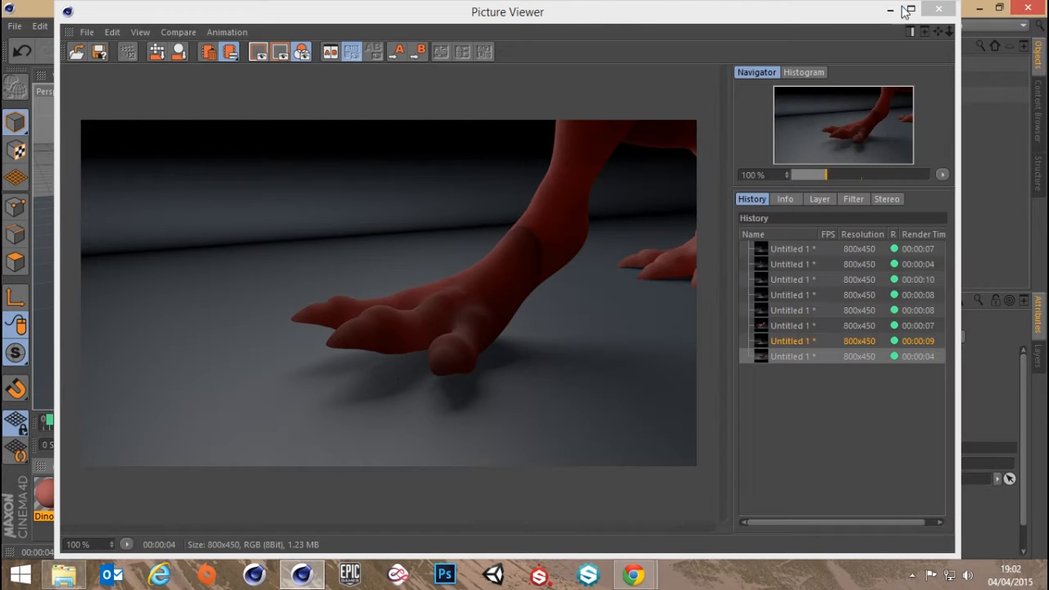
click(939, 8)
click(377, 51)
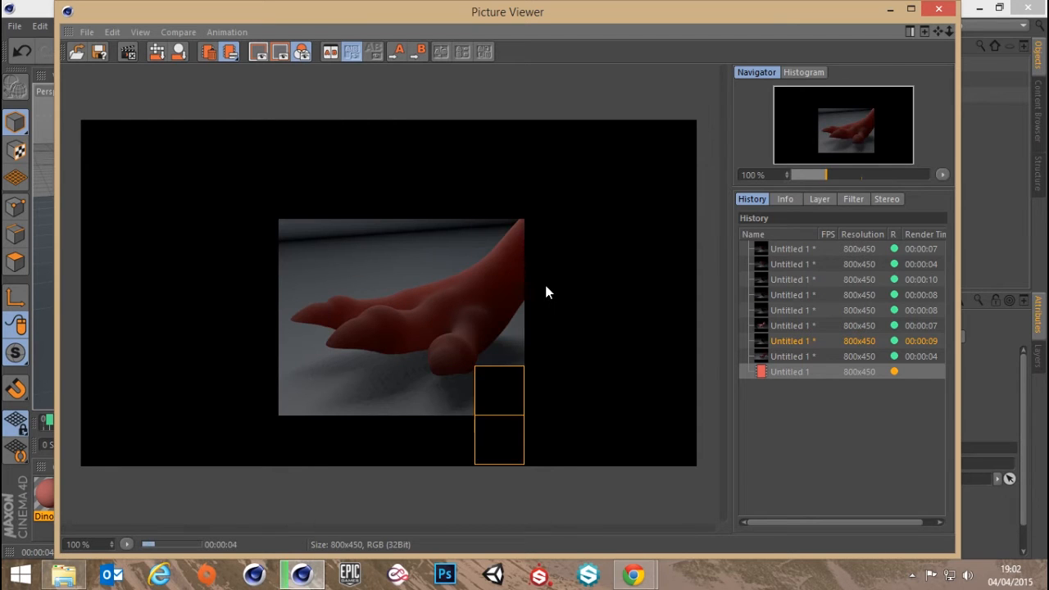
click(786, 357)
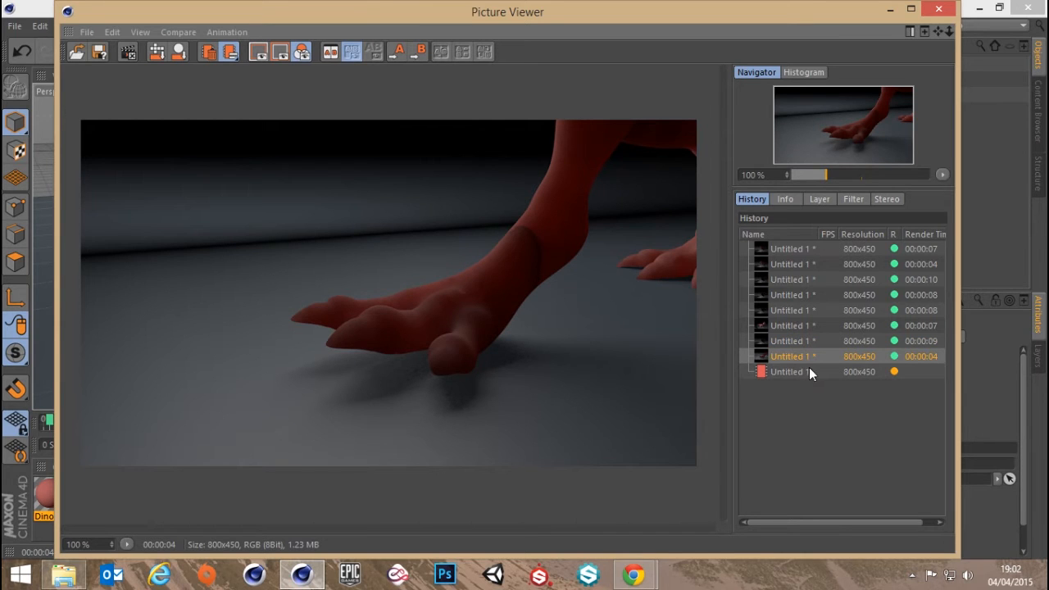
click(797, 372)
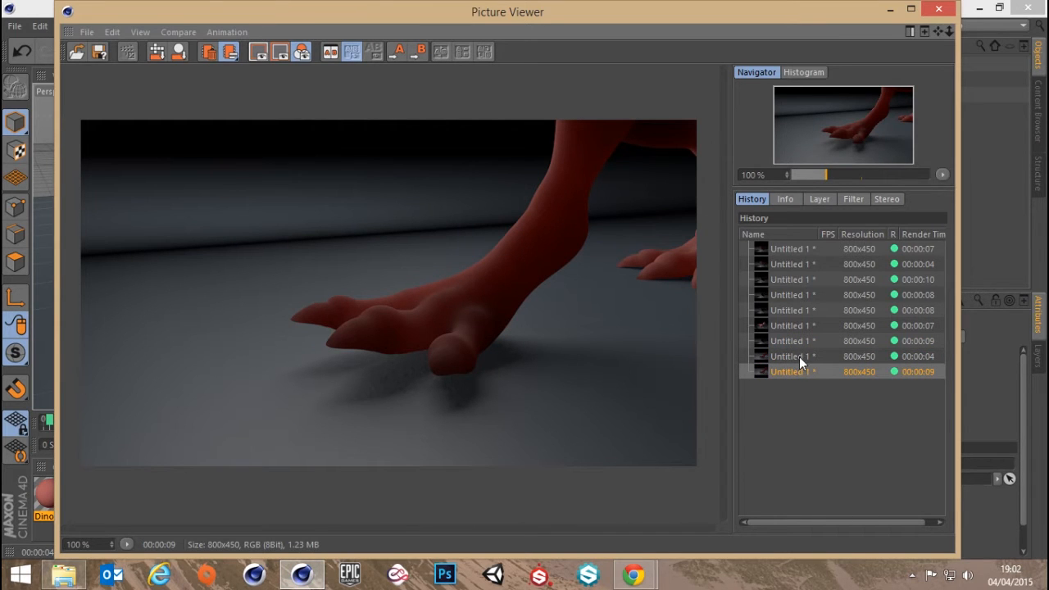
click(938, 9)
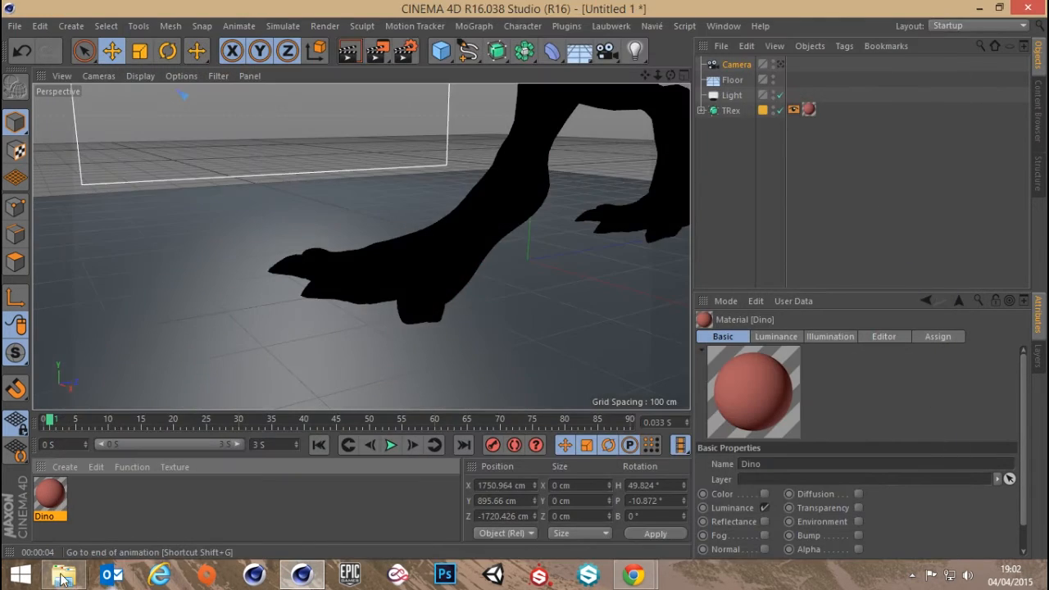
Set the Dino material's Multiple Diffuse threshold to 0.5 and render the foot close-up to the Picture Viewer
double_click(57, 510)
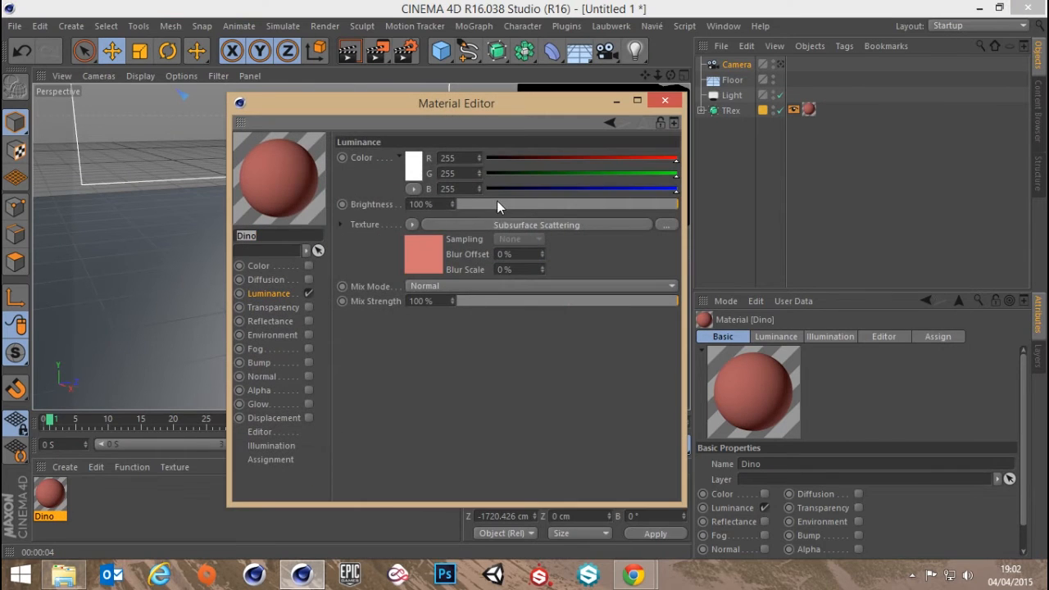
click(496, 224)
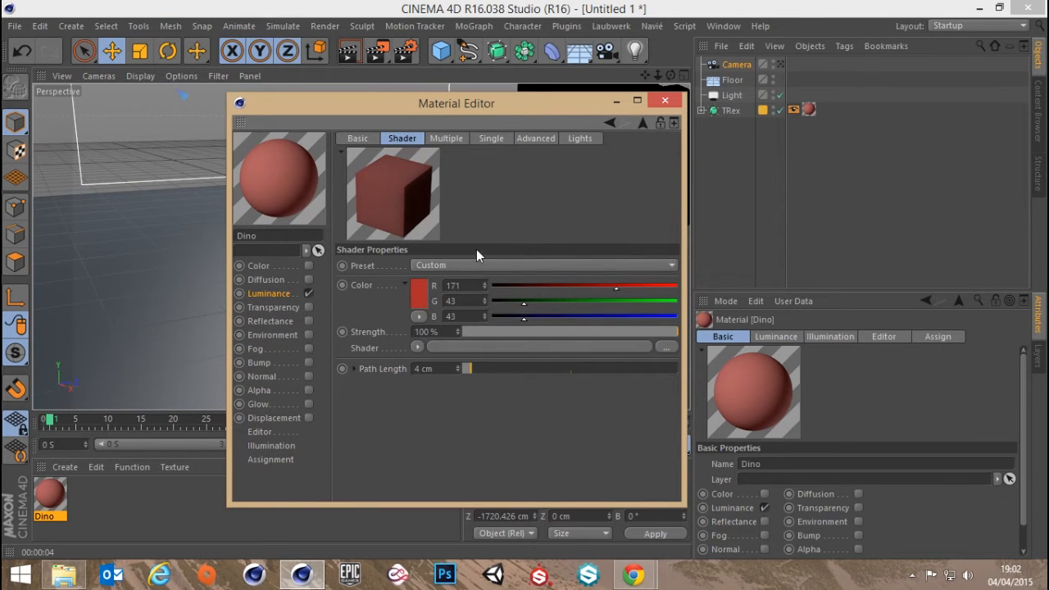
click(446, 136)
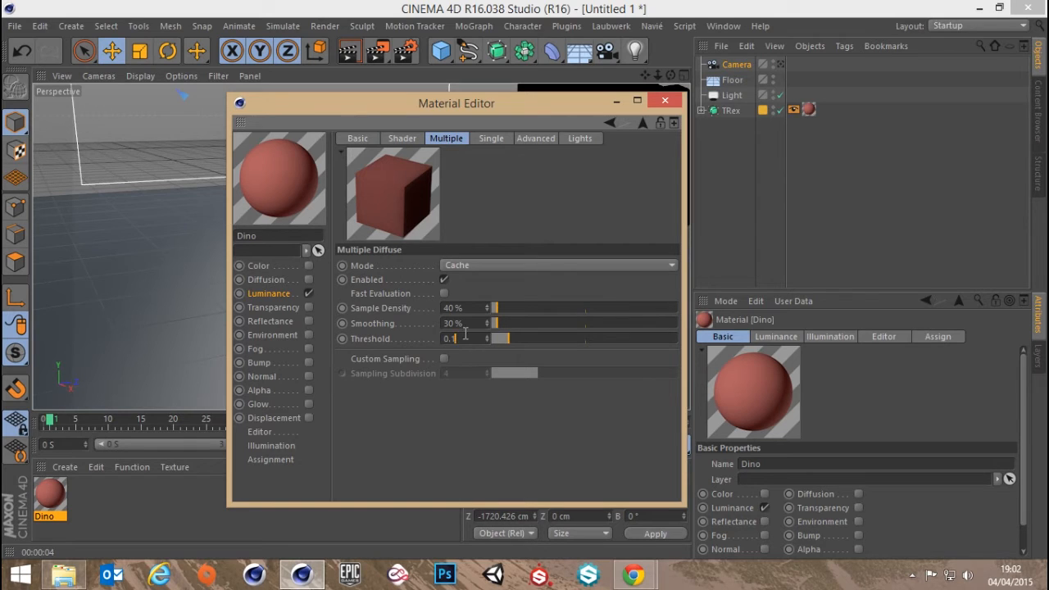
text(5)
key(Return)
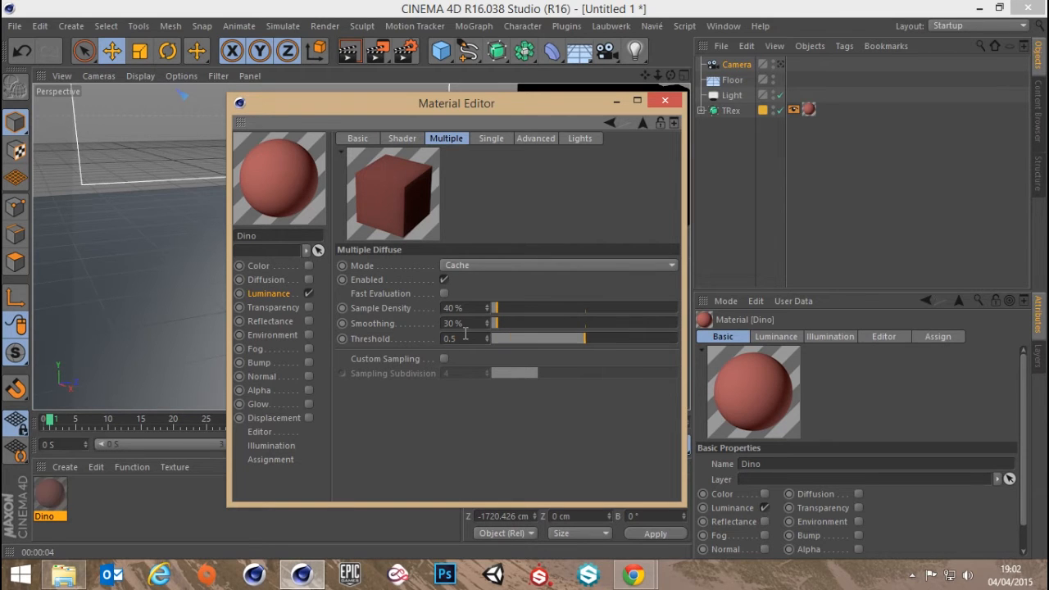
click(668, 102)
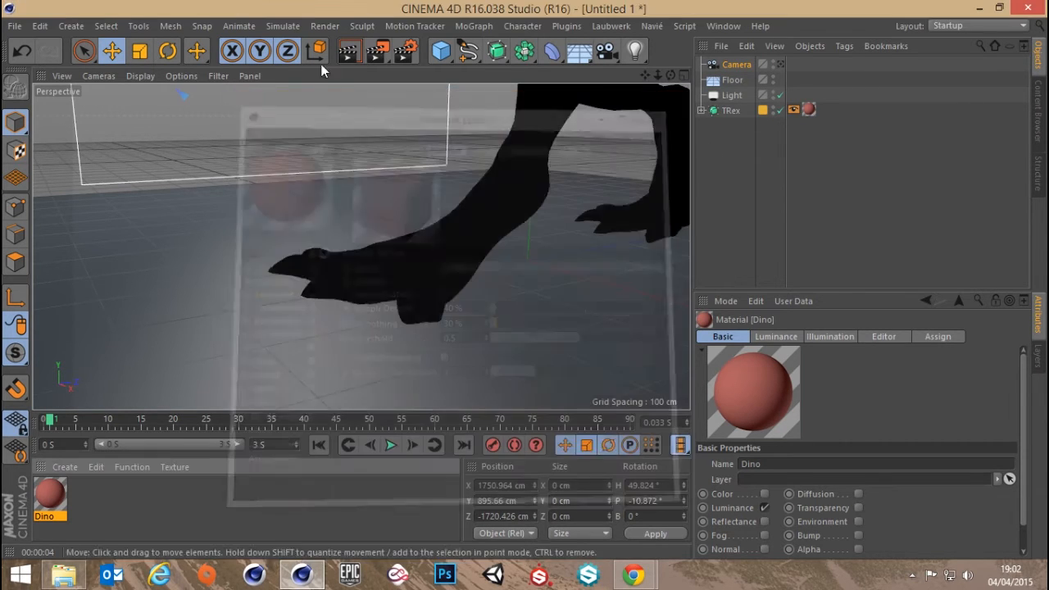
click(377, 51)
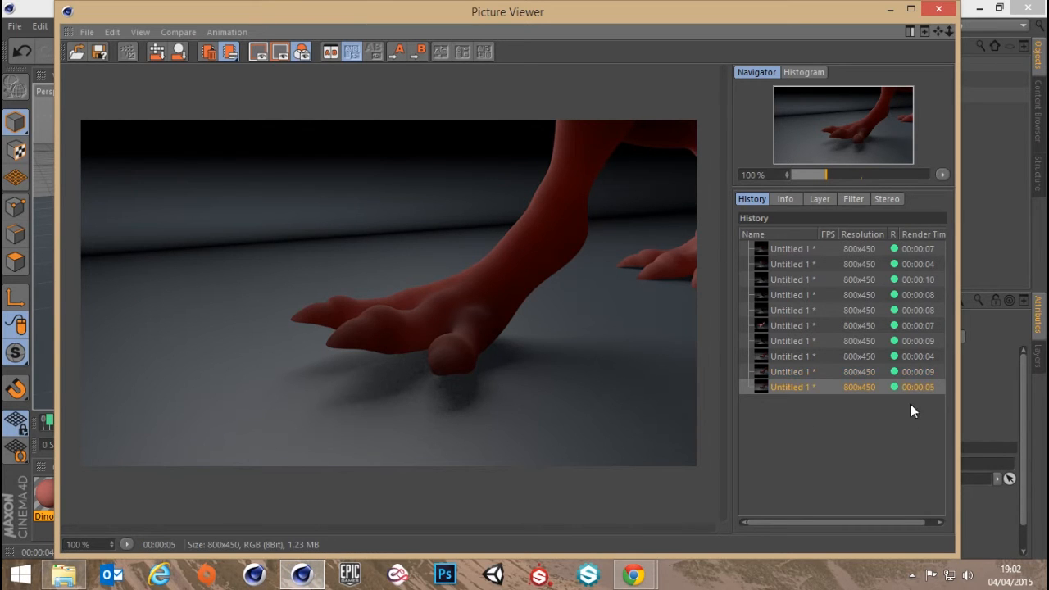
click(938, 9)
Frame the whole T-Rex, return to the scene camera's view and render it to the Picture Viewer
scroll(485, 223, down, 4)
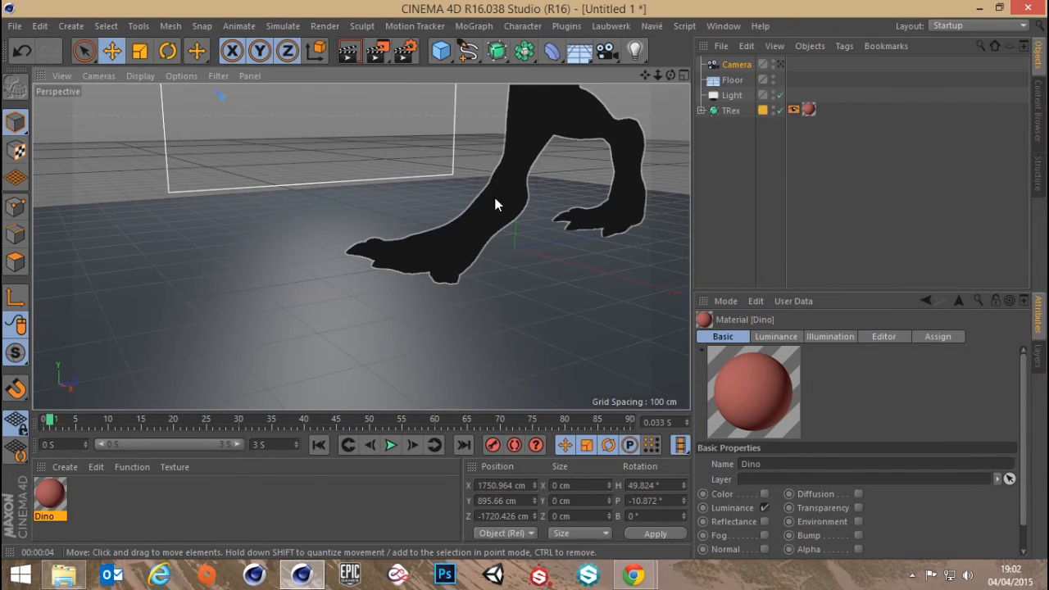
alt+middle_drag(484, 164, 419, 279)
scroll(418, 279, down, 5)
alt+drag(419, 280, 405, 257)
scroll(405, 257, down, 2)
alt+middle_drag(405, 257, 388, 237)
scroll(388, 237, down, 1)
alt+drag(390, 238, 408, 226)
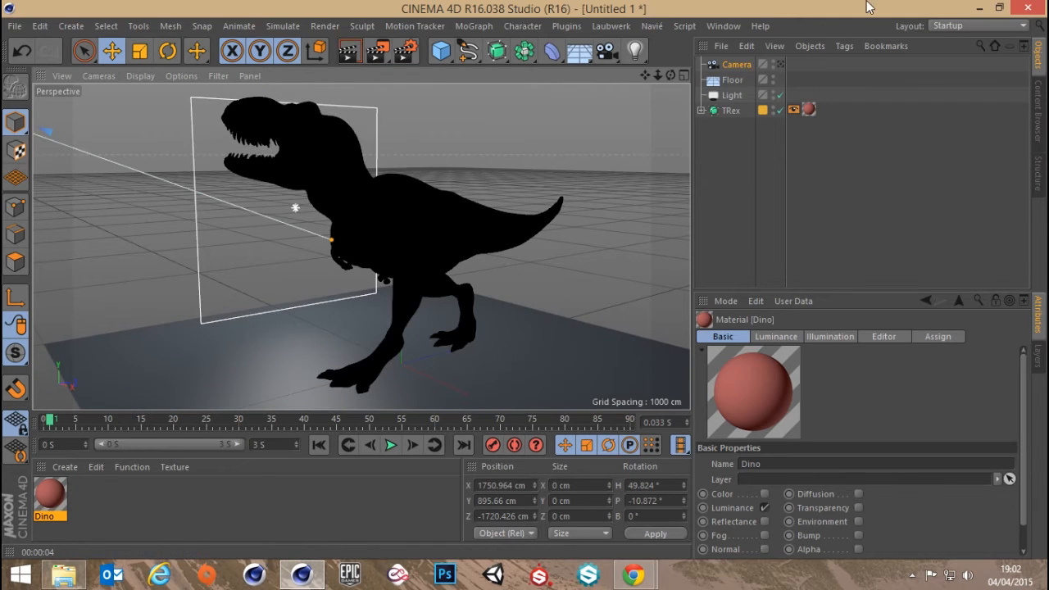
click(778, 64)
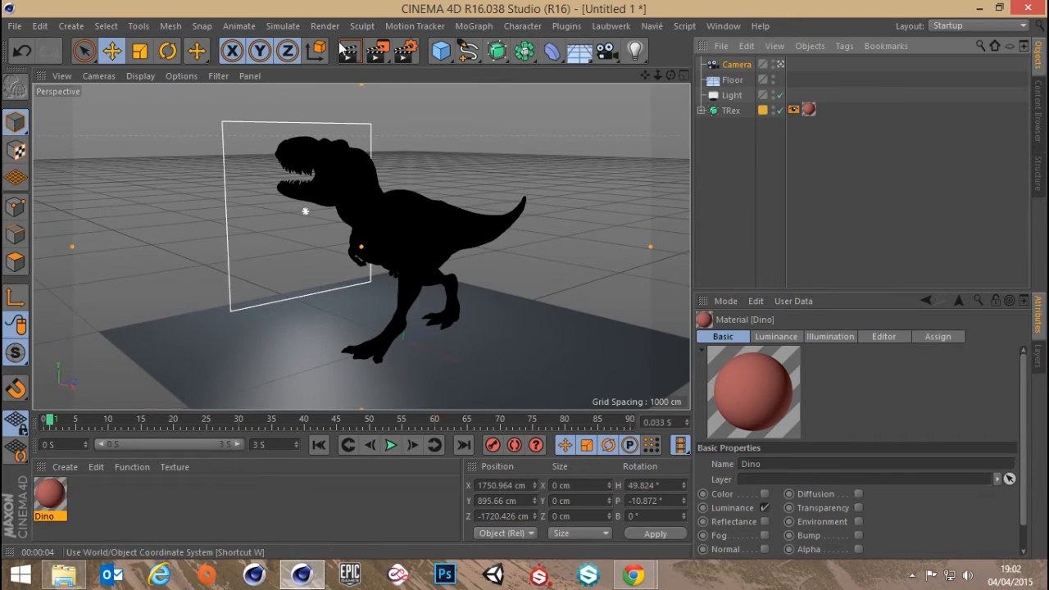
click(376, 49)
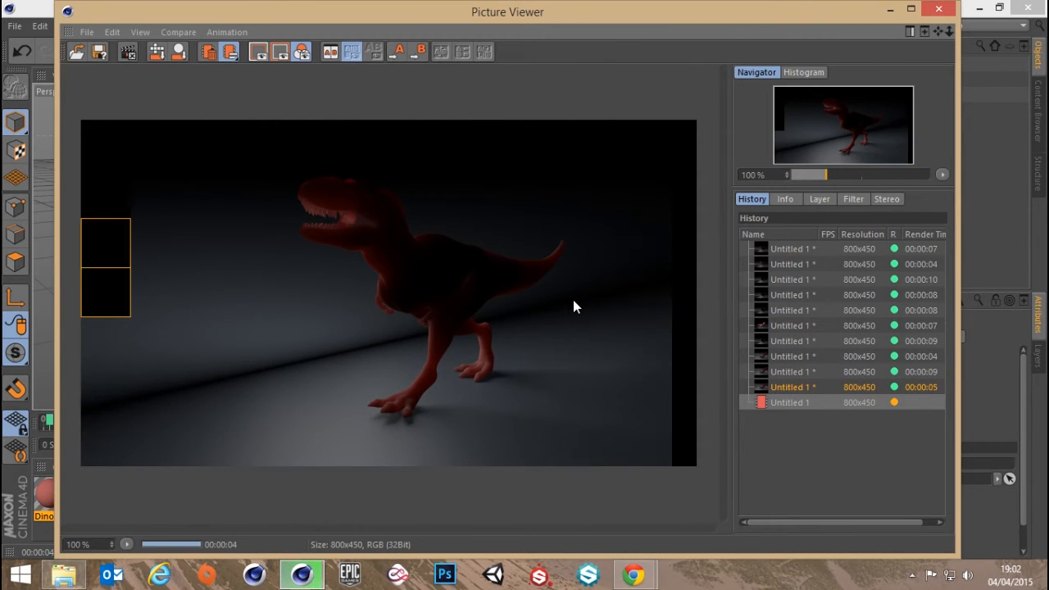
click(939, 9)
Open the Dino material's Subsurface Scattering shader, expand the path length's colour channels and move the settings aside
double_click(46, 508)
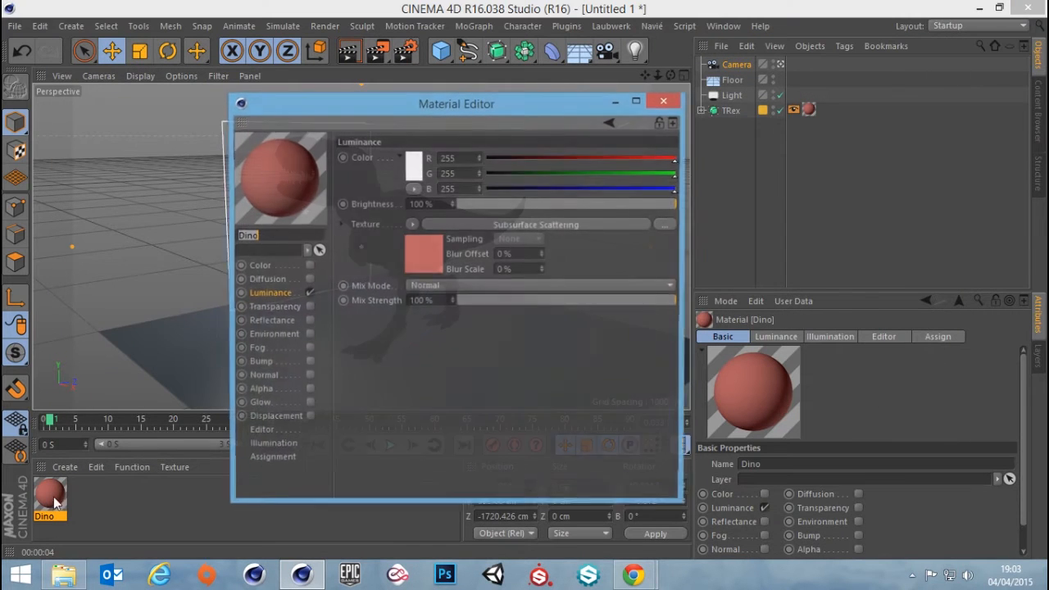
click(487, 227)
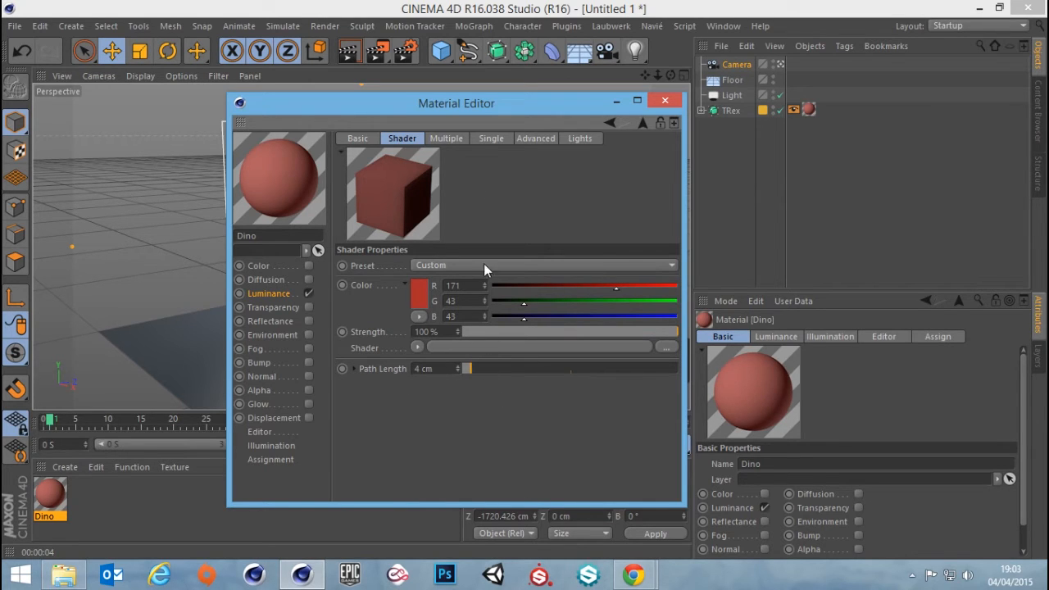
click(449, 139)
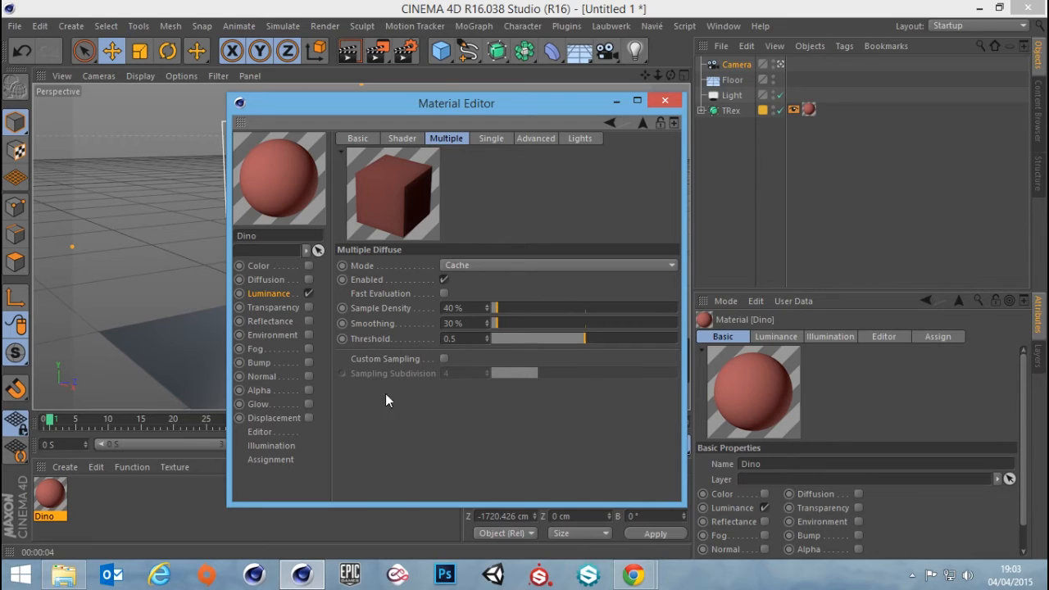
click(399, 137)
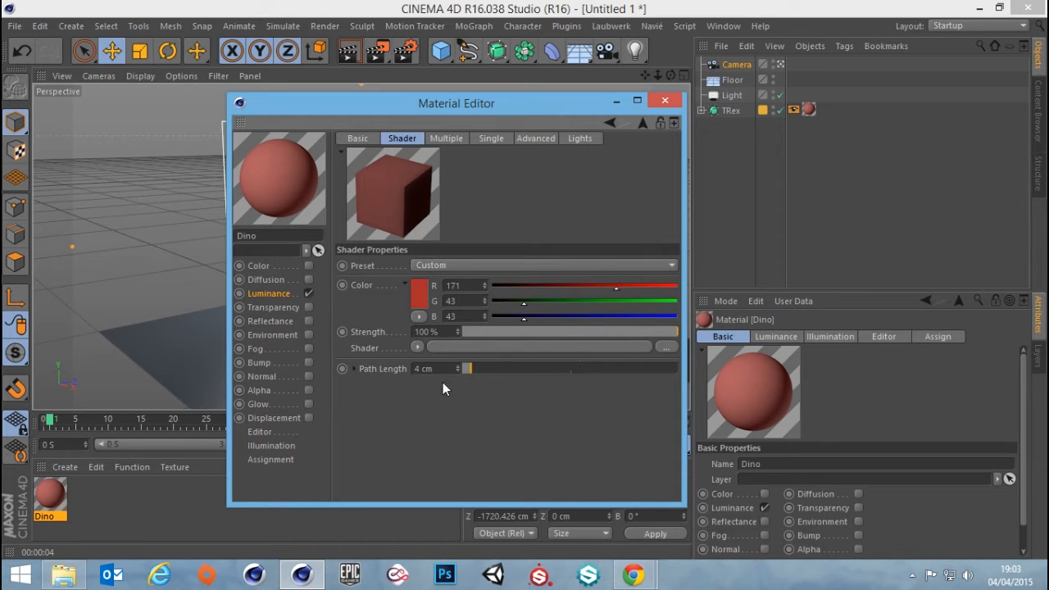
click(354, 368)
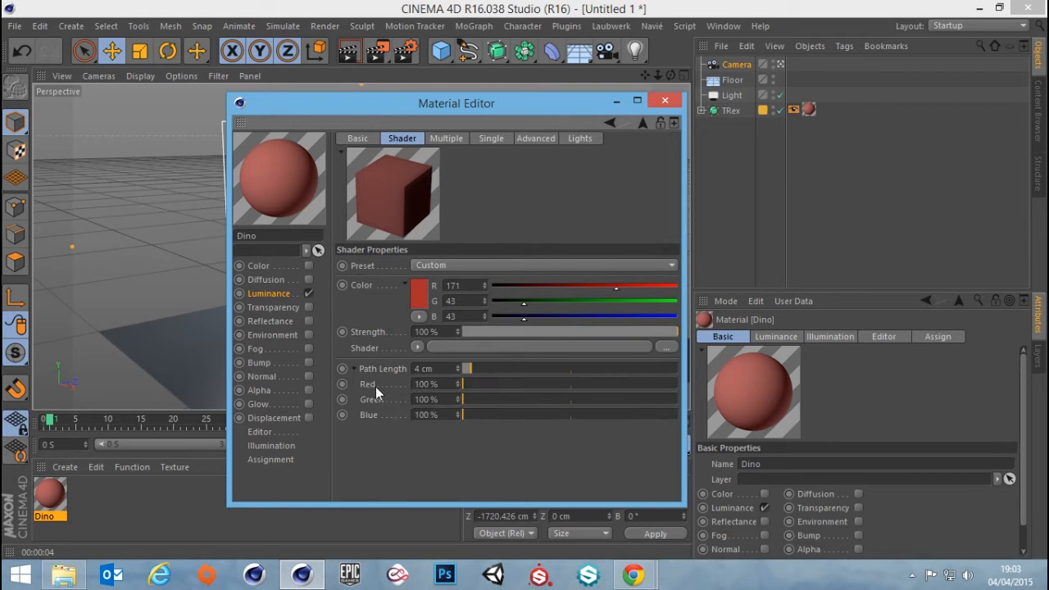
drag(456, 110, 772, 91)
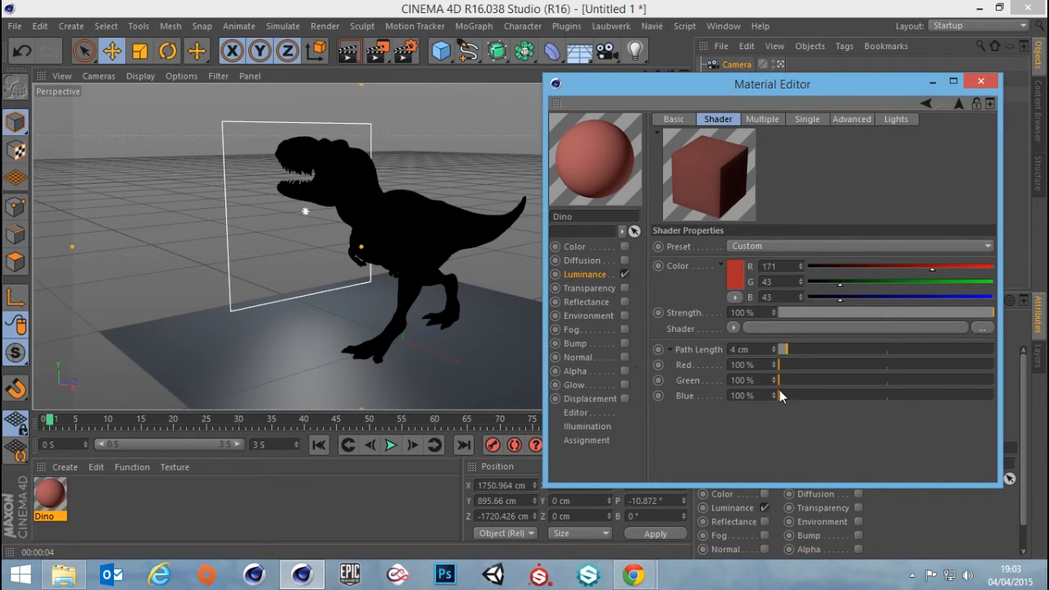
Set the blue path length to 1000%, render the active view, and return the blue value to 100%
drag(779, 396, 994, 396)
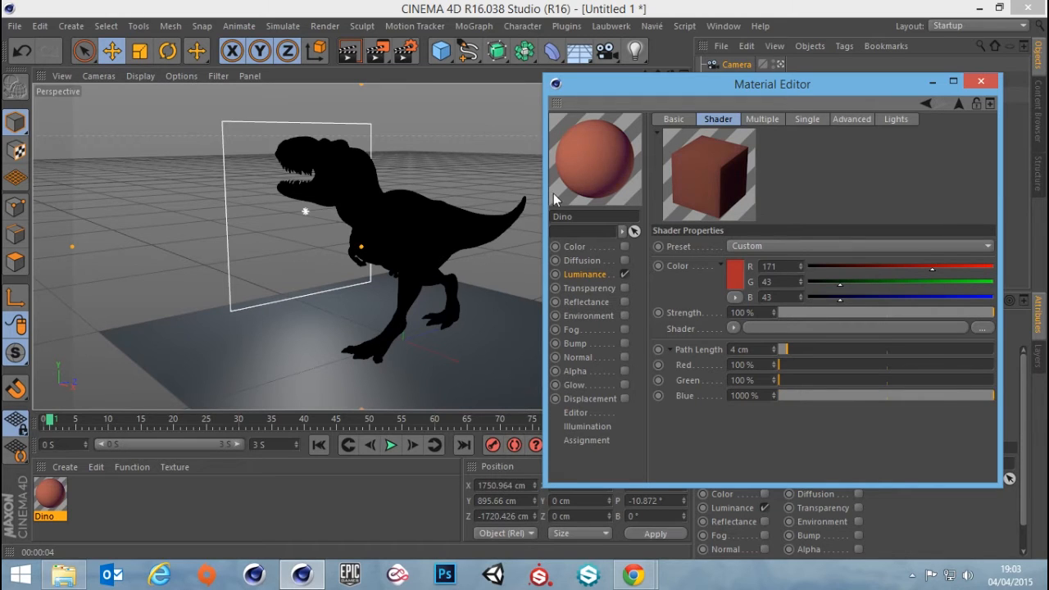
click(352, 53)
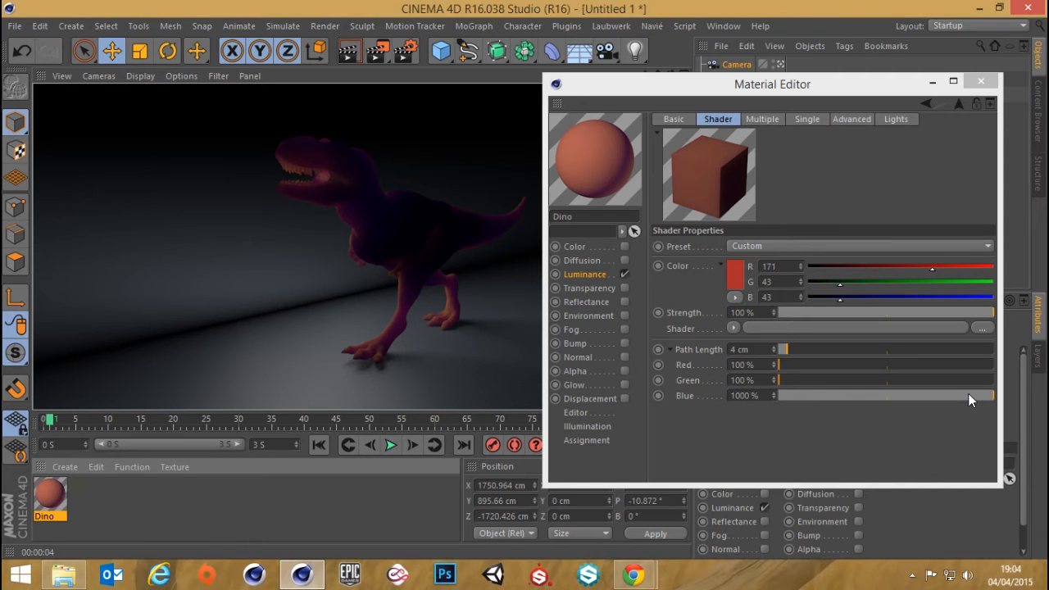
drag(968, 395, 1017, 400)
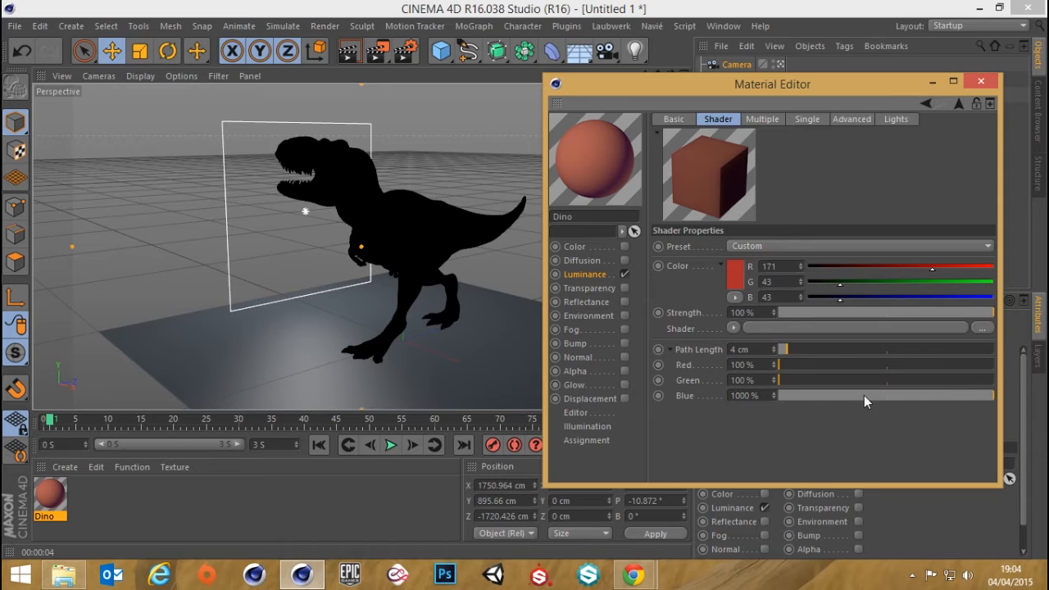
drag(952, 398, 608, 388)
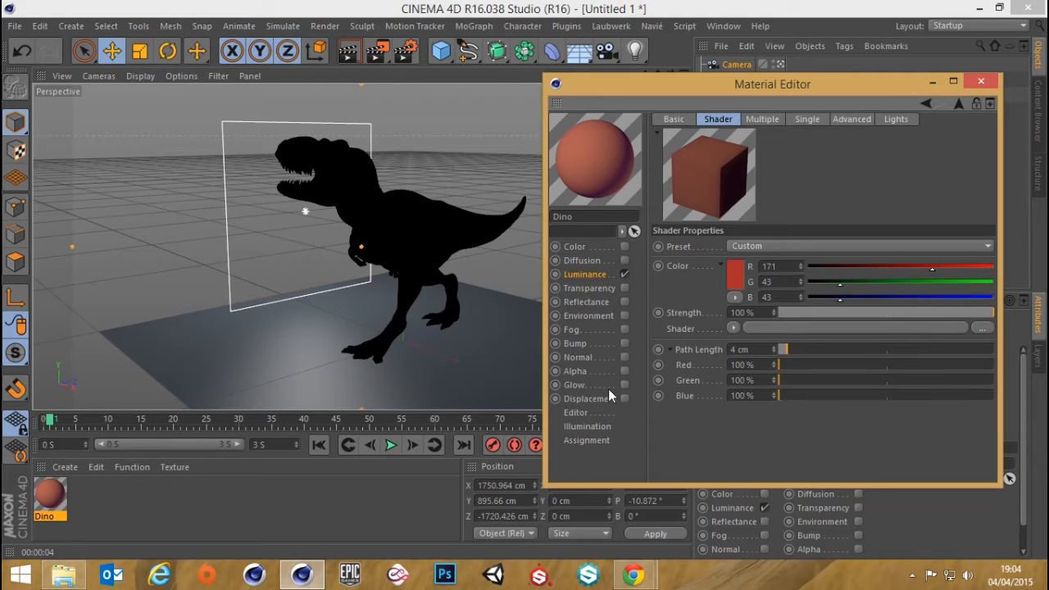
Set the blue path length to 200%
click(738, 349)
click(763, 351)
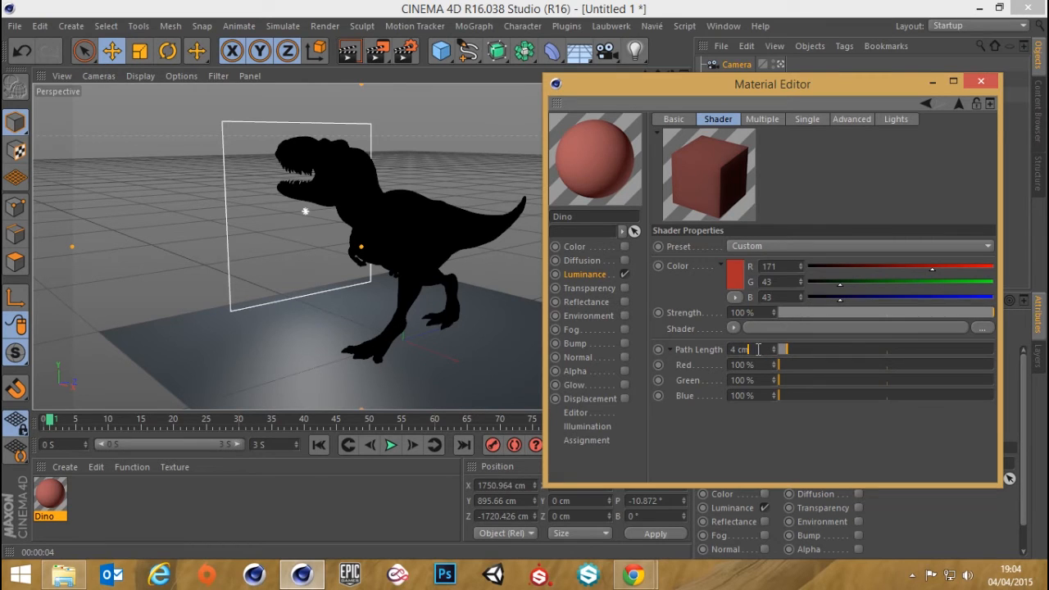
drag(757, 397, 435, 374)
text(200)
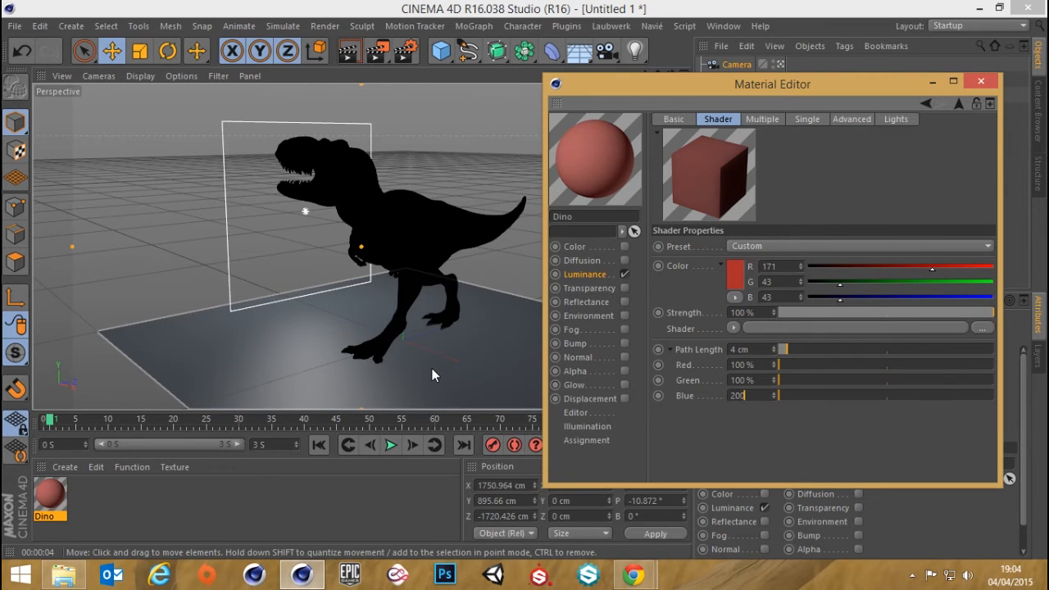
key(Return)
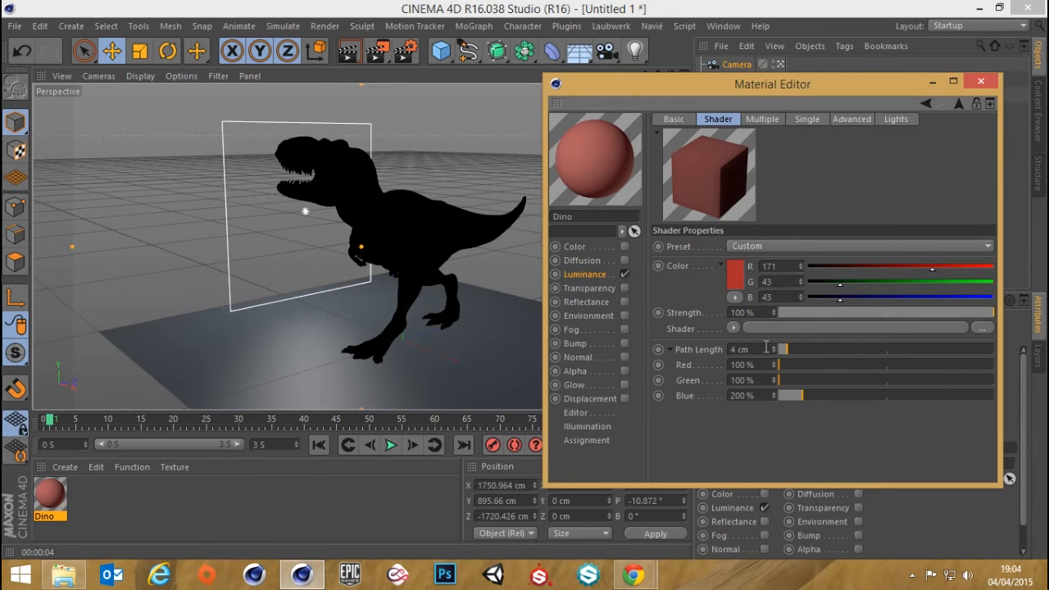
Raise the blue path length to 300%
drag(753, 349, 651, 346)
click(742, 448)
drag(755, 349, 716, 346)
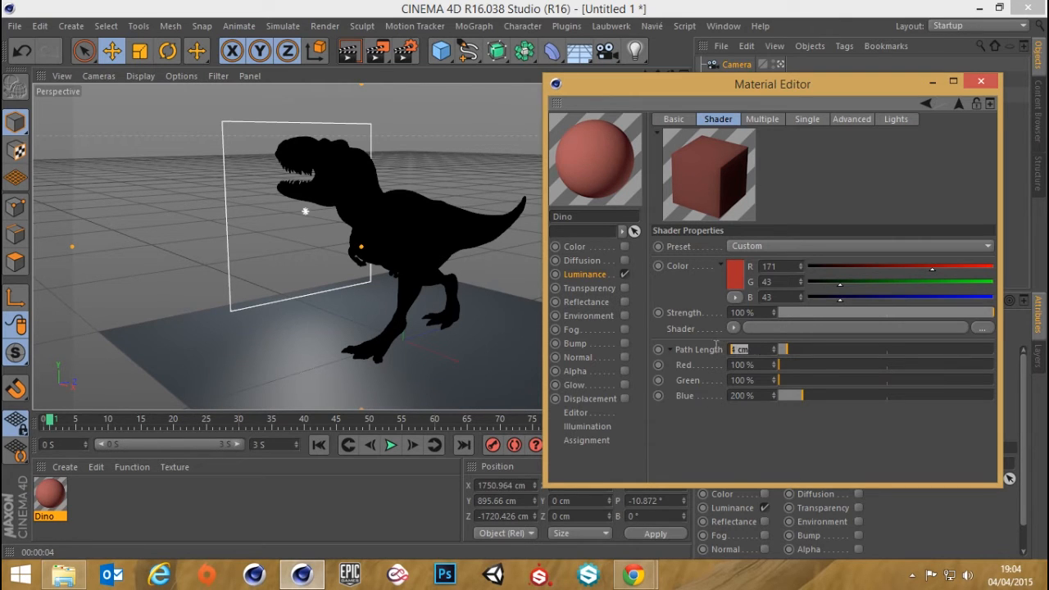
double_click(745, 396)
text(300)
key(Return)
Raise the blue path length to 1000% and render the active view
mouse_move(824, 395)
mouse_down()
mouse_move(785, 398)
mouse_move(829, 394)
mouse_up()
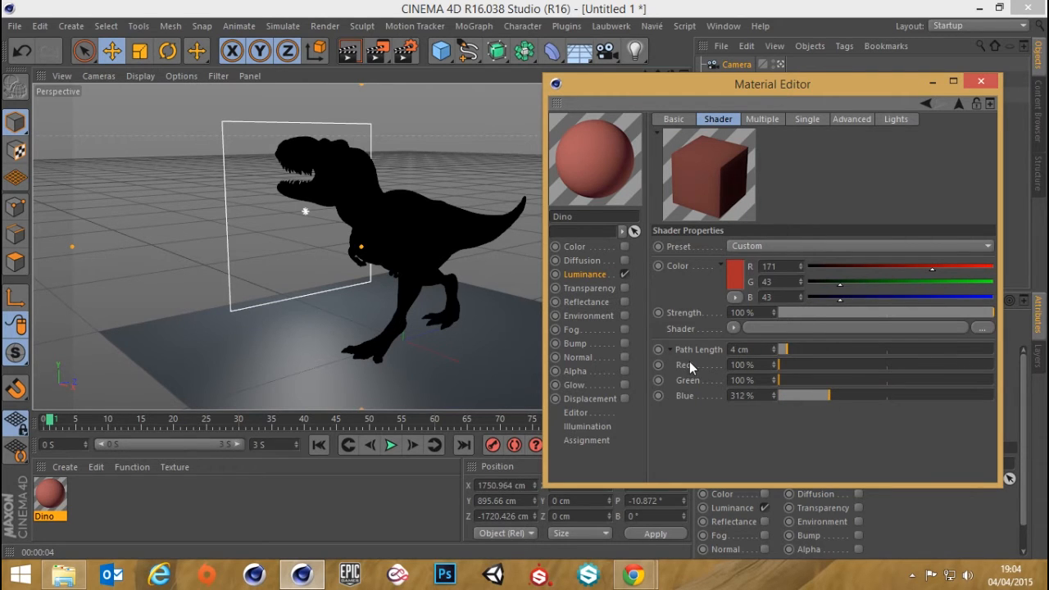
drag(821, 396, 994, 394)
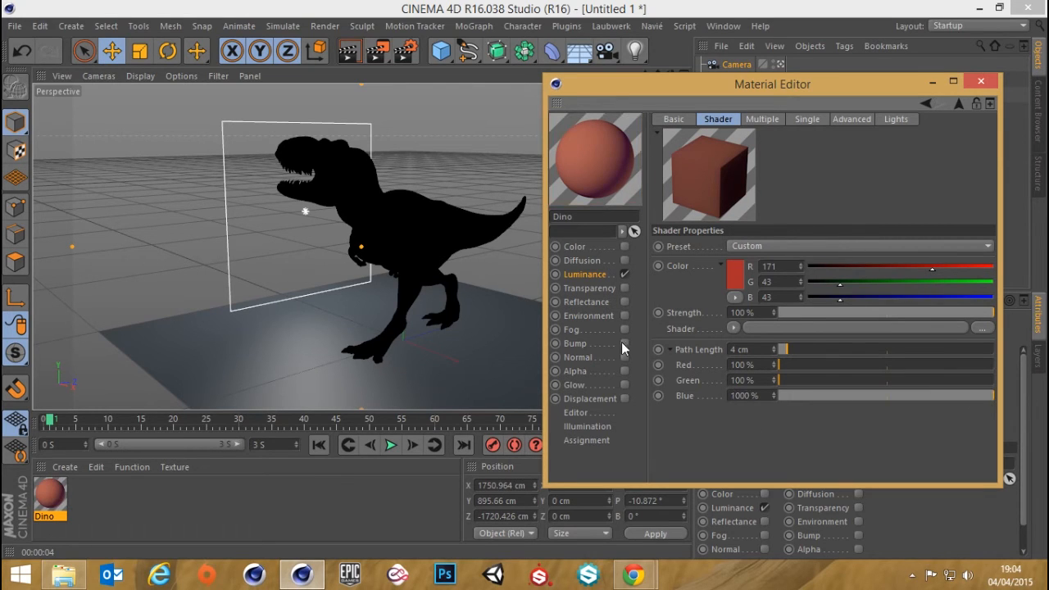
click(352, 51)
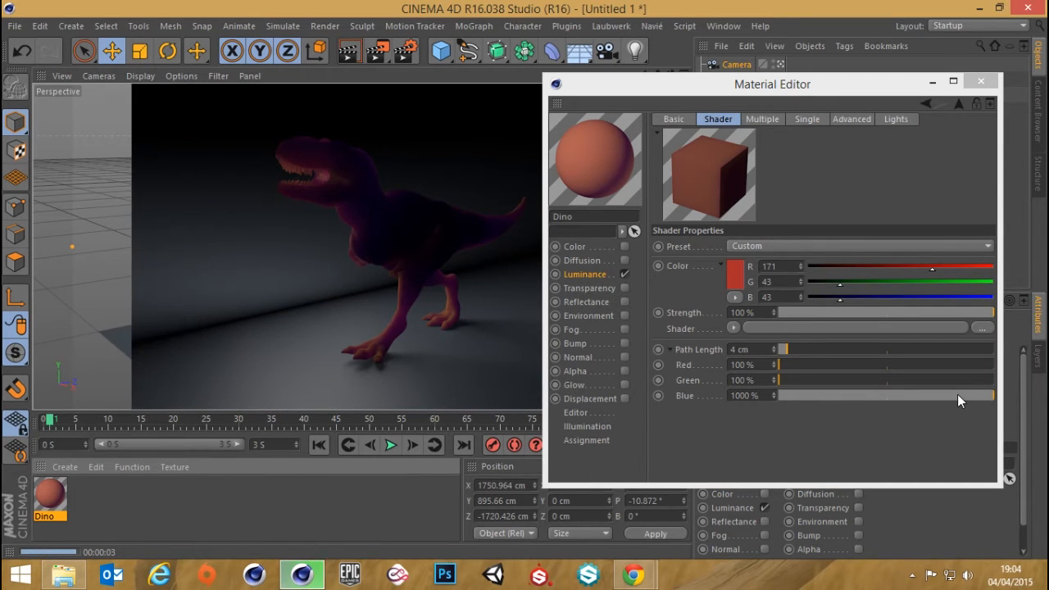
Return the blue path length to 100%, set green to 1000% and render the active view
drag(956, 395, 587, 391)
drag(782, 385, 995, 383)
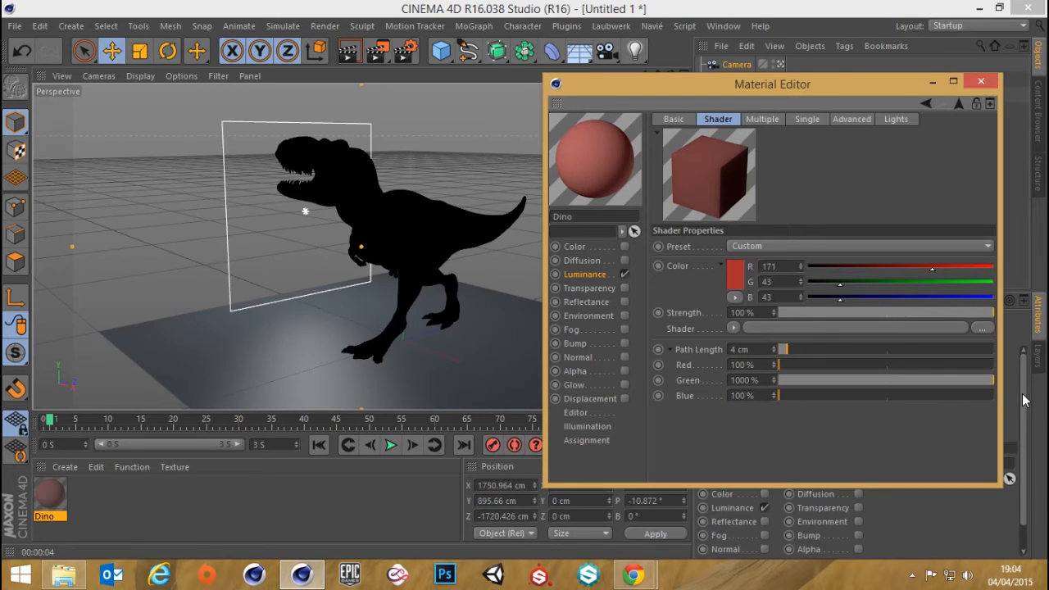
click(344, 51)
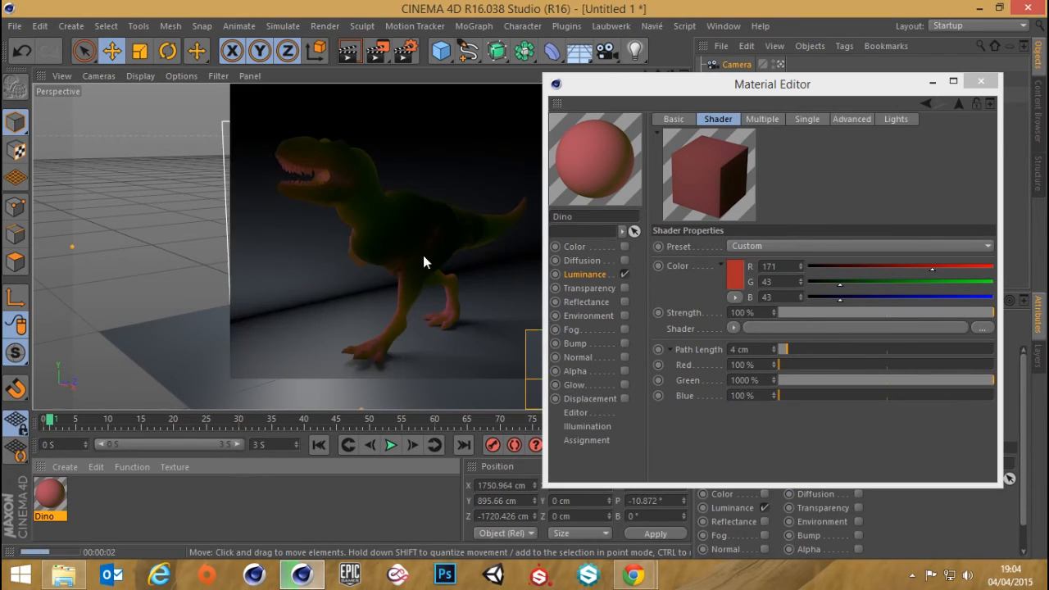
Set the path length's red channel to 615%, green to 446% and blue to 100%, and render the active view
drag(954, 387, 903, 363)
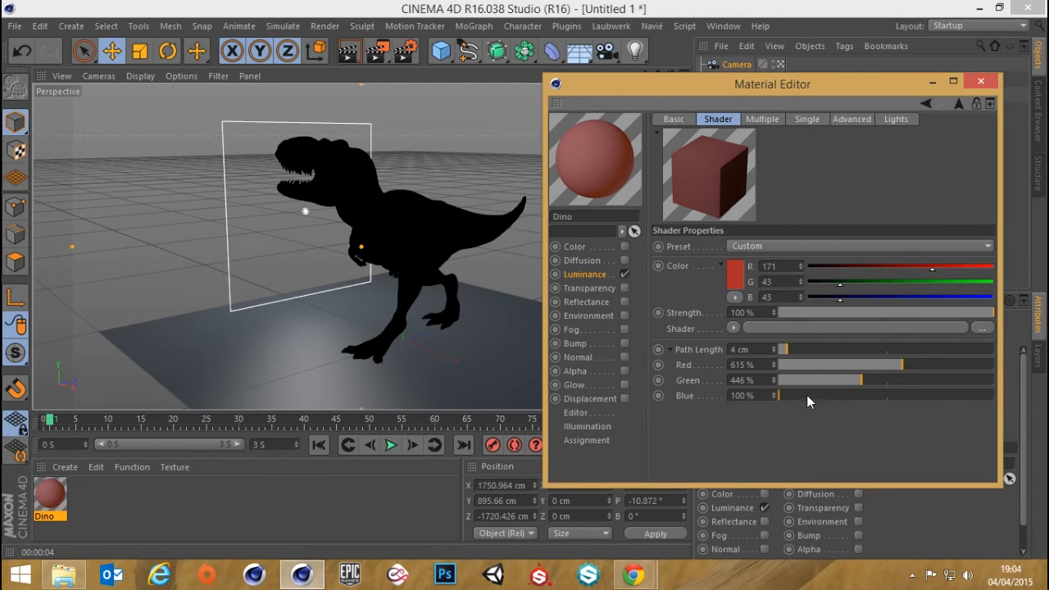
drag(806, 395, 904, 395)
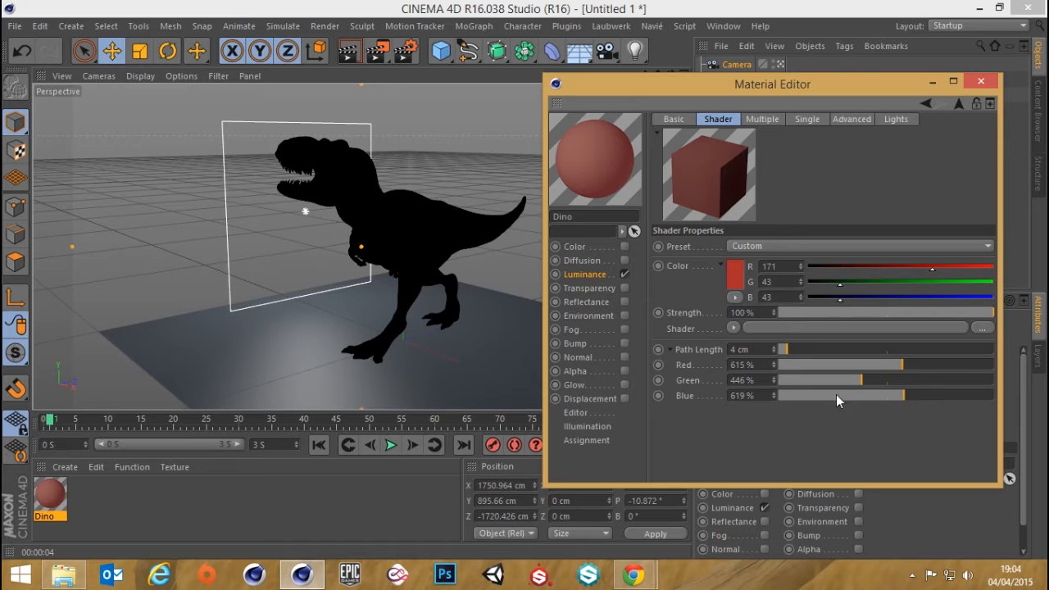
drag(836, 395, 690, 407)
click(356, 53)
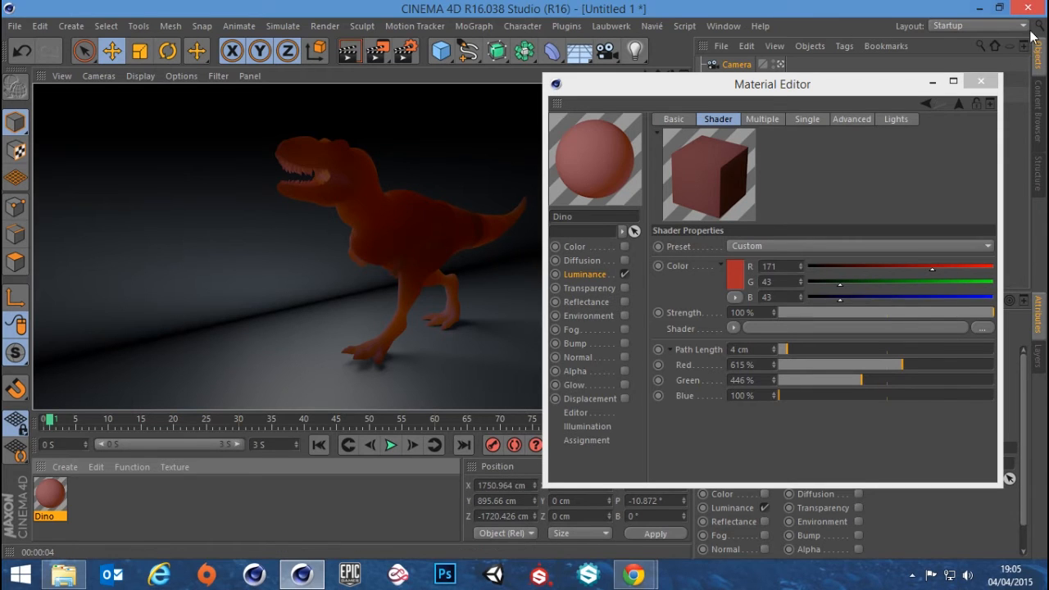
Set the multiple diffuse threshold of the subsurface scattering shader to 0.3 and render the active view
click(758, 125)
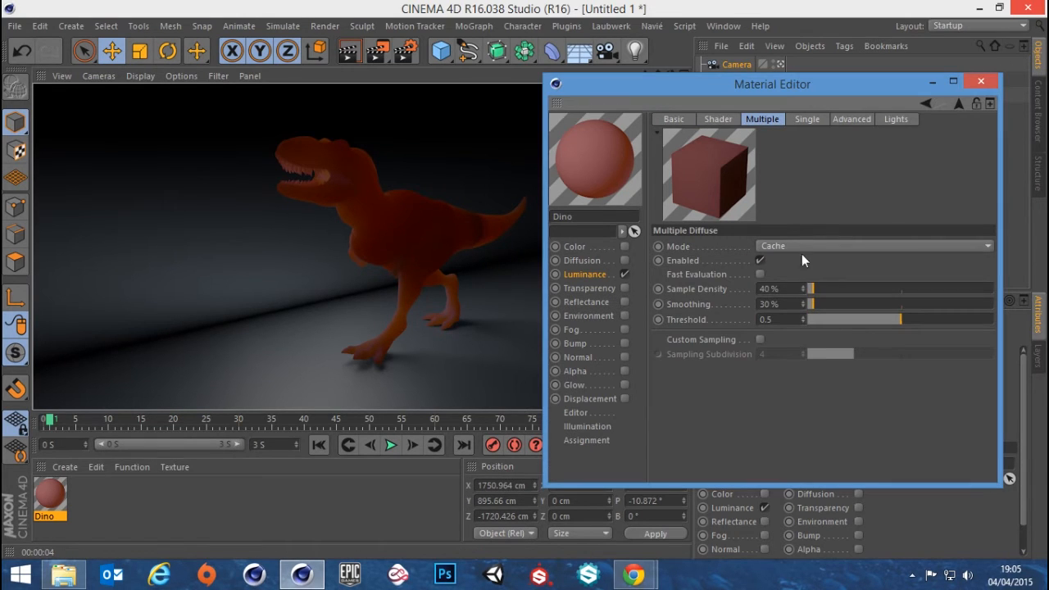
click(787, 318)
key(BackSpace)
text(3)
key(Return)
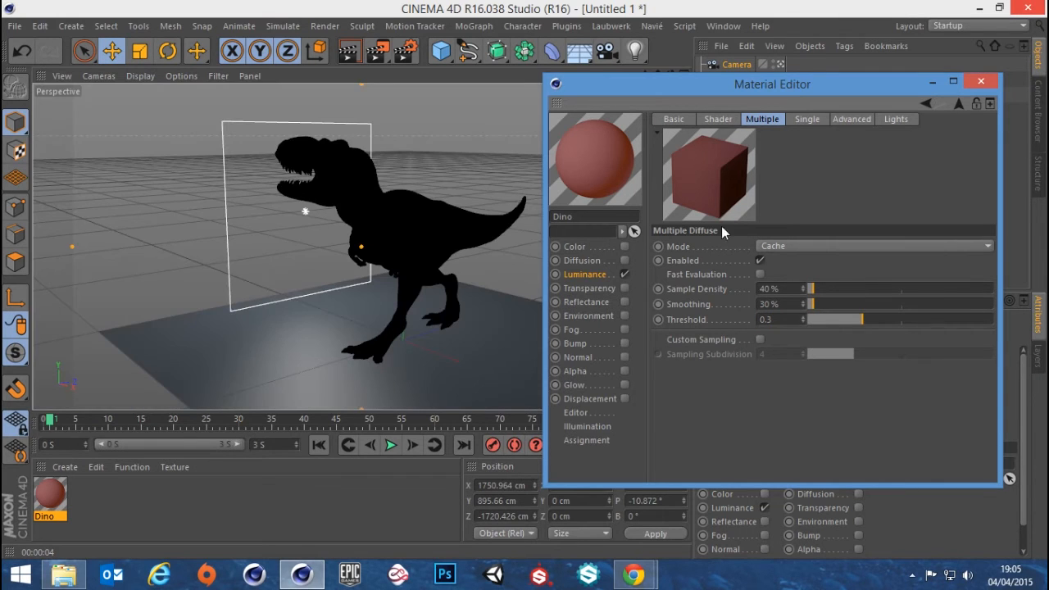
click(350, 53)
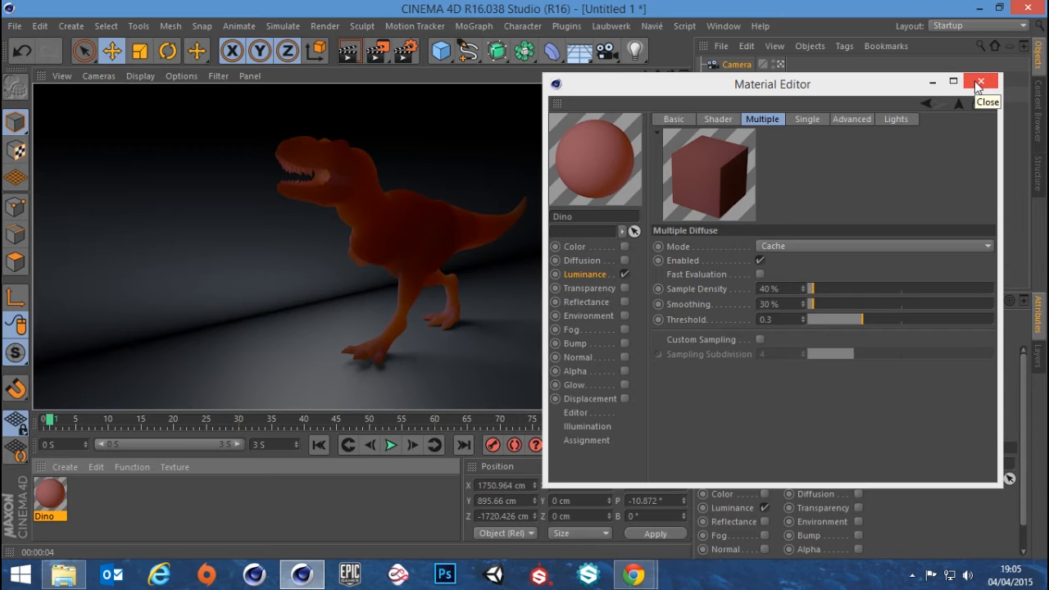
Render the active view with the shader's path length at 7 cm, and again with it set to 5 cm
click(732, 119)
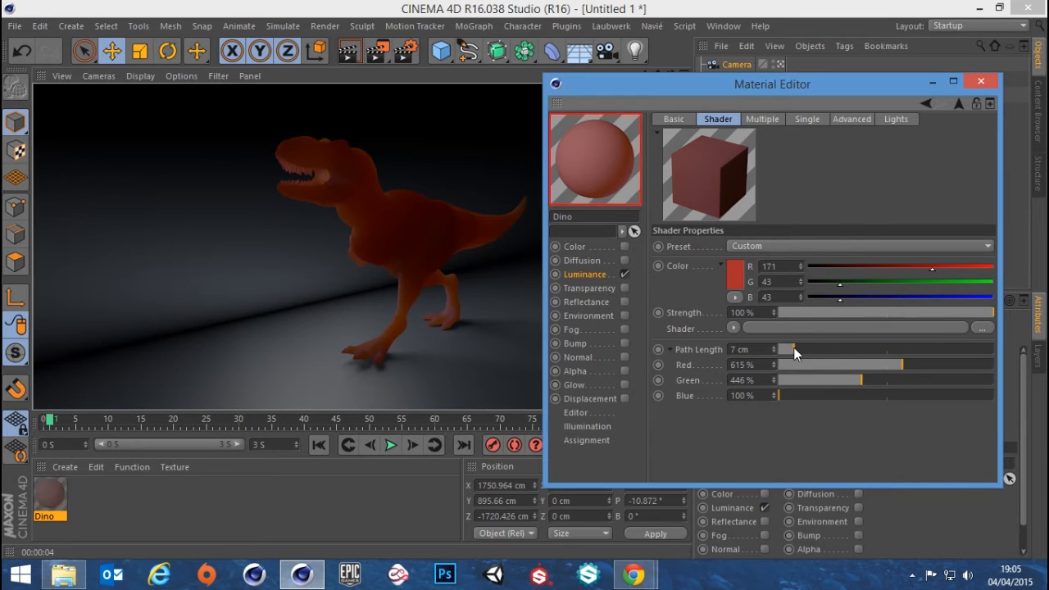
click(348, 53)
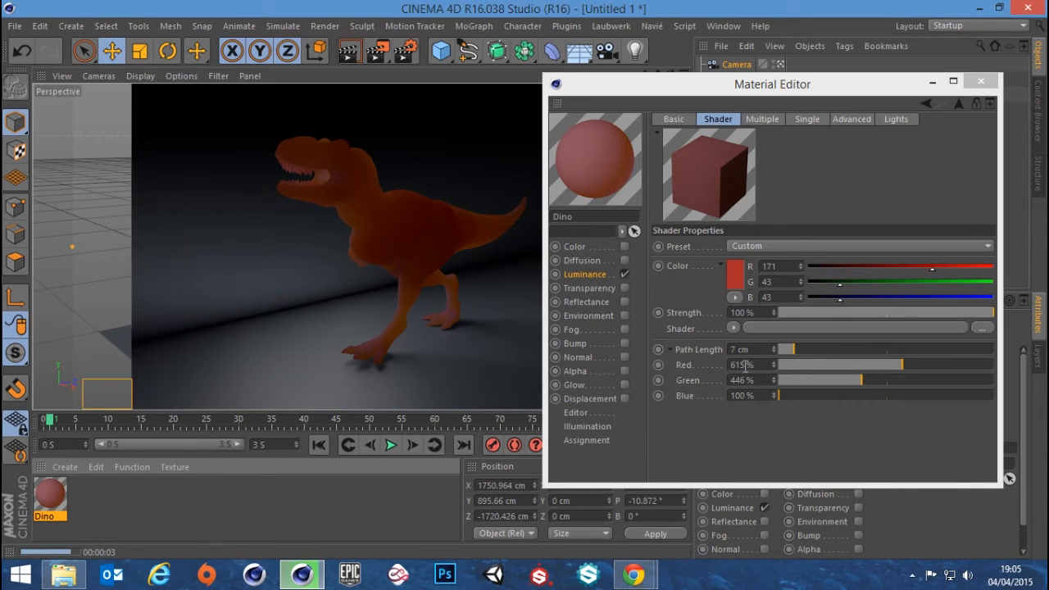
drag(759, 350, 542, 350)
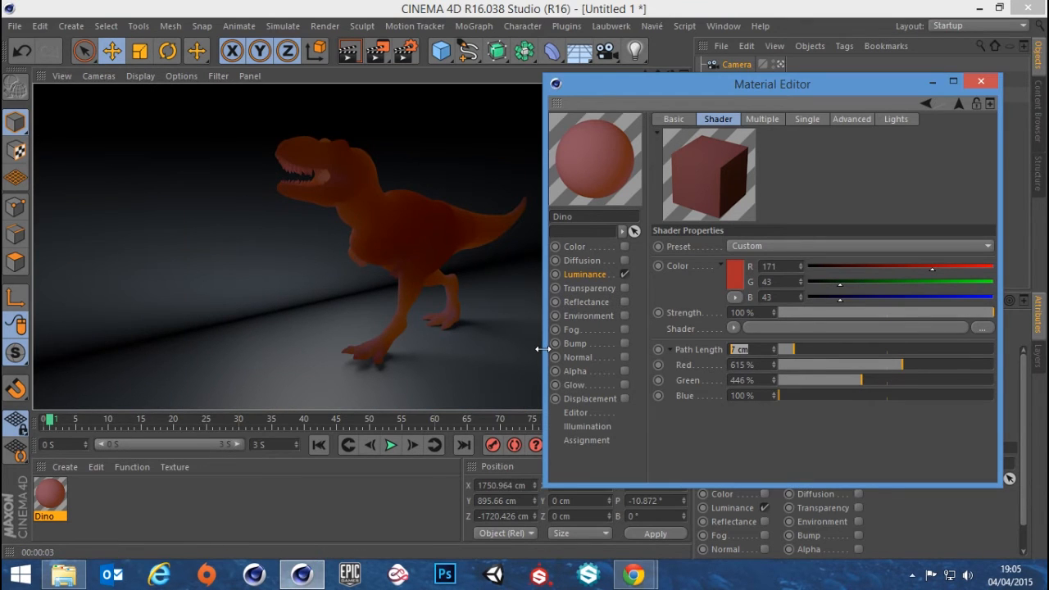
text(5)
key(Return)
click(363, 51)
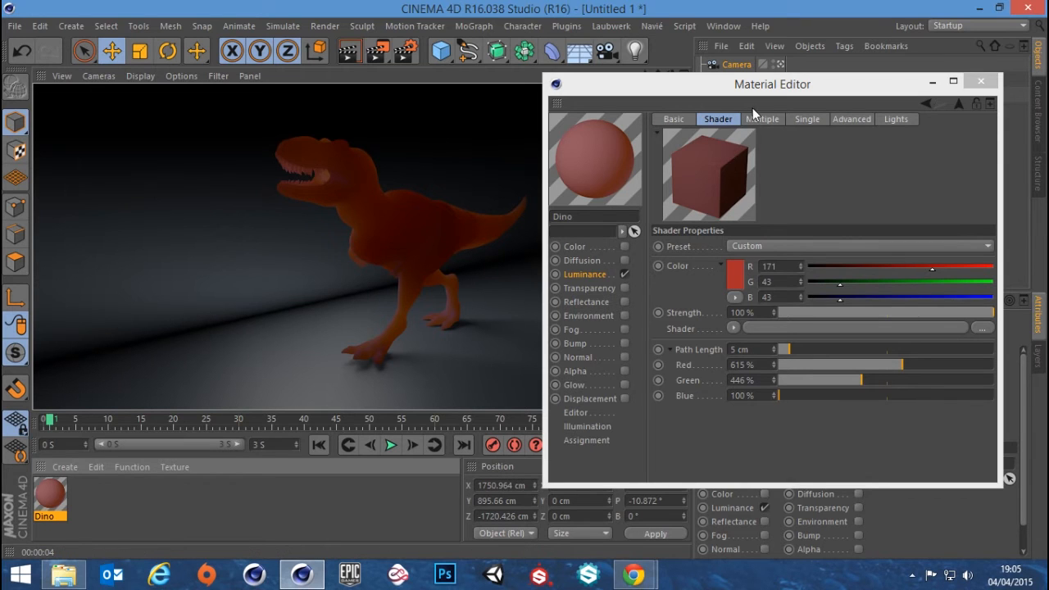
Lower the multiple diffuse threshold to 0.2 and render the active view
click(774, 119)
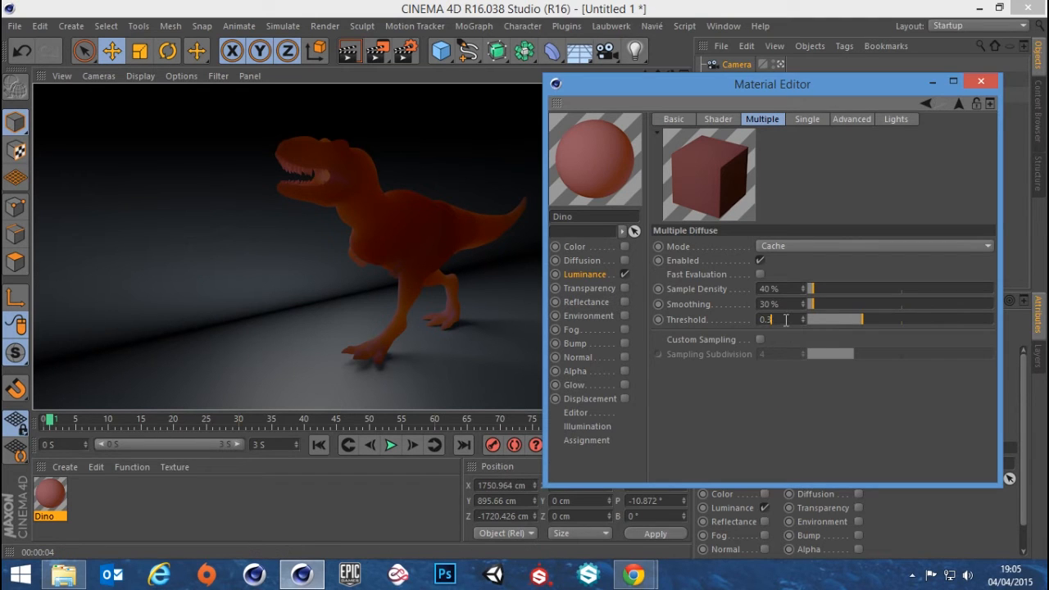
drag(786, 319, 767, 320)
text(2)
key(Return)
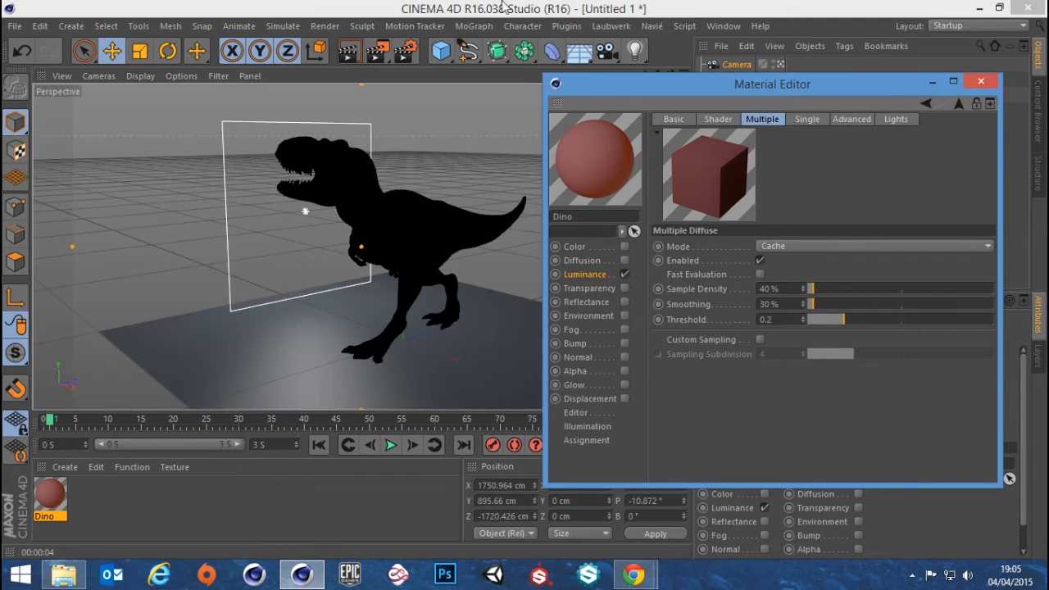
click(344, 56)
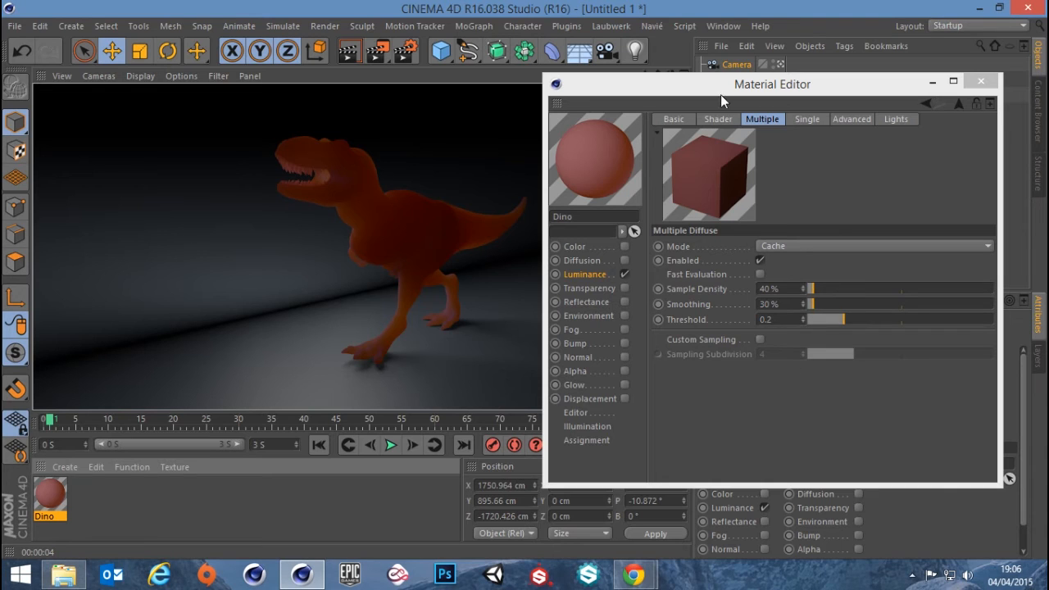
click(721, 118)
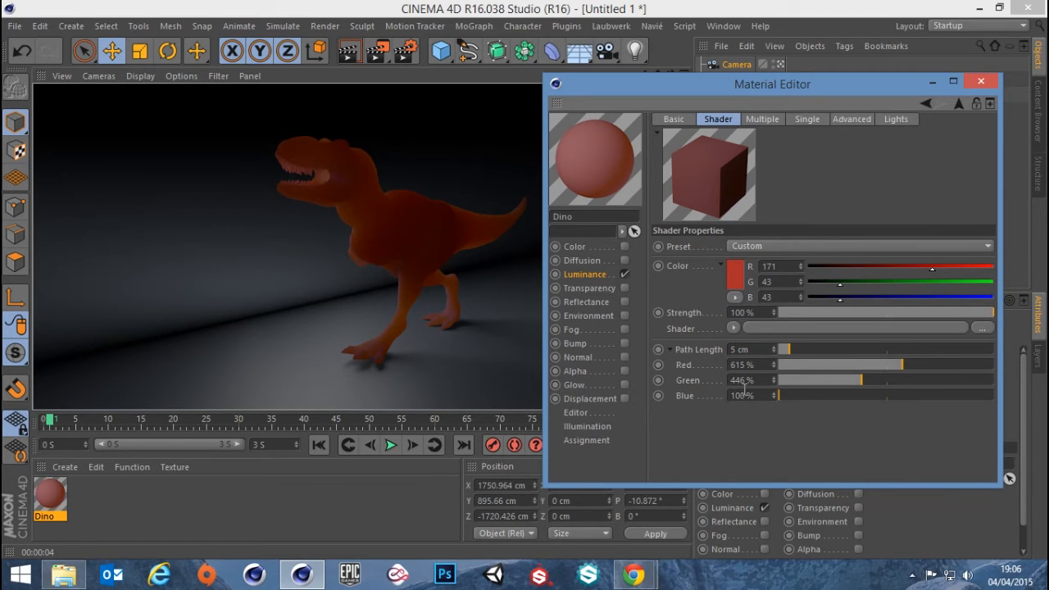
click(752, 349)
click(757, 434)
Remove the Default Specular layer from the Dino material's Reflectance channel
click(583, 302)
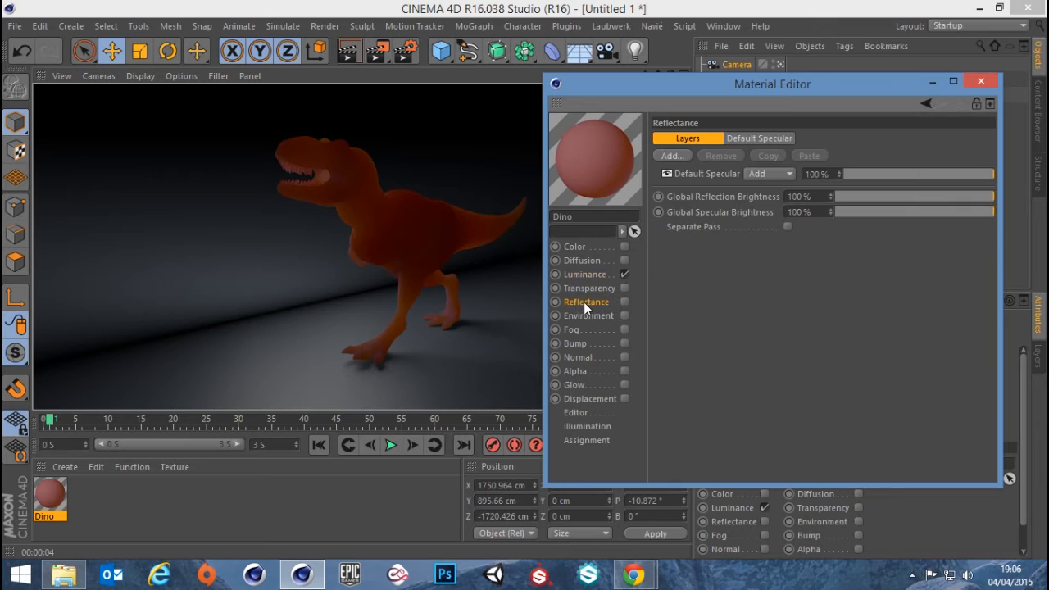
right_click(707, 174)
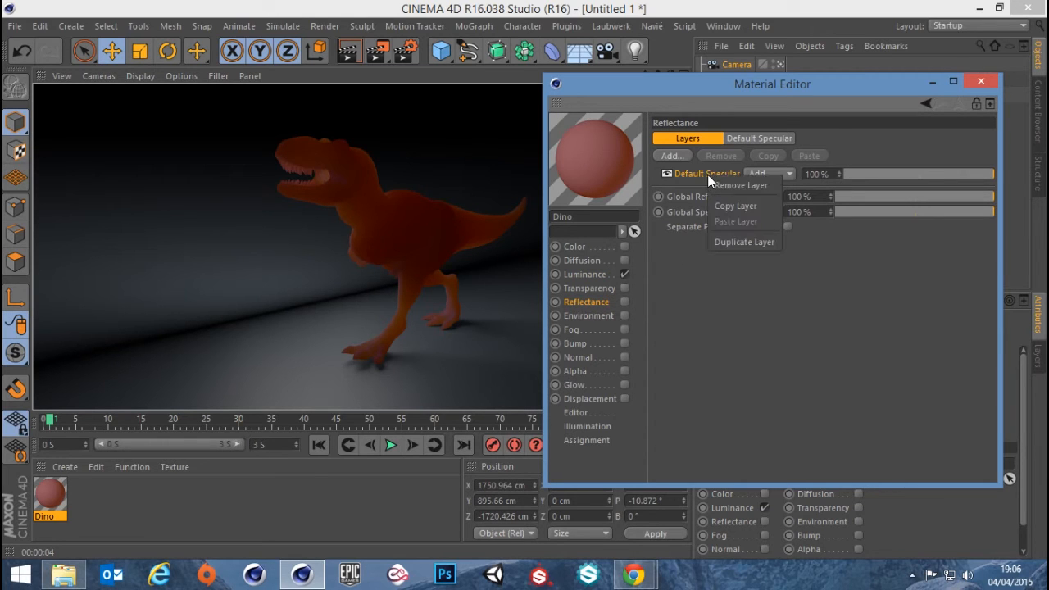
click(722, 186)
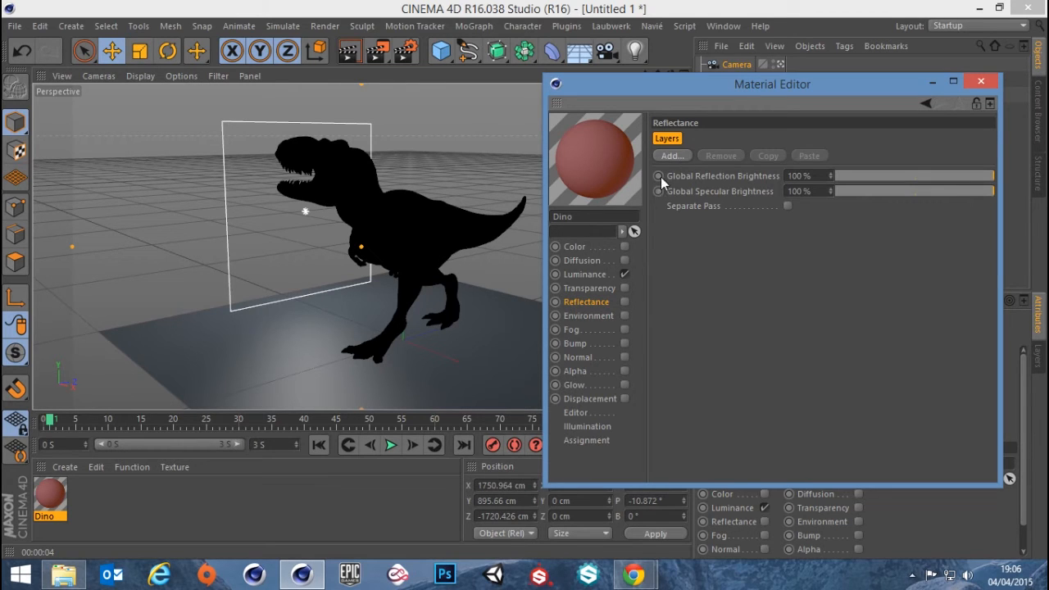
Add a Beckmann layer to the Dino material's reflectance and enable the Reflectance channel
click(670, 155)
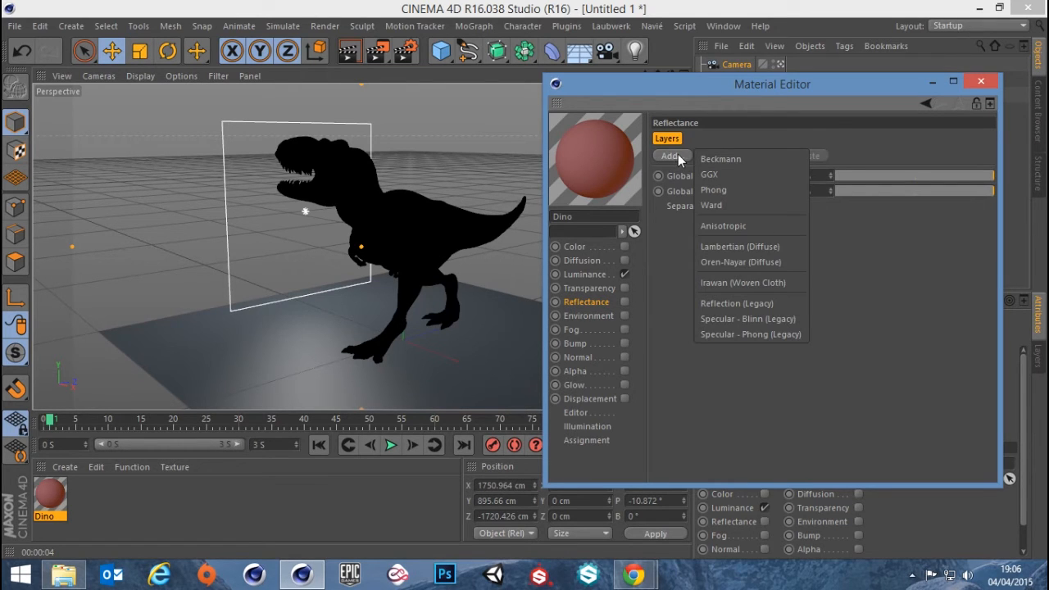
click(731, 157)
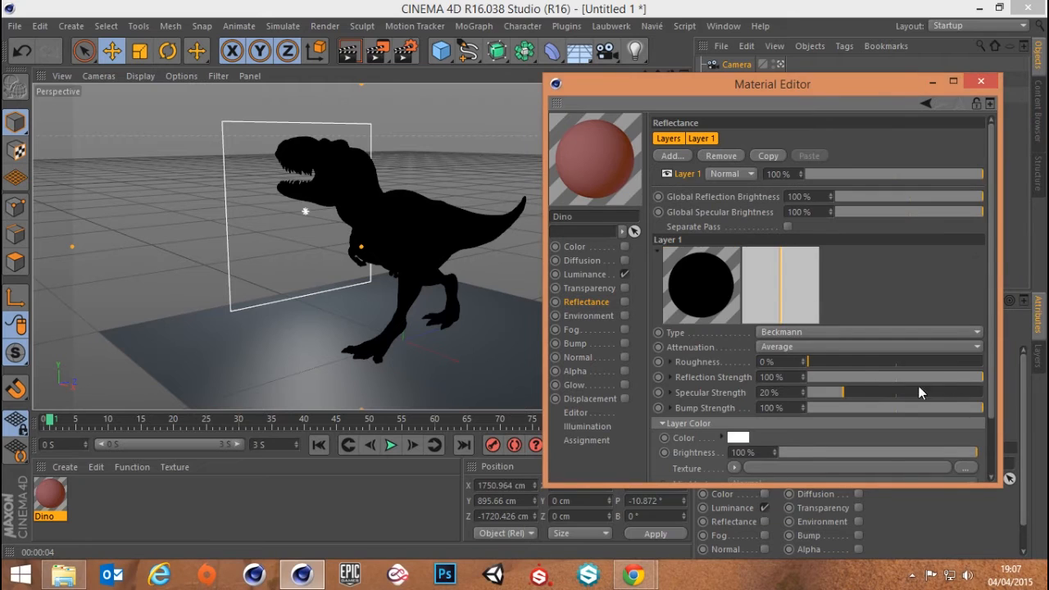
click(624, 300)
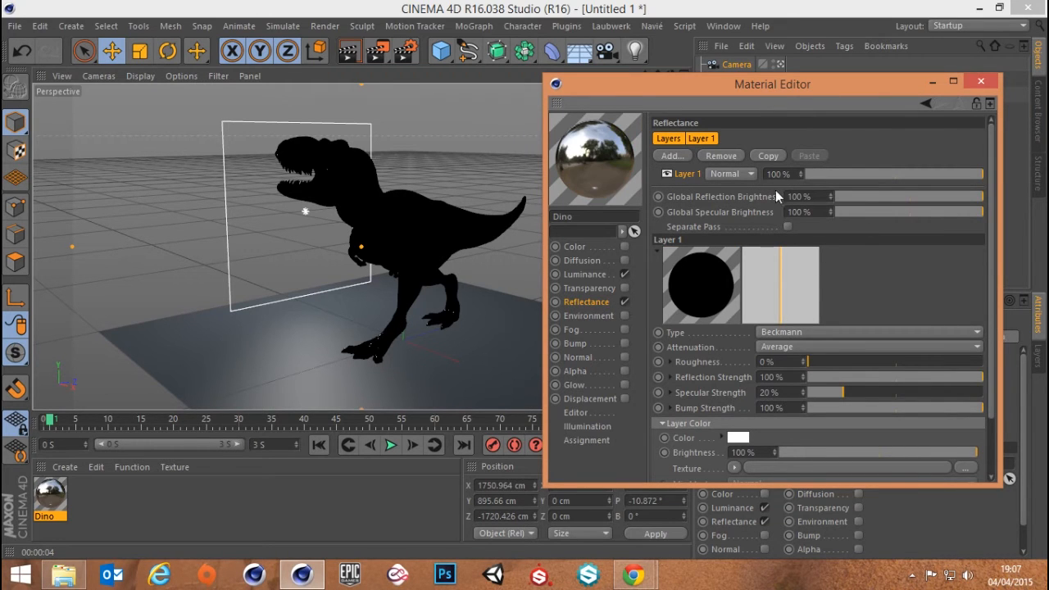
Try the Conductor Fresnel type on the Beckmann layer, and set its Fresnel to Dielectric instead
drag(993, 230, 992, 295)
click(702, 463)
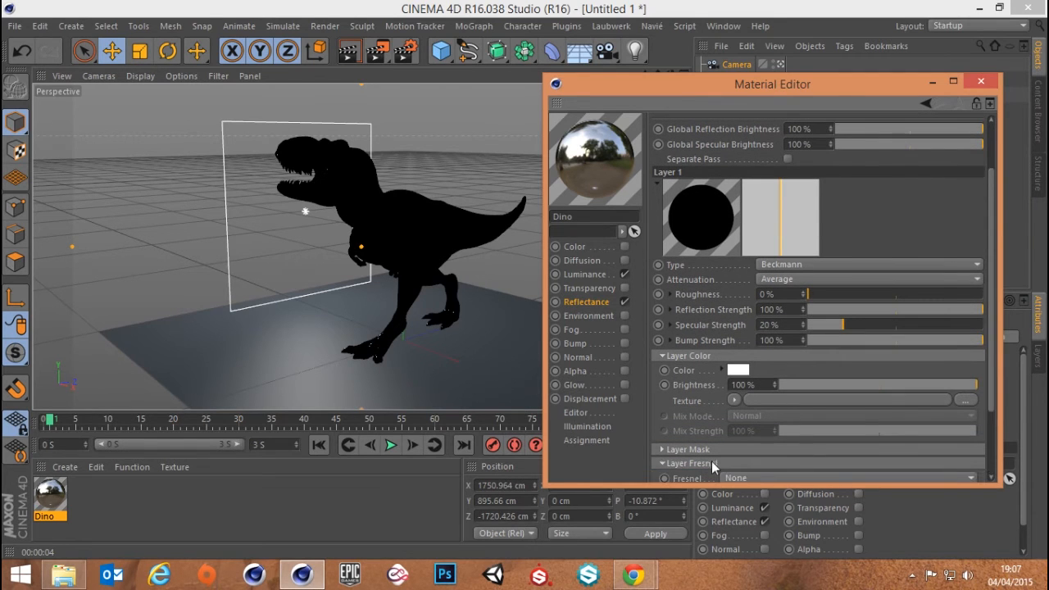
drag(995, 243, 979, 355)
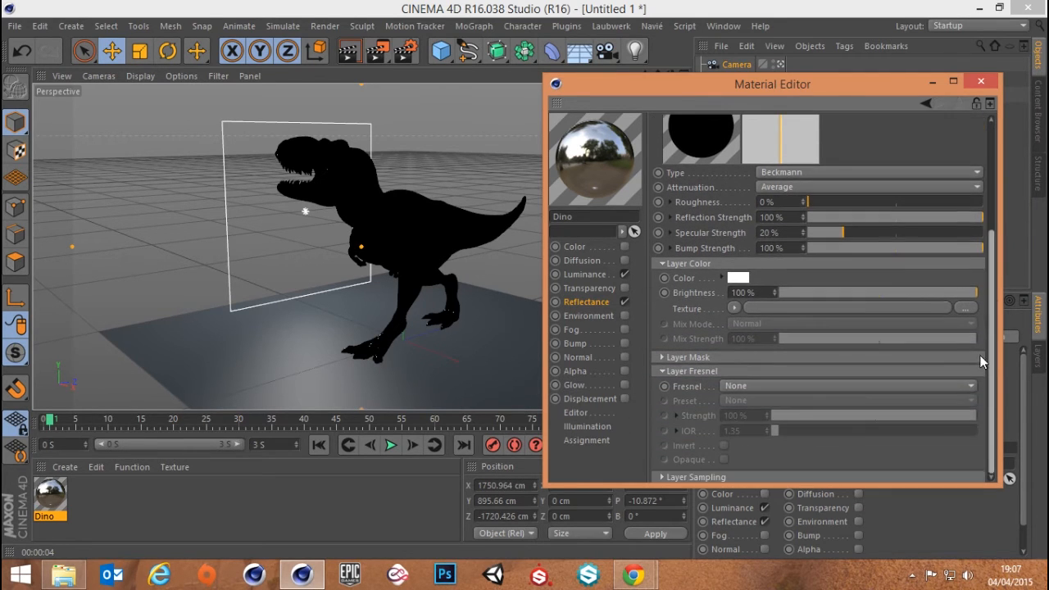
click(731, 383)
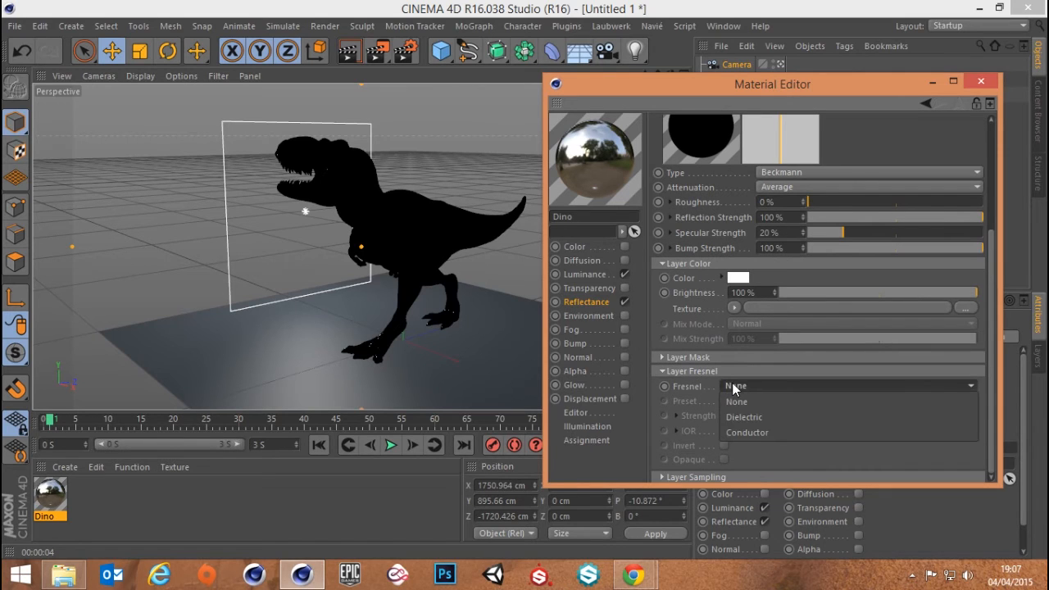
click(752, 433)
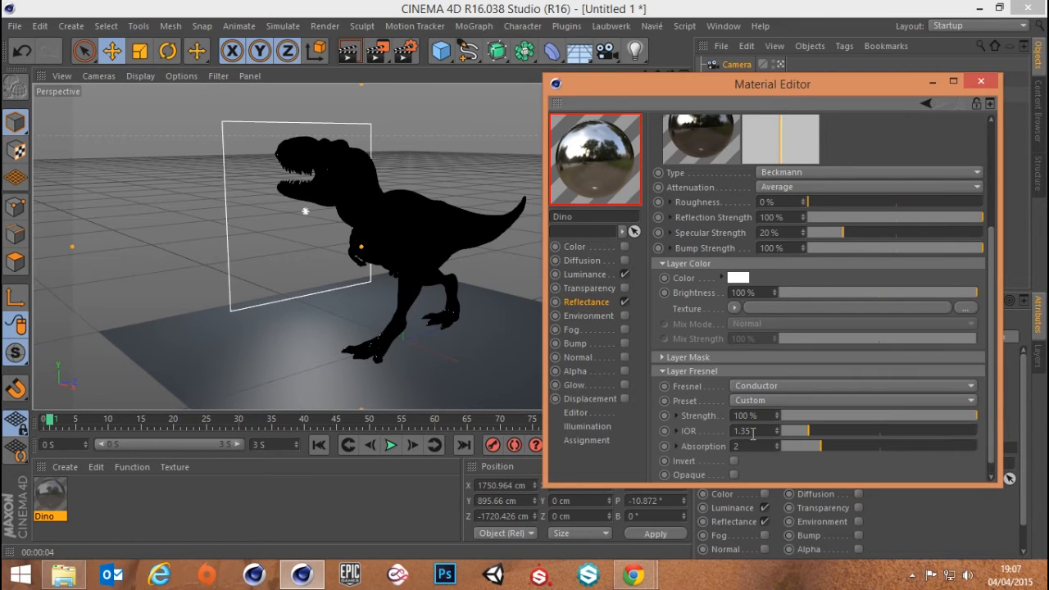
click(759, 384)
click(757, 418)
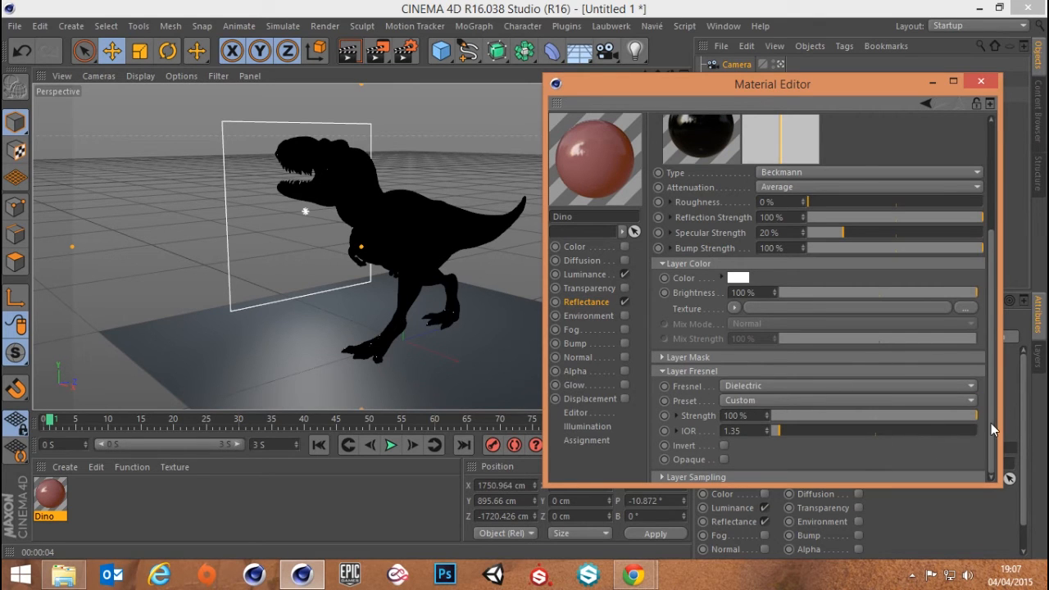
Apply the Water (Ice) preset to the Beckmann layer's Fresnel and close the Material Editor
drag(990, 423, 1000, 446)
click(757, 400)
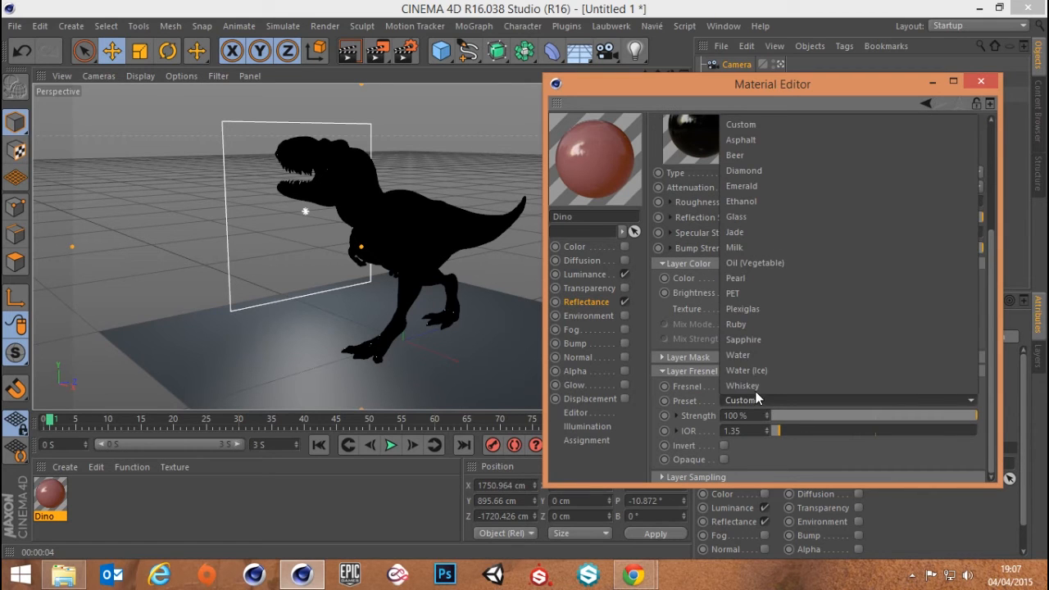
click(750, 371)
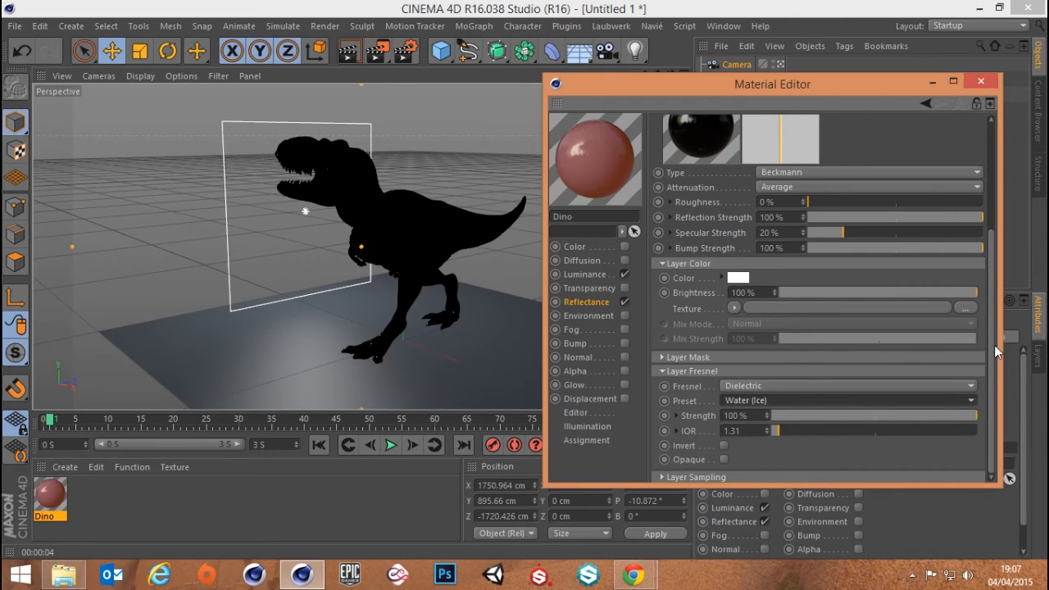
drag(992, 350, 986, 243)
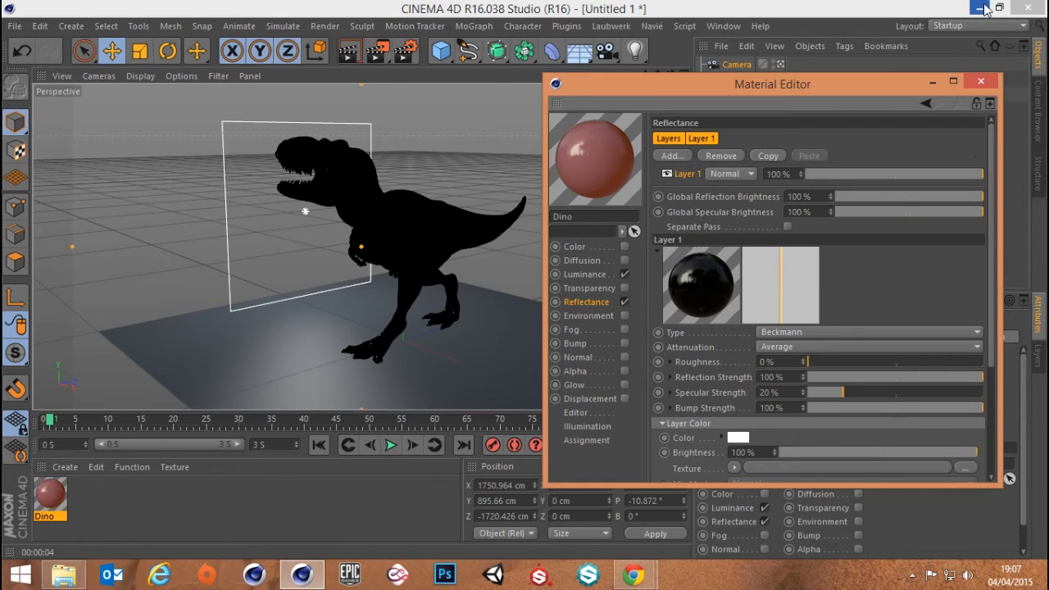
click(983, 82)
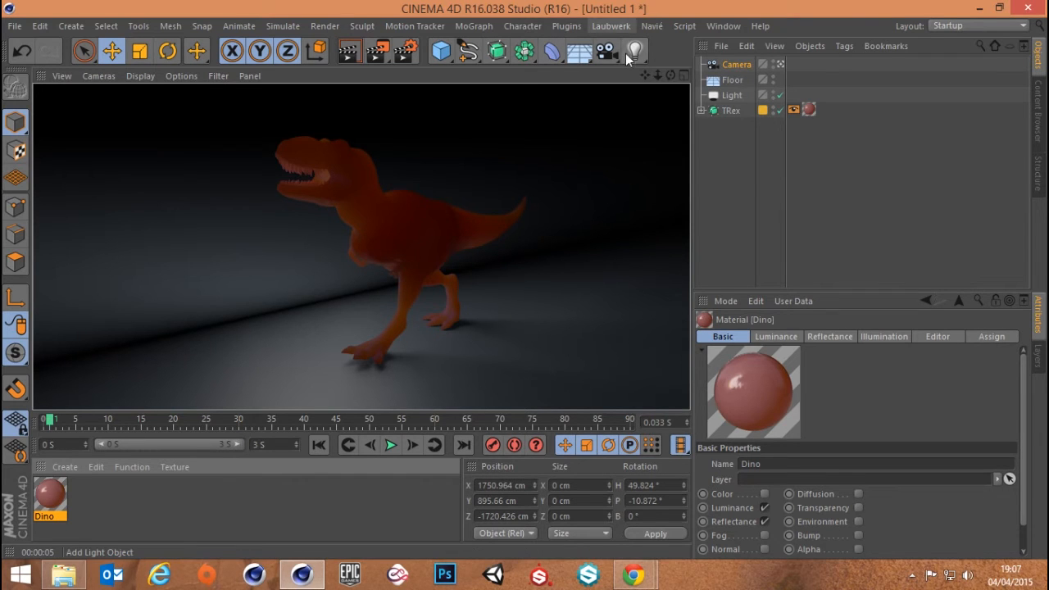
Add a light and move it to about X 654 cm and Y 660 cm, above the floor near the T-Rex's tail
drag(634, 50, 677, 76)
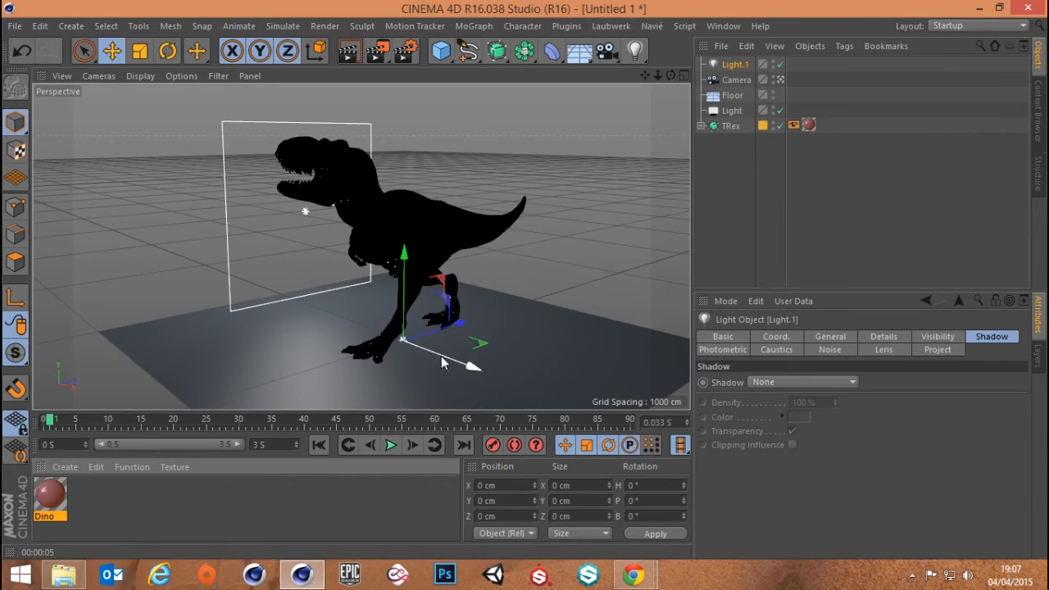
drag(467, 370, 595, 414)
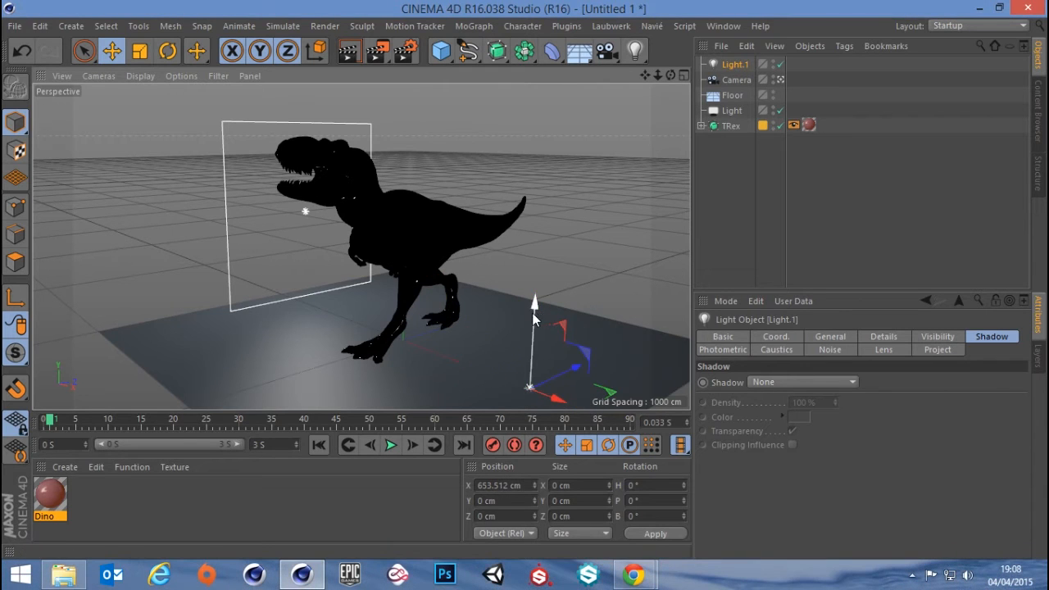
drag(532, 312, 522, 124)
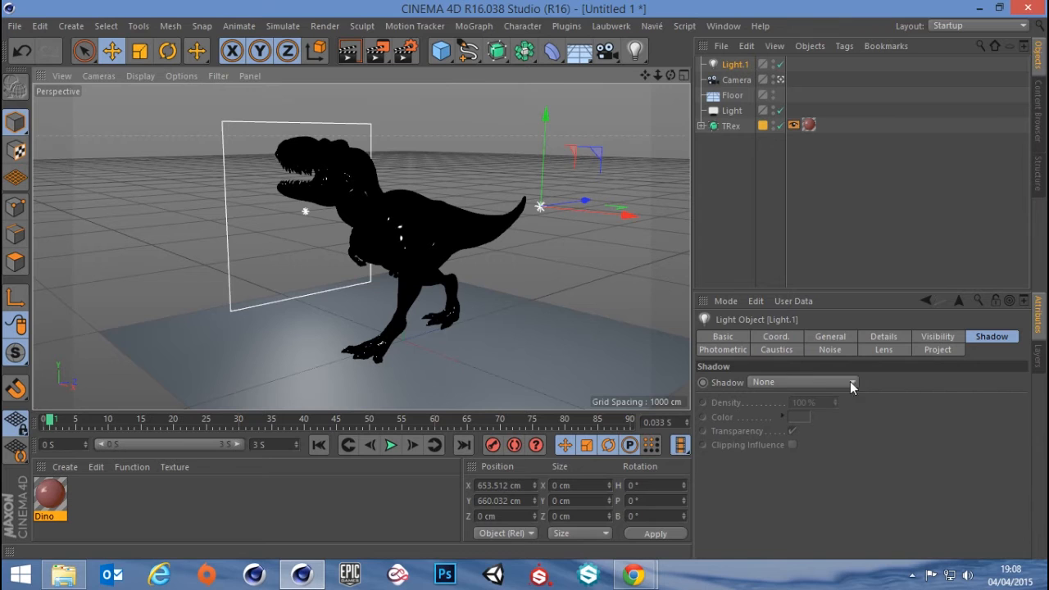
Give the new light an Area shadow and render the active view
click(830, 381)
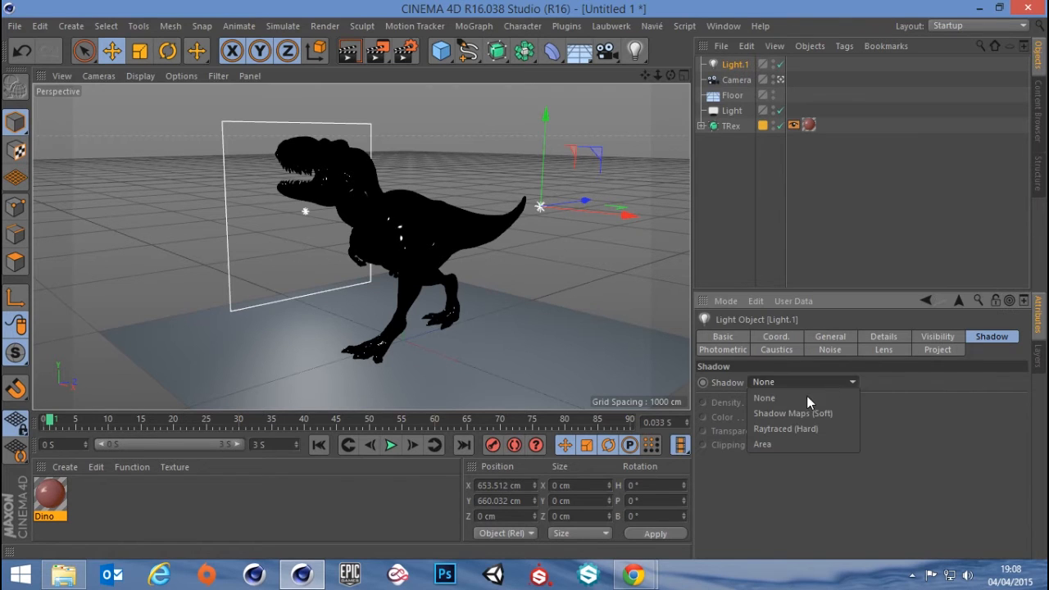
click(775, 444)
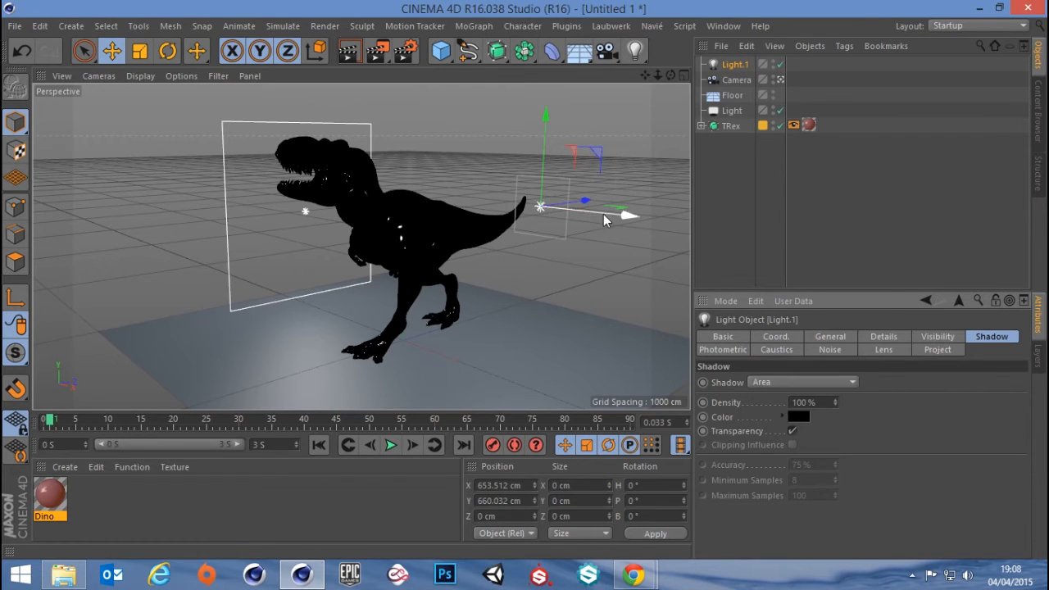
click(779, 382)
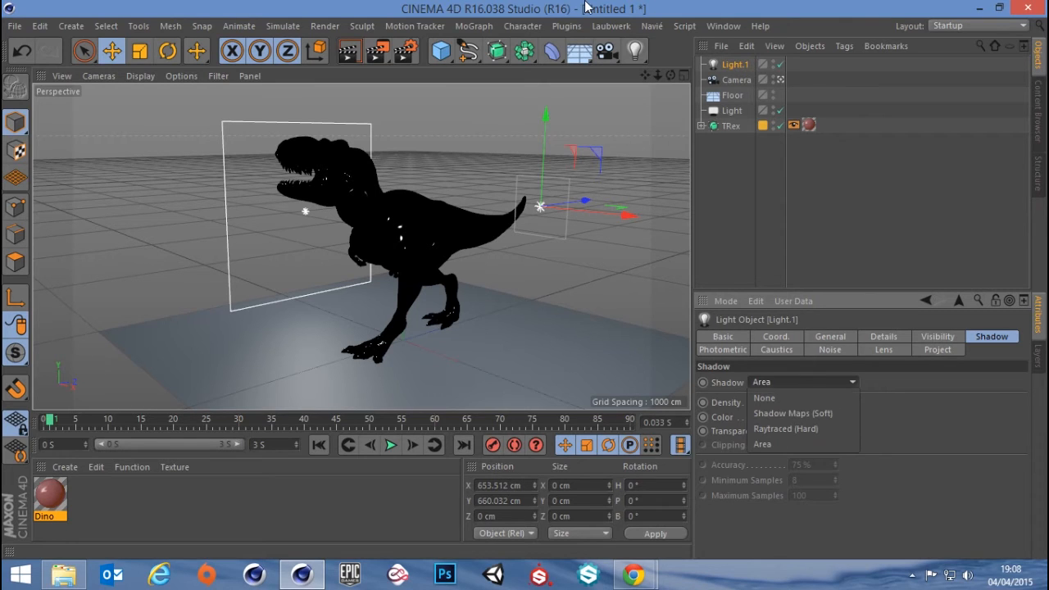
click(348, 50)
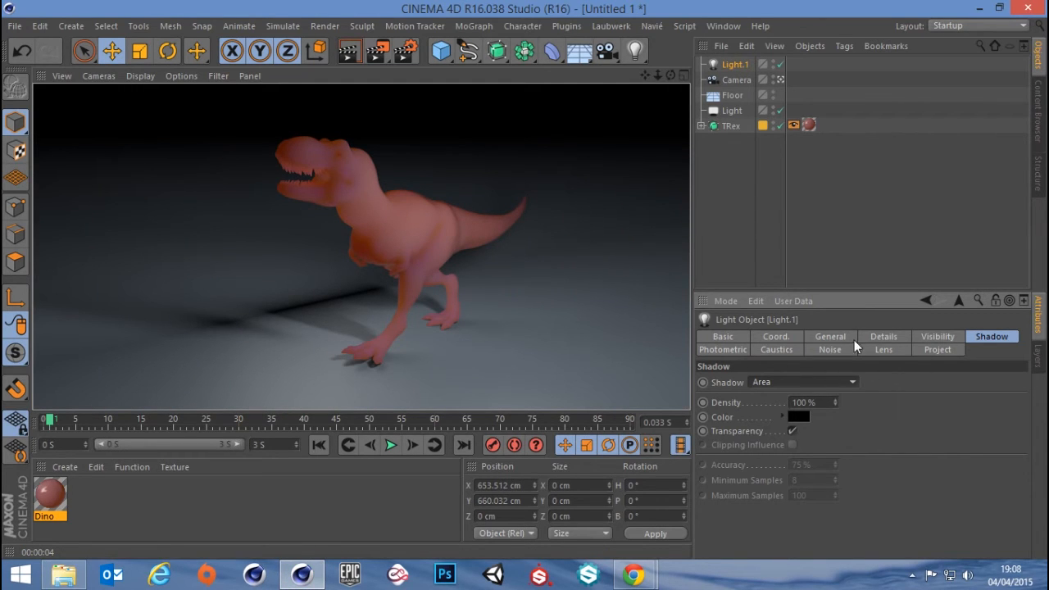
Reduce the new light's intensity to 50%
click(881, 337)
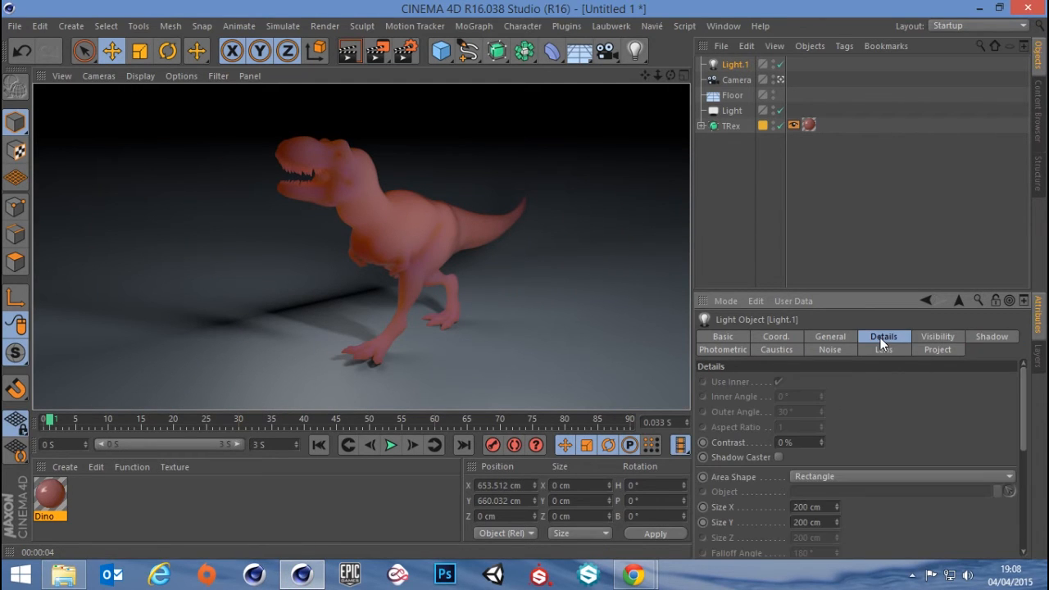
click(830, 337)
click(922, 429)
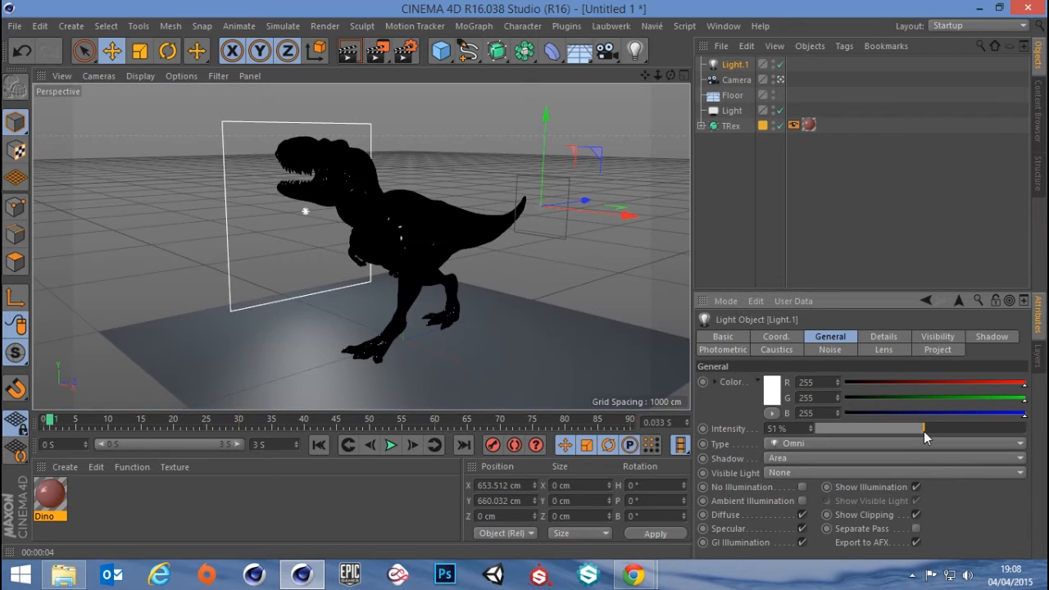
Reduce the second light's intensity to 30% and render the active view to compare the result
click(348, 52)
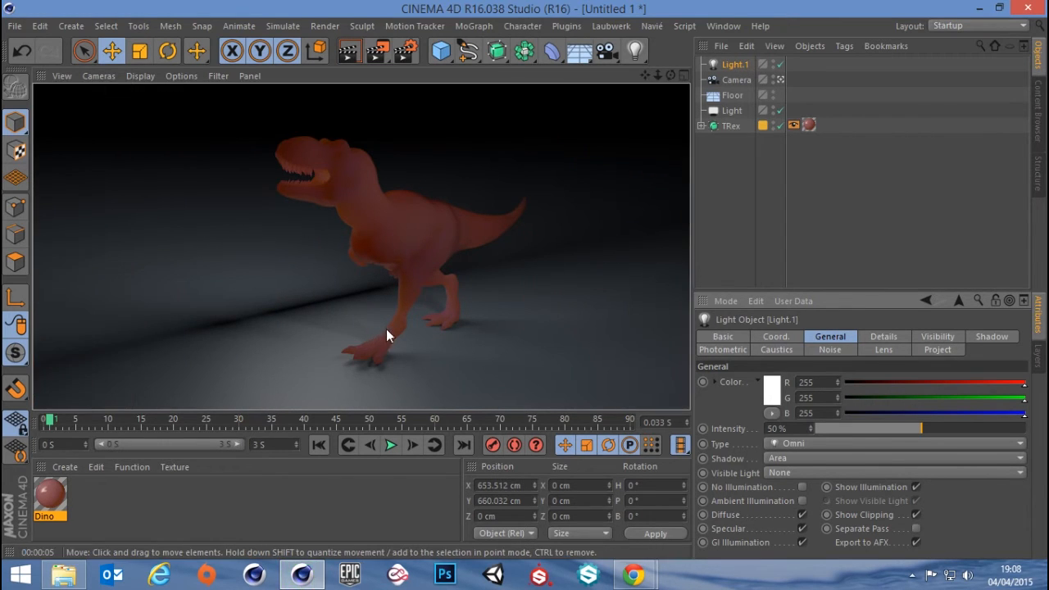
drag(921, 427, 879, 439)
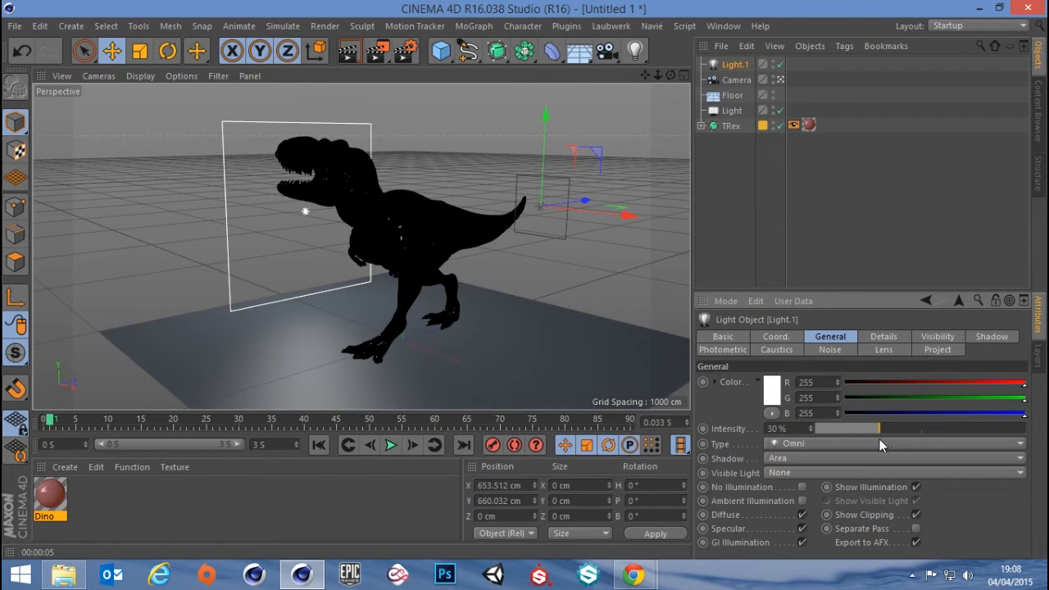
click(345, 51)
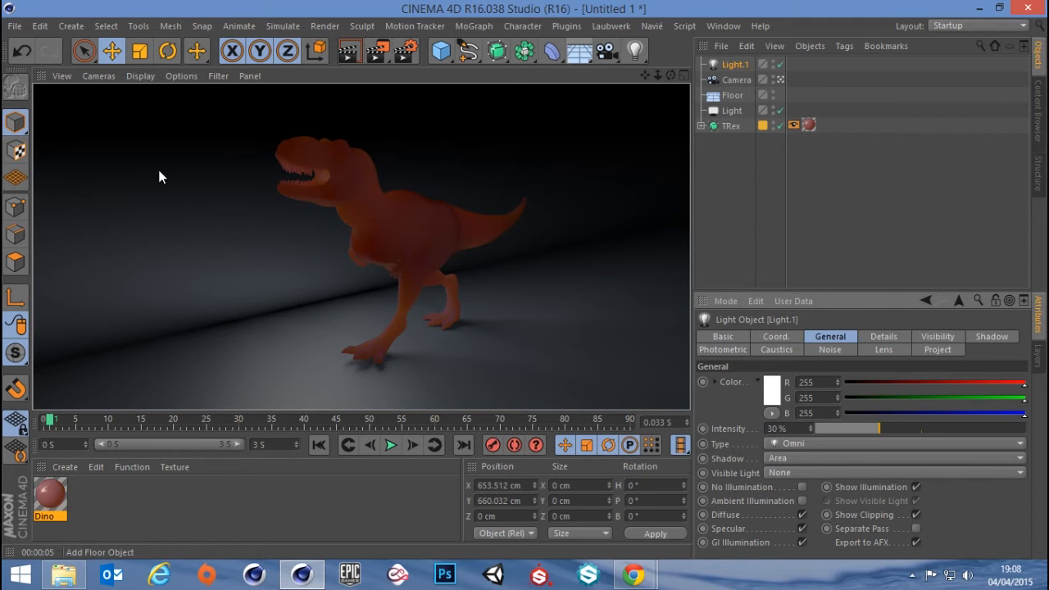
Leave the scene camera's view and frame the T-Rex's head in the perspective viewport
click(780, 80)
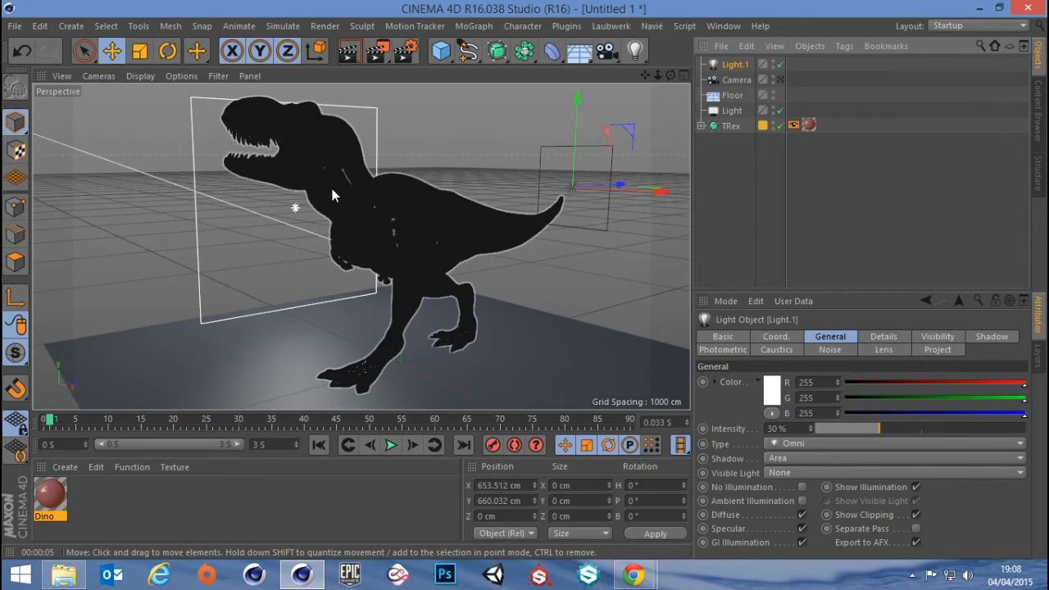
alt+middle_drag(346, 172, 447, 247)
scroll(417, 247, up, 4)
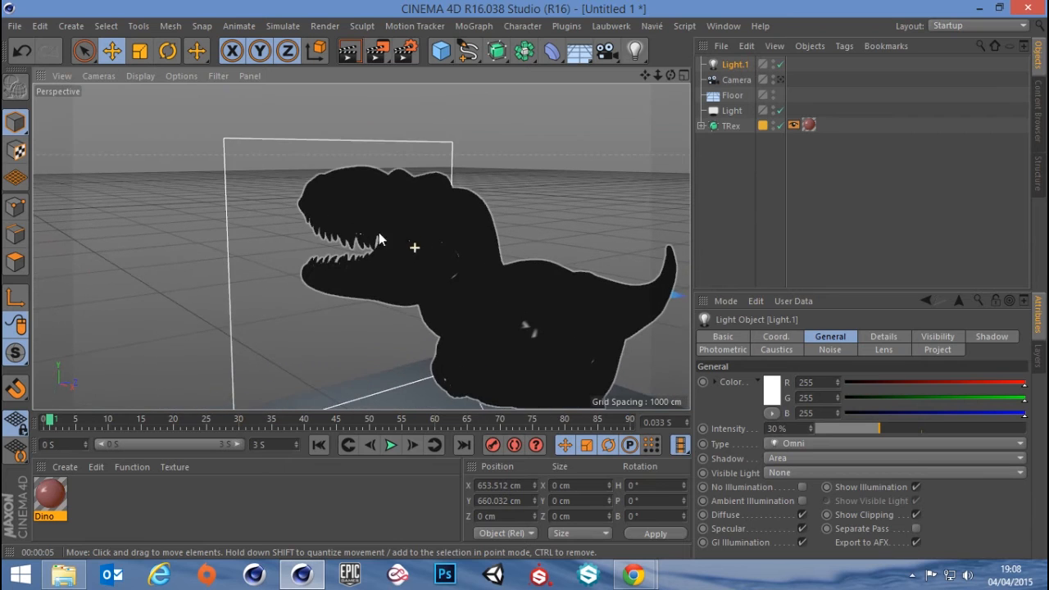
scroll(377, 226, down, 1)
Expand the TRex hierarchy and inspect its Connect object and the Teeth, Body, L_Eye and R_Eye meshes
click(702, 126)
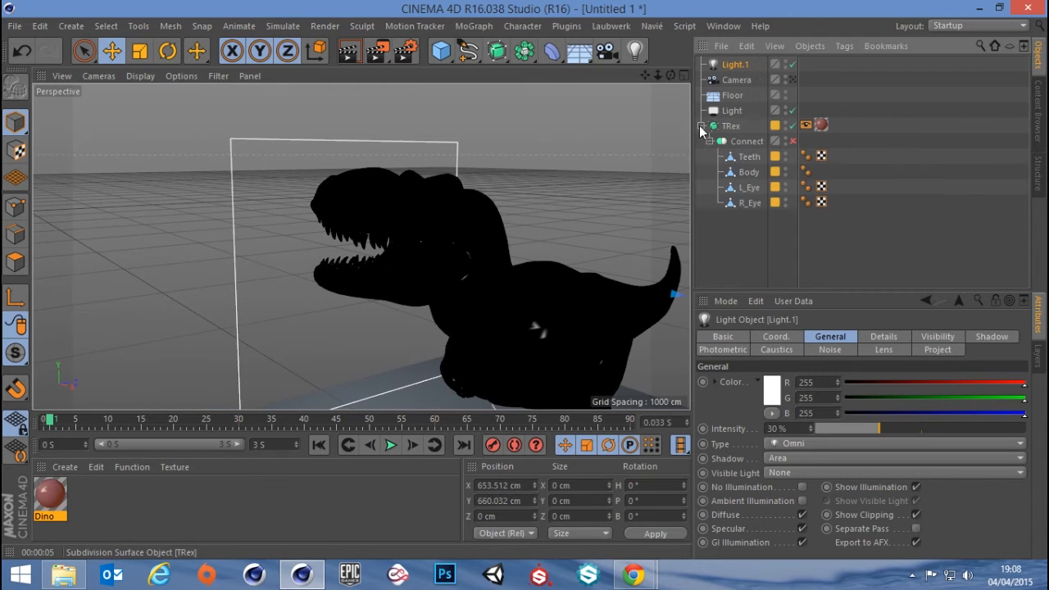
click(732, 127)
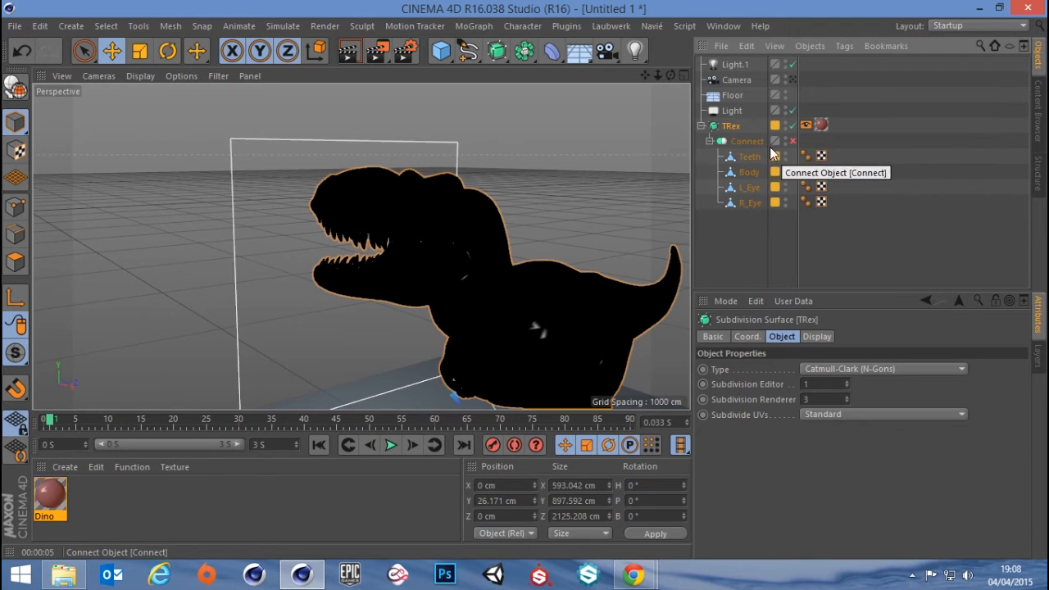
drag(756, 235, 746, 161)
click(738, 234)
click(744, 141)
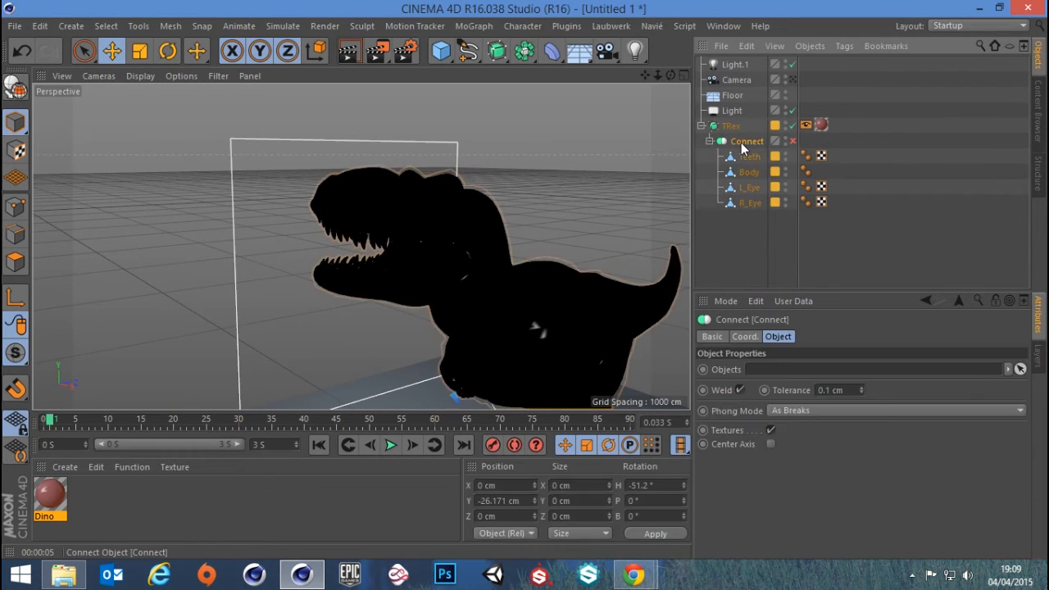
click(791, 141)
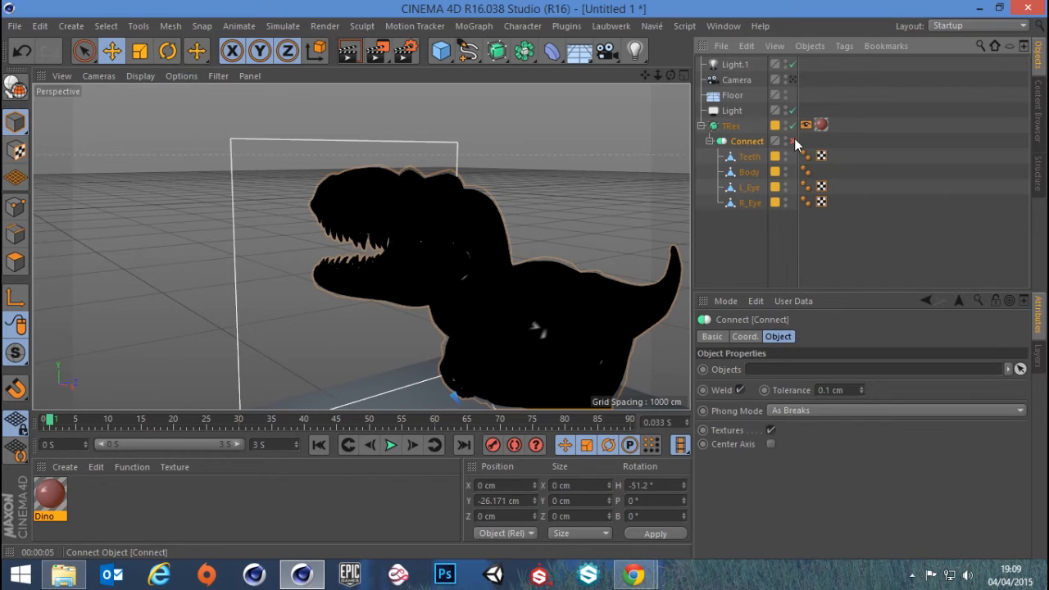
click(744, 158)
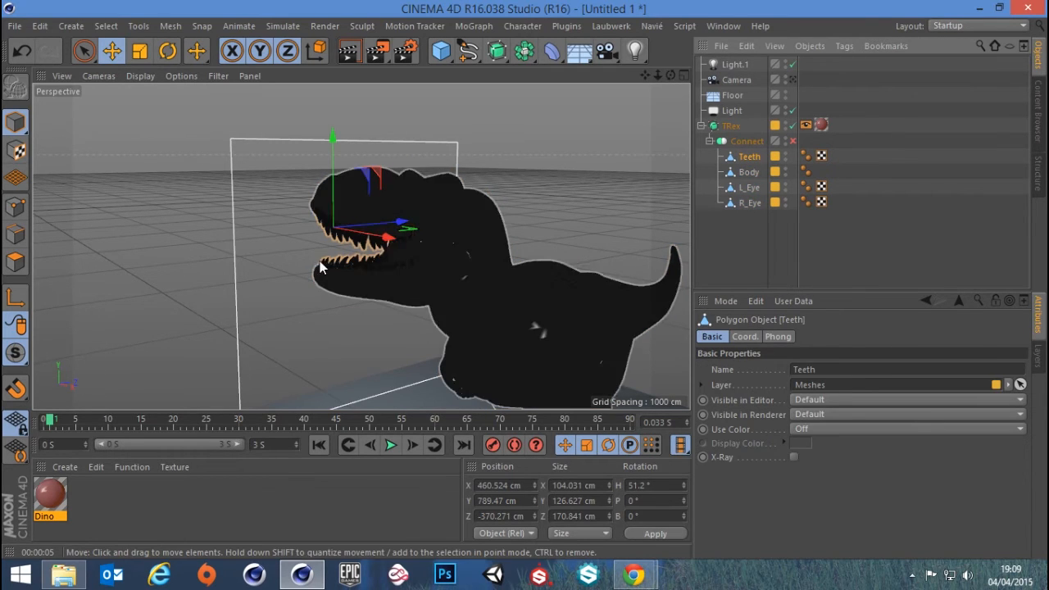
scroll(368, 276, up, 2)
scroll(368, 276, up, 3)
click(747, 173)
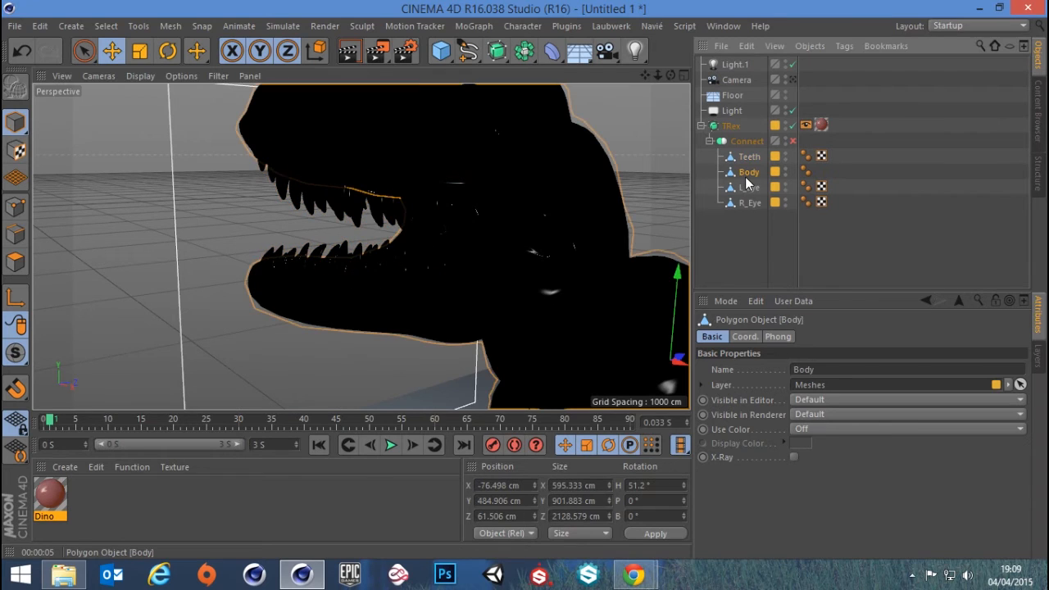
click(747, 188)
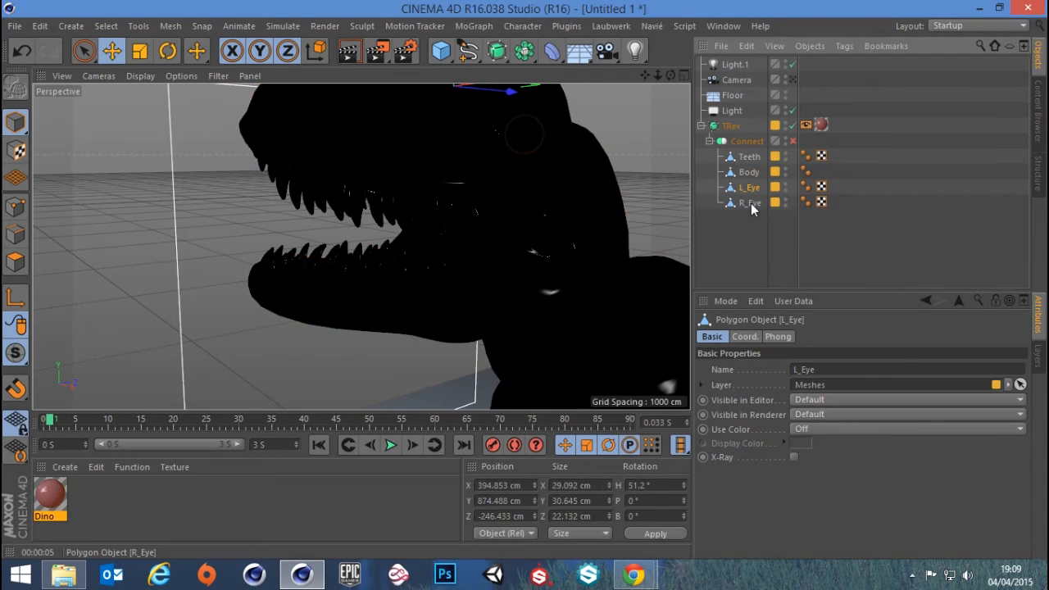
click(750, 203)
alt+middle_drag(539, 159, 541, 238)
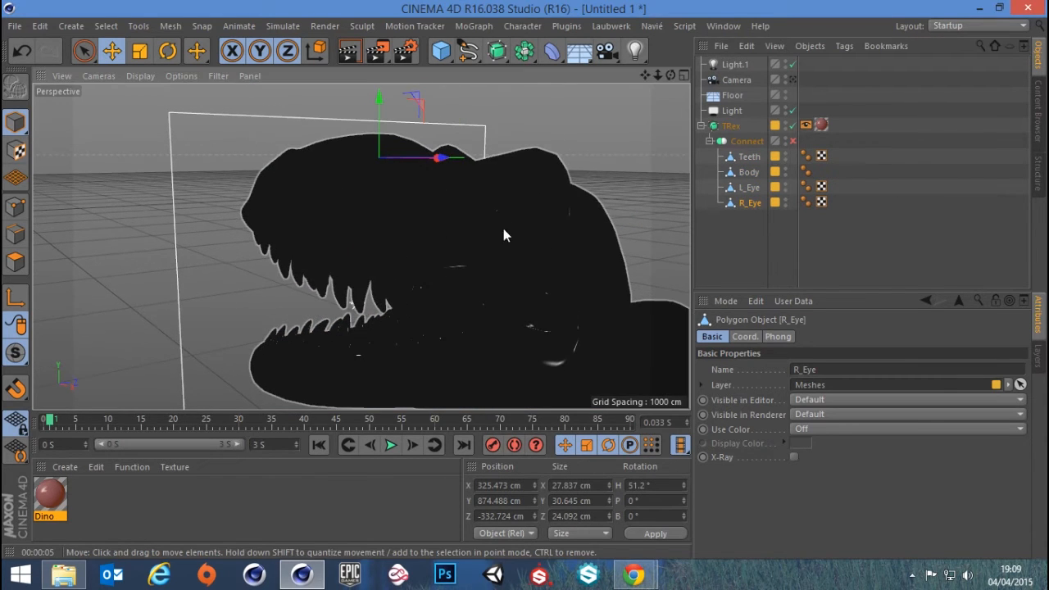
click(749, 189)
Render a close-up of the T-Rex's open jaws in the viewport and the Picture Viewer to judge the material
alt+drag(421, 260, 410, 195)
click(359, 59)
scroll(429, 190, up, 1)
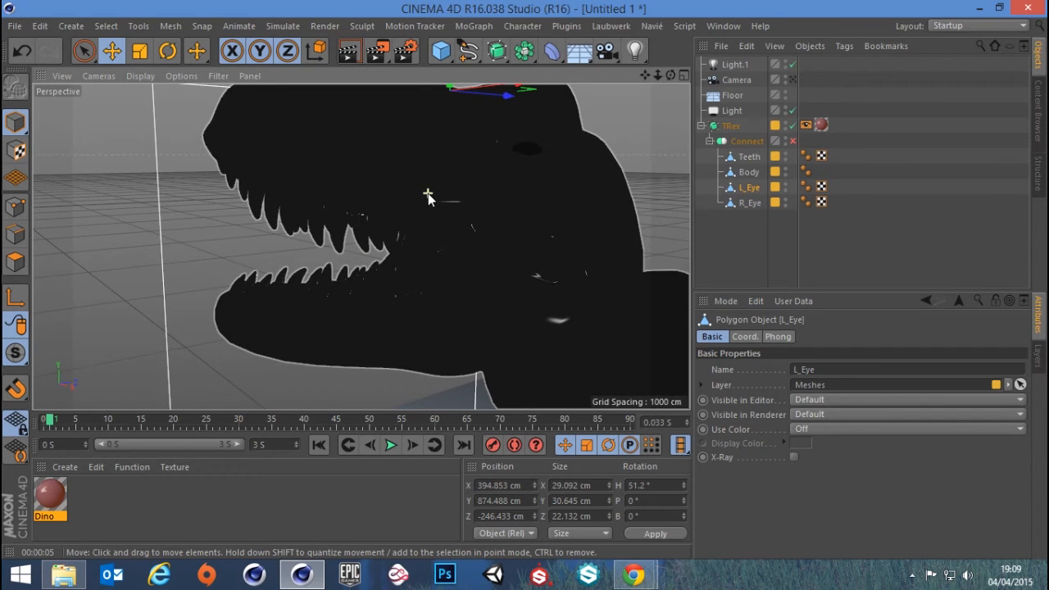
alt+middle_drag(428, 188, 419, 200)
scroll(419, 199, down, 3)
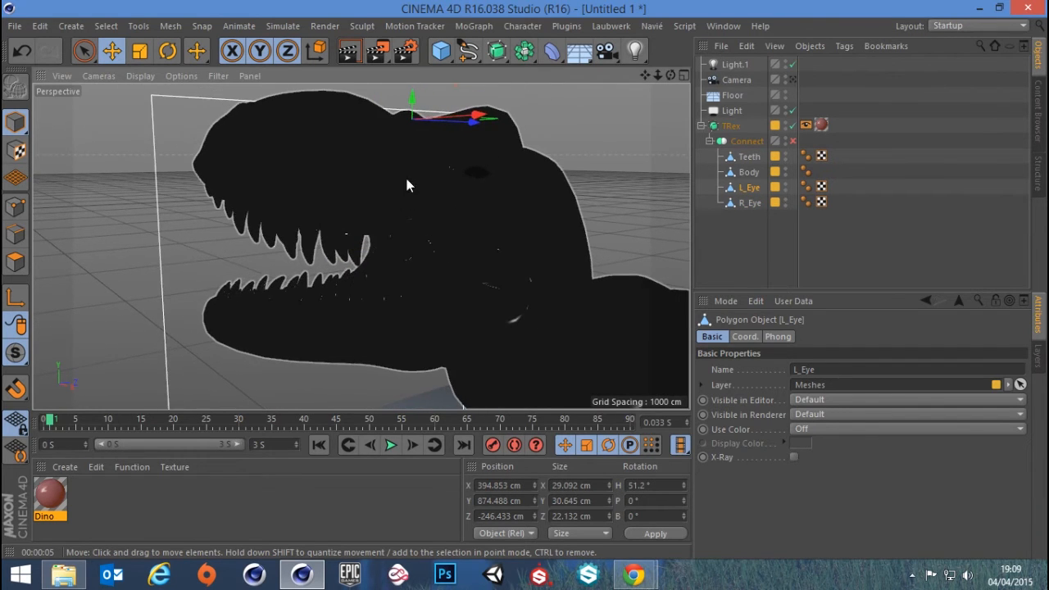
click(357, 60)
click(353, 53)
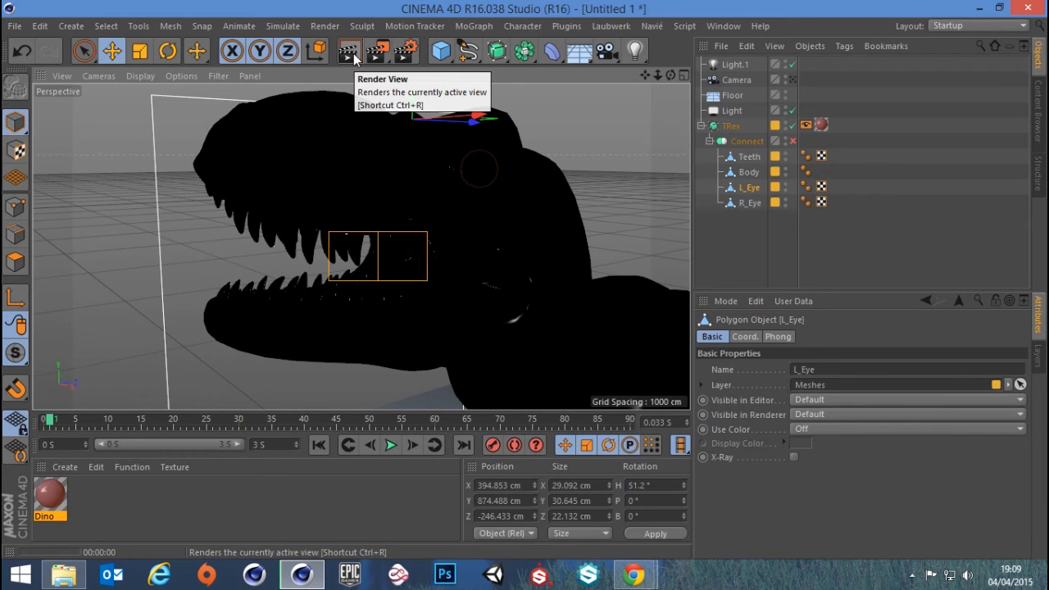
click(728, 261)
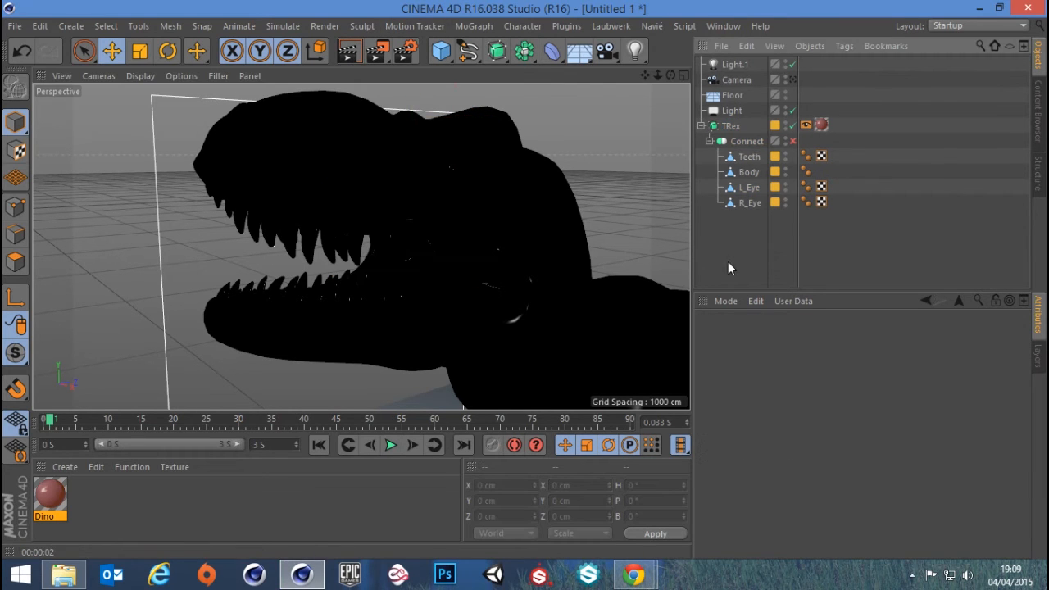
click(379, 51)
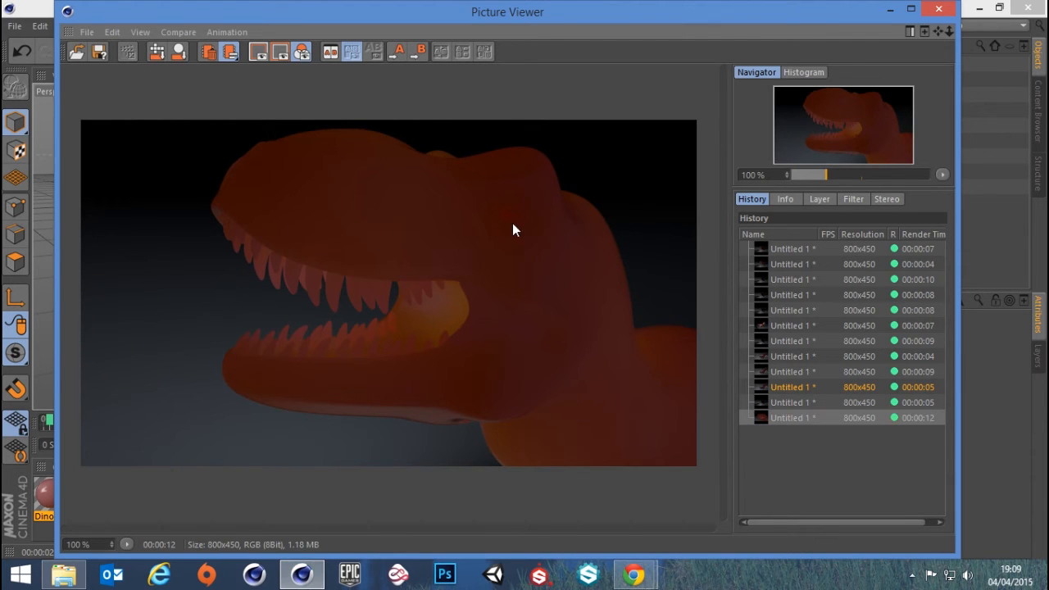
click(938, 8)
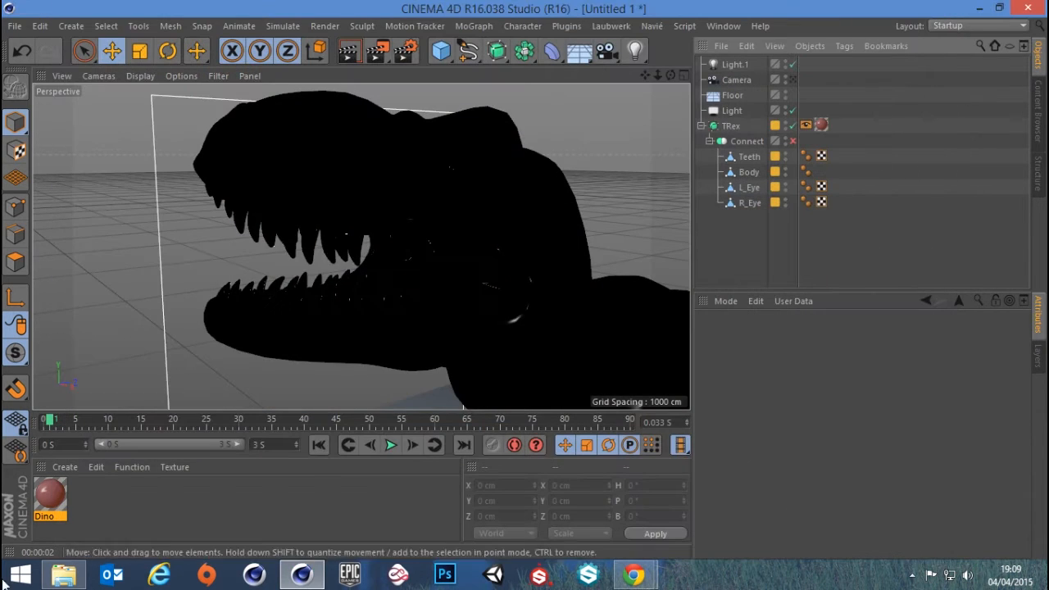
Enable the Color channel on the Dino material, close the Material Editor and render the active view
double_click(51, 497)
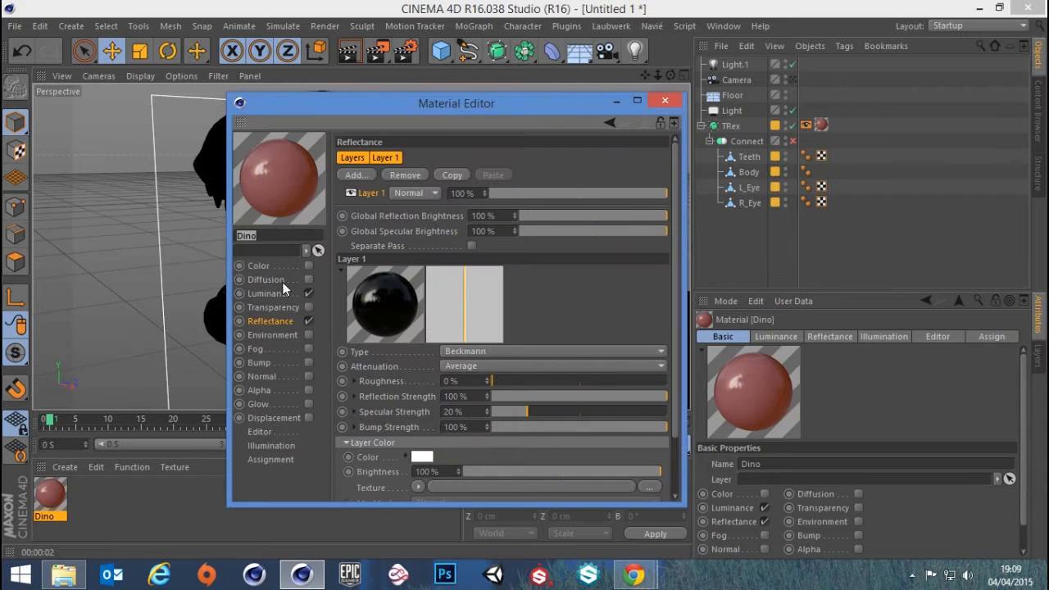
click(271, 292)
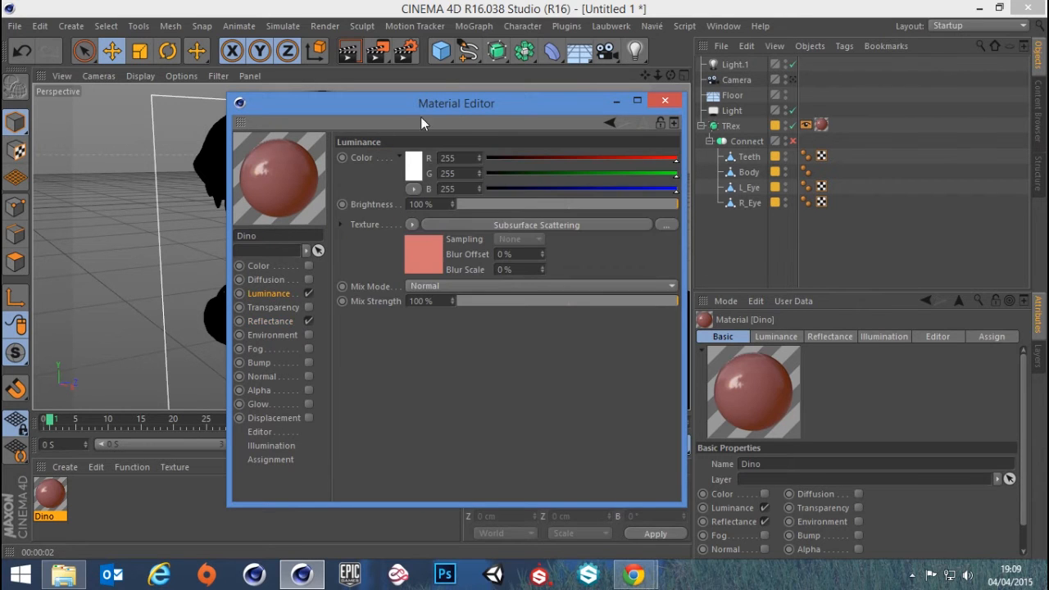
drag(428, 104, 678, 116)
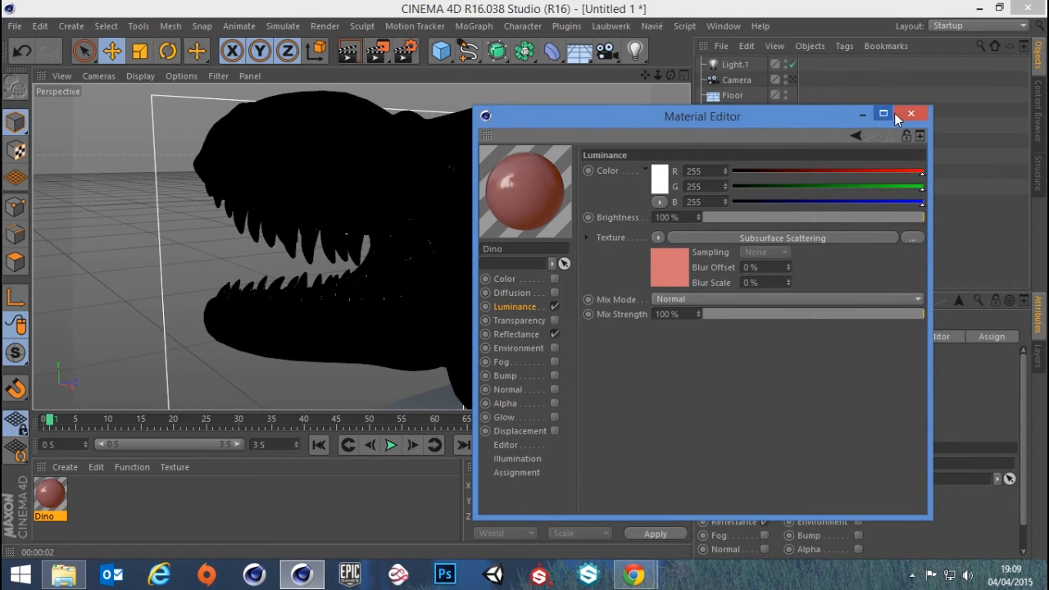
click(501, 280)
click(553, 278)
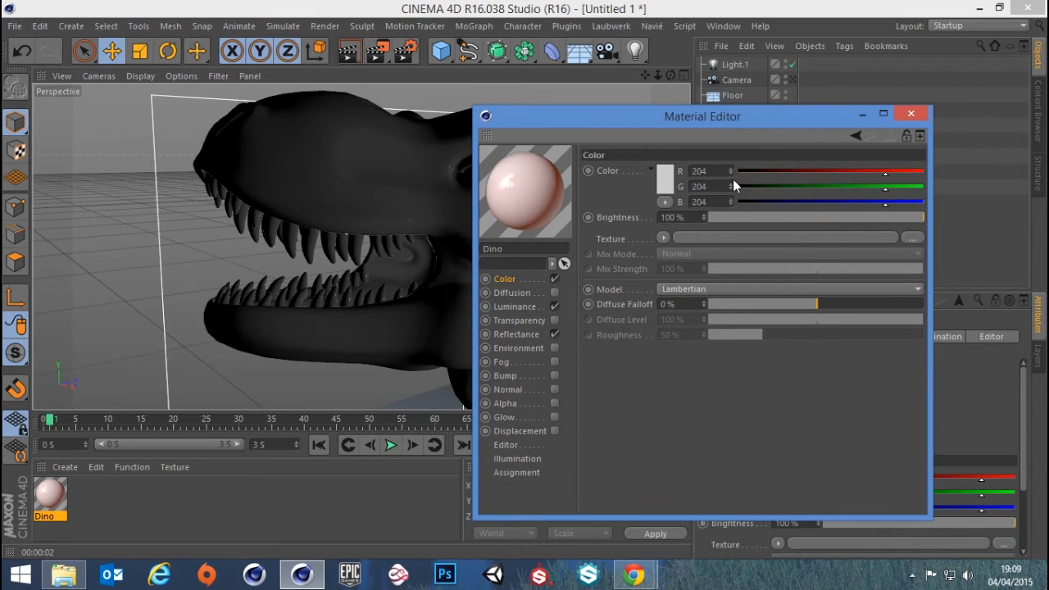
click(920, 117)
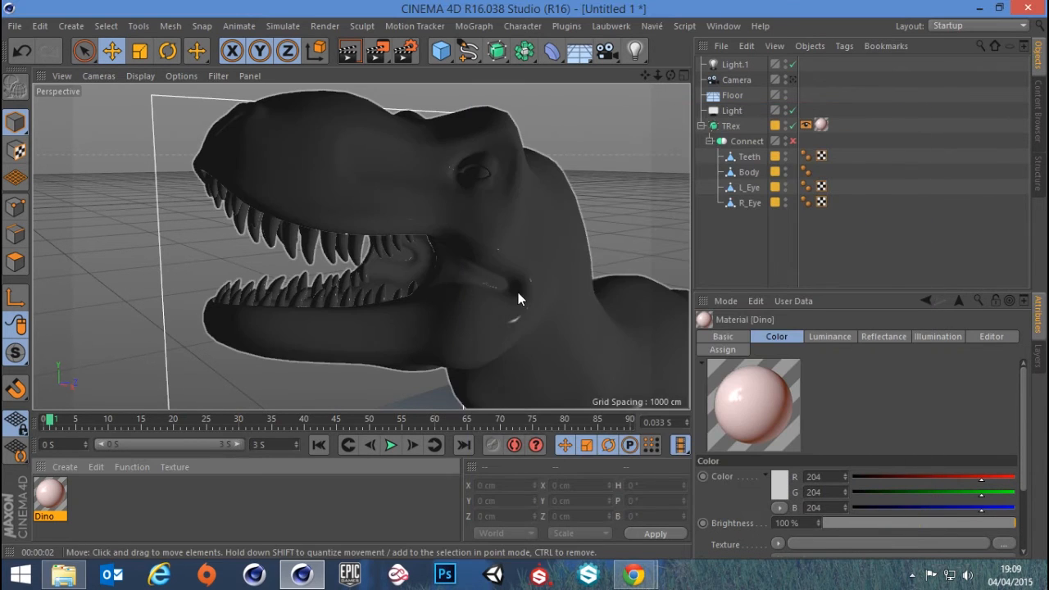
click(352, 52)
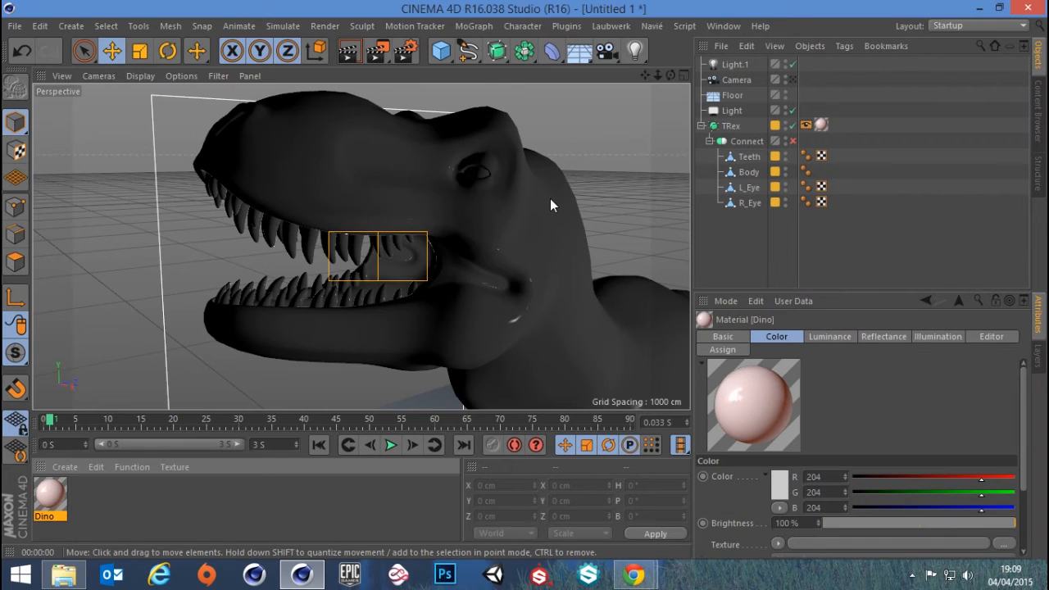
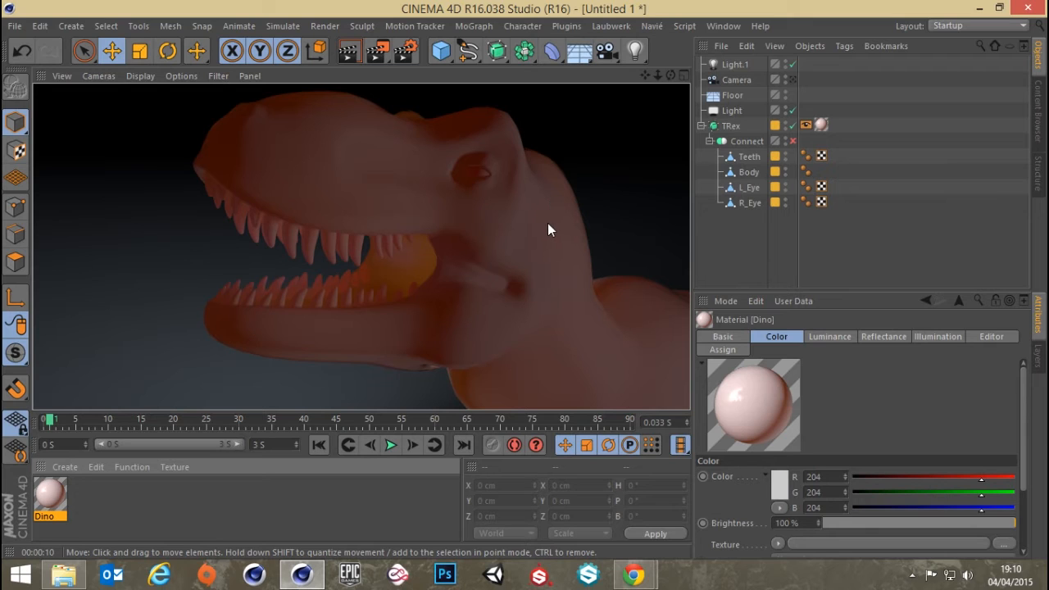
Zoom out to the whole T-Rex, return to the scene camera's view and render it
scroll(543, 239, down, 6)
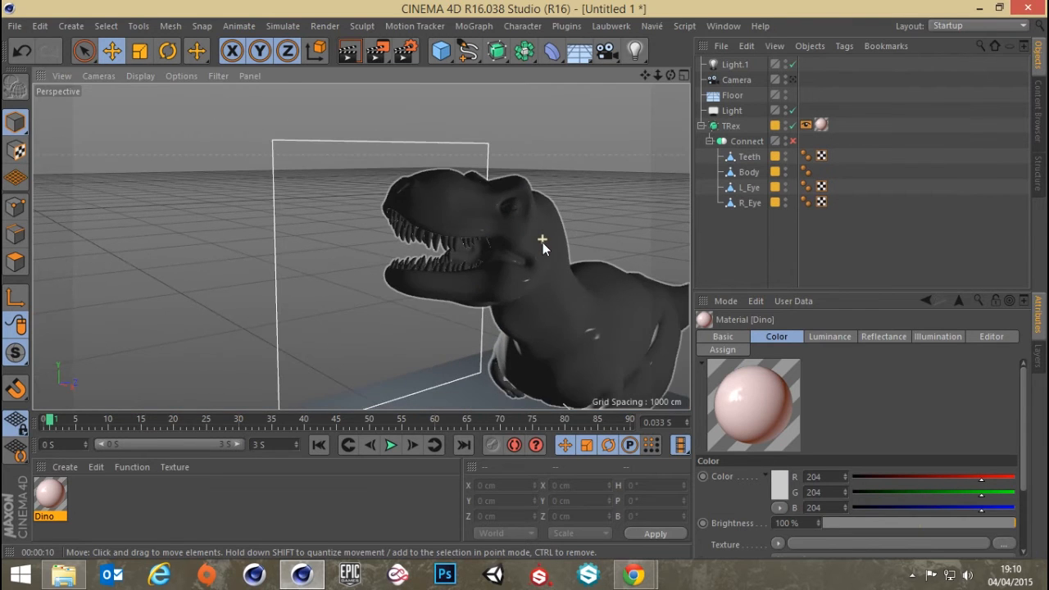
alt+middle_drag(617, 245, 407, 176)
scroll(414, 190, down, 4)
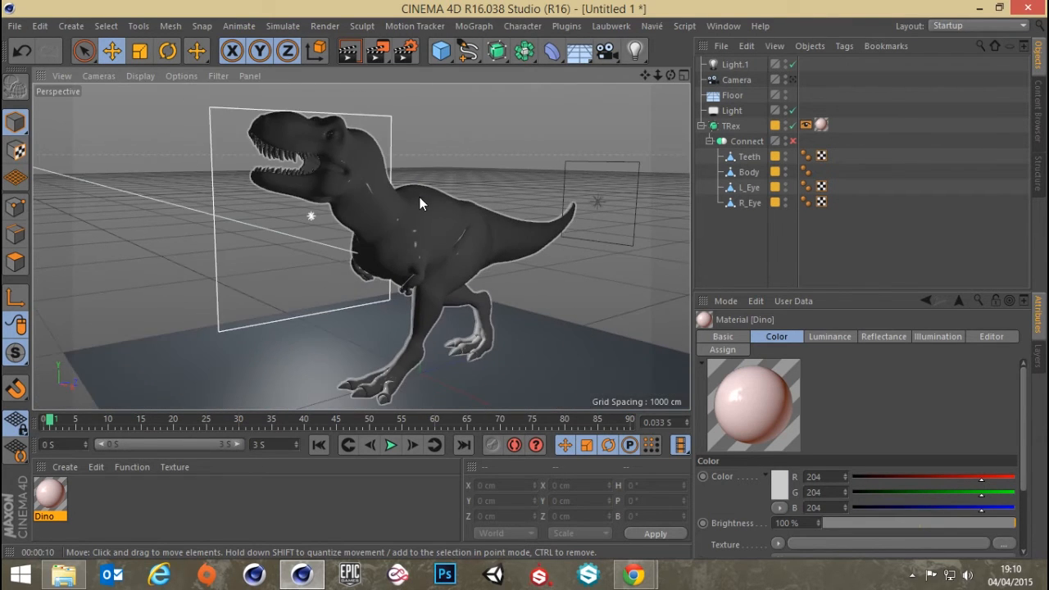
click(793, 80)
click(348, 55)
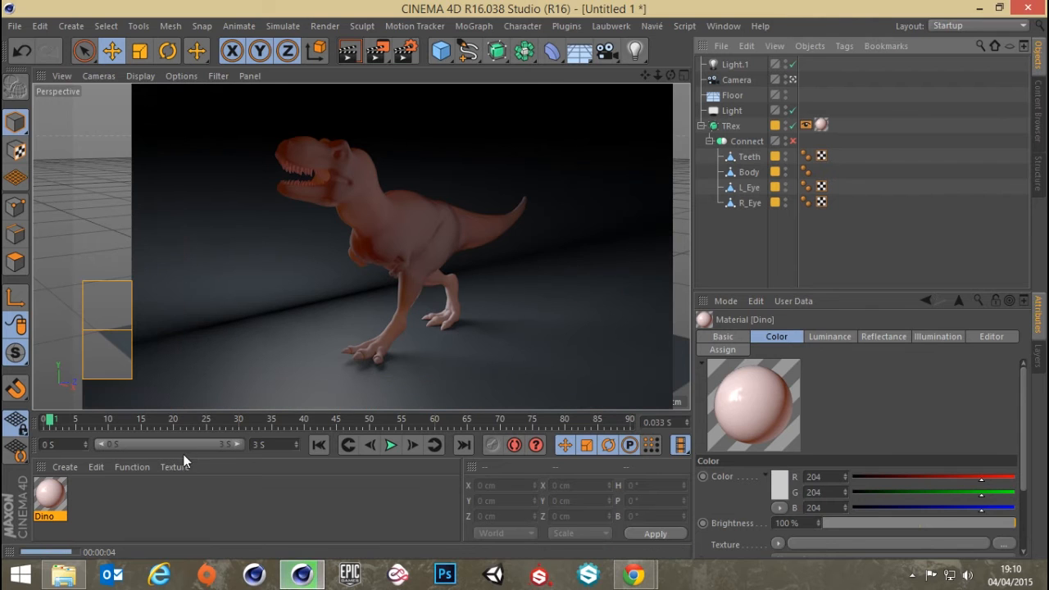
Set the Dino material's Color channel to green, RGB 114, 169, 75, and render the camera view
click(48, 495)
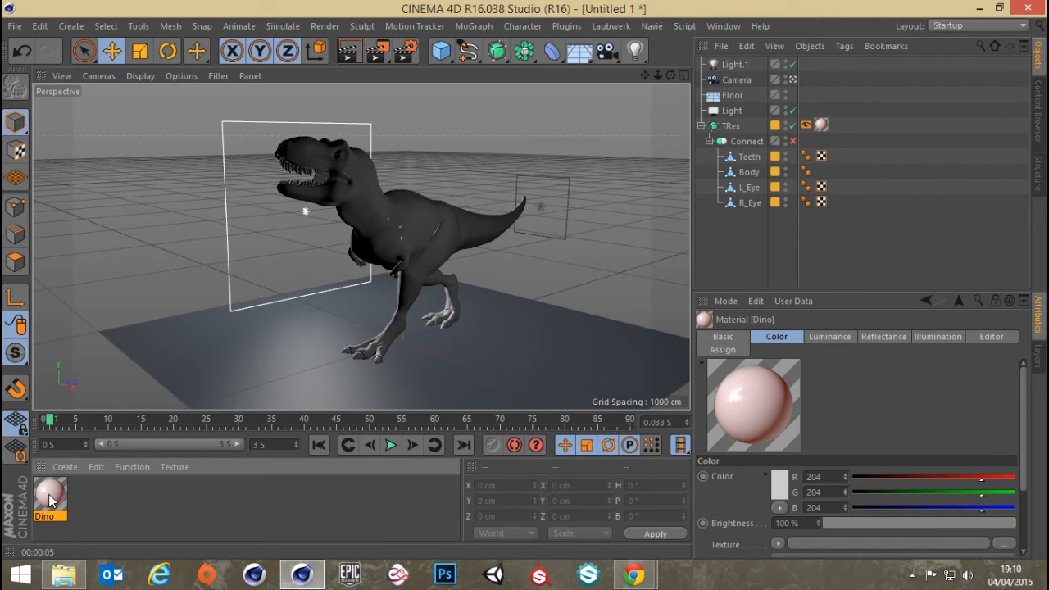
double_click(48, 495)
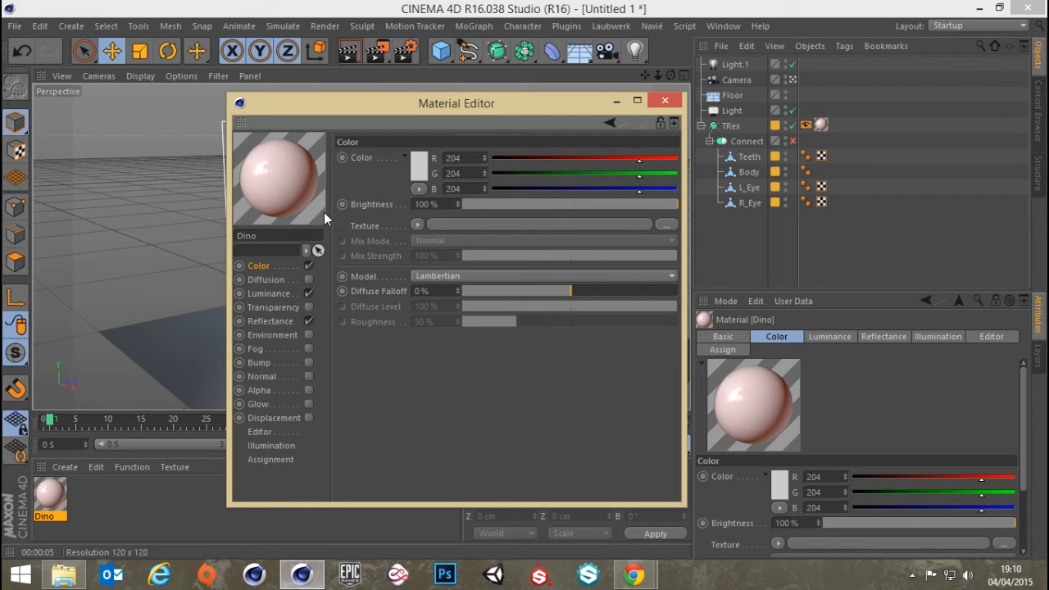
click(273, 294)
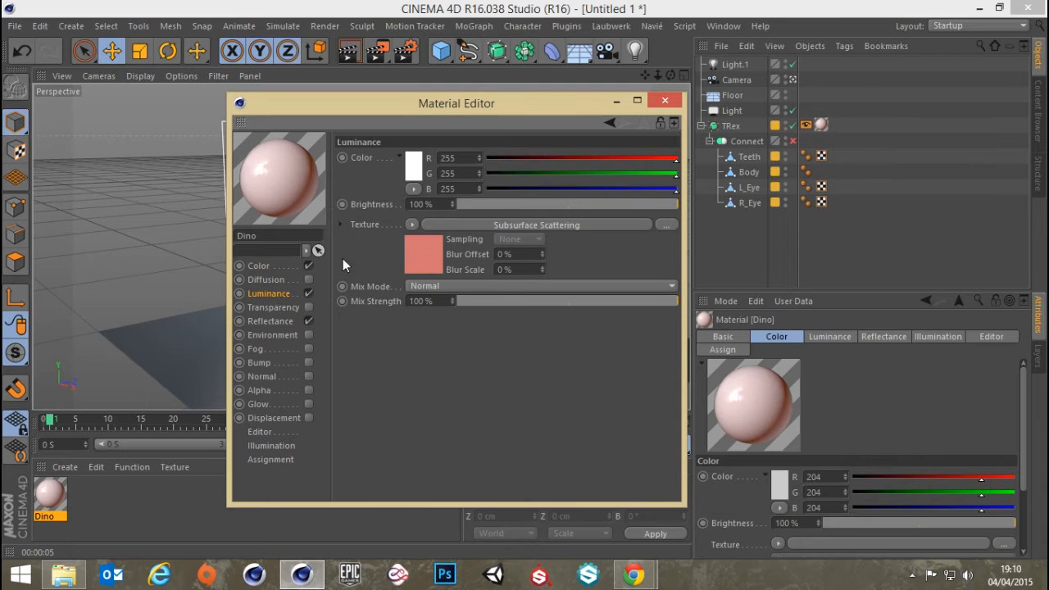
click(446, 224)
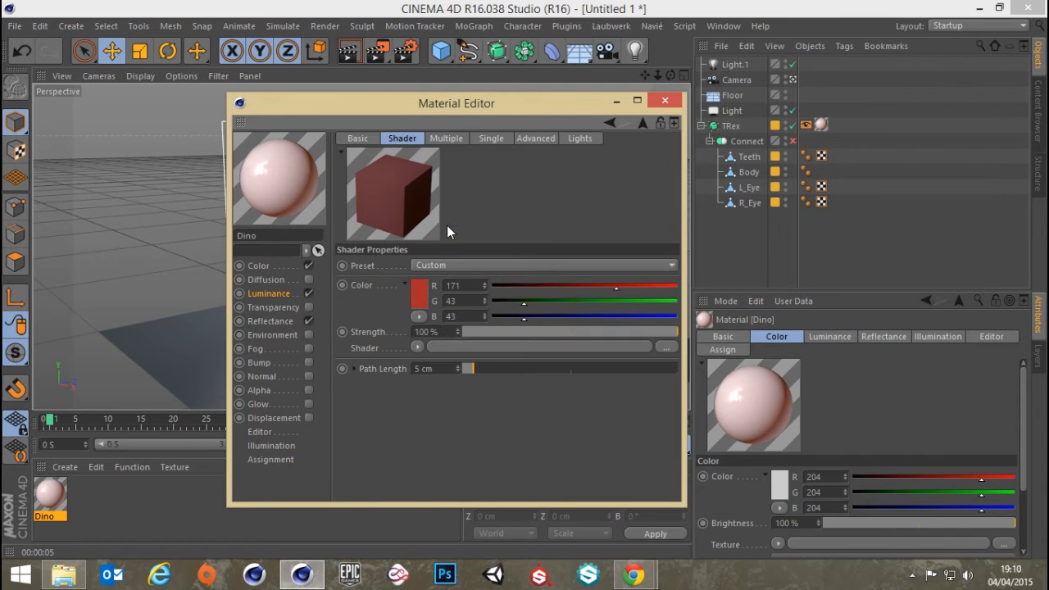
click(259, 265)
click(422, 165)
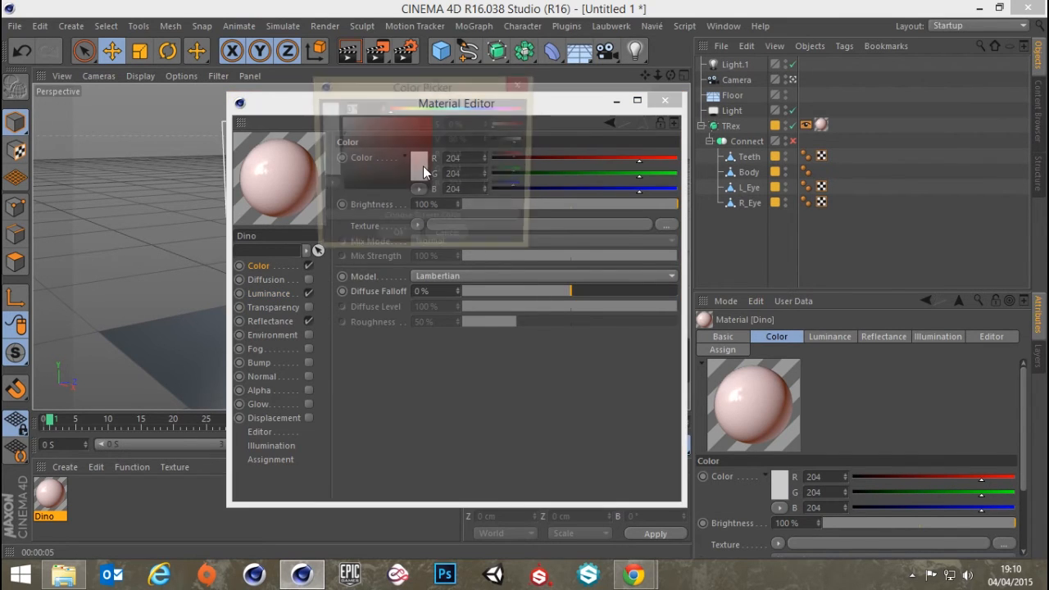
mouse_move(457, 107)
mouse_down()
mouse_move(426, 109)
mouse_move(387, 151)
mouse_move(390, 142)
mouse_up()
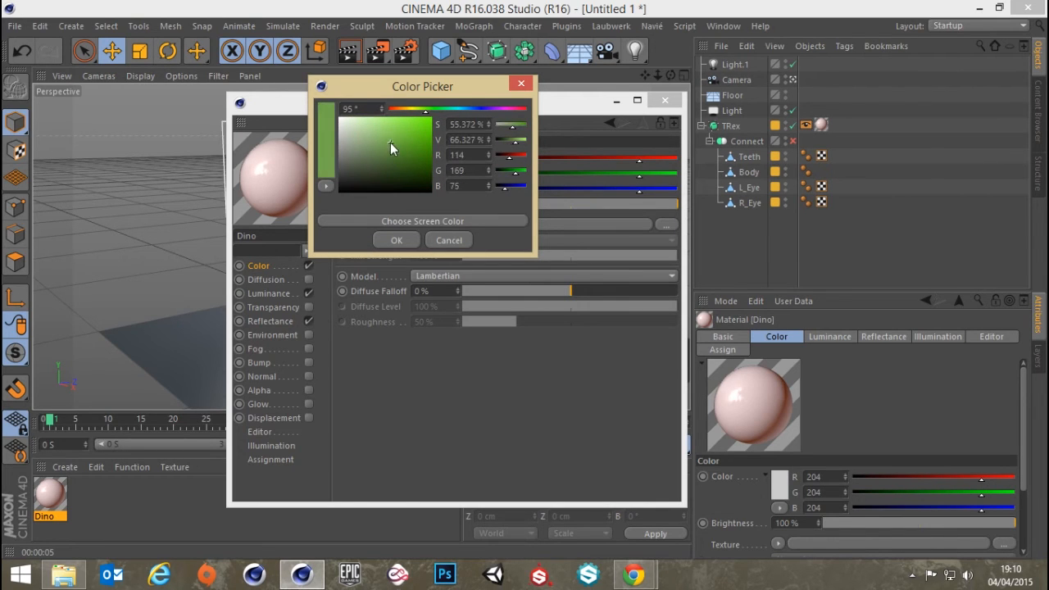
click(391, 241)
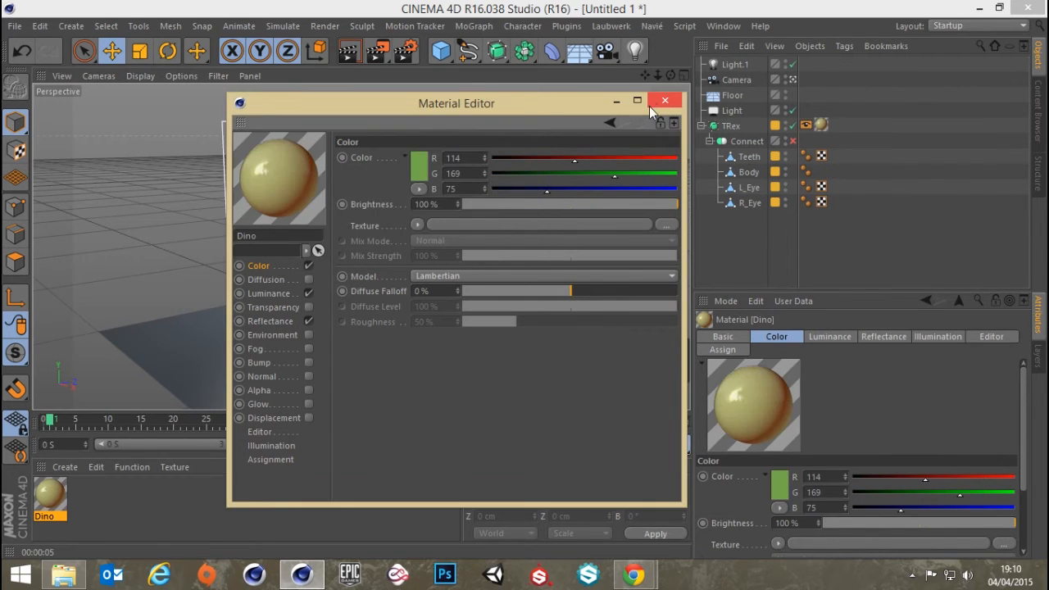
click(660, 102)
click(350, 54)
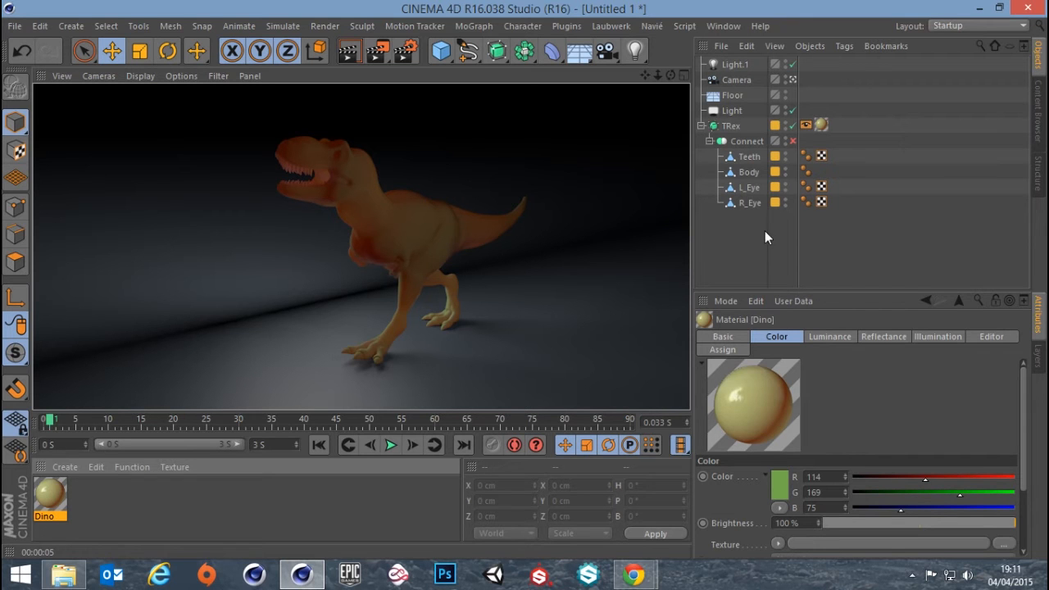
Leave the scene camera's view, orbit around to the T-Rex's other side and render it
click(793, 80)
alt+drag(412, 215, 616, 225)
click(353, 57)
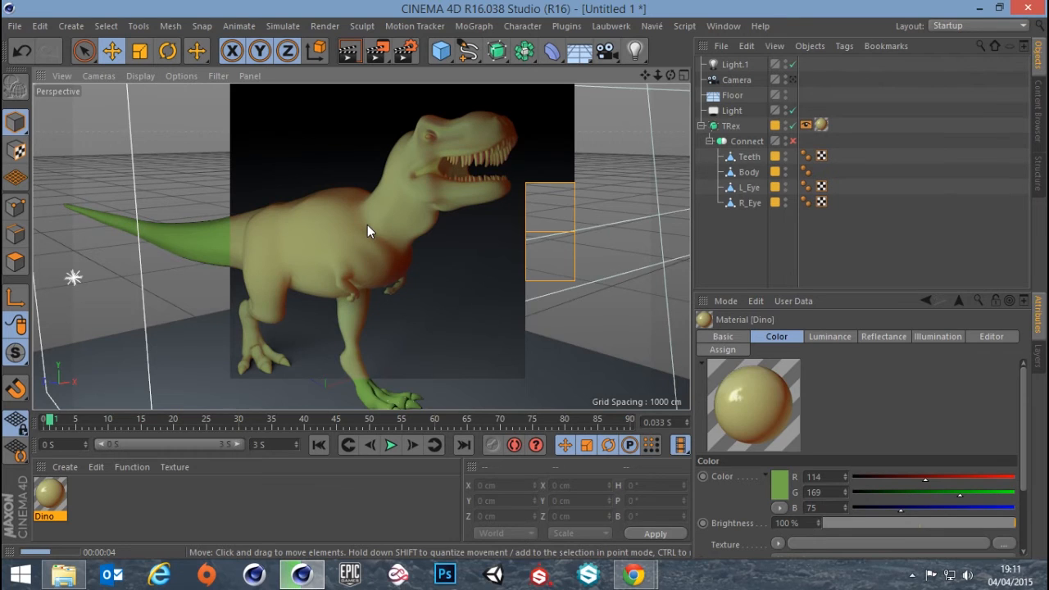
Darken the Dino material's Color channel to a deep green, RGB 51, 114, 5, and render the view
click(46, 497)
double_click(46, 498)
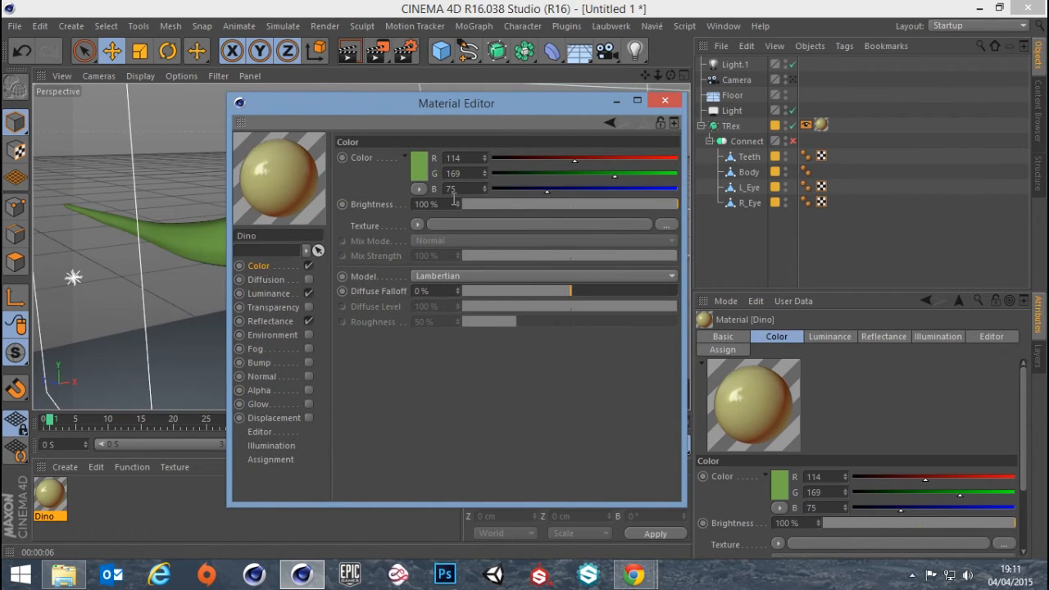
click(419, 166)
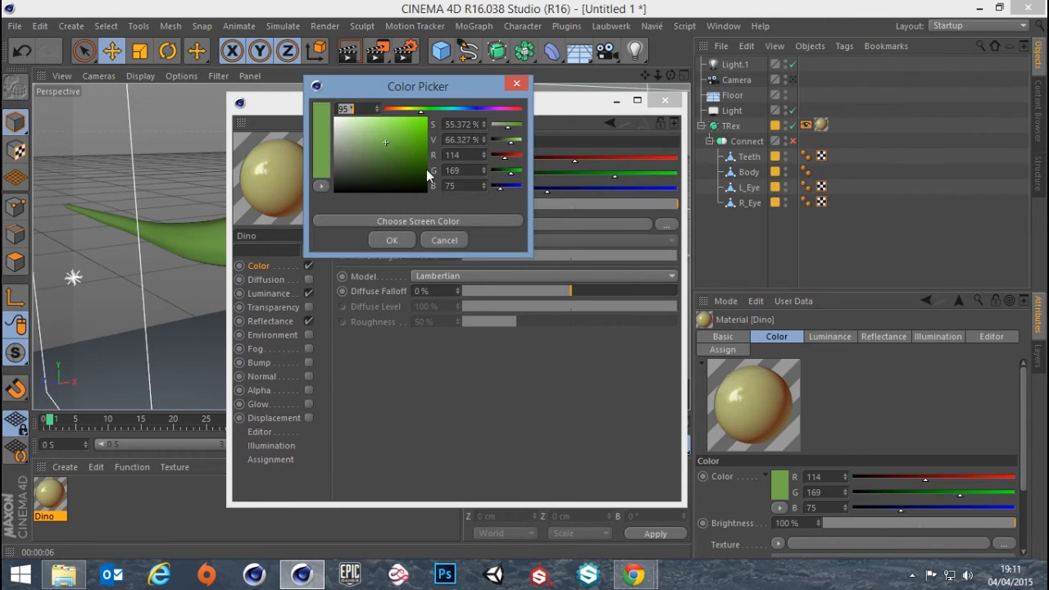
drag(392, 140, 422, 158)
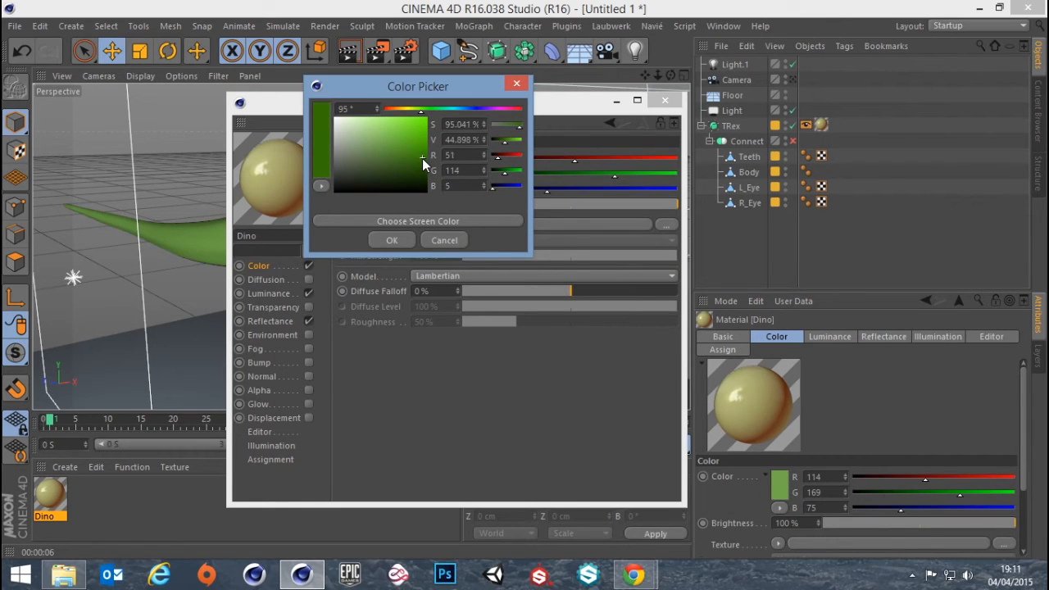
click(393, 238)
click(665, 100)
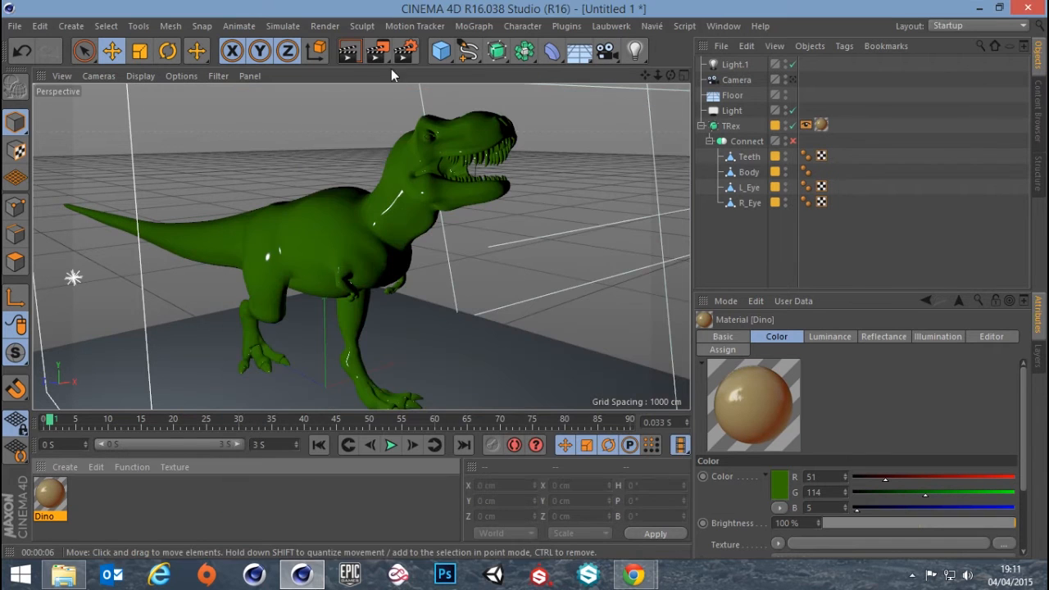
click(347, 54)
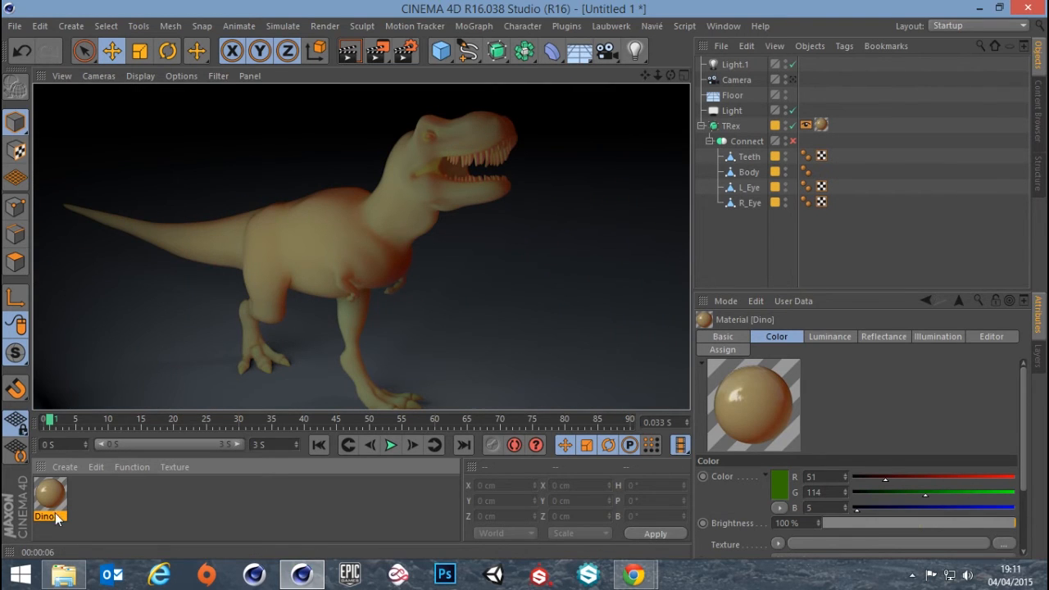
Set the Dino material's Luminance Brightness to 0% and try a 60% Mix Strength before restoring it to 100%
double_click(58, 509)
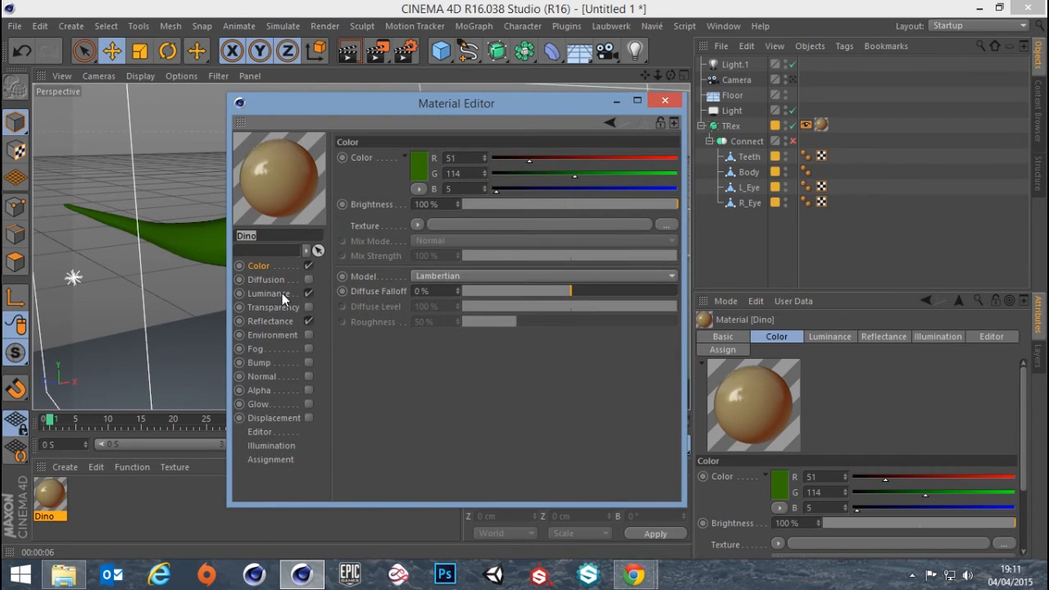
click(282, 295)
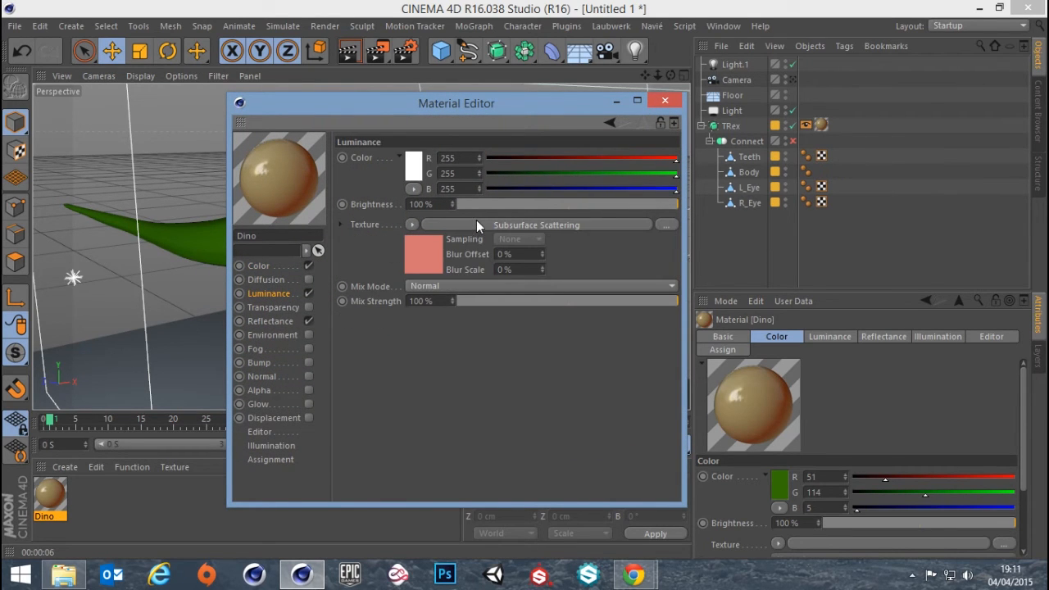
drag(660, 202, 651, 204)
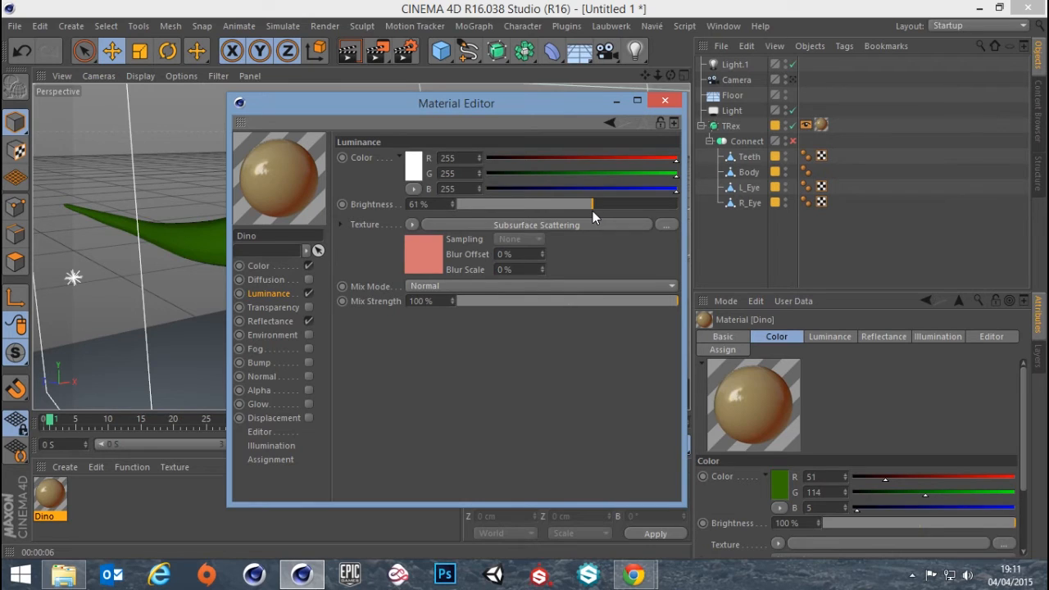
drag(587, 209, 800, 195)
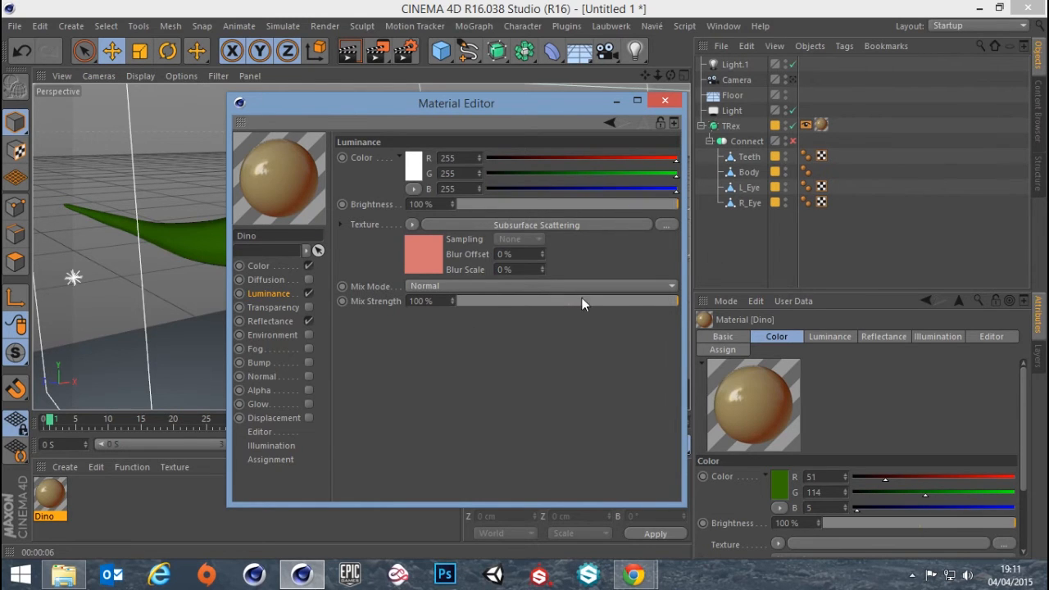
mouse_move(581, 301)
mouse_down()
mouse_move(612, 301)
mouse_move(571, 302)
mouse_move(591, 300)
mouse_up()
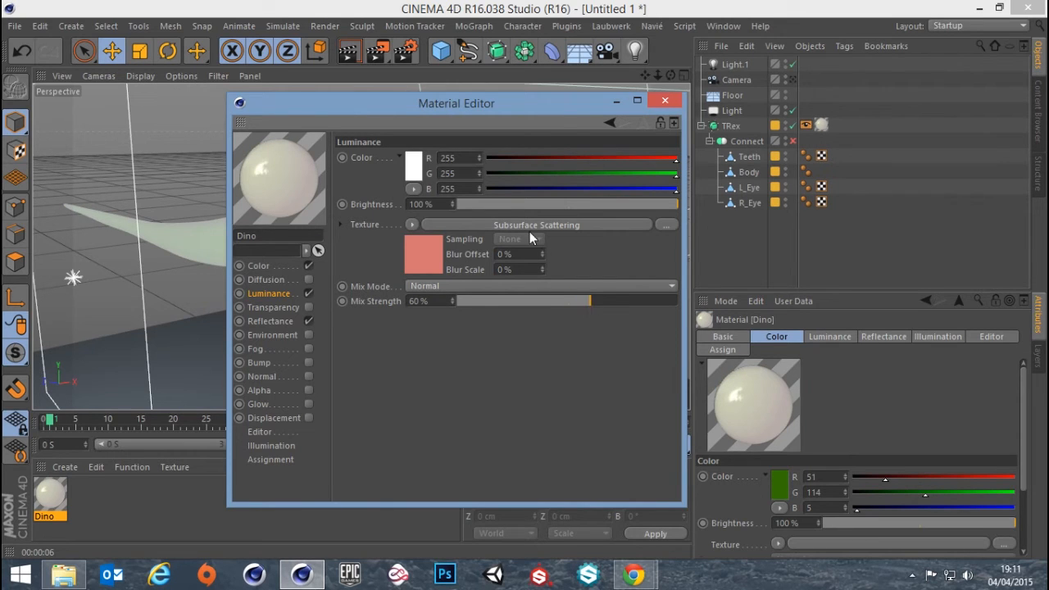
drag(563, 203, 452, 204)
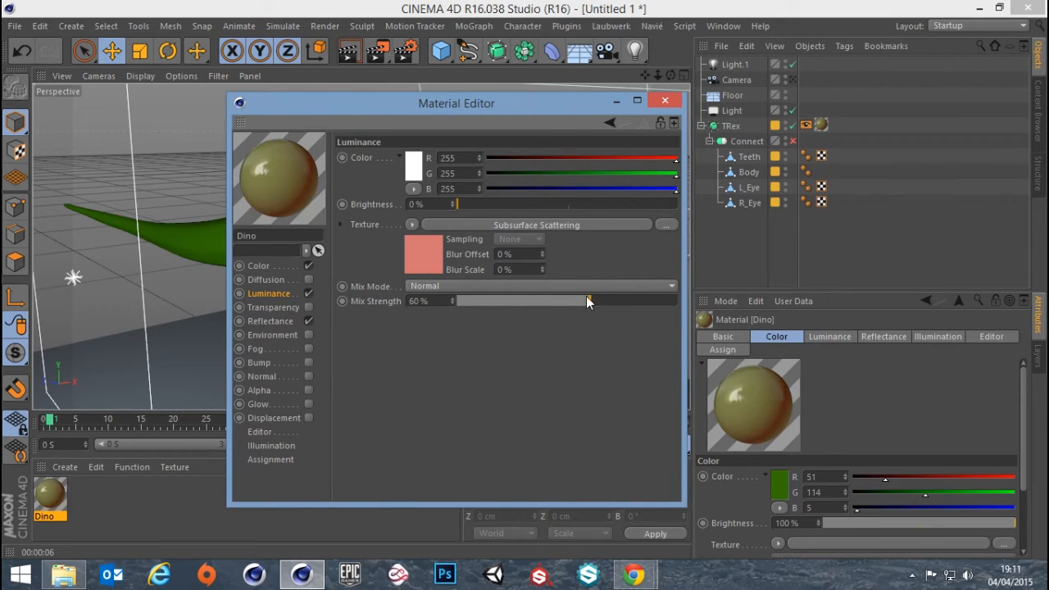
drag(587, 301, 753, 295)
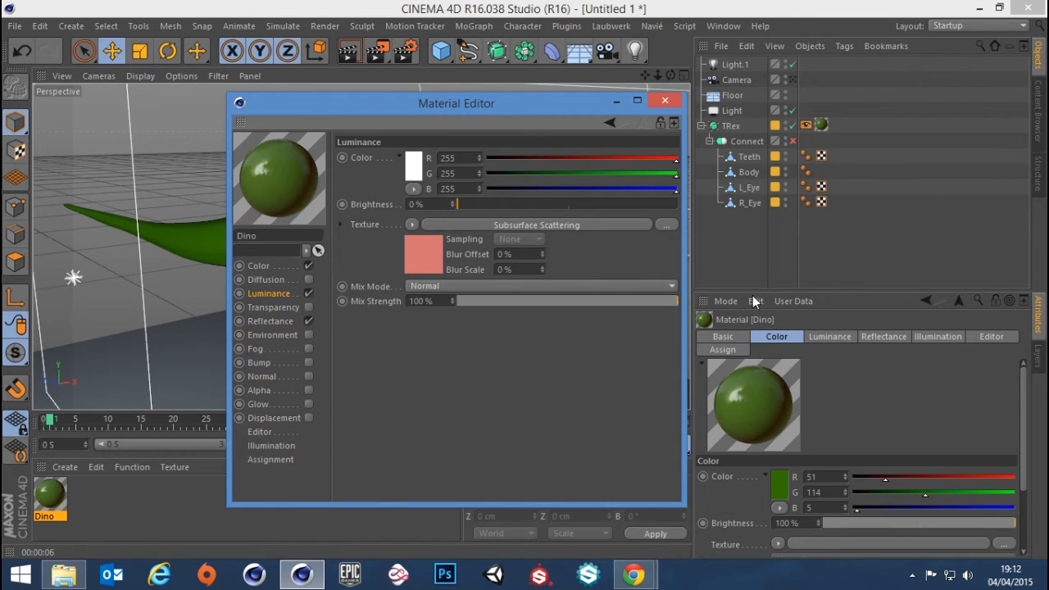
Copy the Subsurface Scattering shader's red, RGB 171, 43, 43, into the Dino material's Color channel and render the view
click(474, 228)
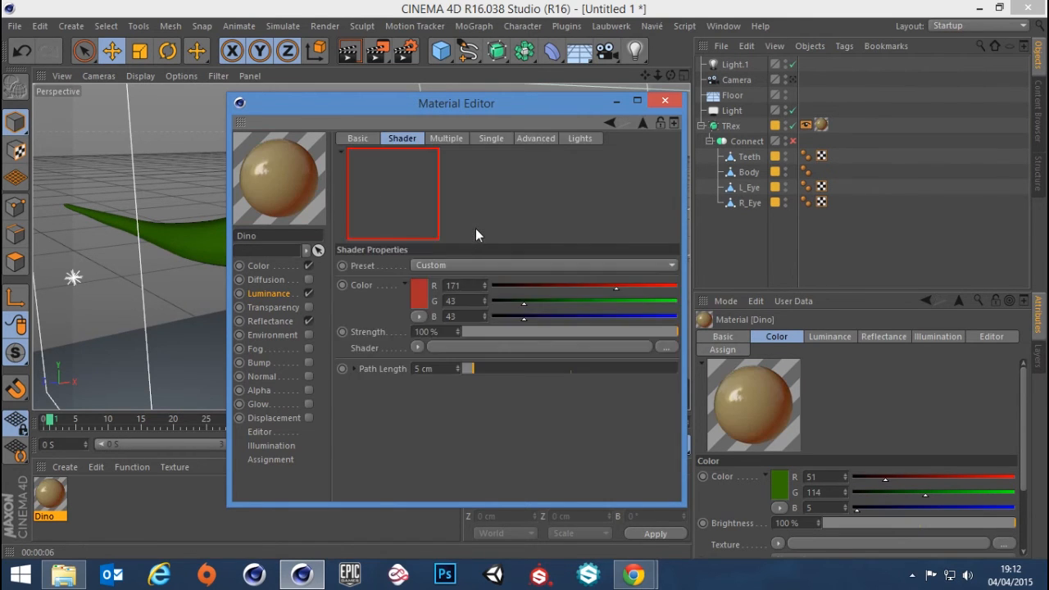
right_click(420, 292)
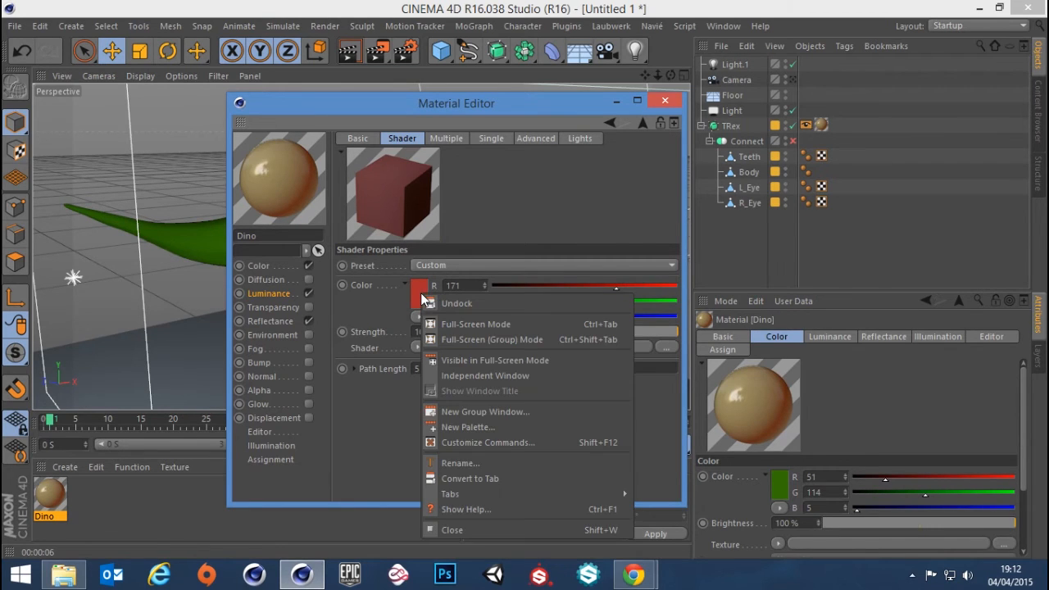
click(362, 282)
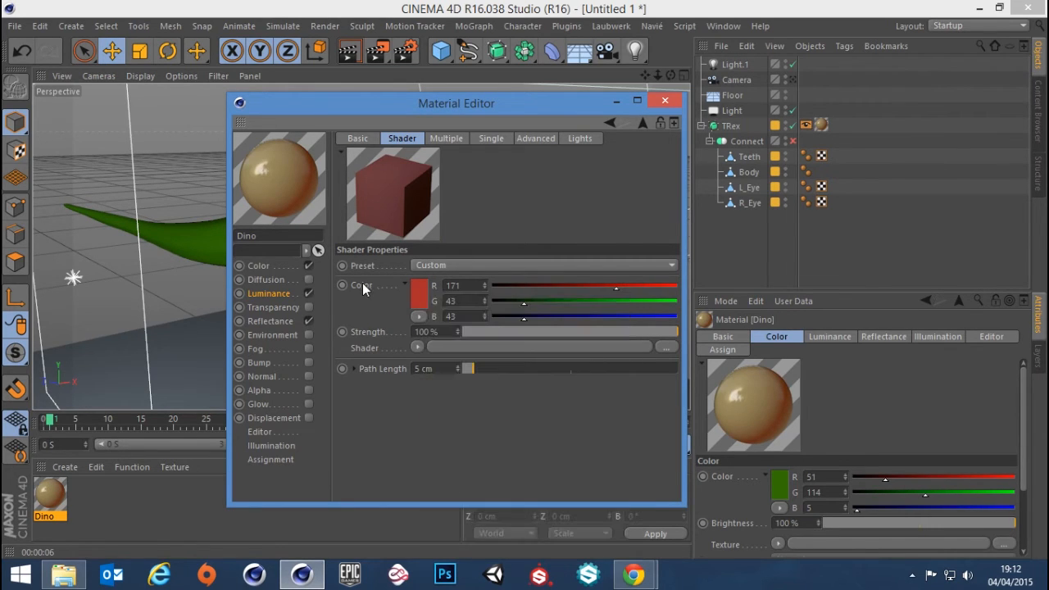
right_click(363, 282)
click(397, 347)
click(260, 266)
right_click(368, 159)
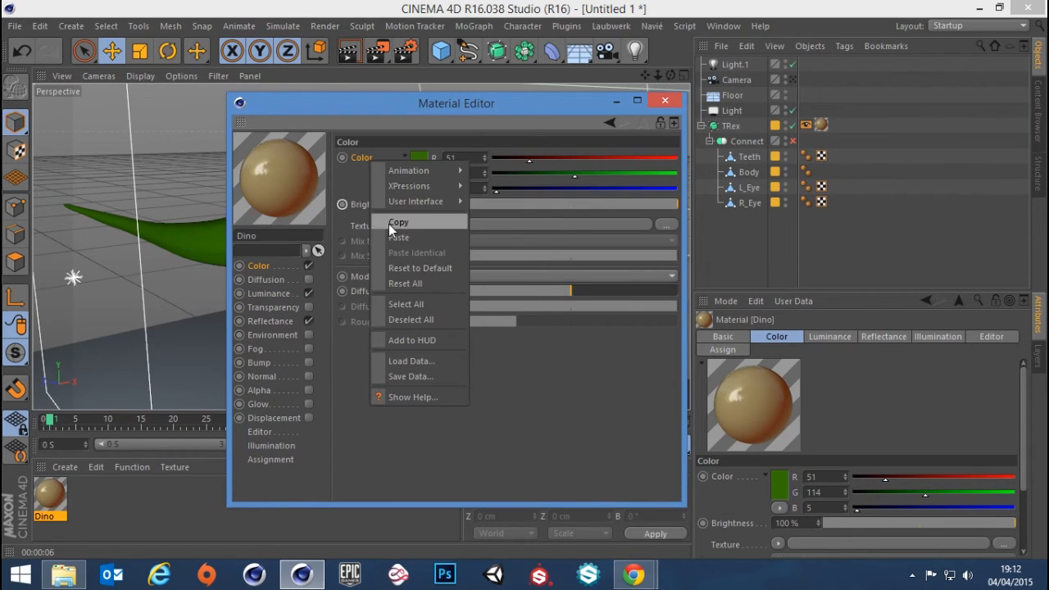
click(413, 238)
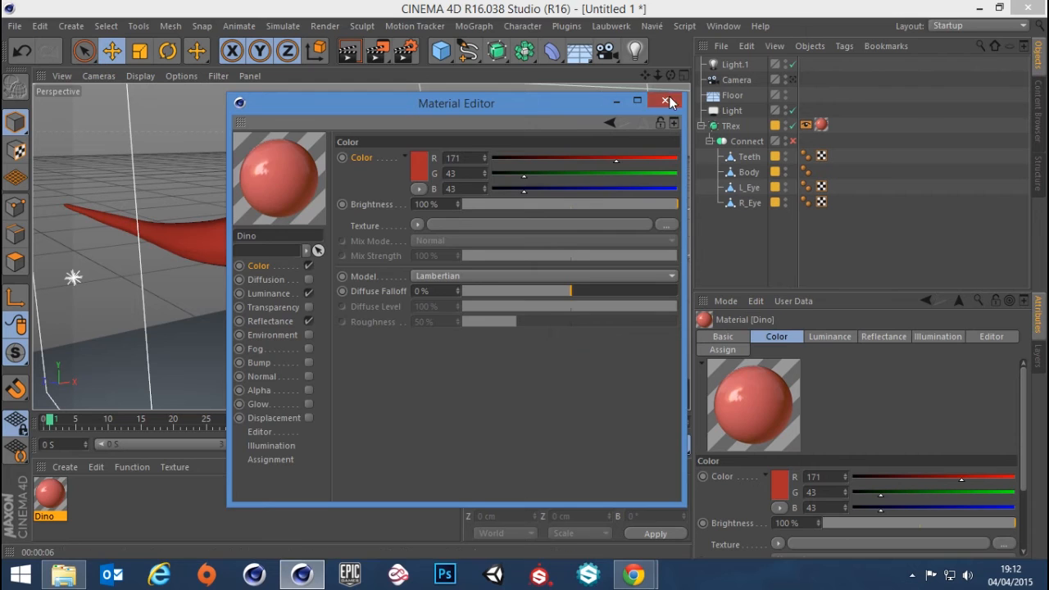
click(664, 100)
click(350, 54)
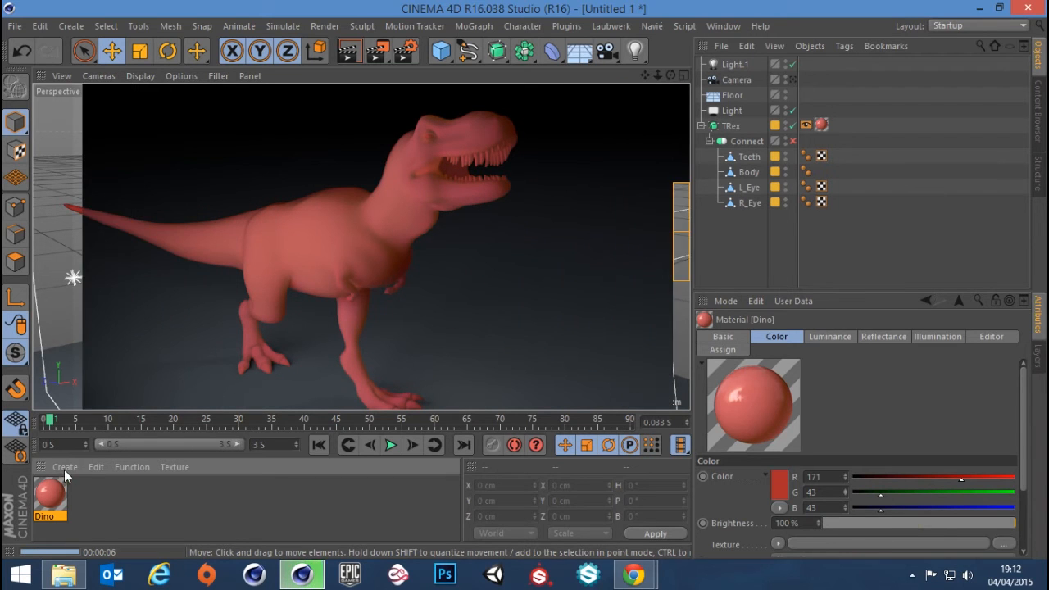
Reduce the Dino material's Color channel Brightness to 35% and render the T-Rex again
double_click(60, 497)
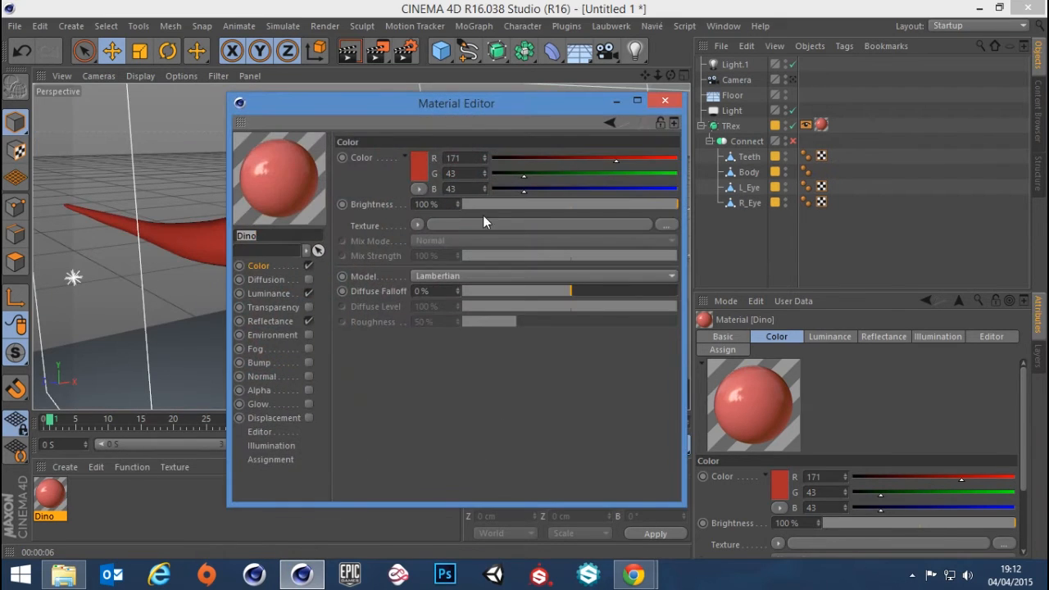
click(270, 293)
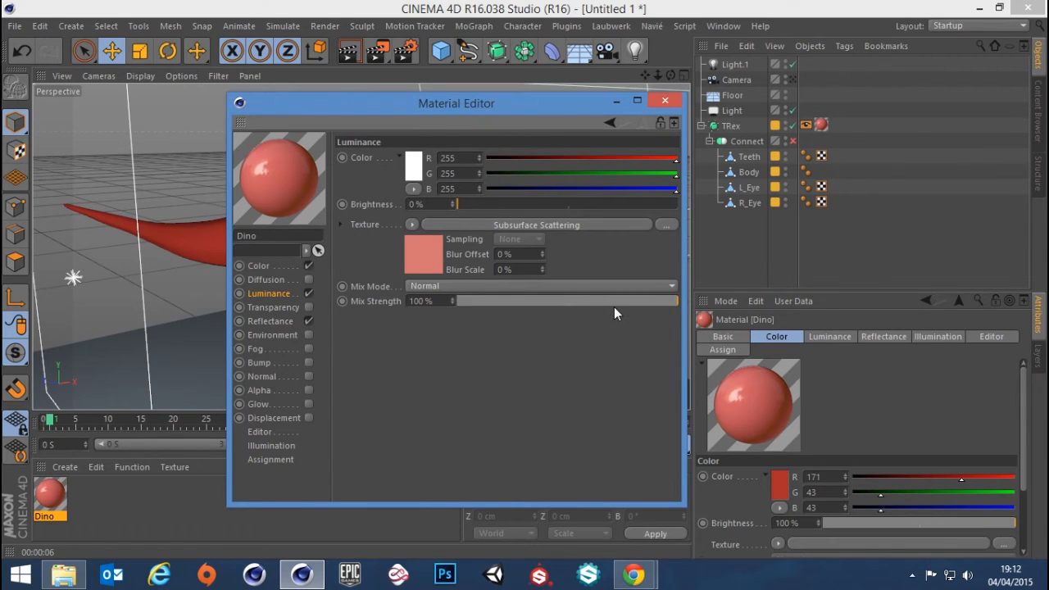
click(269, 268)
click(588, 206)
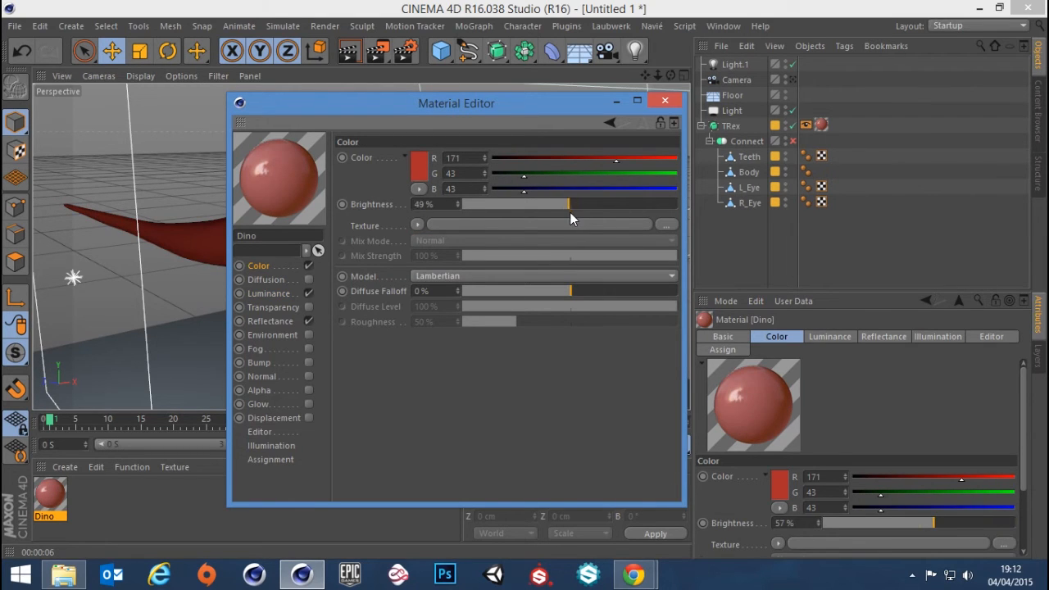
click(664, 101)
click(345, 51)
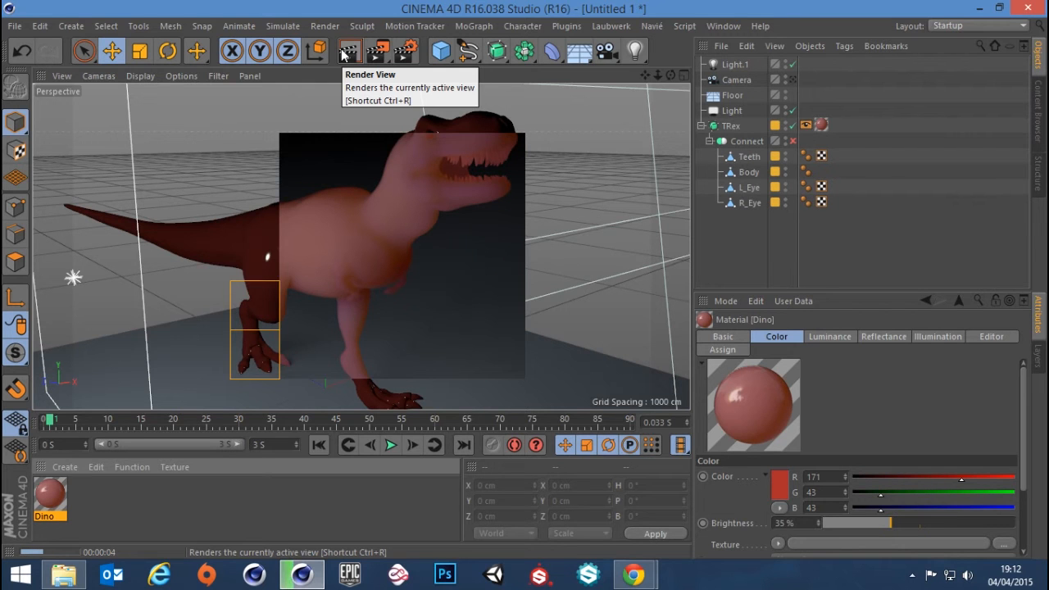
click(737, 237)
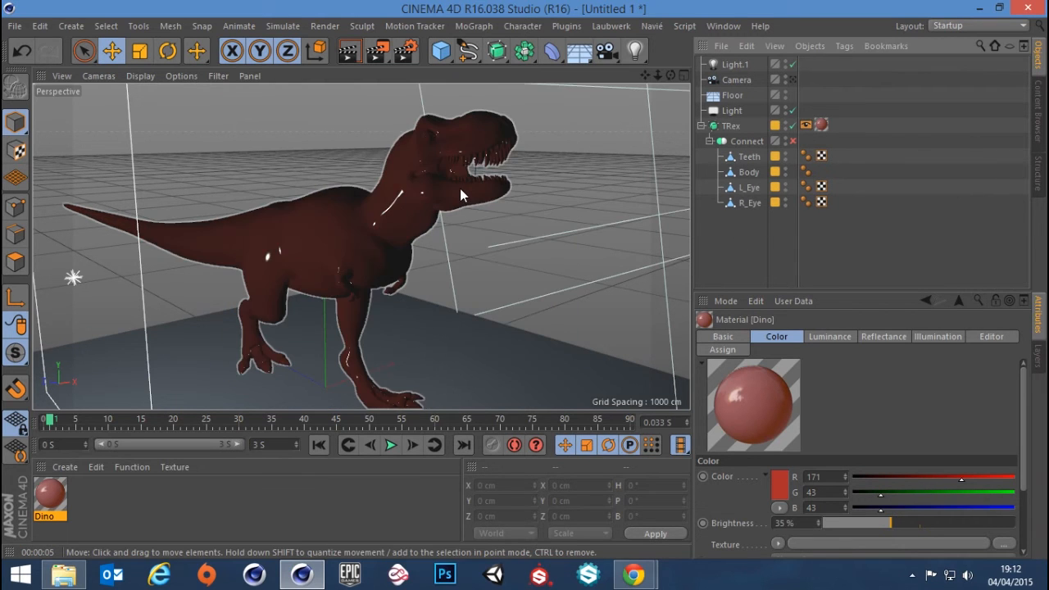
Orbit to the T-Rex's opposite side, disable the Dino material's Color channel and set its Luminance Brightness to 0%
alt+drag(460, 188, 311, 189)
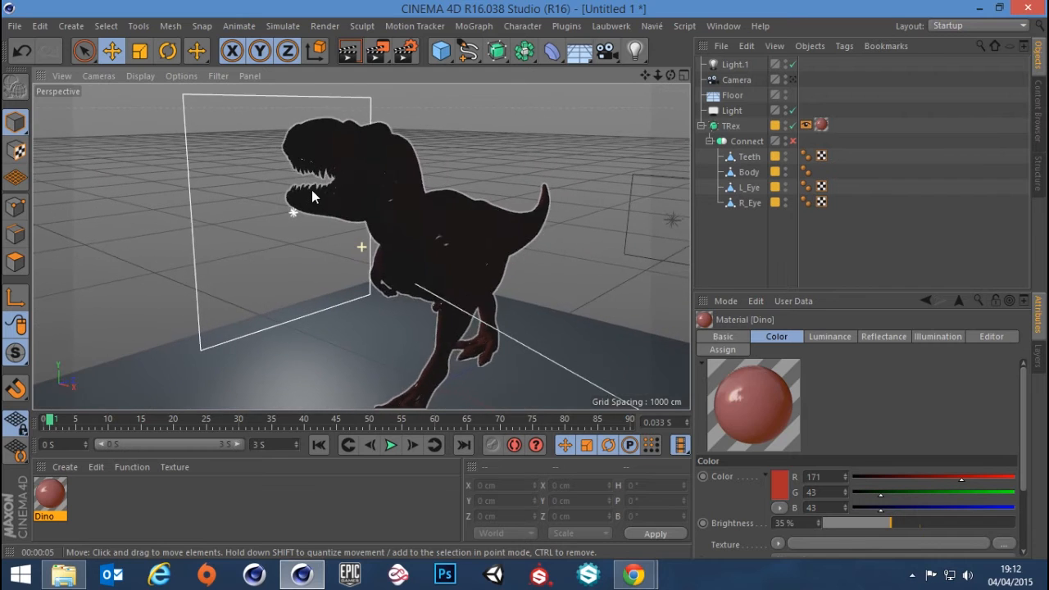
double_click(49, 493)
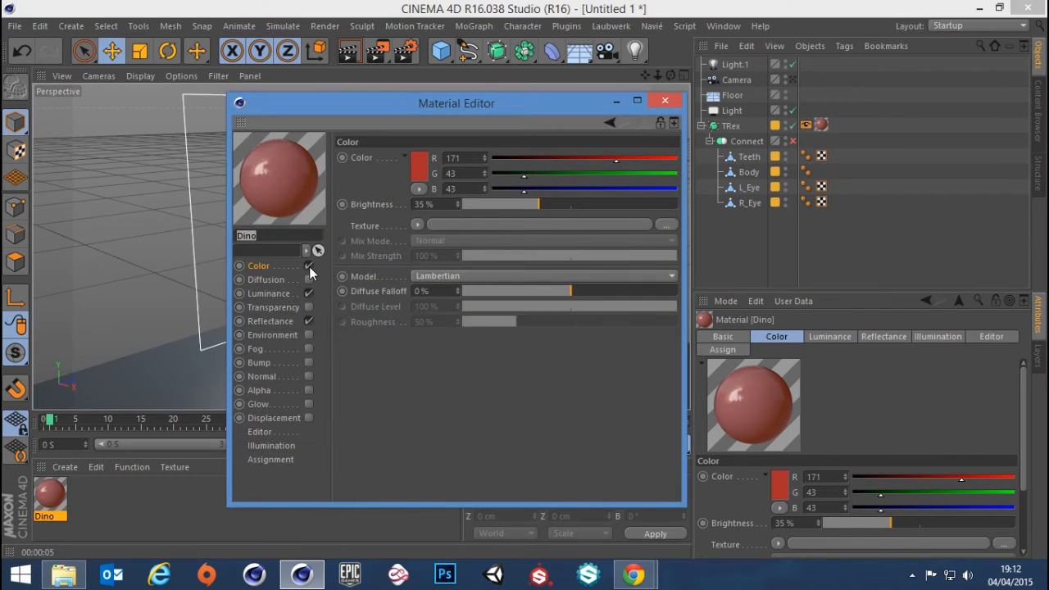
click(309, 265)
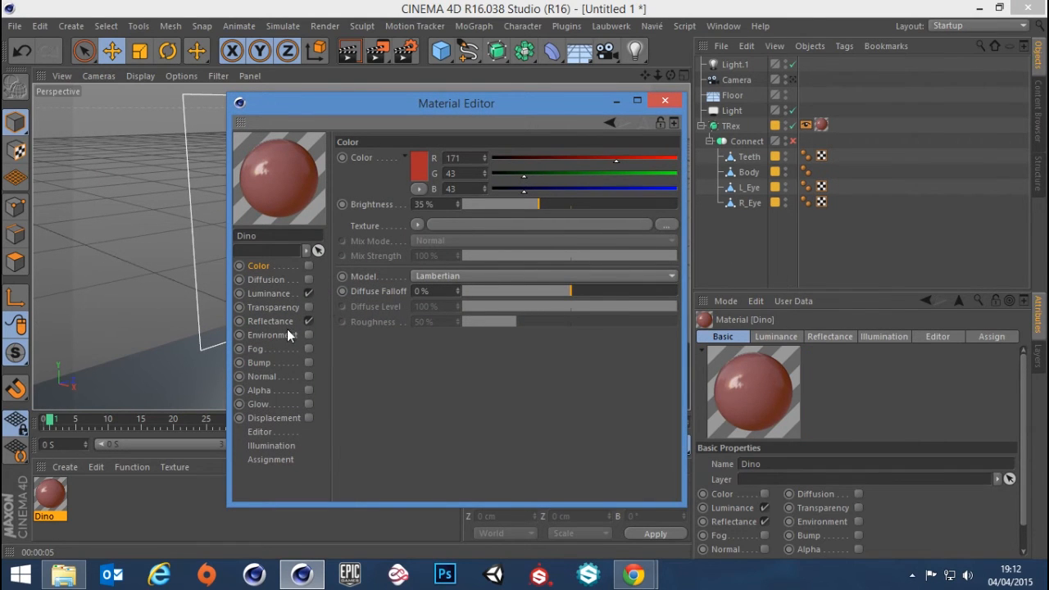
click(268, 293)
drag(546, 204, 616, 211)
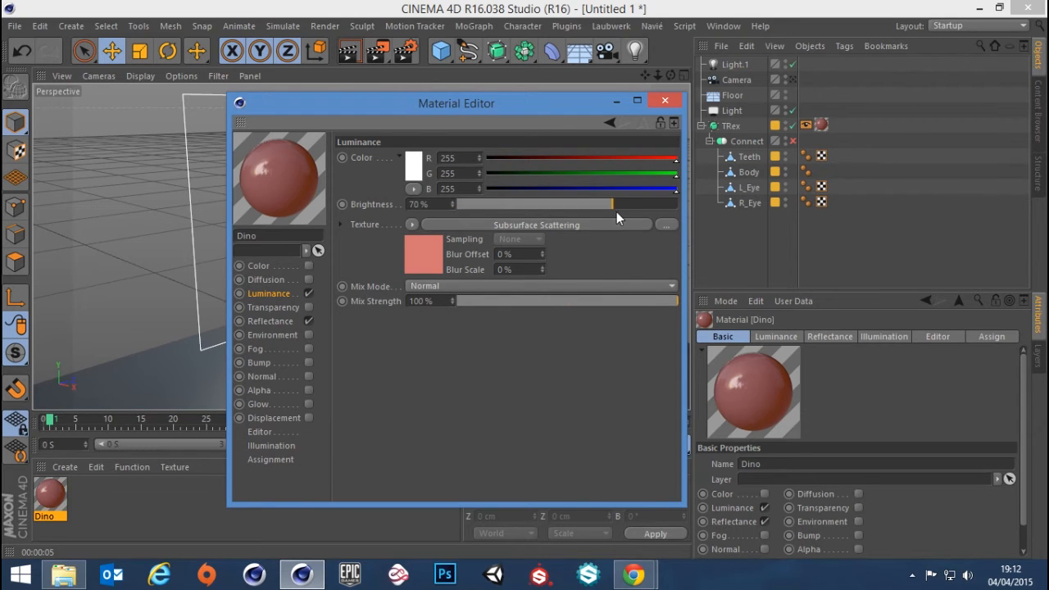
drag(553, 206, 281, 199)
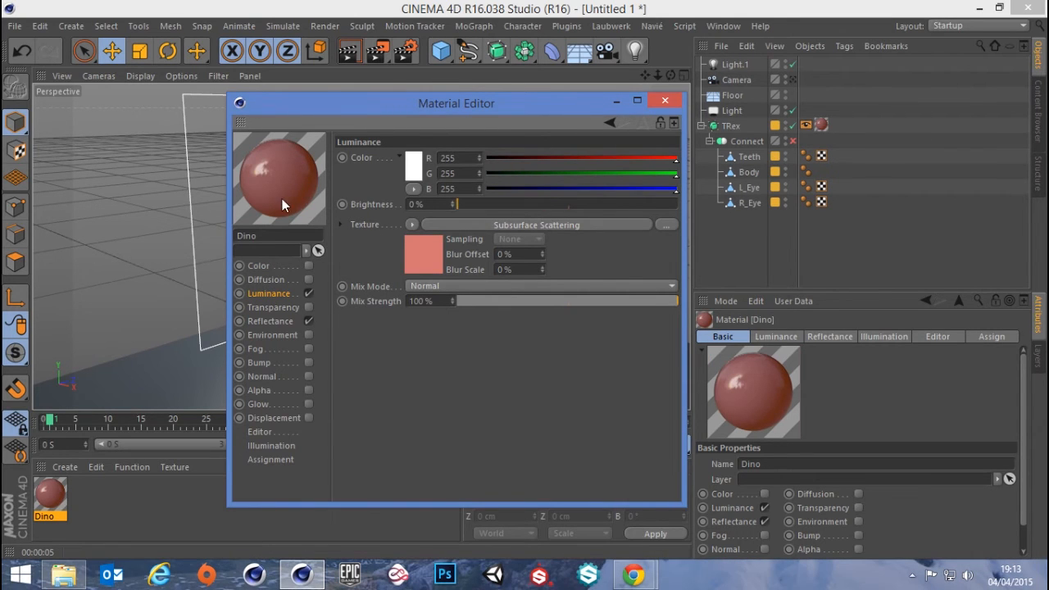
Set the Subsurface Scattering shader's path length to Blue 1000% and Red 100%, reduce Green, and render the view
click(509, 228)
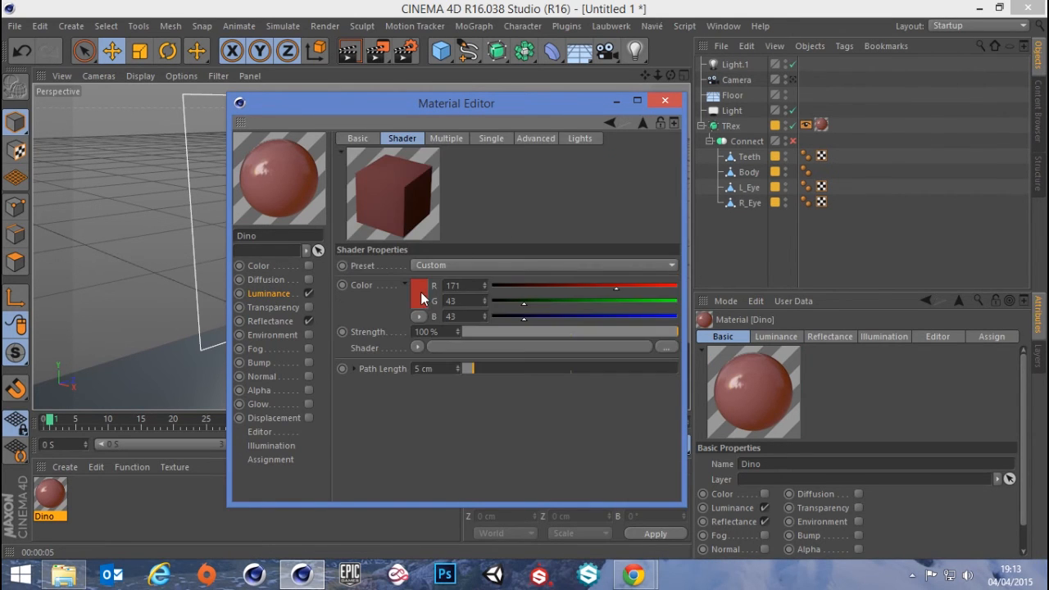
click(353, 369)
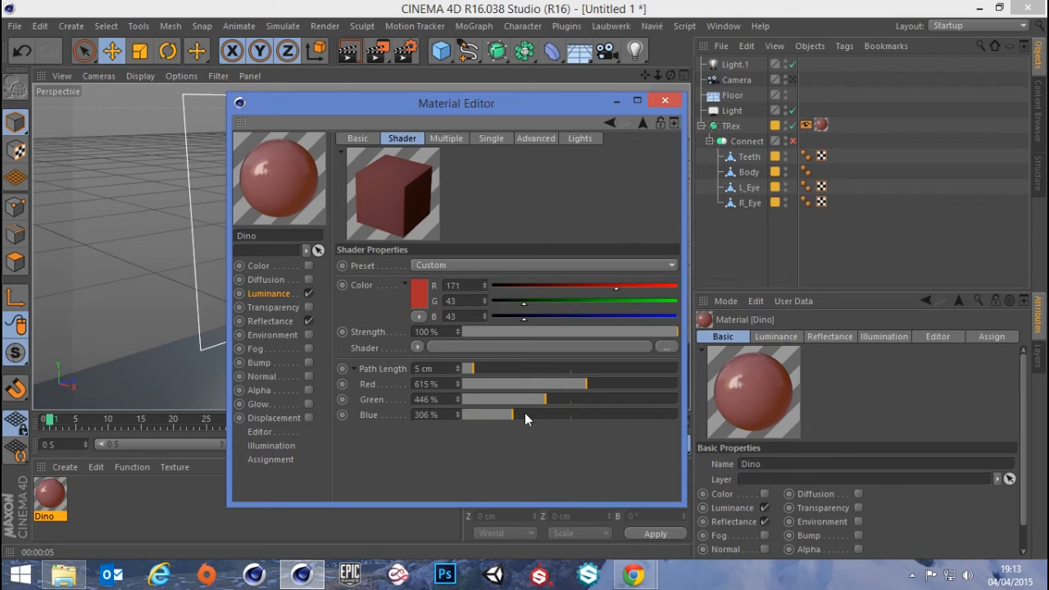
drag(525, 412, 720, 420)
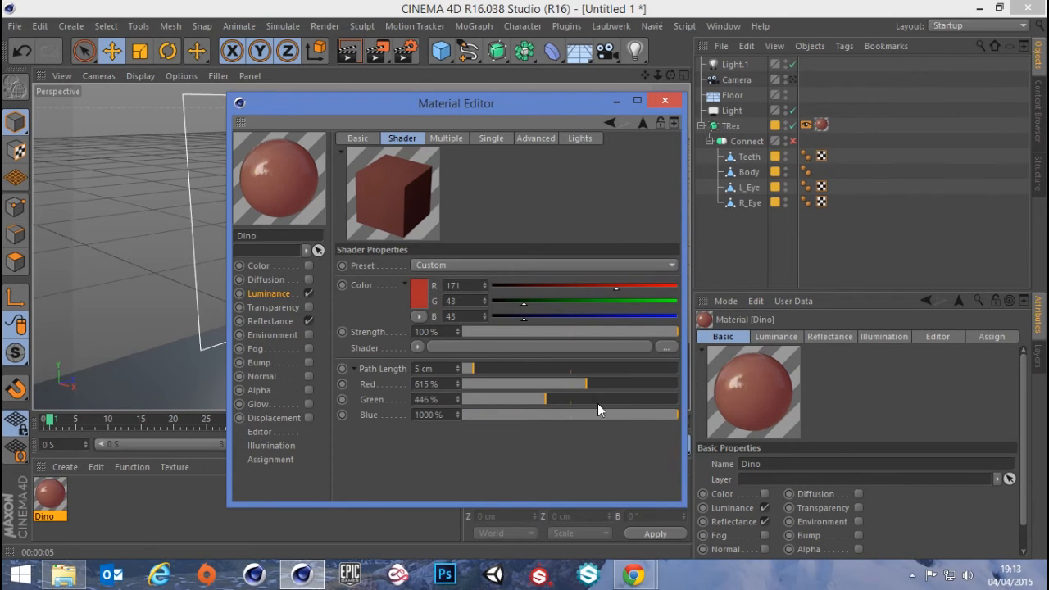
drag(568, 383, 442, 385)
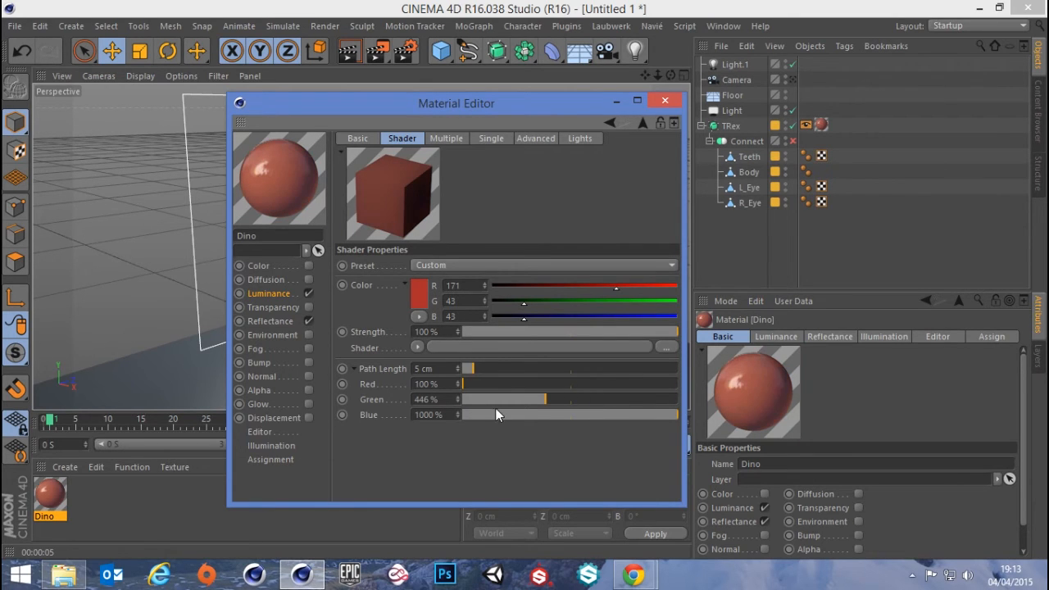
drag(517, 402, 343, 390)
click(665, 100)
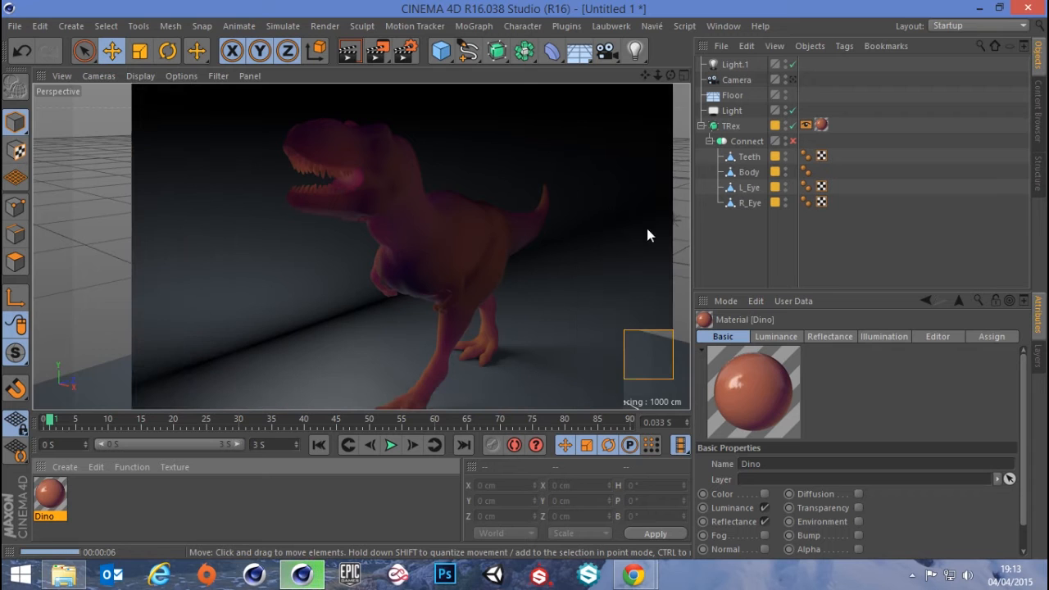
Frame the T-Rex's head up close and render the view
scroll(322, 282, up, 8)
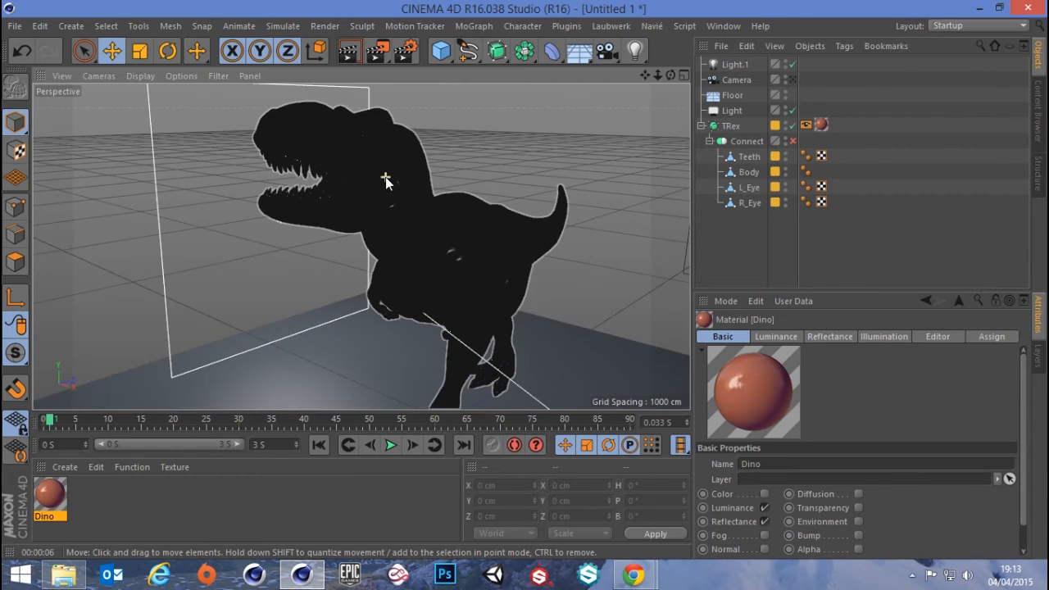
alt+drag(375, 175, 385, 210)
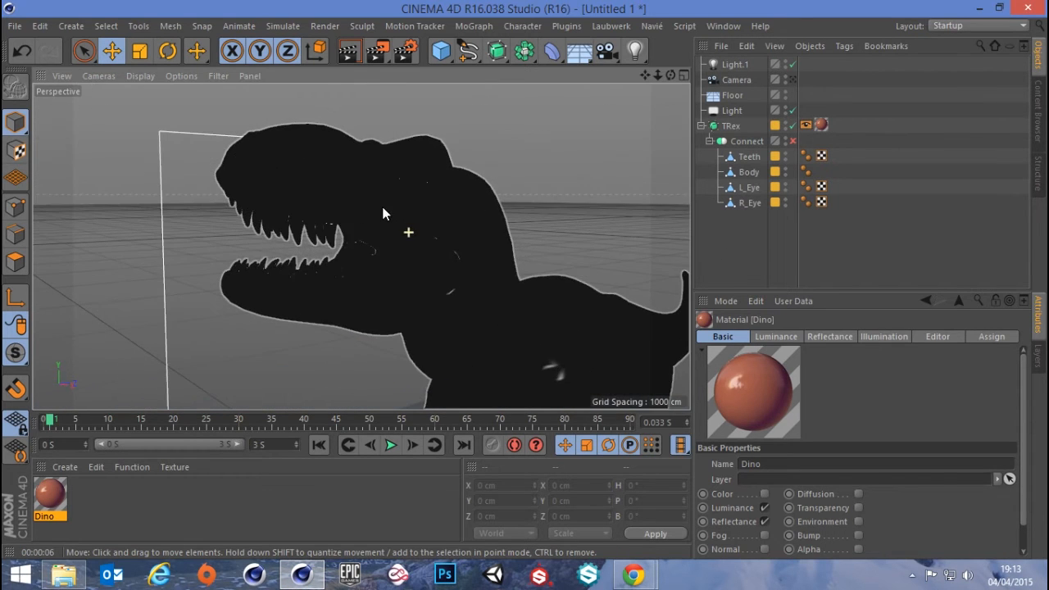
click(343, 53)
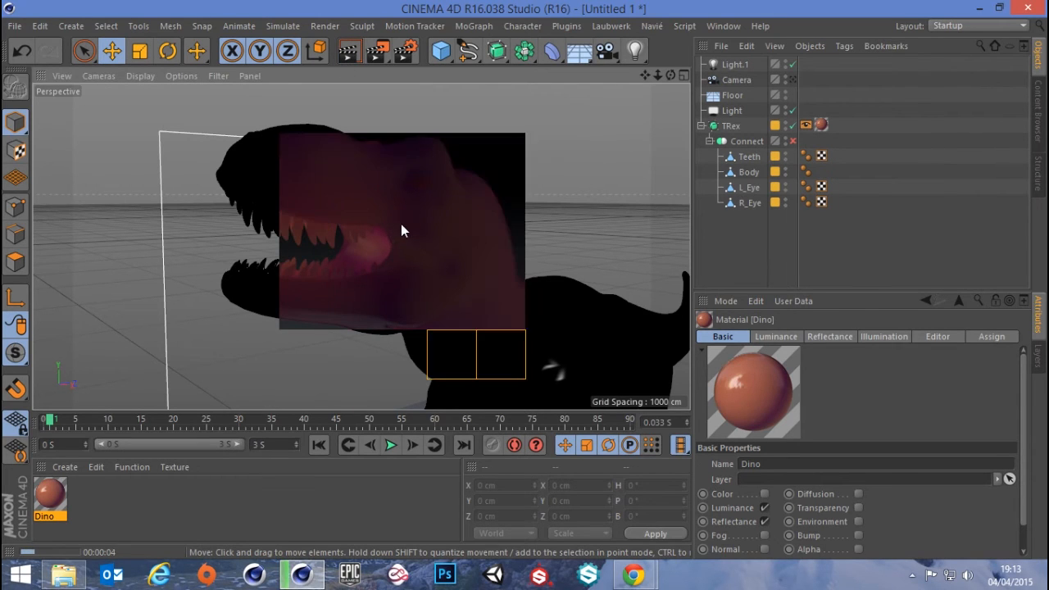
Re-enable the Dino material's Color channel
double_click(57, 496)
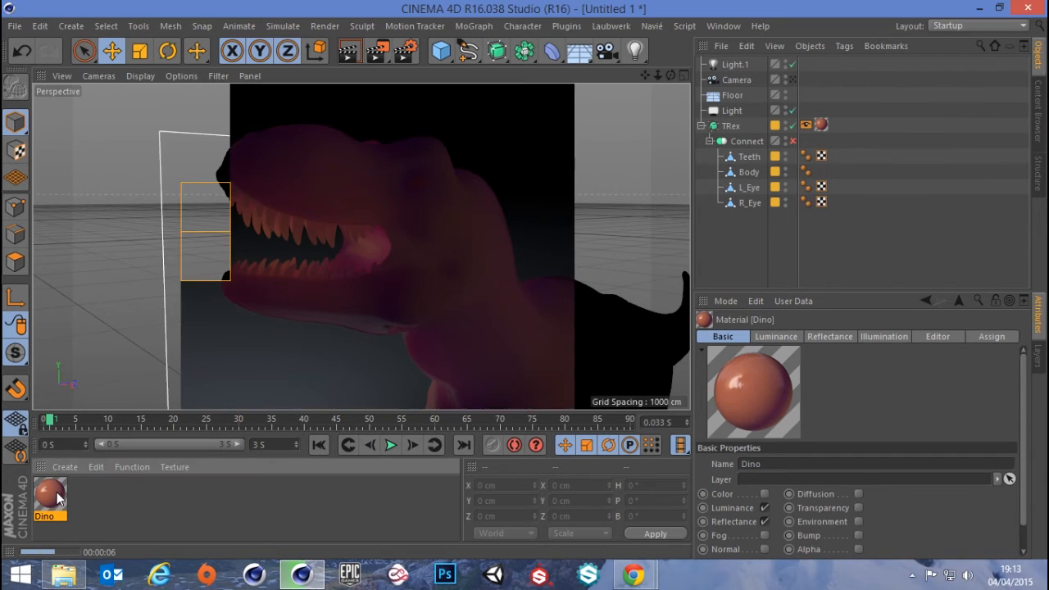
click(303, 267)
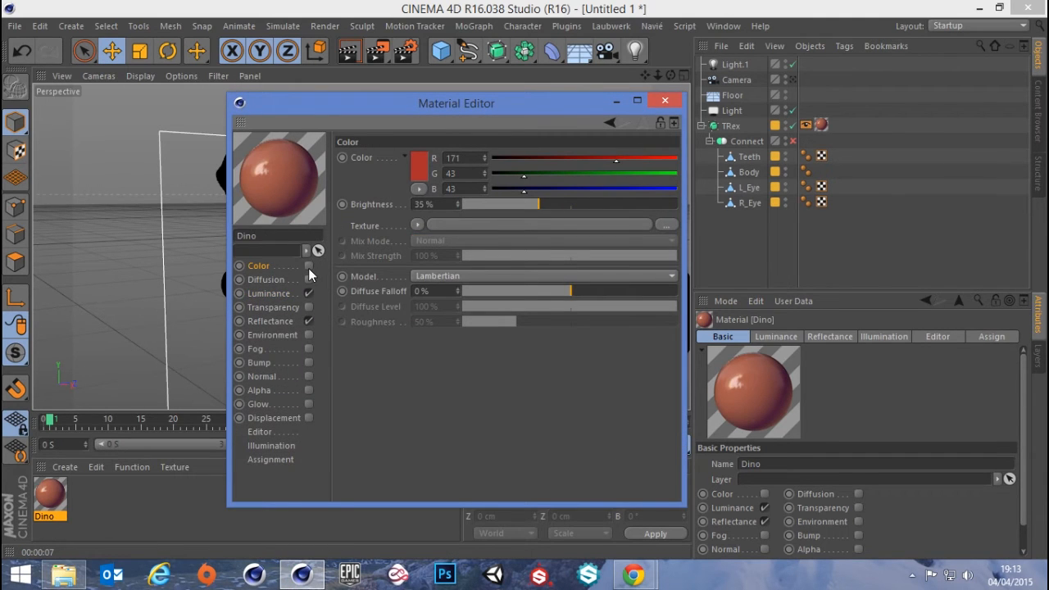
click(308, 266)
Try a dark teal, RGB 0, 104, 90, in the Dino material's Color channel with Brightness at 8%
click(419, 167)
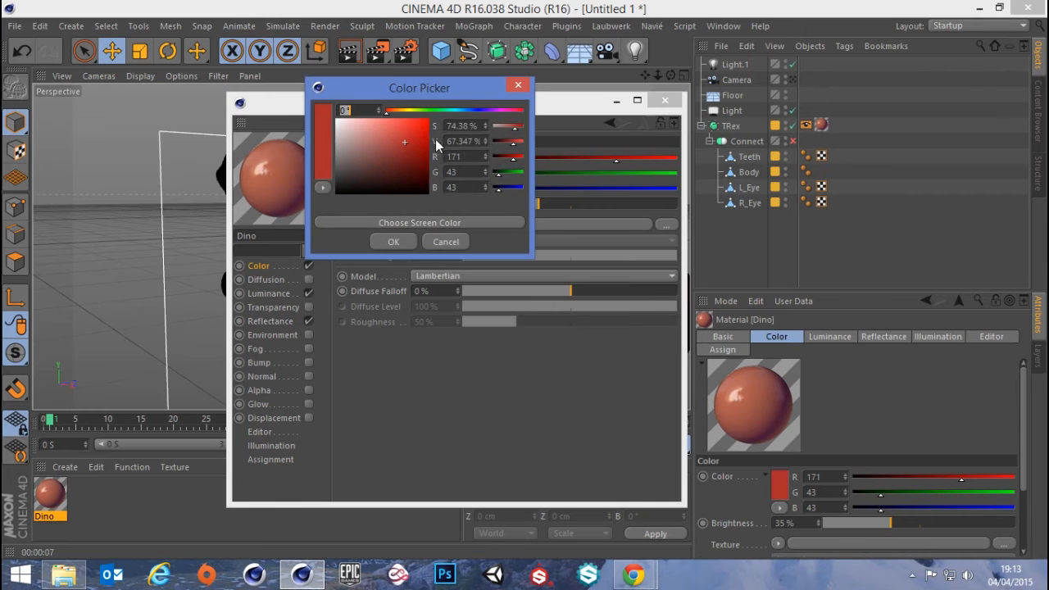
click(452, 111)
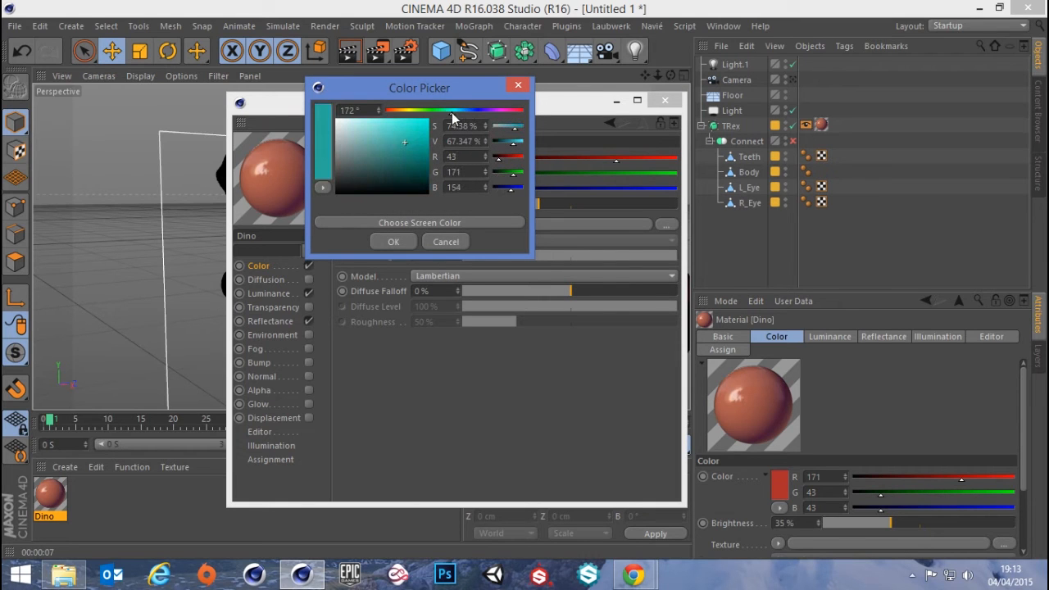
drag(421, 153, 432, 171)
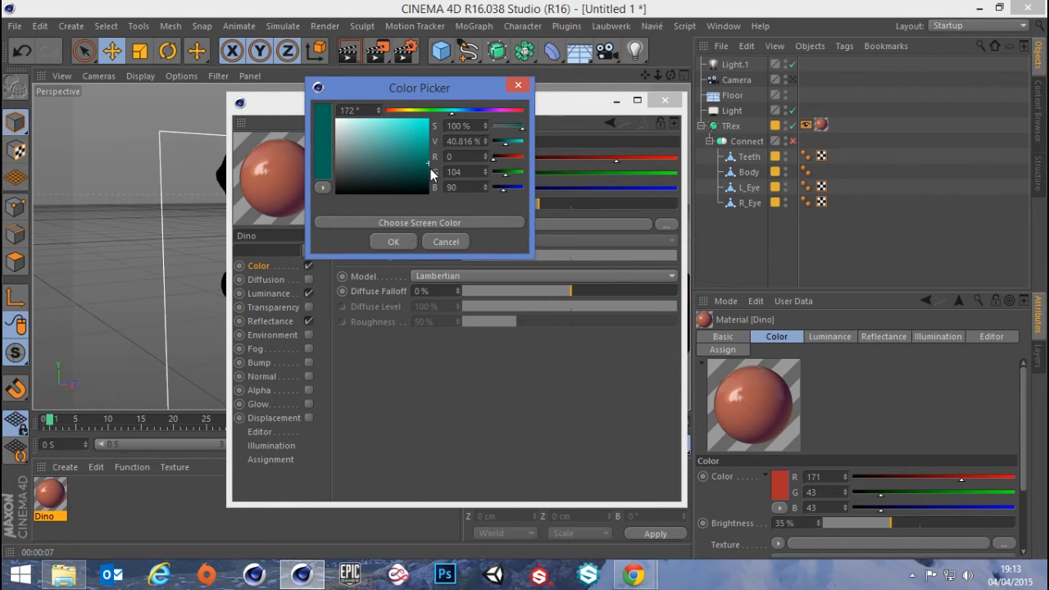
click(406, 243)
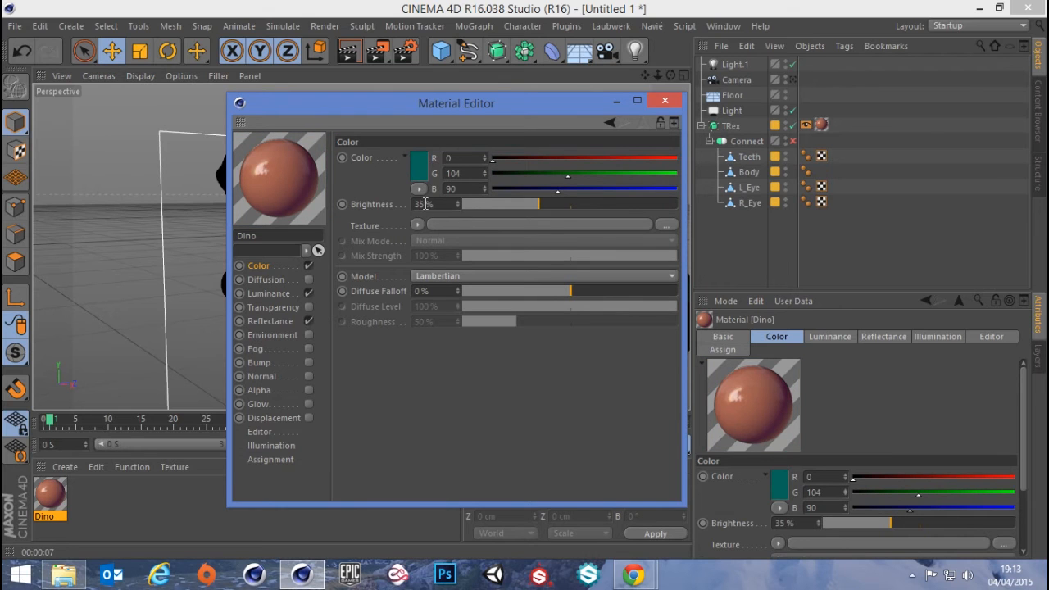
click(417, 167)
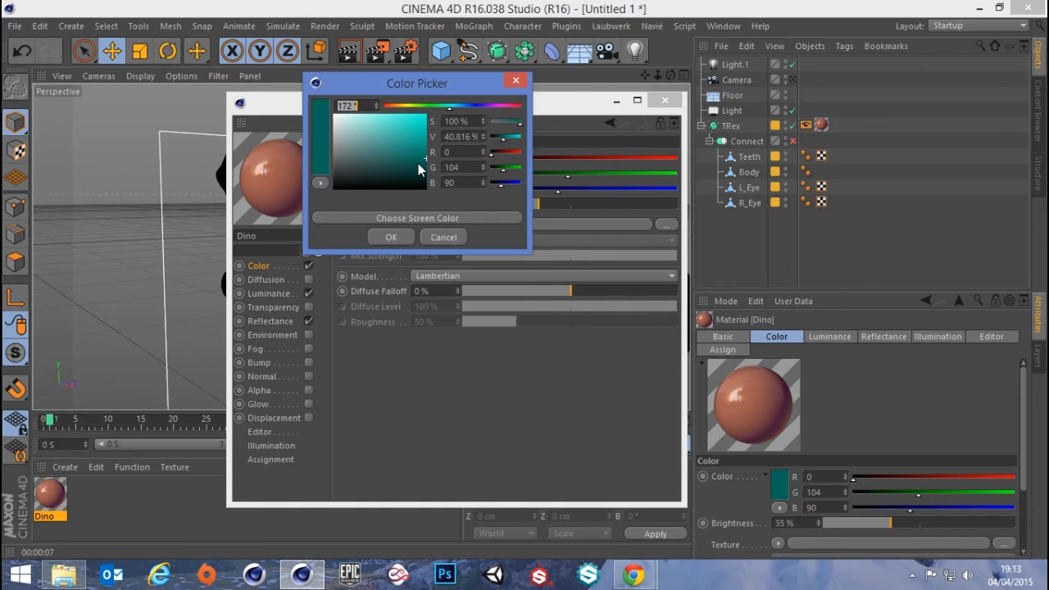
click(515, 80)
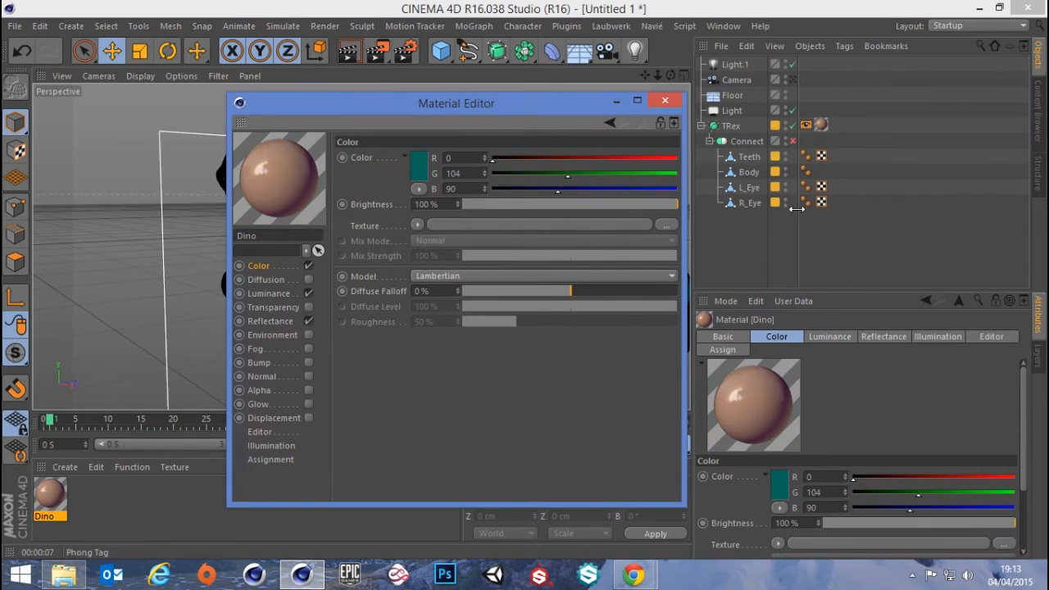
drag(615, 204, 481, 204)
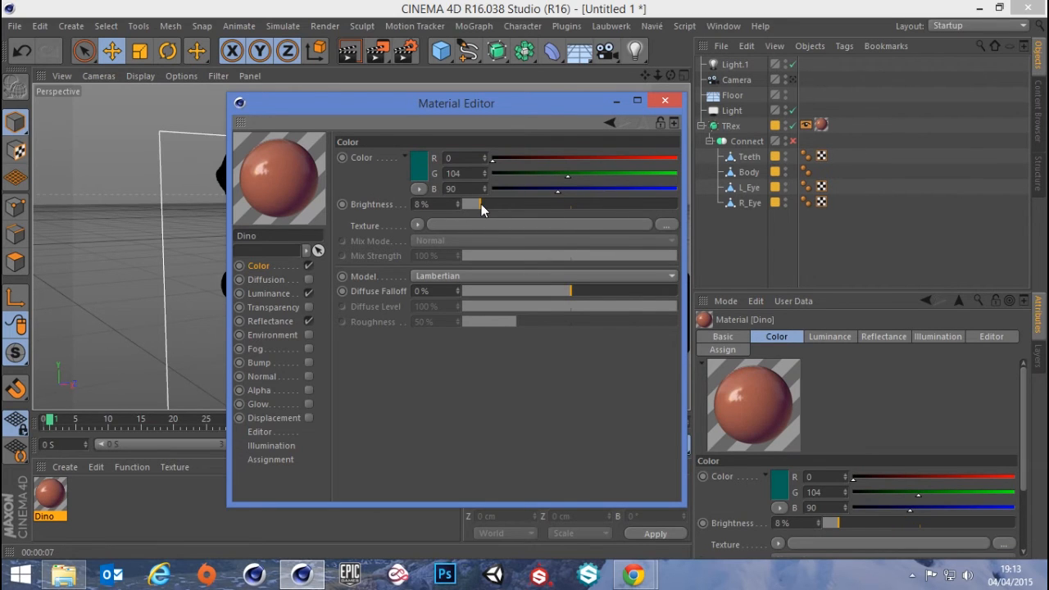
Set the Dino material's Color channel to yellow, RGB 195, 188, 0, at 83% Brightness and render the view
click(414, 168)
click(408, 105)
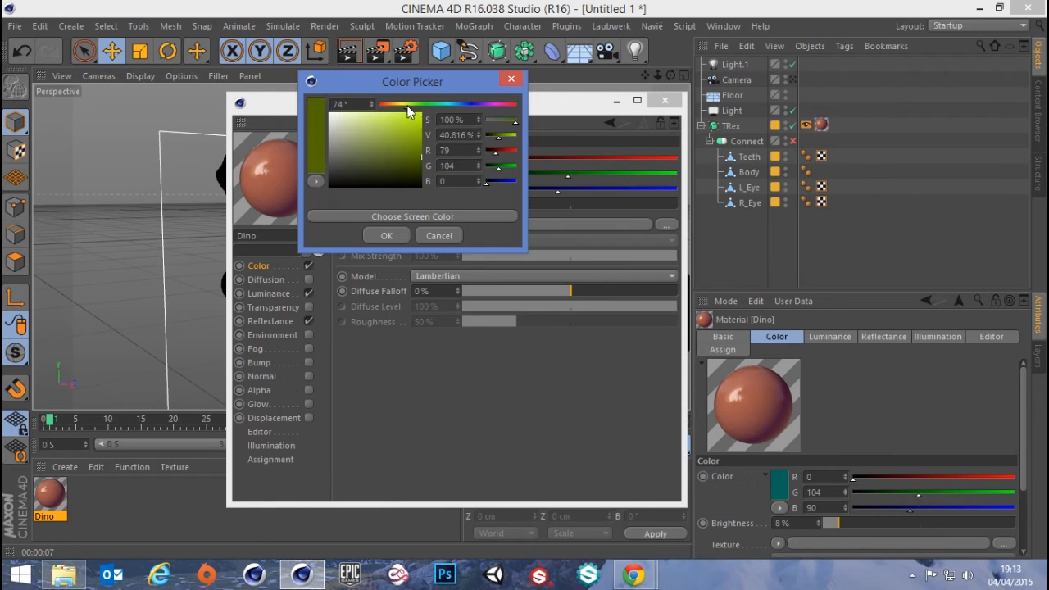
drag(407, 106, 402, 107)
drag(419, 153, 429, 131)
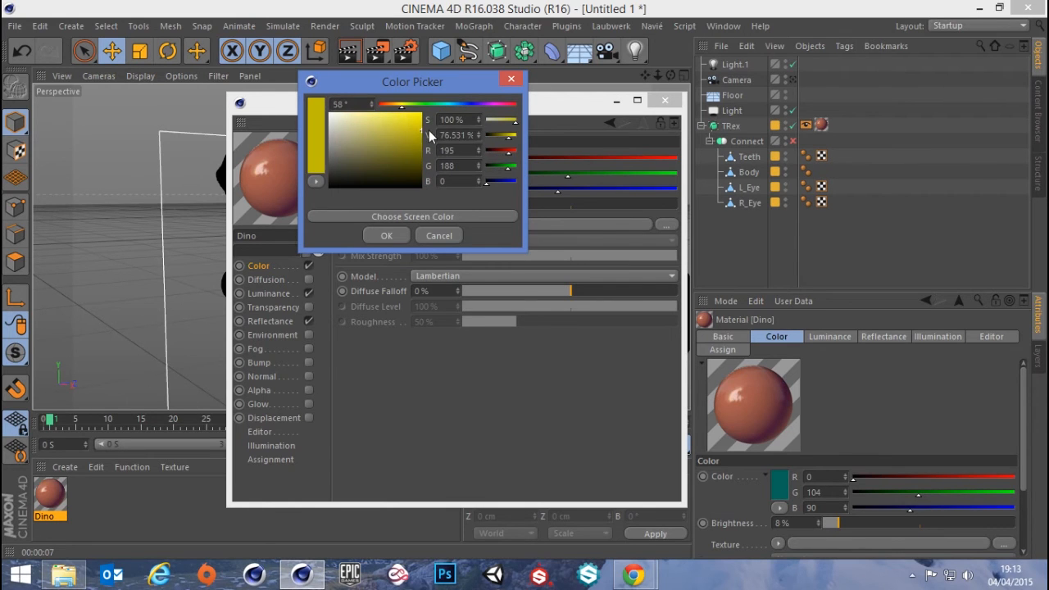
click(382, 234)
drag(480, 204, 765, 219)
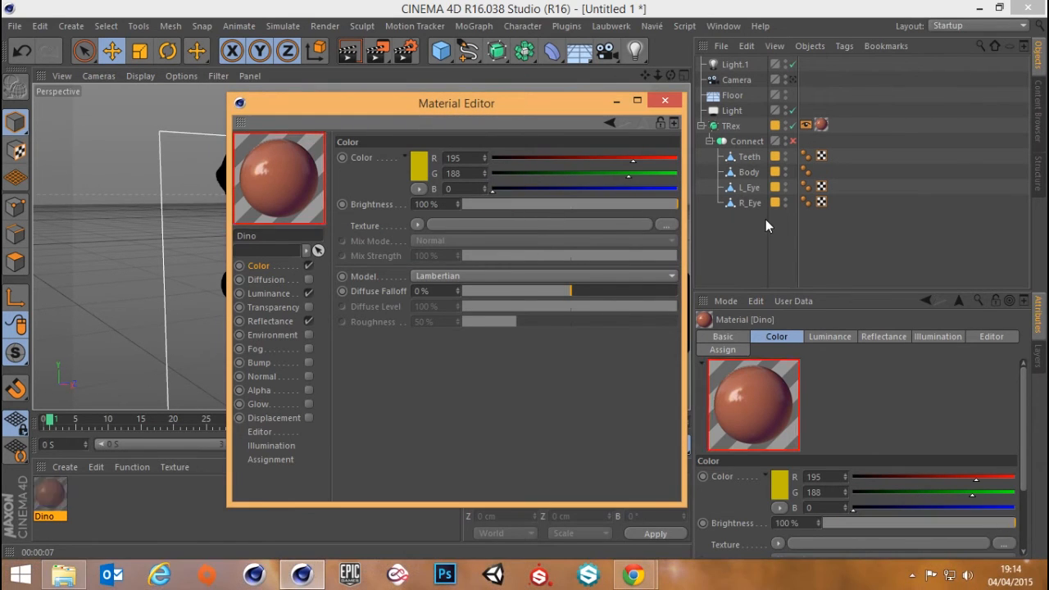
mouse_move(634, 205)
mouse_down()
mouse_move(600, 207)
mouse_move(644, 199)
mouse_up()
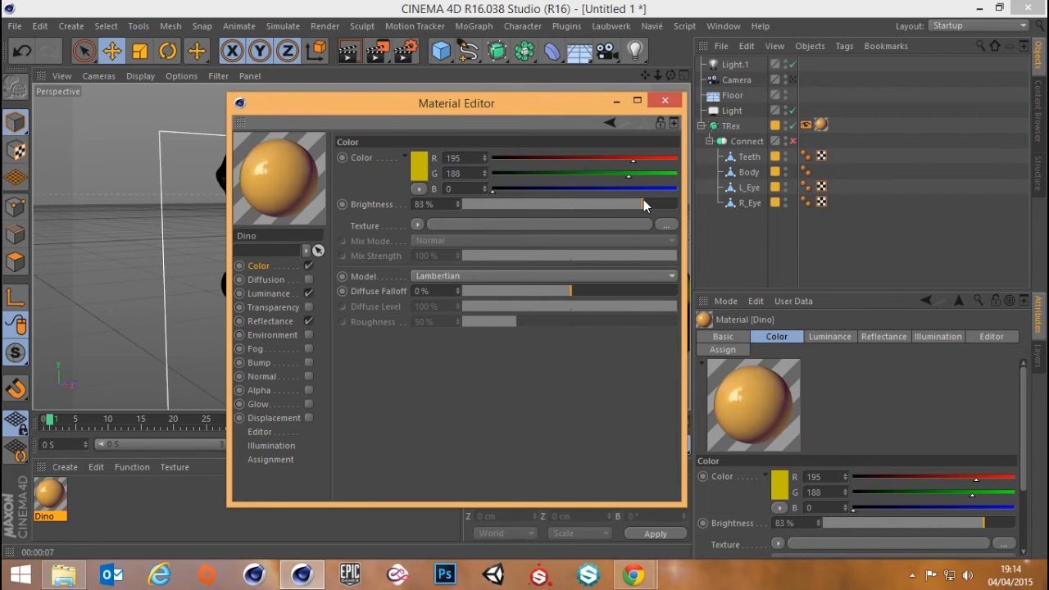
click(665, 101)
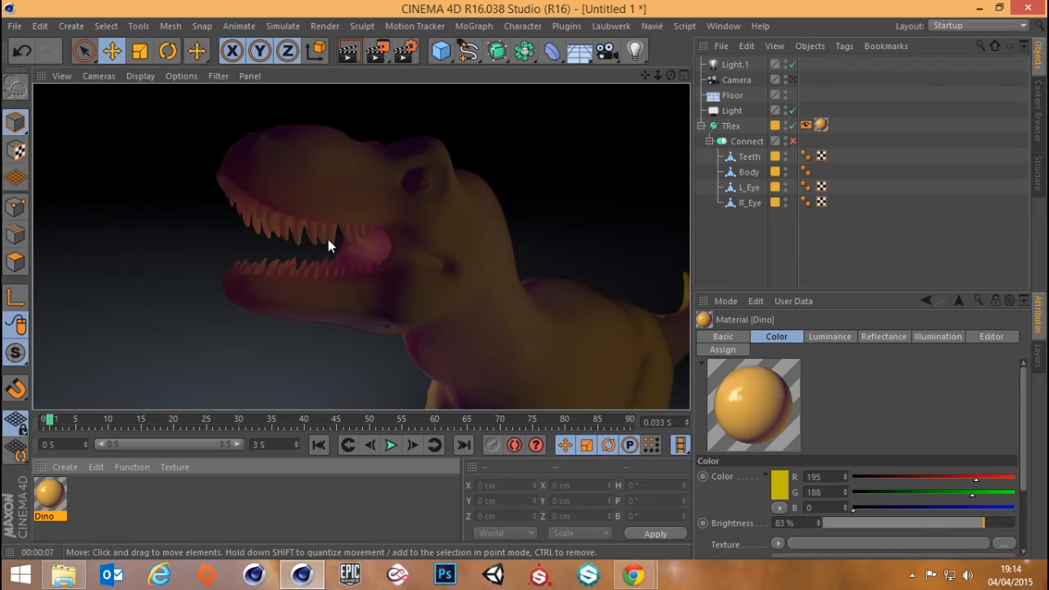
Render the T-Rex's head to the Picture Viewer with the Connect object disabled, and again with it enabled
click(377, 51)
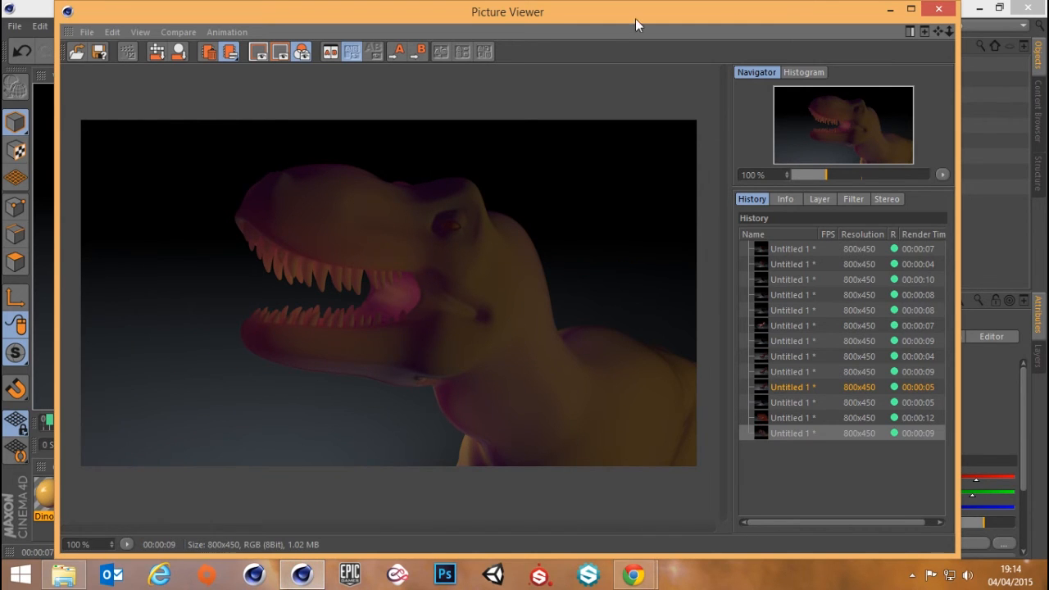
click(940, 9)
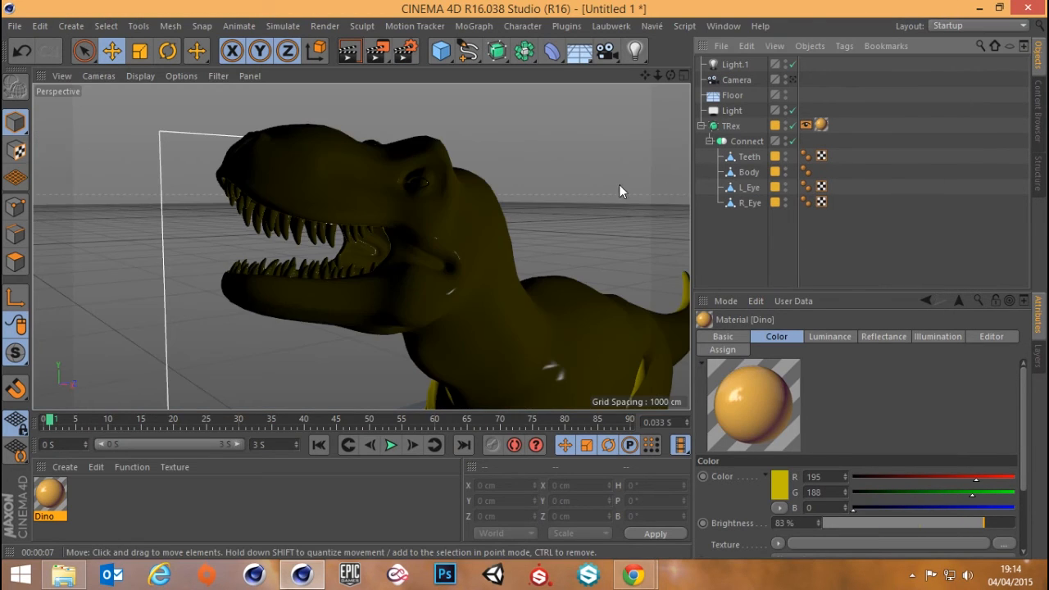
click(375, 56)
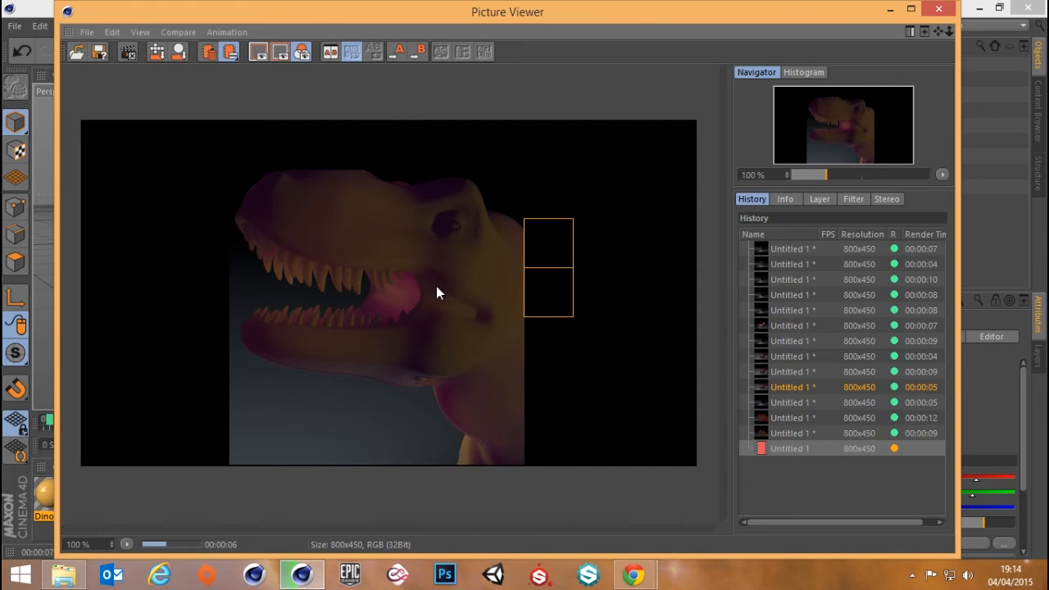
Compare the last two renders in the Picture Viewer history by switching back and forth between them
click(793, 434)
key(Down)
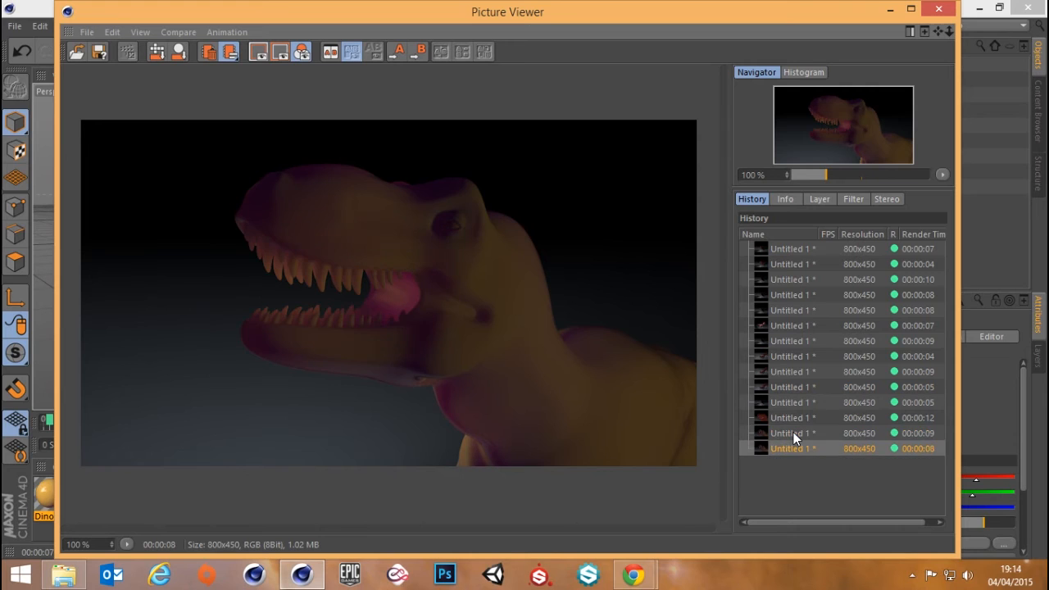
key(Up)
key(Down)
key(Up)
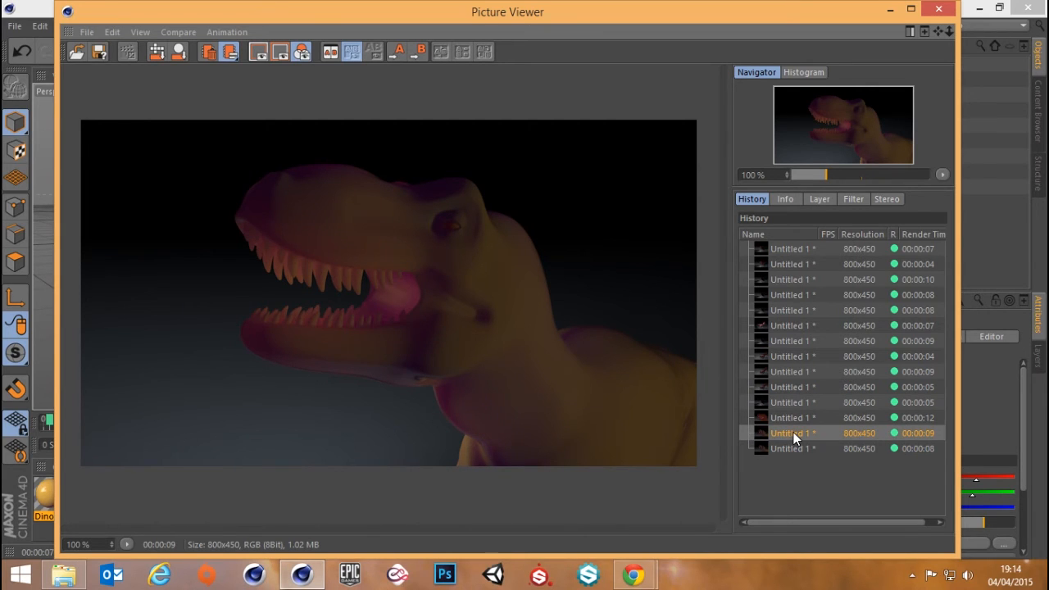
key(Down)
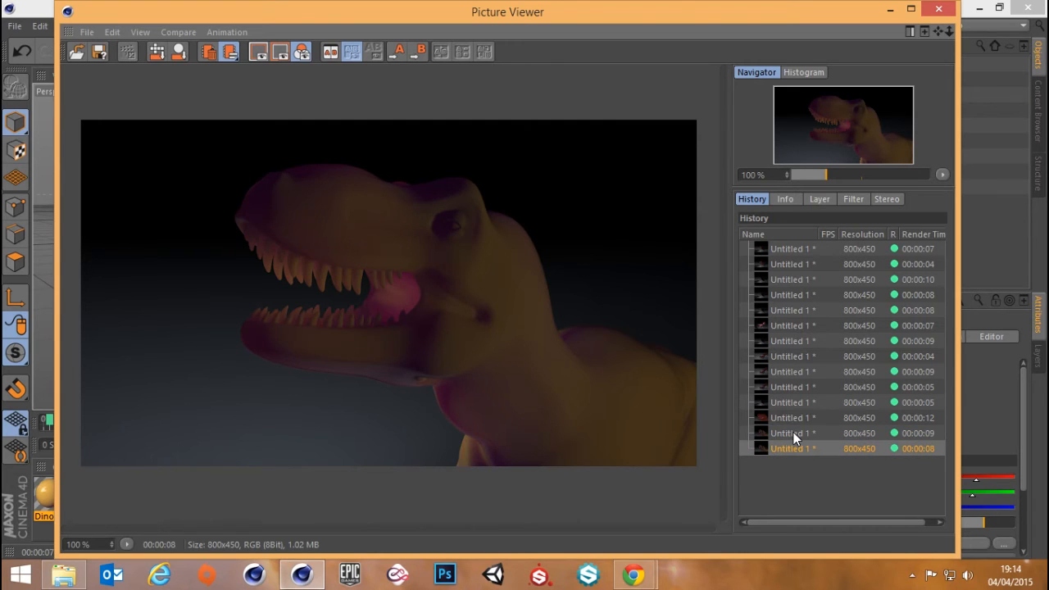
key(Up)
key(Down)
key(Up)
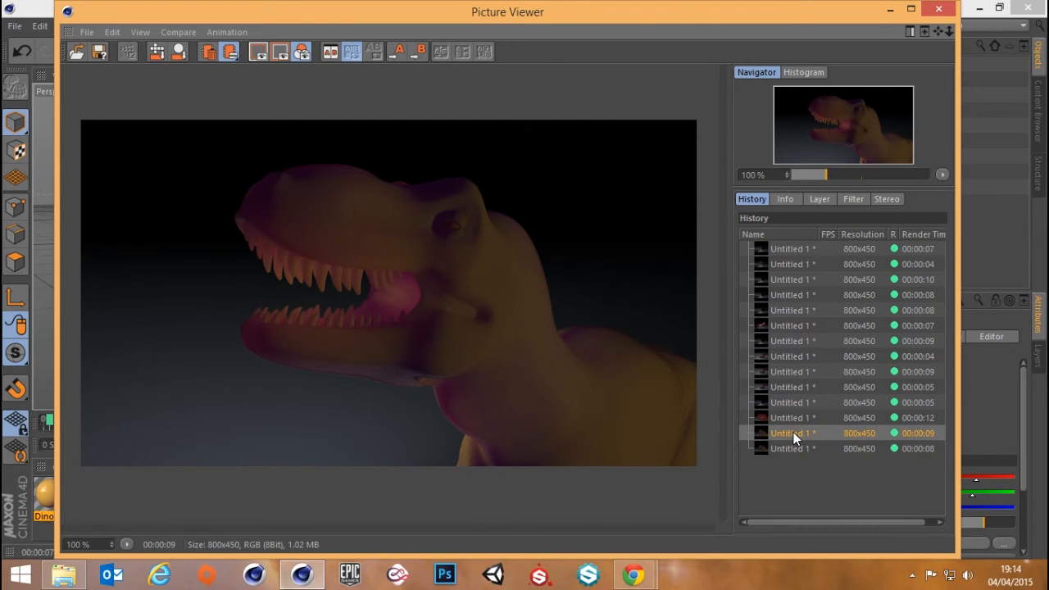
key(Down)
key(Up)
key(Down)
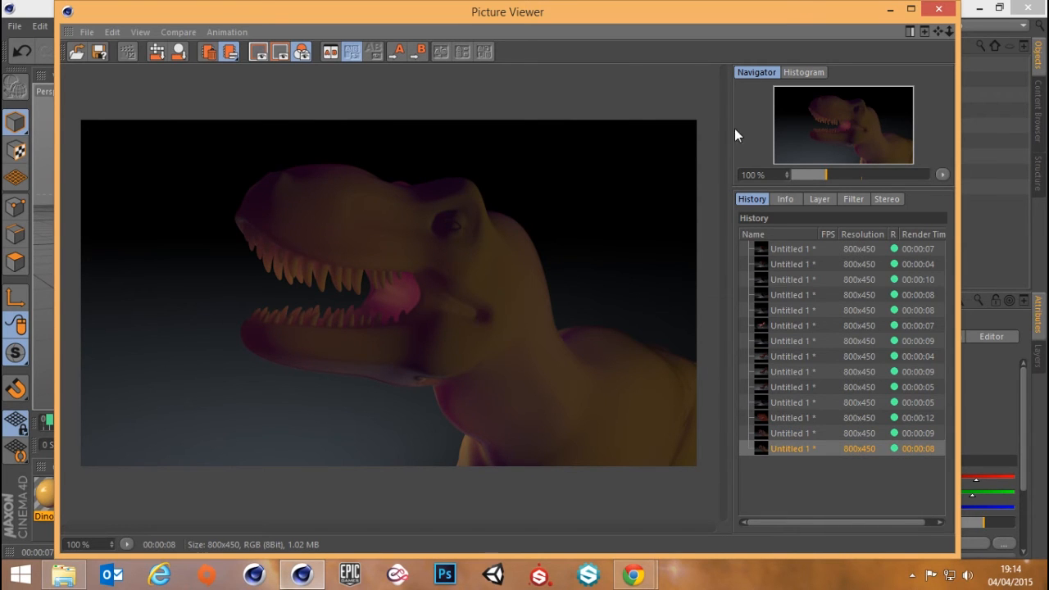
Close the Picture Viewer and collapse the Connect and TRex hierarchies in the object list
click(939, 9)
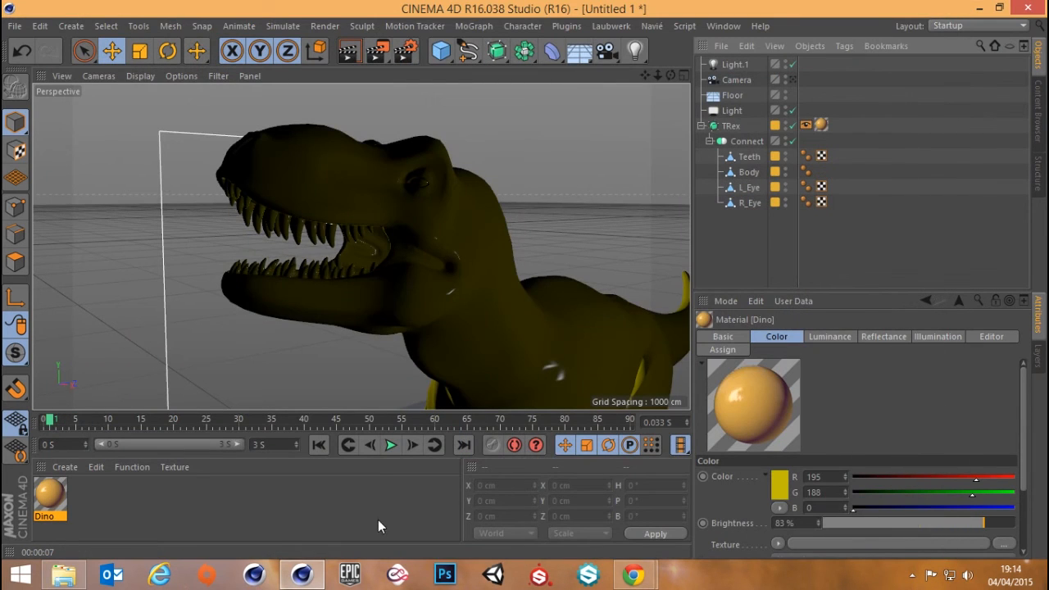
click(752, 145)
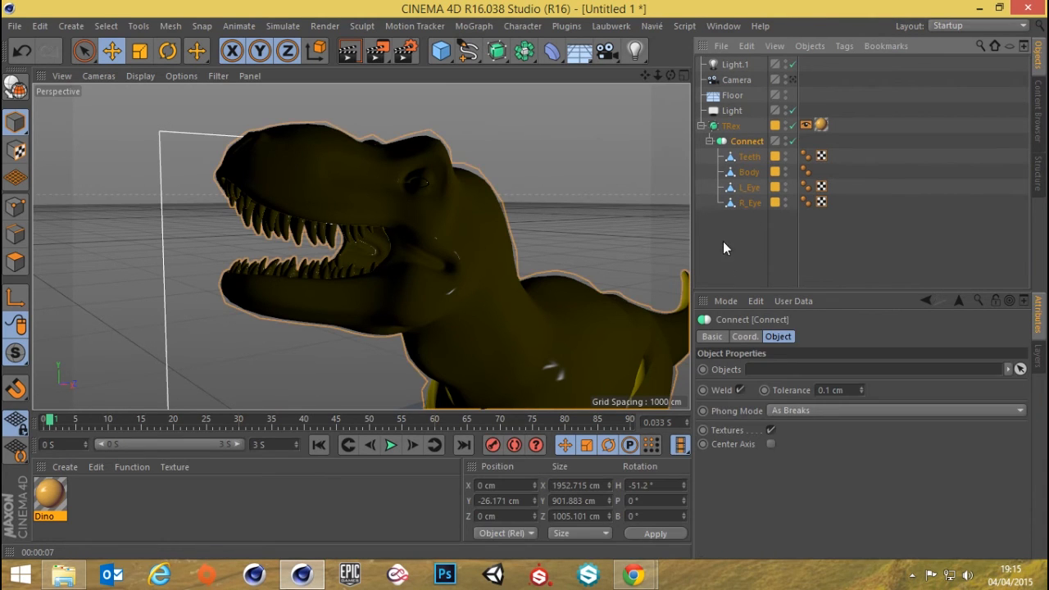
drag(723, 222, 781, 276)
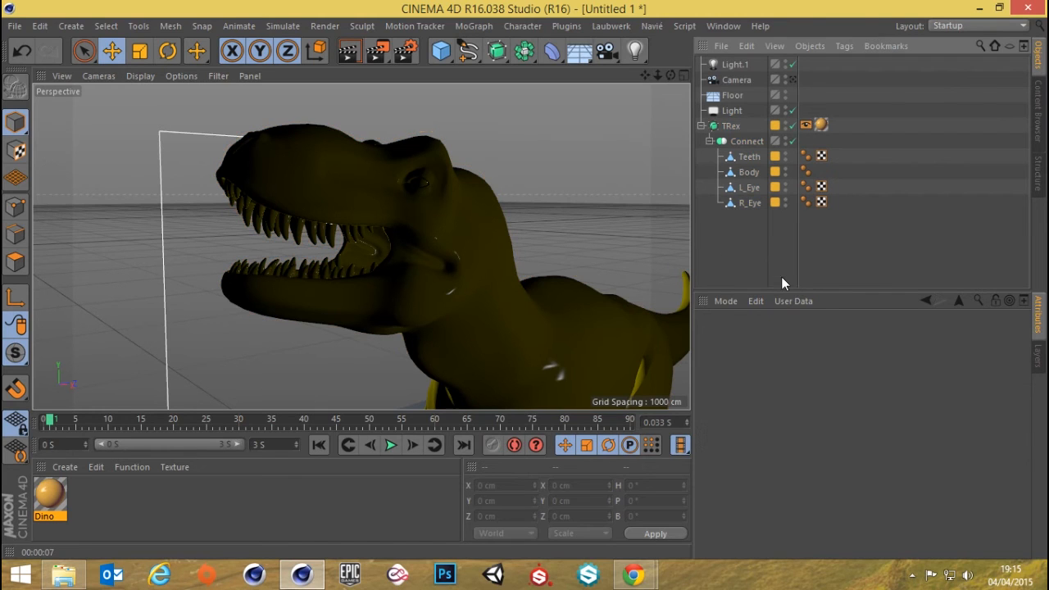
drag(742, 241, 792, 284)
click(709, 141)
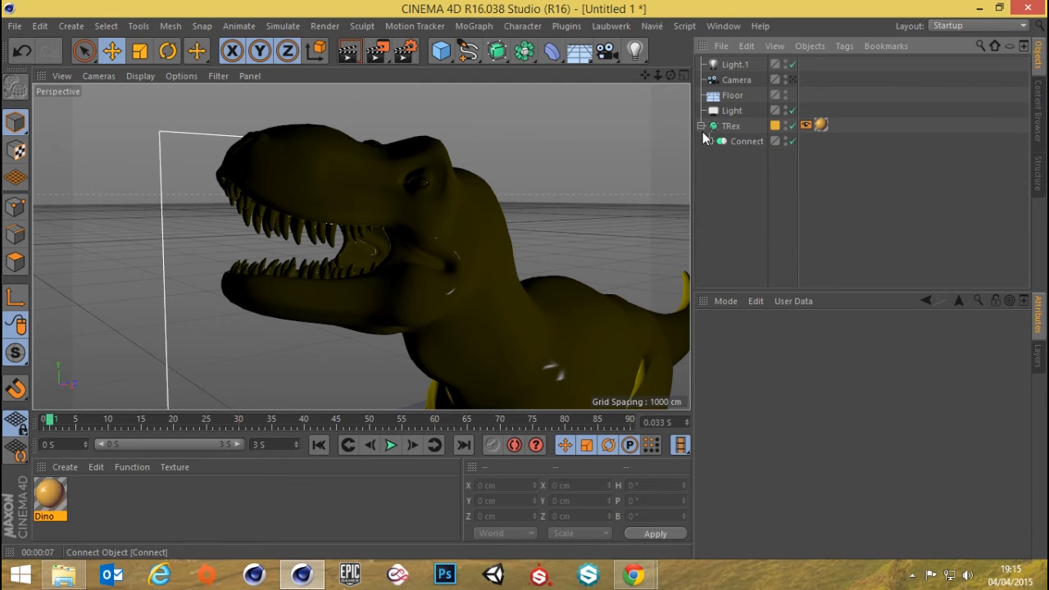
click(701, 125)
Review the Multiple Diffuse settings of the Subsurface Scattering shader in the Dino material's Luminance channel
click(47, 500)
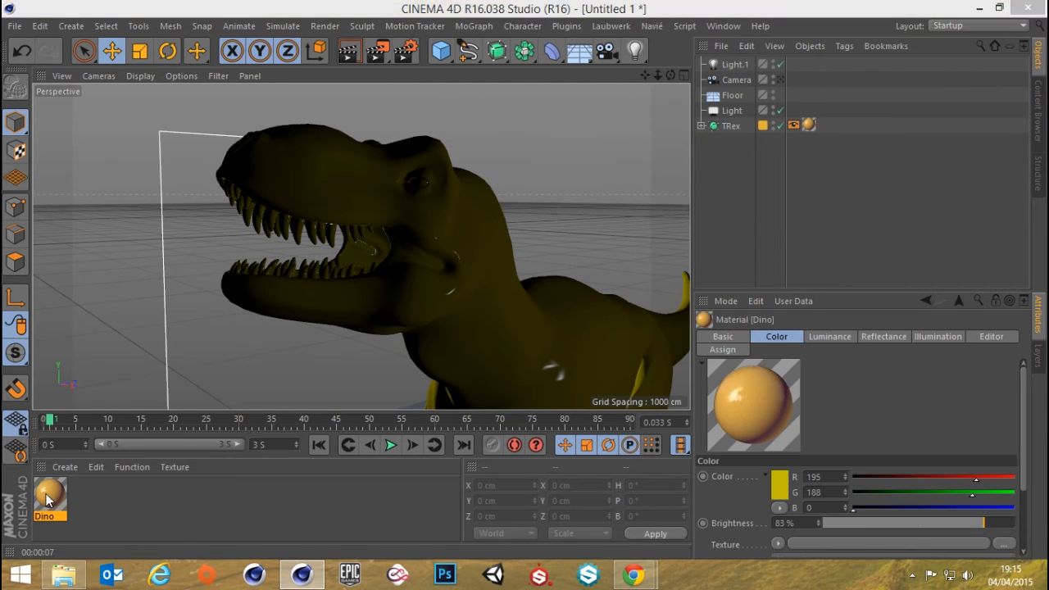
double_click(48, 500)
click(271, 293)
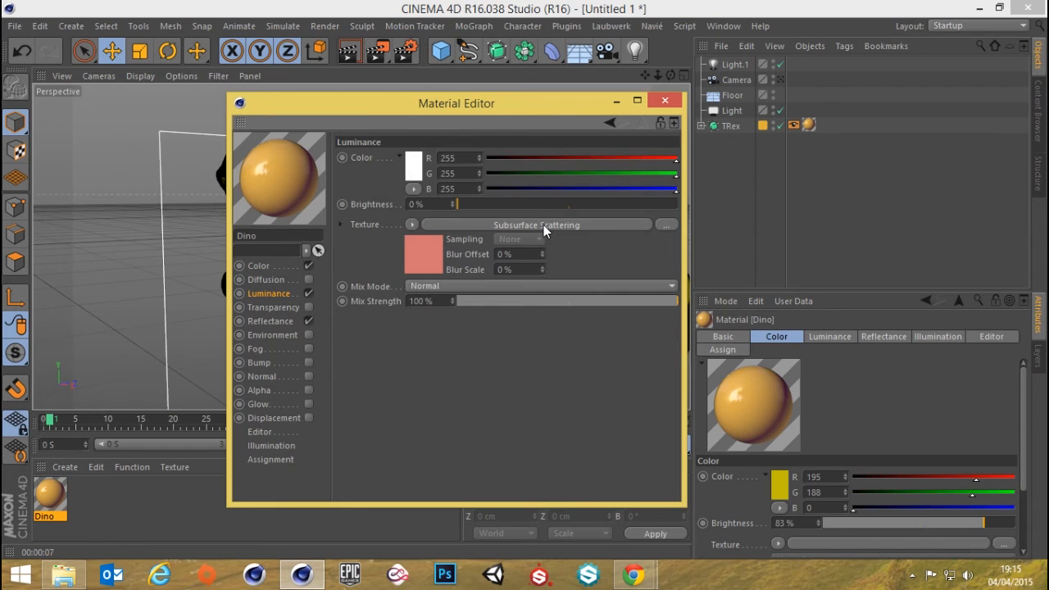
click(544, 225)
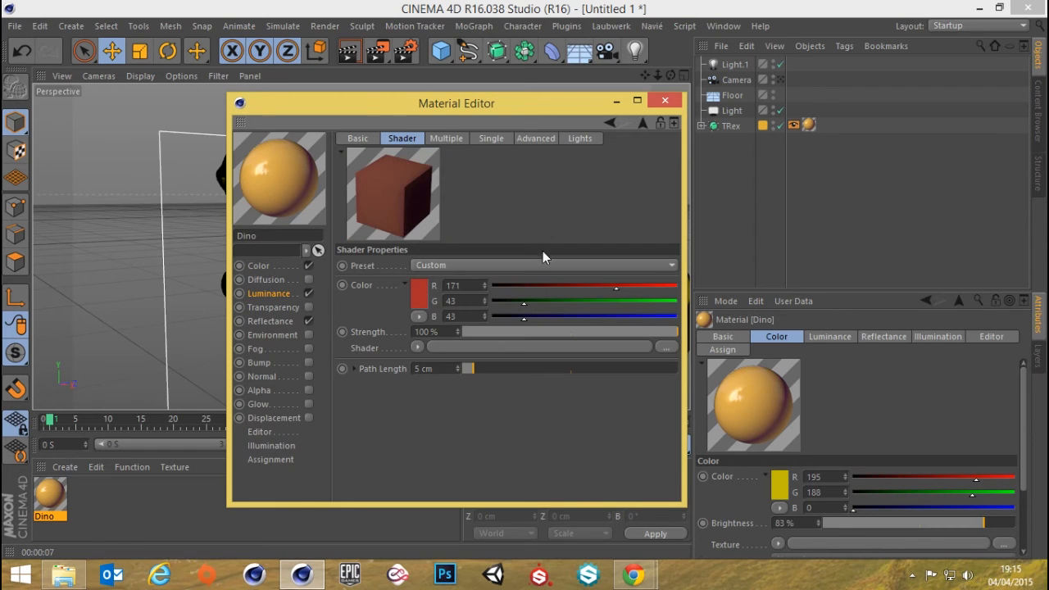
click(447, 138)
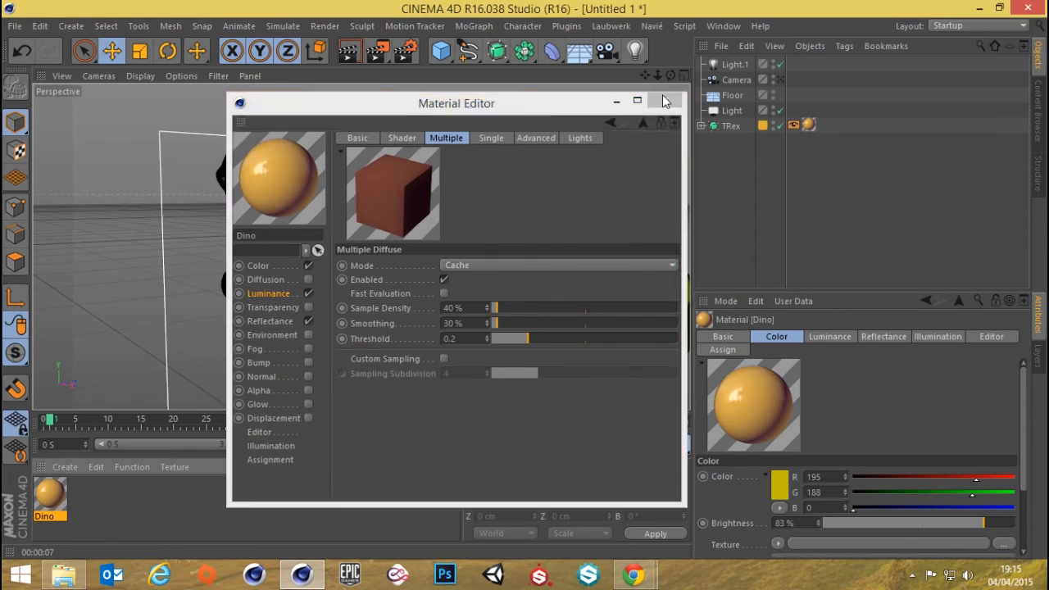
click(673, 100)
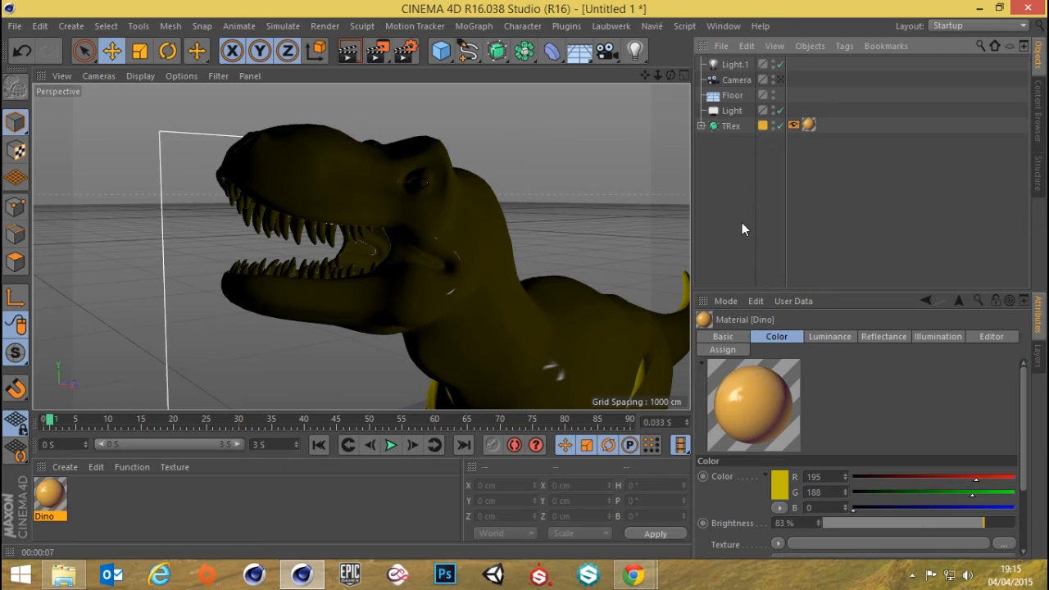
Delete the area light, the floor and the Light.1 object from the scene
click(730, 112)
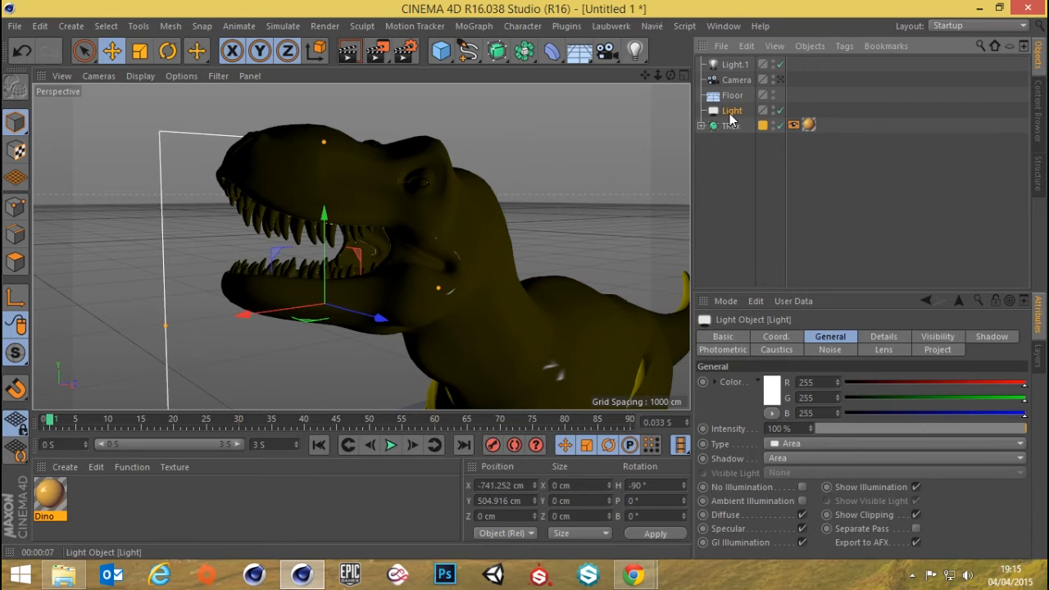
key(Delete)
click(732, 96)
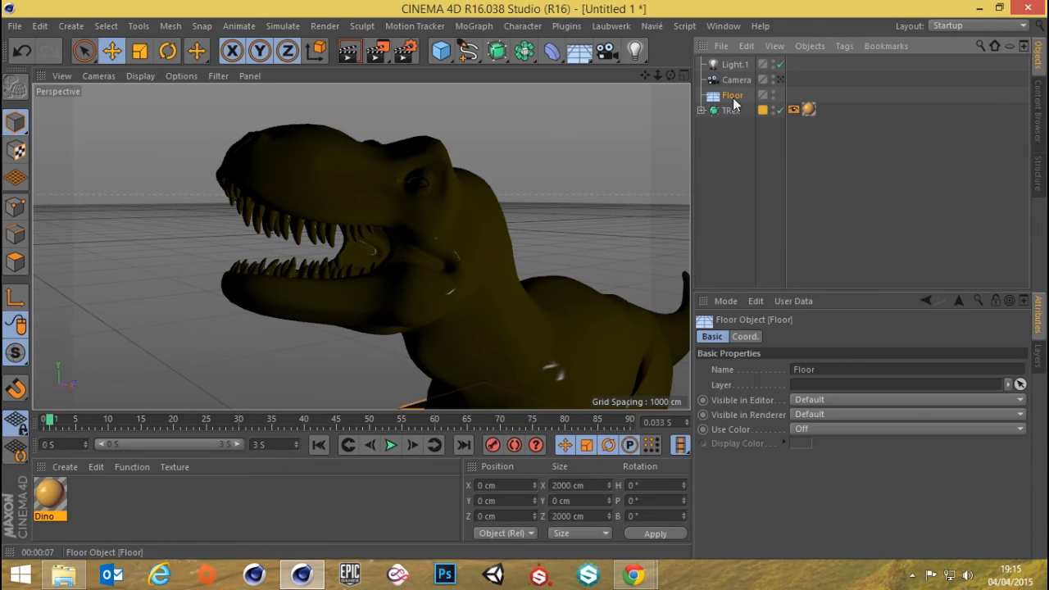
key(Delete)
click(733, 66)
key(Delete)
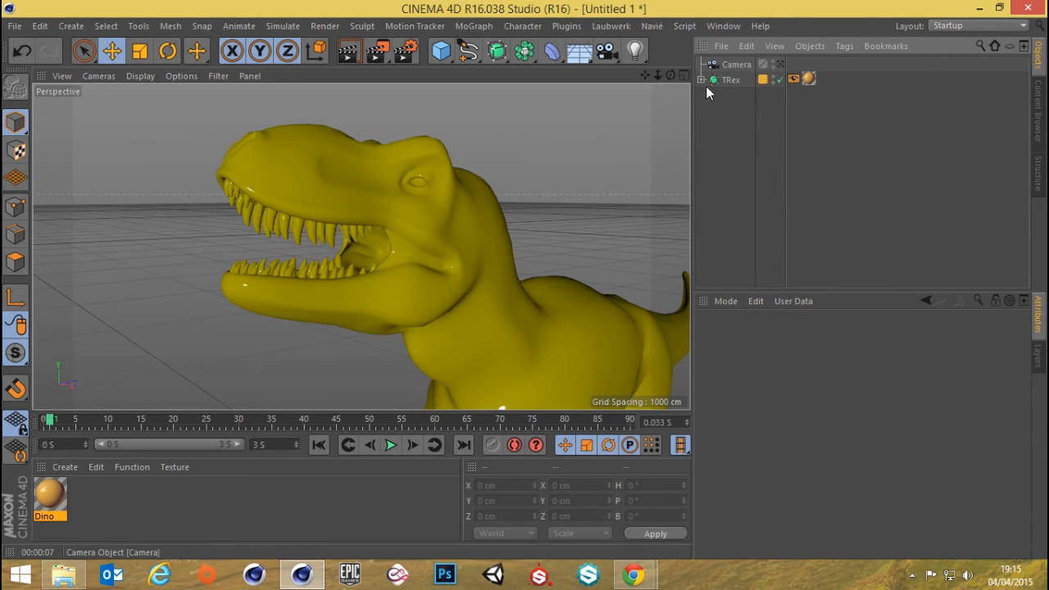
Delete the camera so that the TRex is the only object in the scene
scroll(510, 253, down, 6)
alt+middle_drag(371, 236, 351, 201)
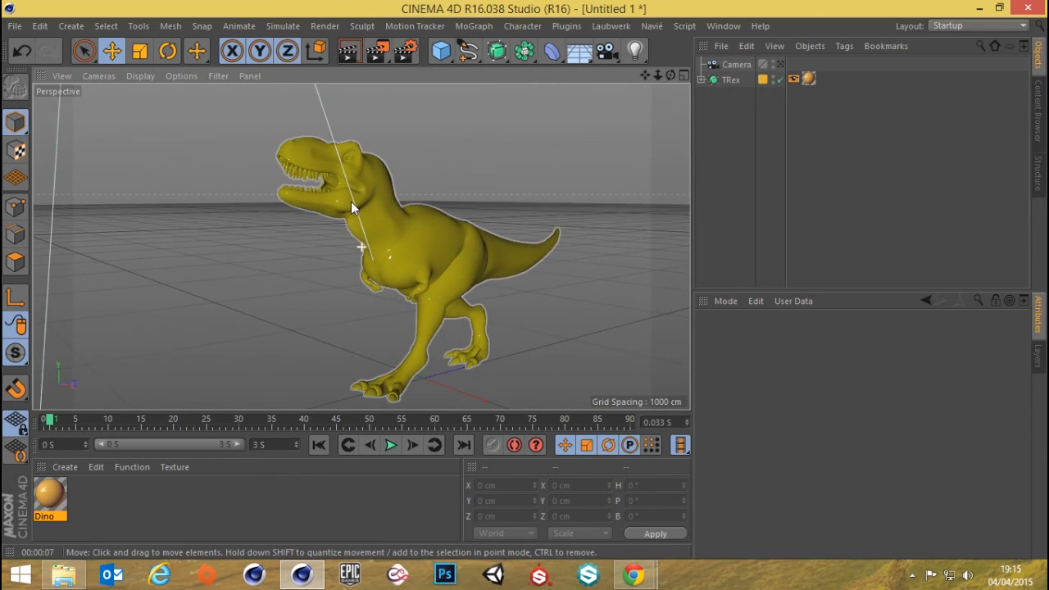
scroll(350, 201, down, 5)
alt+drag(373, 202, 435, 204)
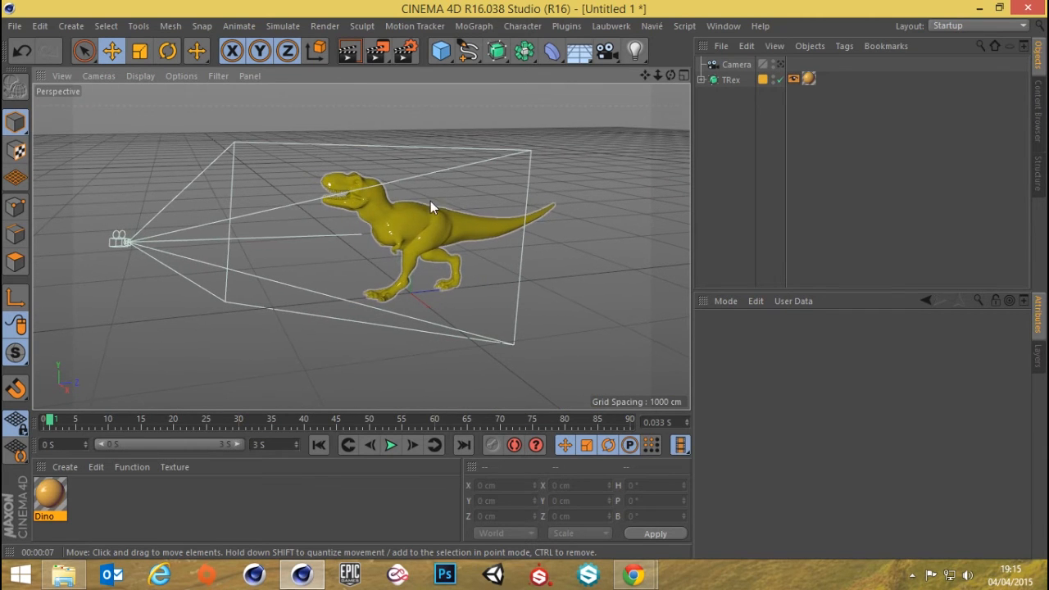
click(734, 65)
key(Delete)
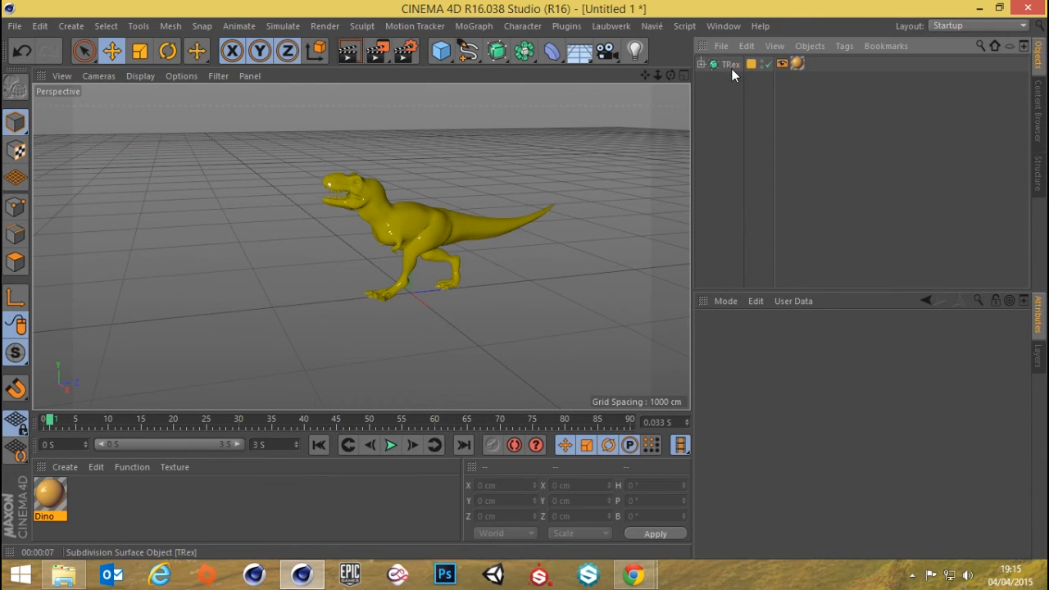
Add the Global Illumination effect to the render settings
scroll(402, 250, up, 3)
mouse_move(402, 250)
alt+mouse_down()
mouse_move(474, 240)
mouse_move(401, 256)
alt+mouse_up()
click(404, 51)
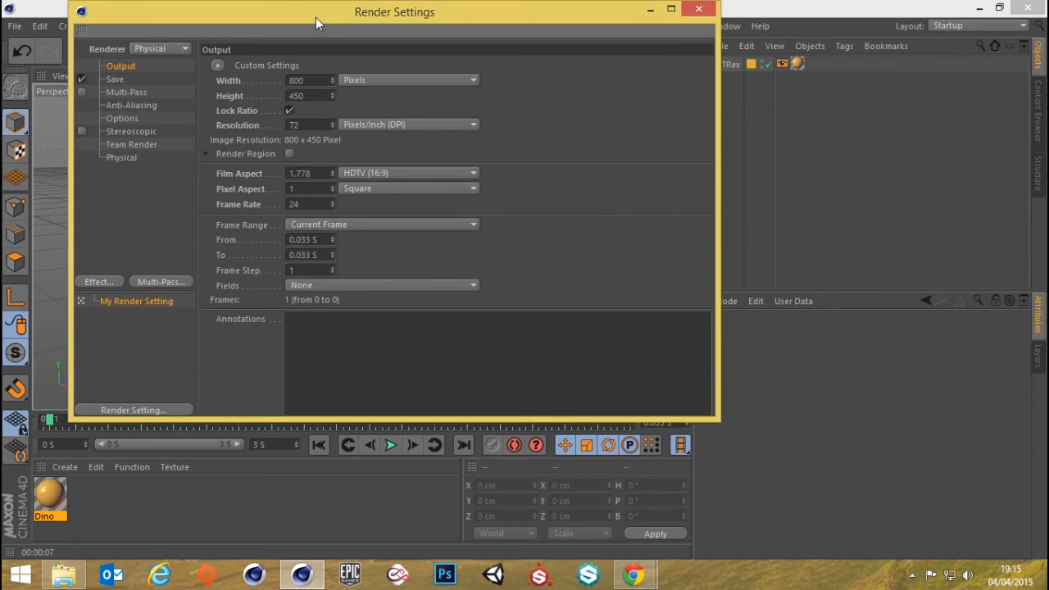
drag(315, 23, 430, 64)
click(220, 328)
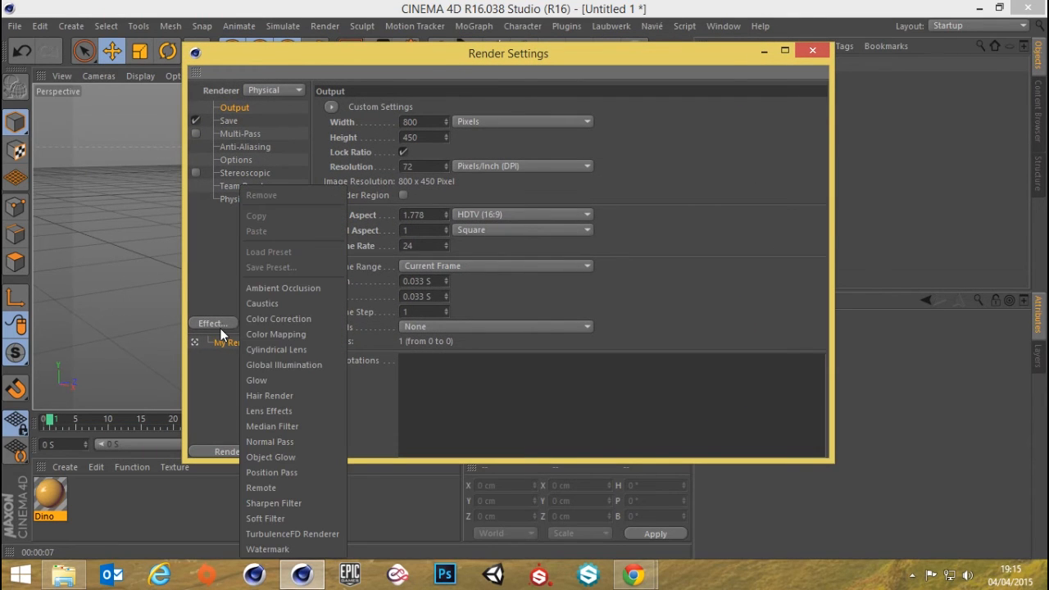
click(288, 365)
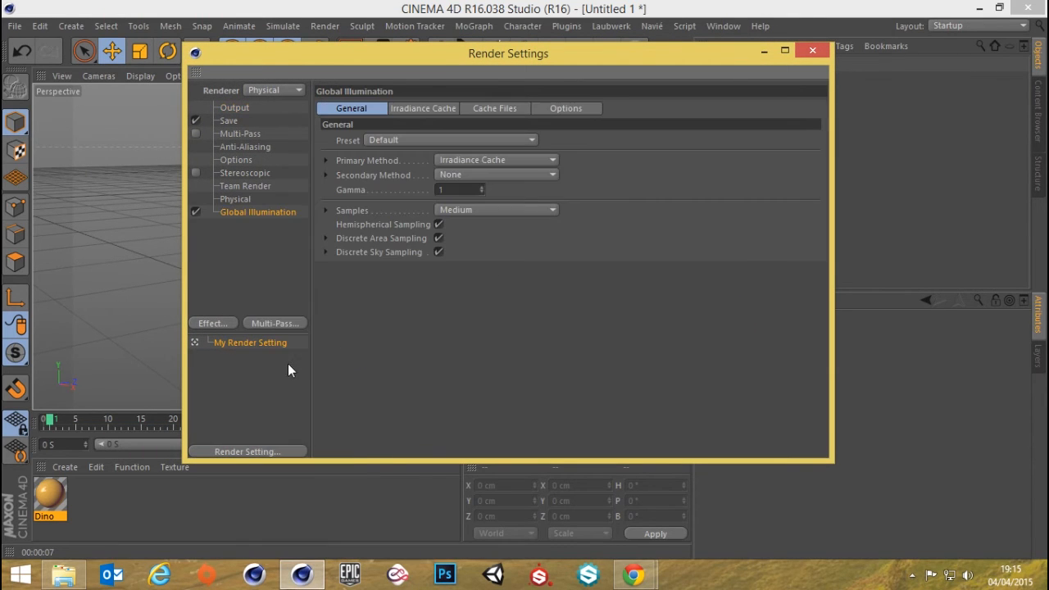
click(811, 50)
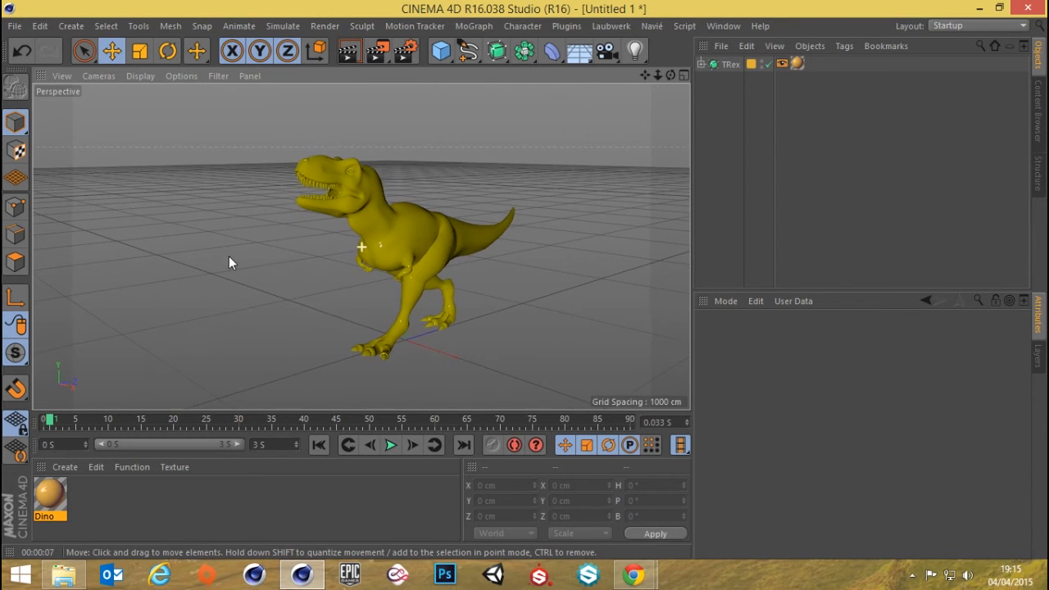
Frame the whole T-Rex and test-render it in the perspective view without any lights
alt+right_drag(310, 268, 345, 263)
alt+middle_drag(345, 263, 327, 243)
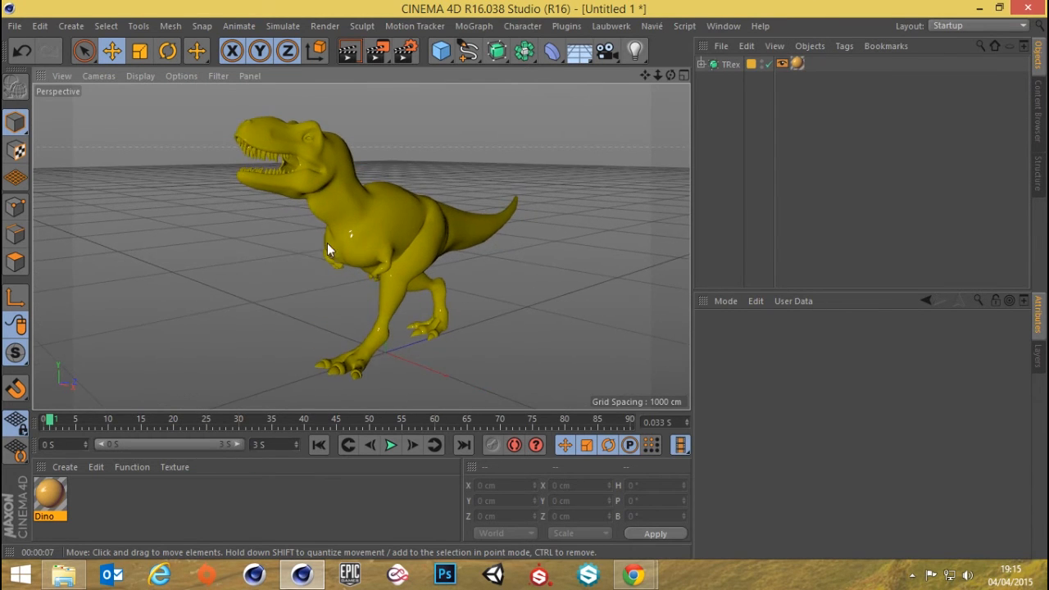
click(349, 53)
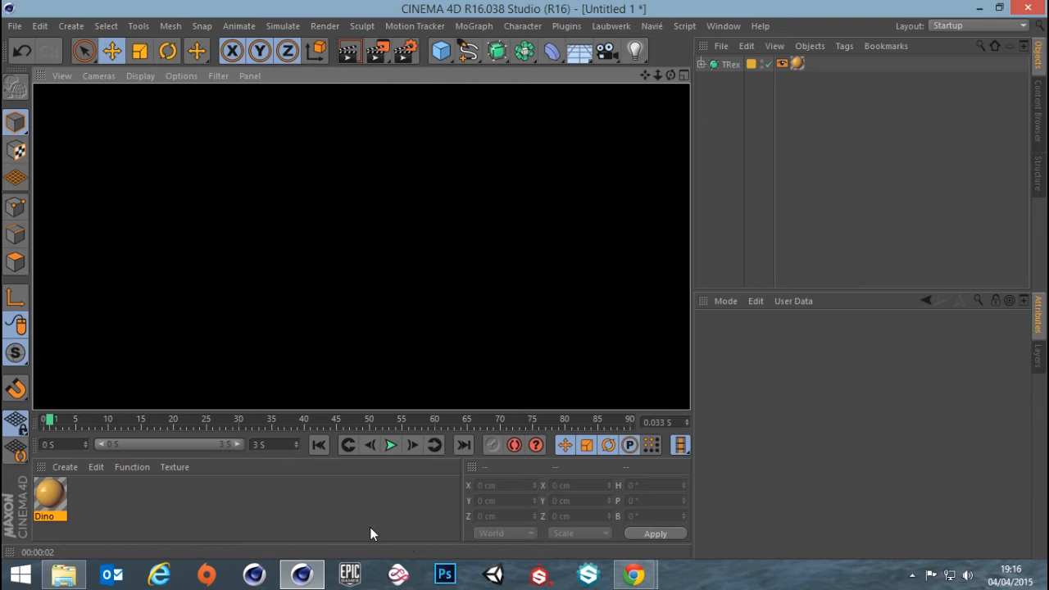
Create a new material and name it Sky
double_click(159, 512)
double_click(51, 497)
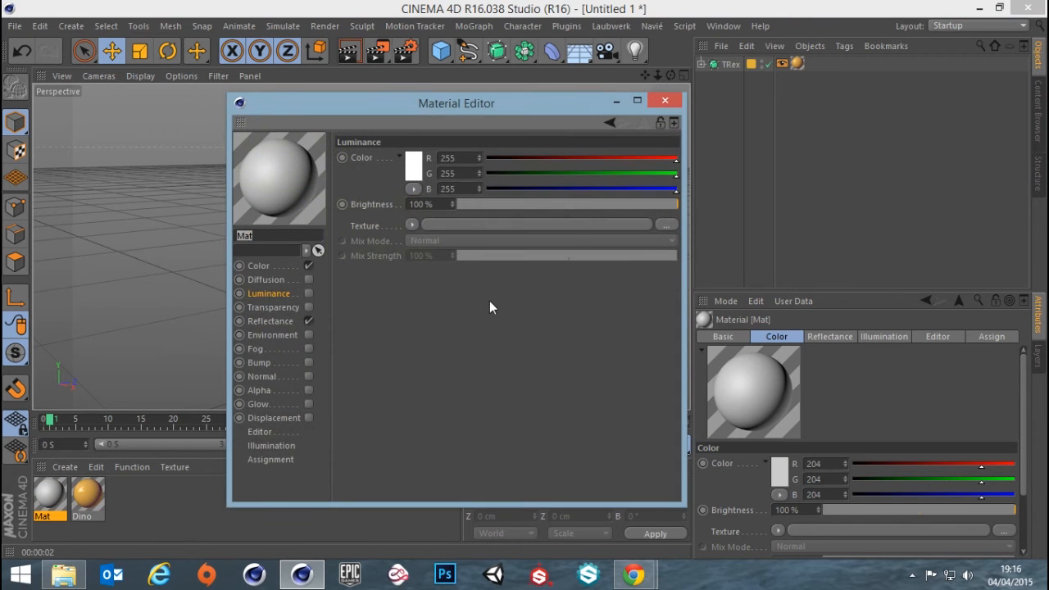
key(BackSpace)
text(sKY)
key(BackSpace)
key(BackSpace)
text(Sky)
key(Return)
Disable the Sky material's Color and Reflectance channels and enable its Luminance channel
click(304, 266)
click(308, 266)
click(308, 321)
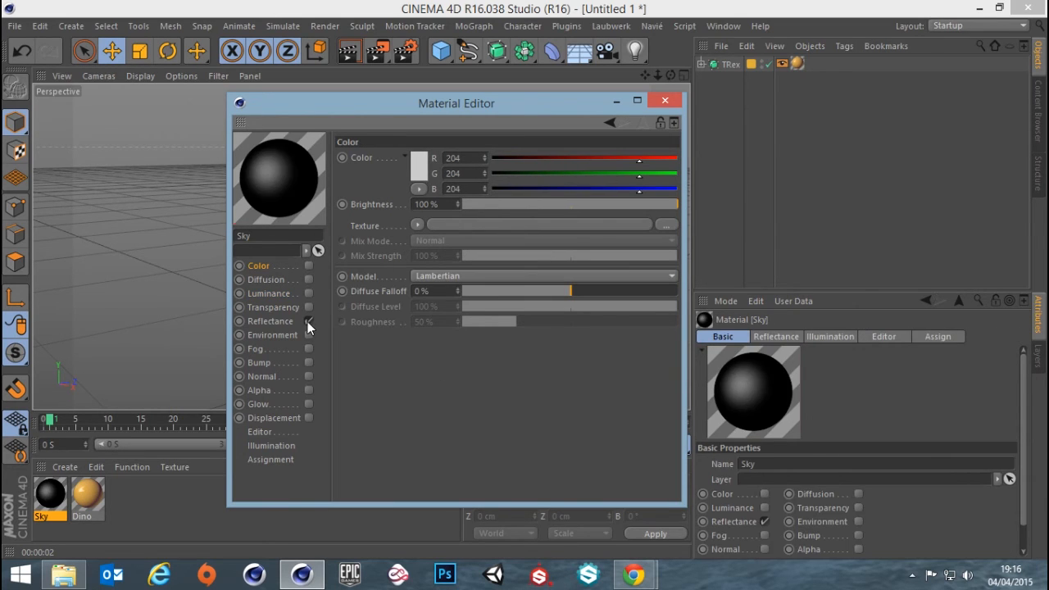
click(288, 295)
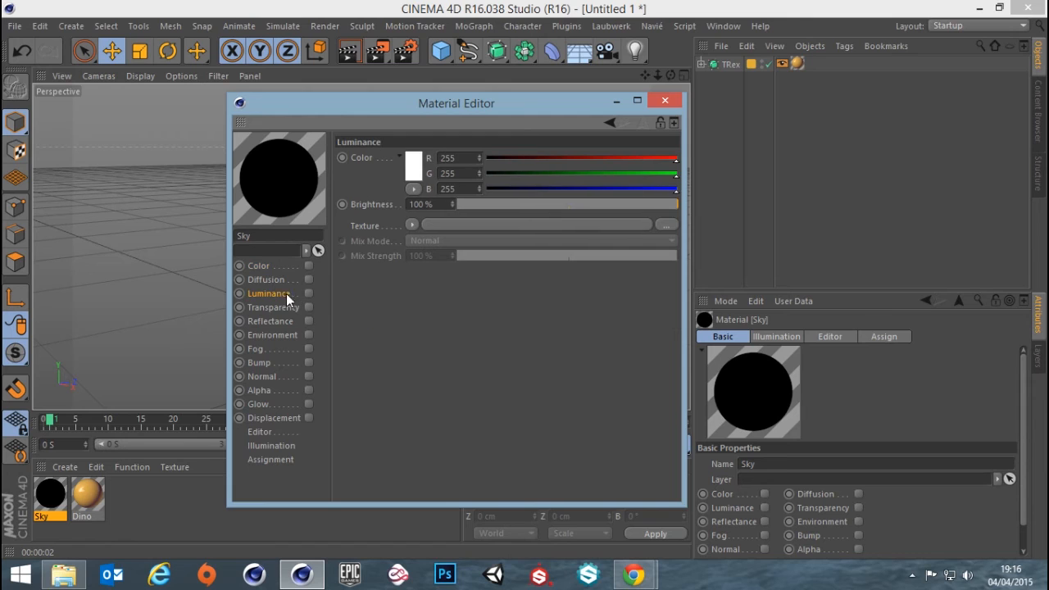
click(308, 293)
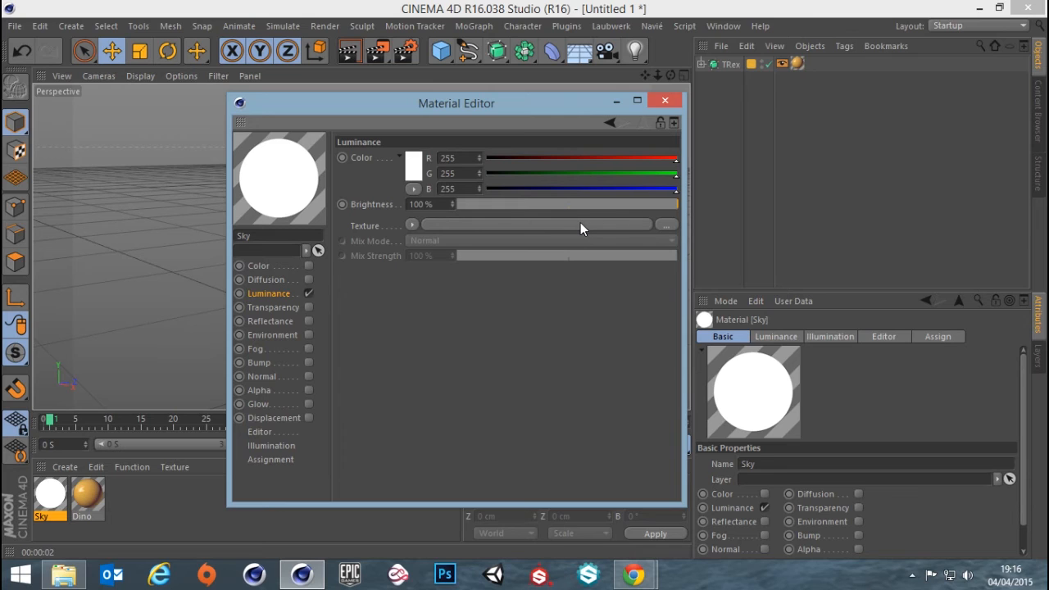
Load an HDRI sky image from the HDRI resources folder as the Sky material's Luminance texture
click(64, 574)
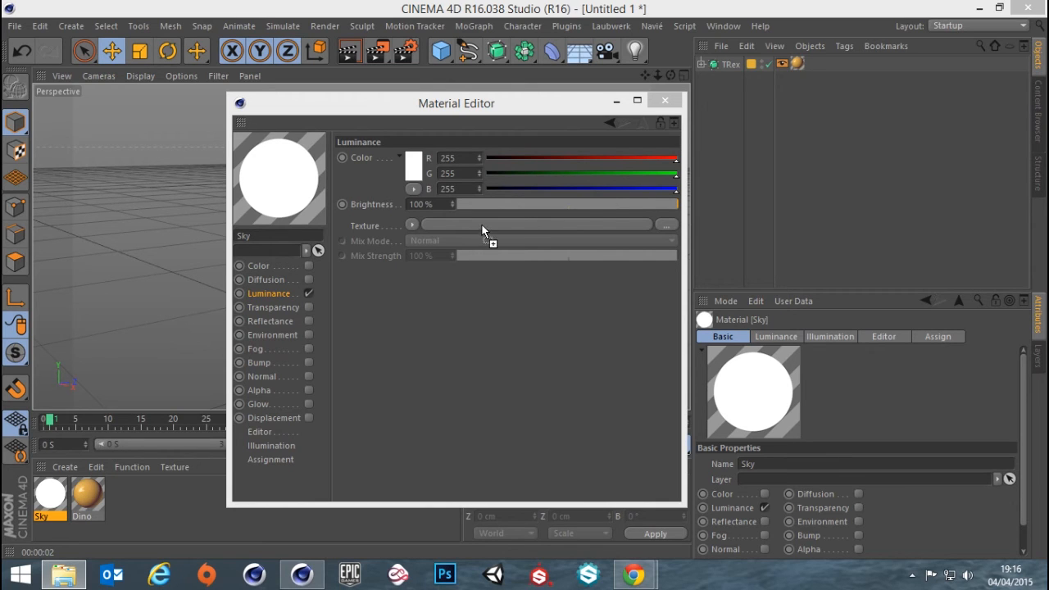
drag(482, 224, 482, 225)
click(617, 343)
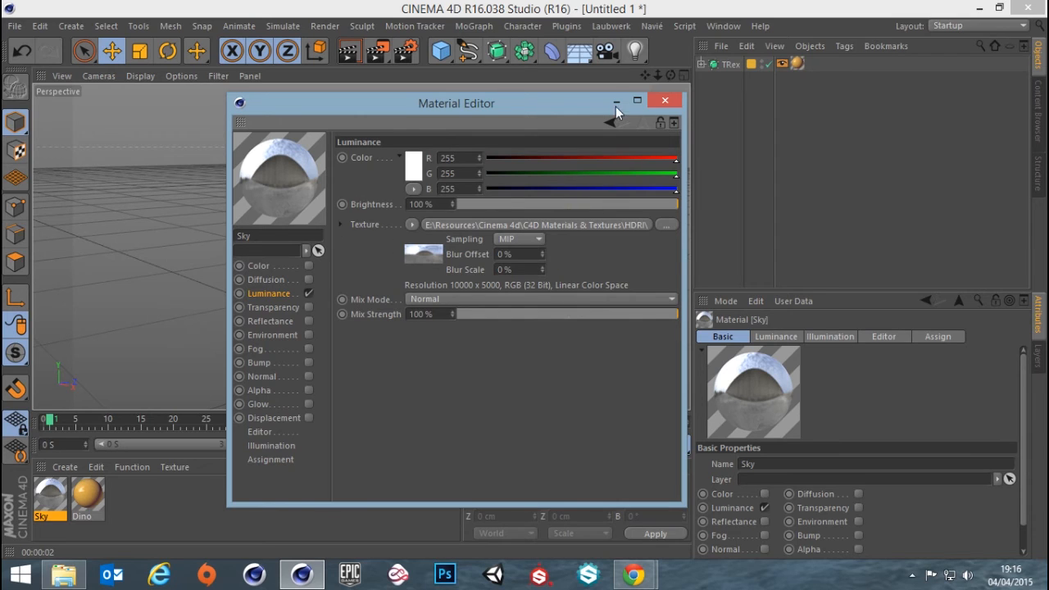
click(667, 100)
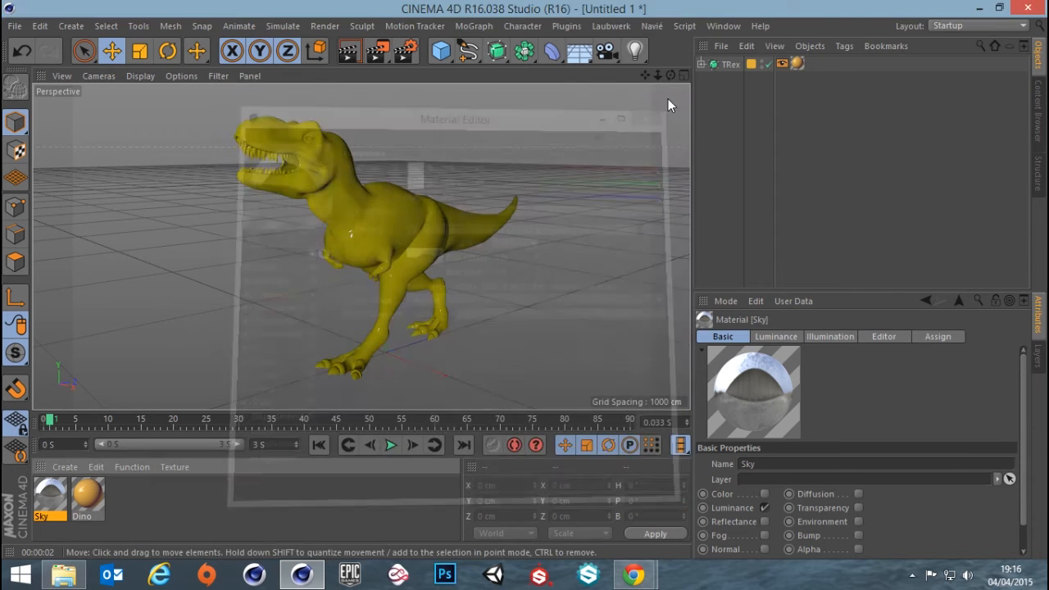
Add a Sky object to the scene and apply the Sky material to it
click(580, 51)
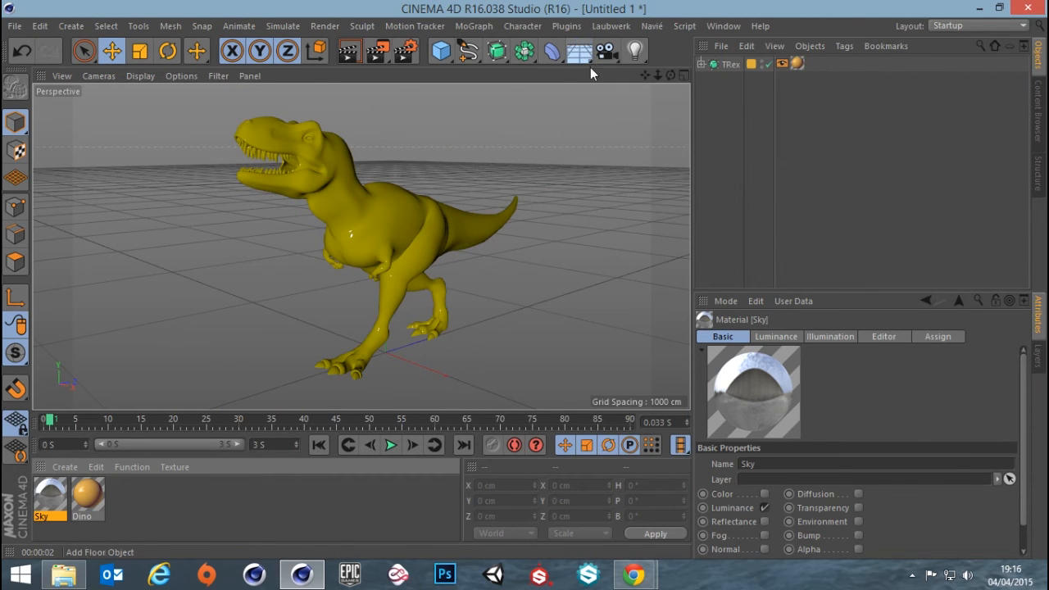
click(577, 51)
click(643, 102)
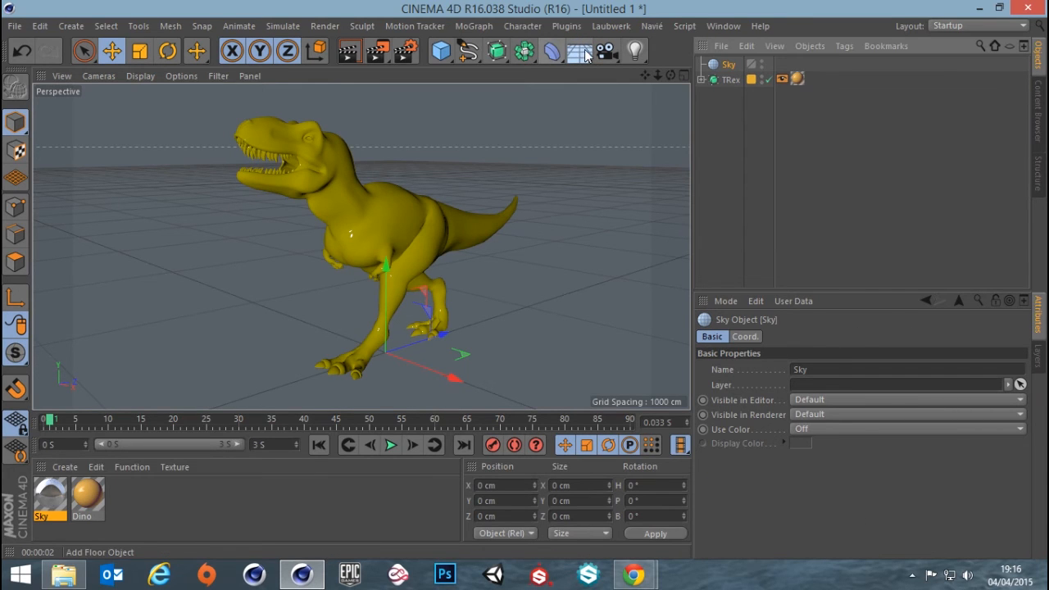
drag(54, 502, 732, 67)
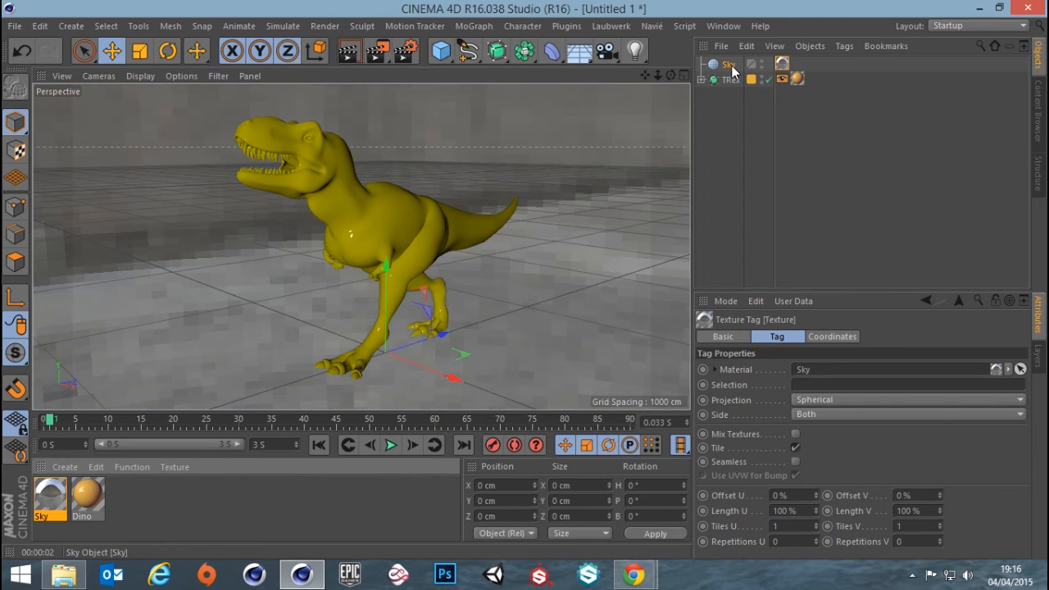
Set the Sky material's Texture Preview Size to 4096x4096 (64 MB) and check the backdrop around the T-Rex
double_click(47, 498)
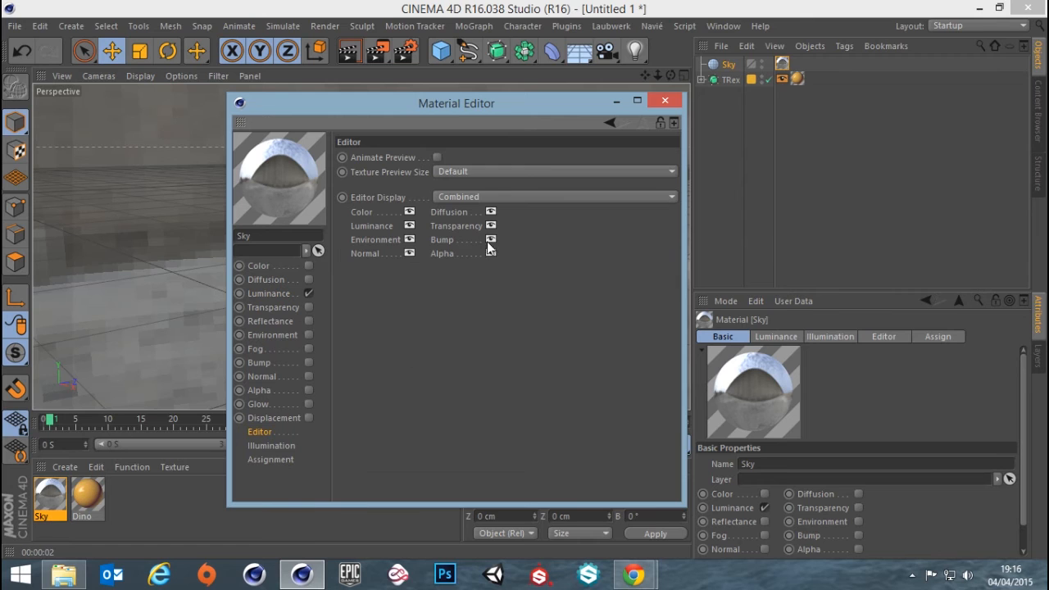
click(498, 172)
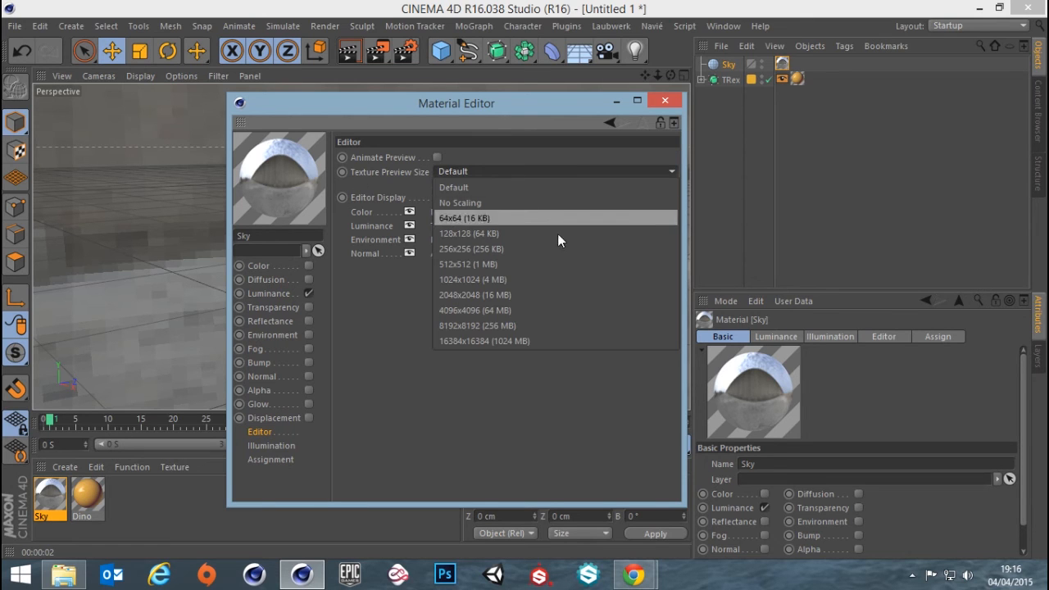
click(484, 310)
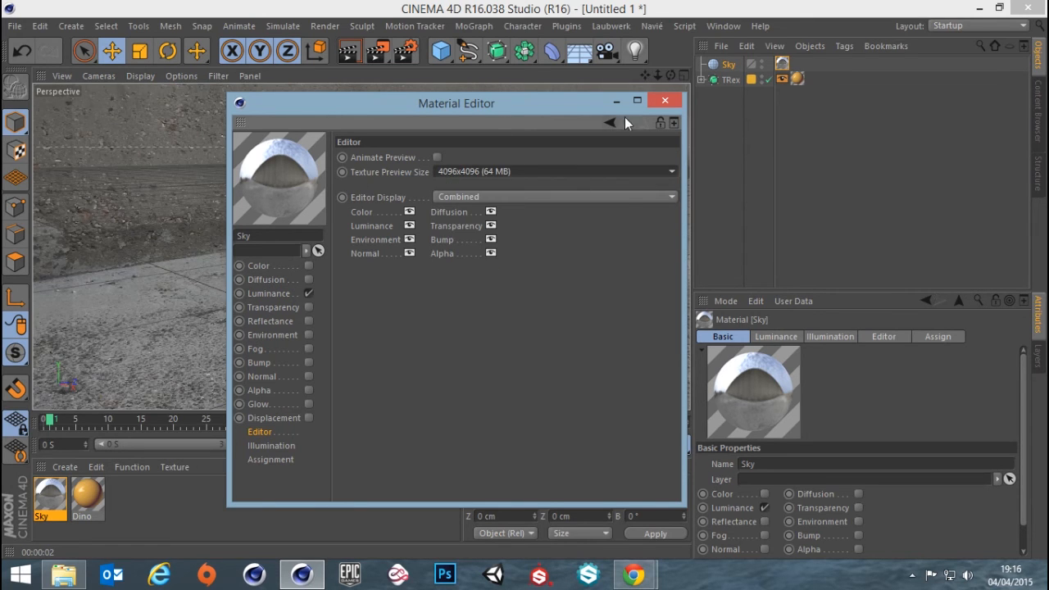
click(665, 100)
alt+drag(465, 325, 475, 250)
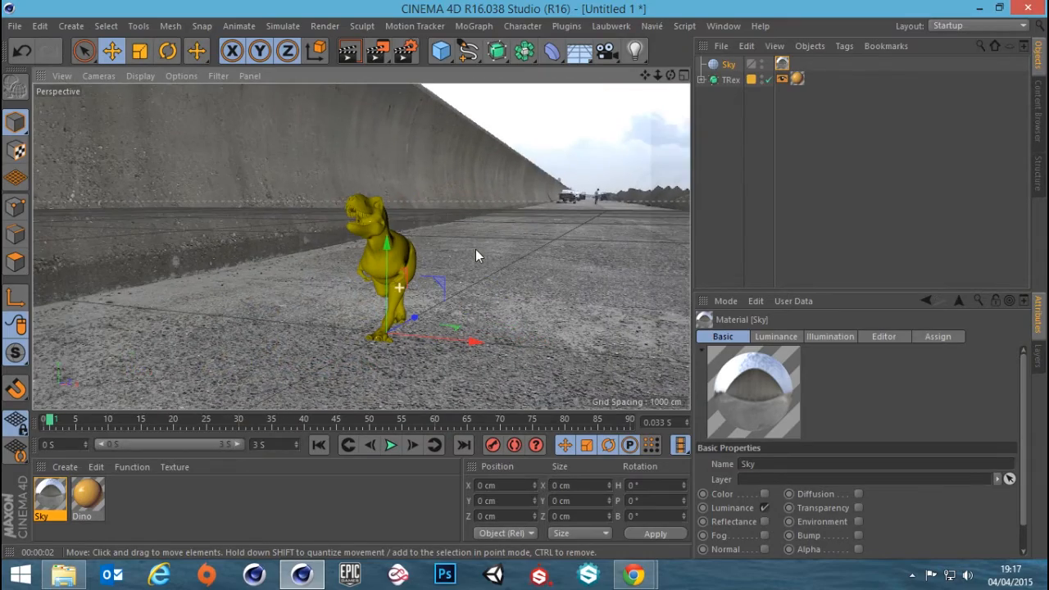
Rotate the T-Rex to a heading of about 67° so it stands side-on against the backdrop, and render the view
alt+drag(440, 287, 466, 295)
scroll(468, 289, up, 1)
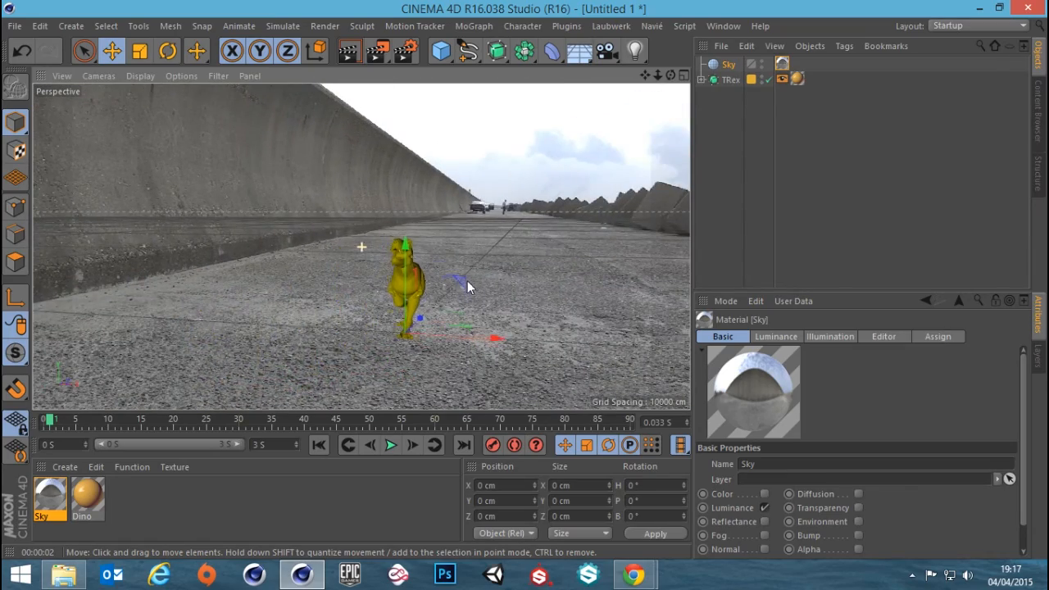
alt+middle_drag(468, 286, 457, 268)
scroll(456, 268, up, 3)
alt+drag(434, 273, 354, 288)
alt+middle_drag(389, 281, 390, 270)
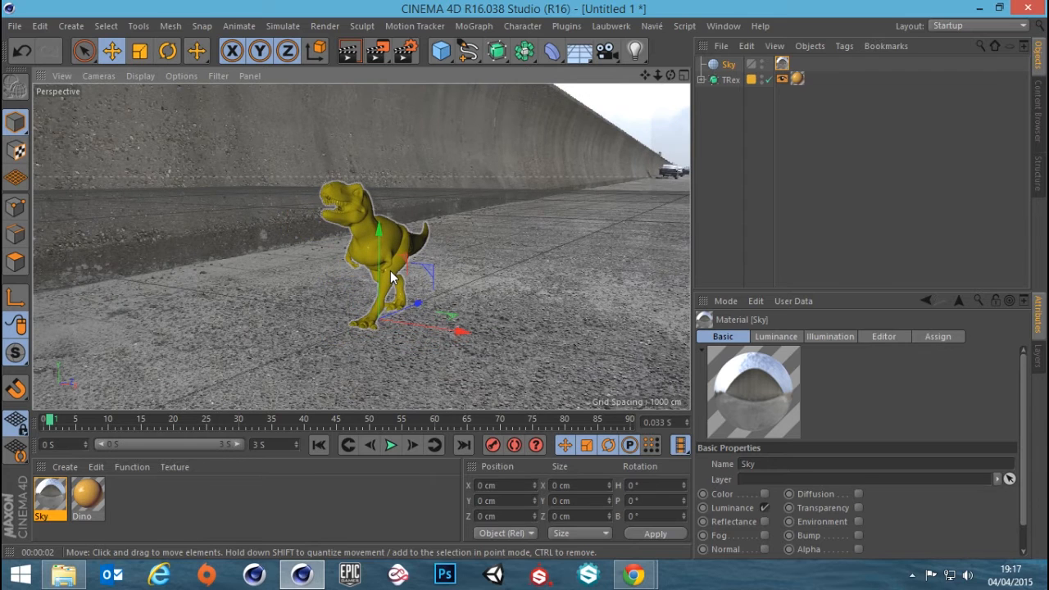
scroll(388, 270, up, 3)
click(365, 230)
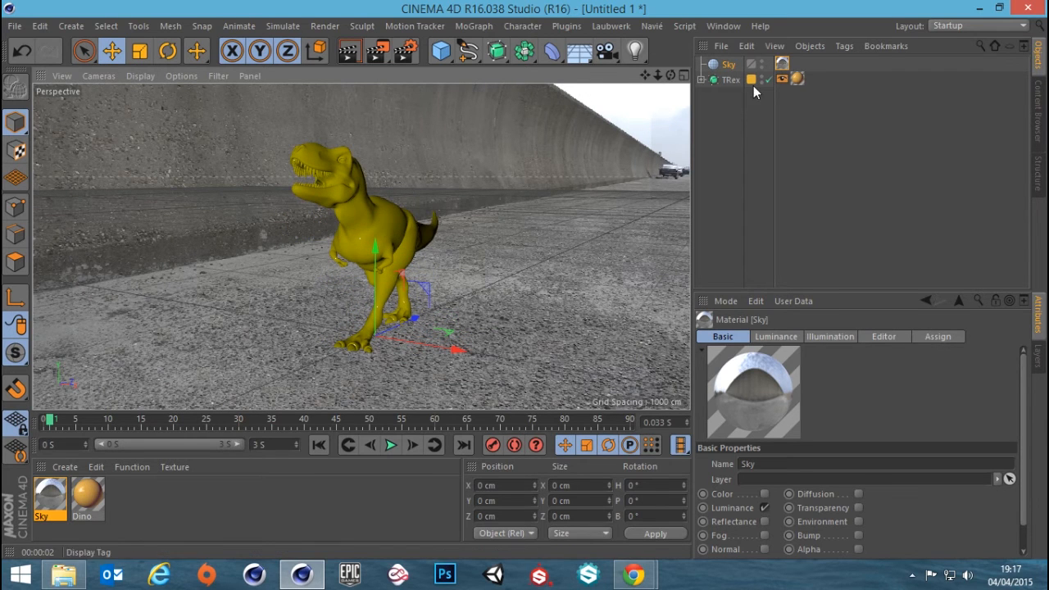
click(167, 51)
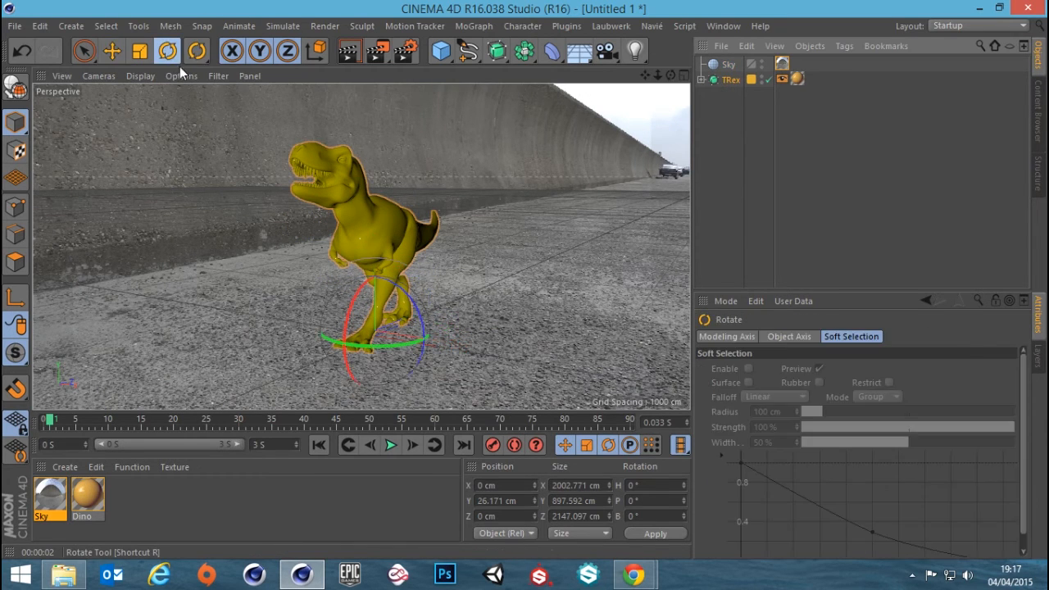
drag(388, 344, 493, 337)
scroll(475, 299, up, 2)
alt+middle_drag(475, 300, 464, 301)
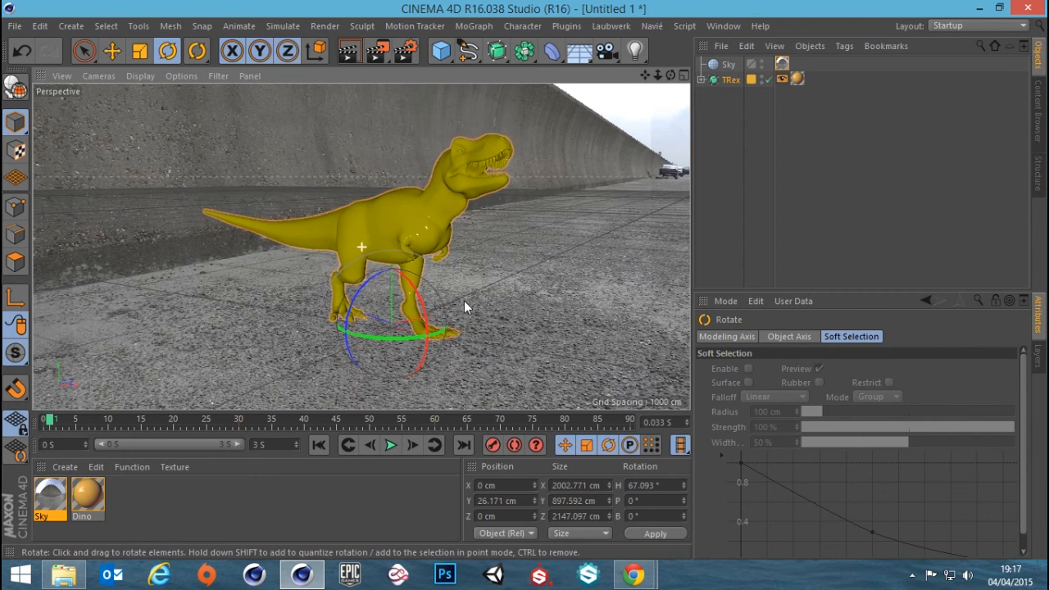
click(348, 49)
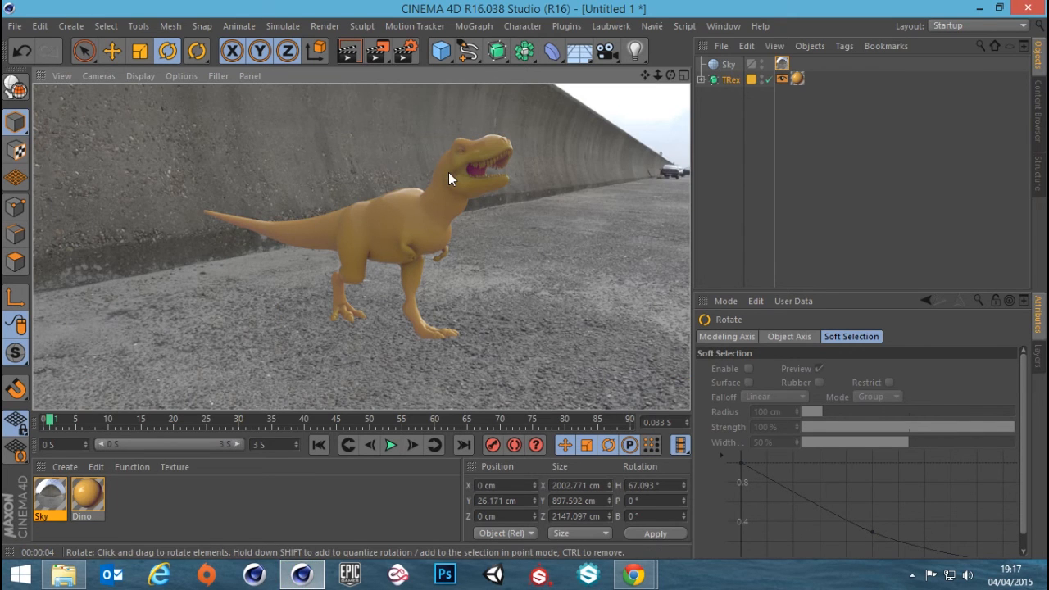
Disable the Dino material's Color channel and render the view
double_click(88, 495)
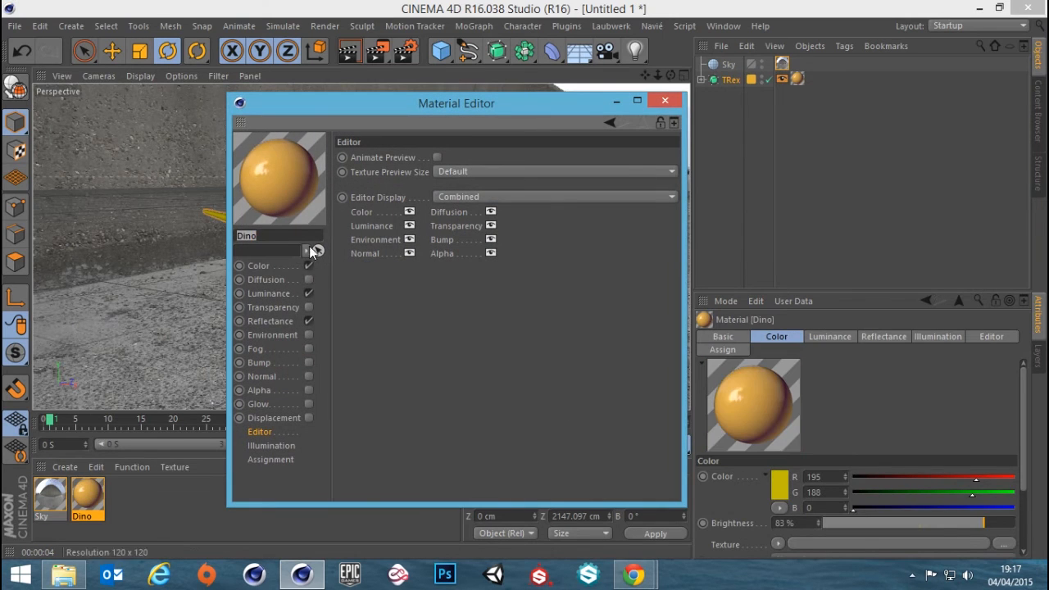
click(310, 266)
click(664, 100)
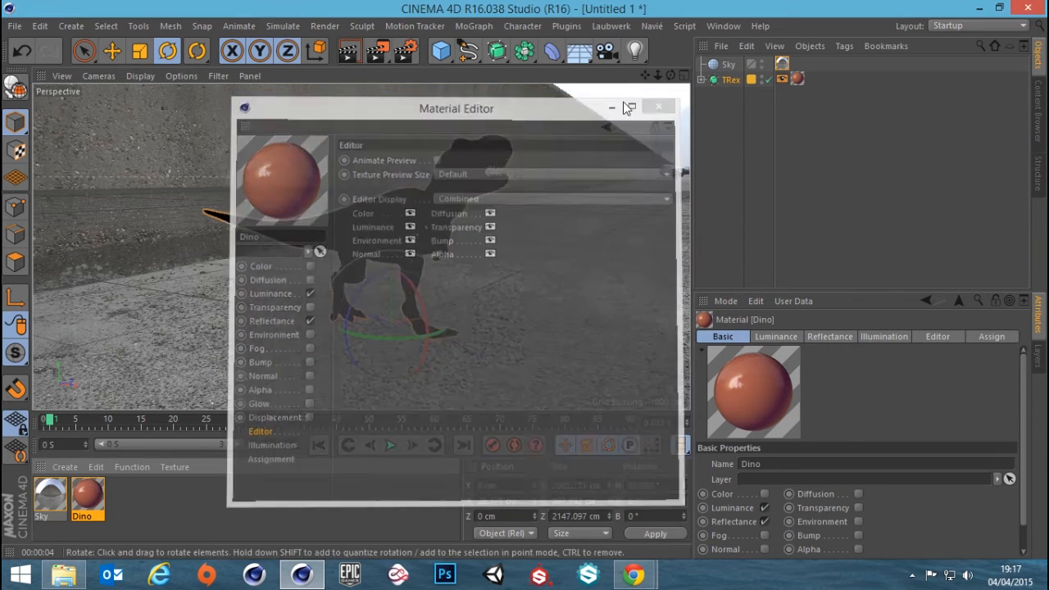
click(348, 51)
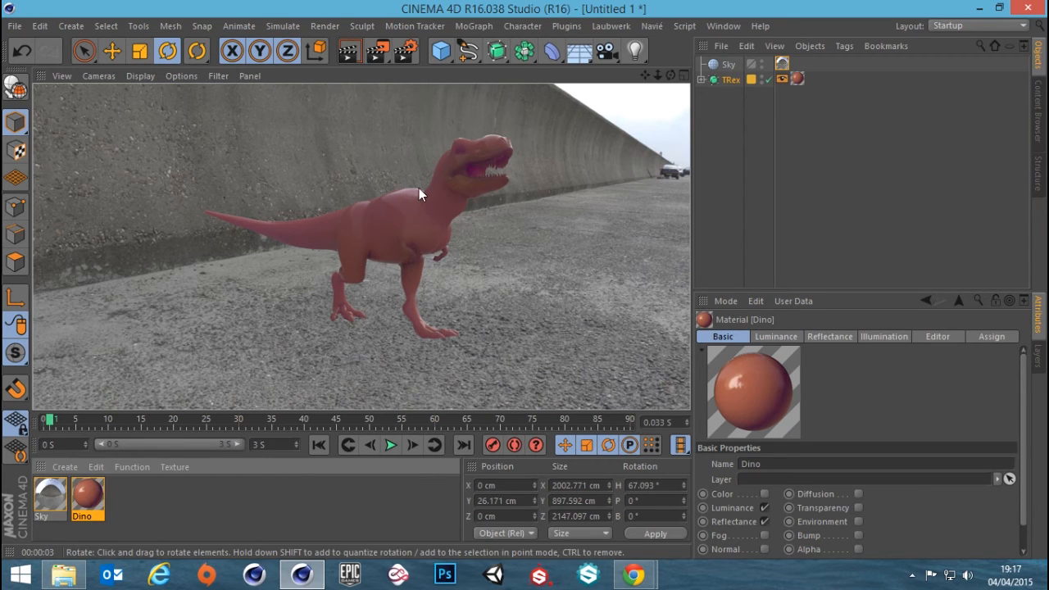
Set the Path Length of the subsurface scattering shader in the Dino material's Luminance channel to 20 cm
double_click(90, 496)
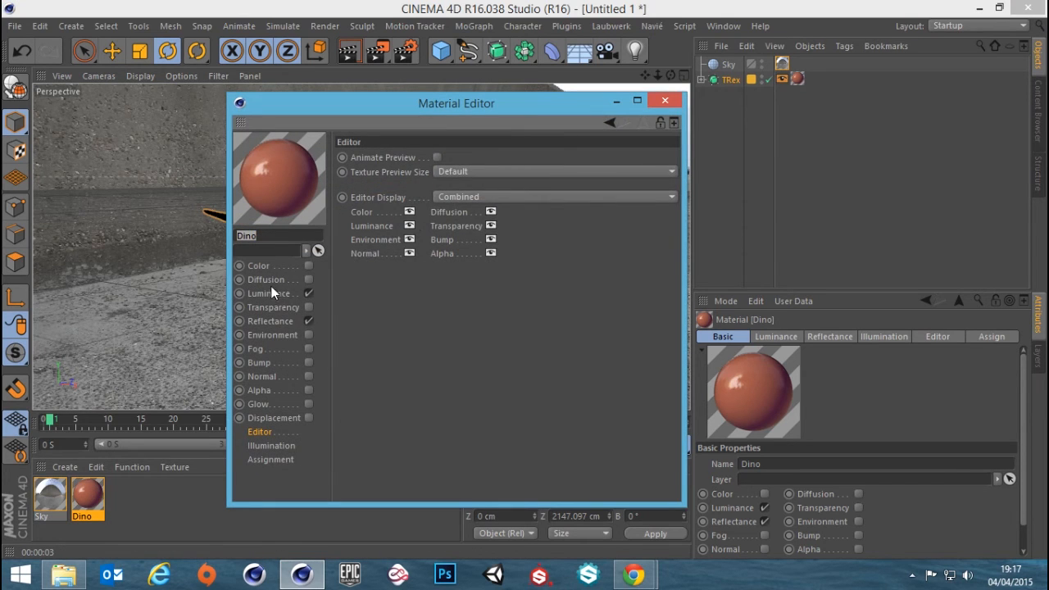
click(269, 294)
click(485, 226)
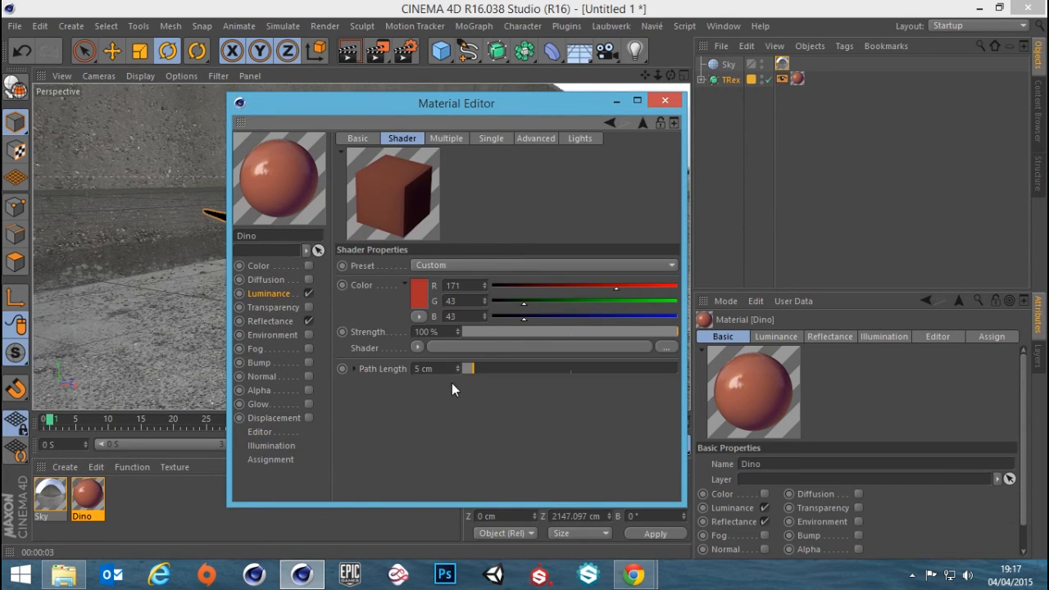
click(430, 368)
text(20)
key(Return)
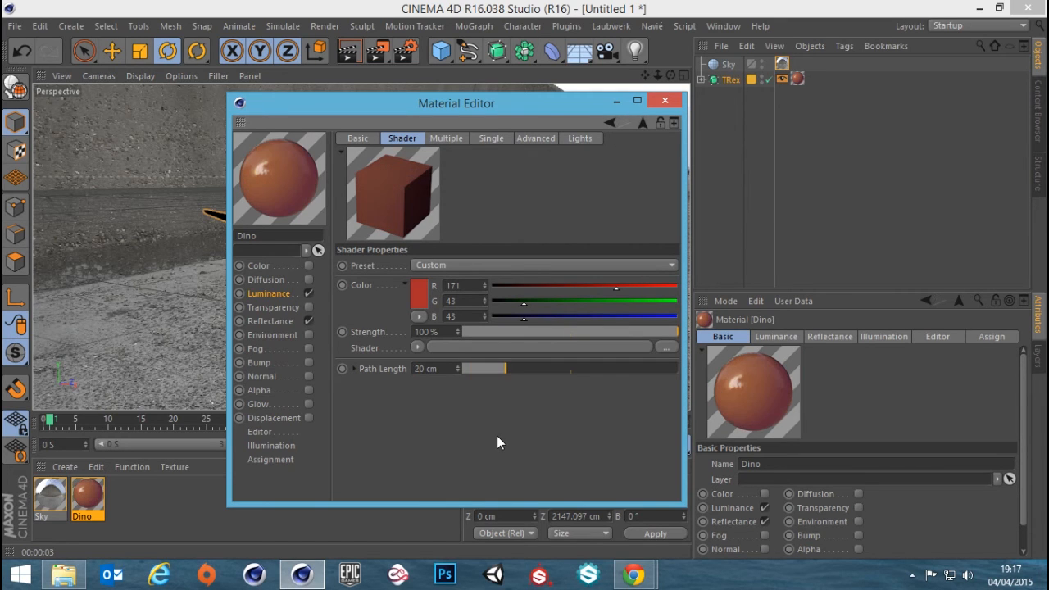
click(665, 100)
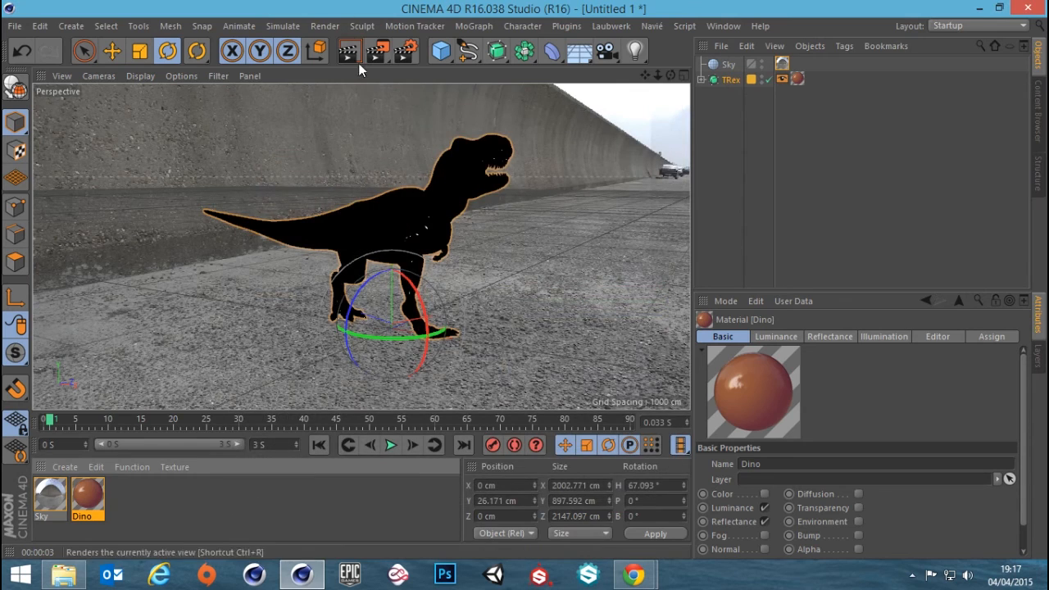
Render the scene to the Picture Viewer and examine the T-Rex's skin against the sky backdrop
click(377, 54)
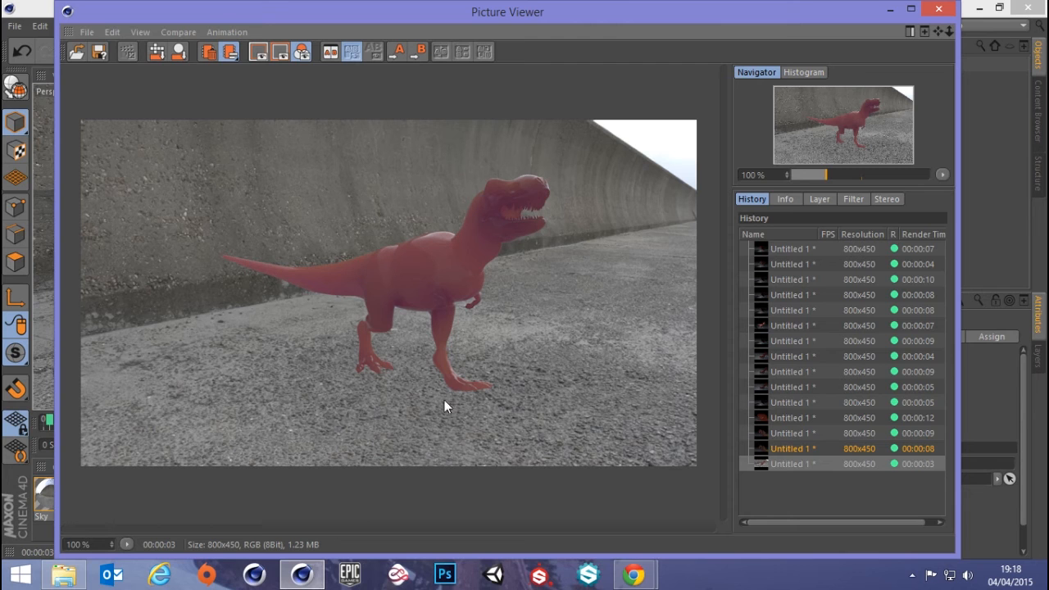
click(938, 9)
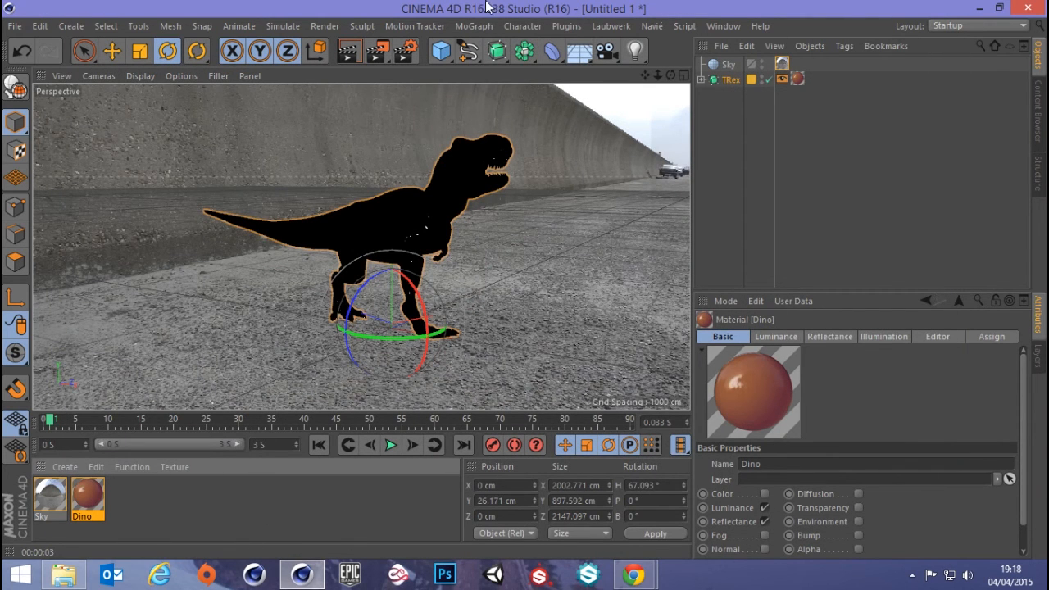
click(721, 25)
click(754, 275)
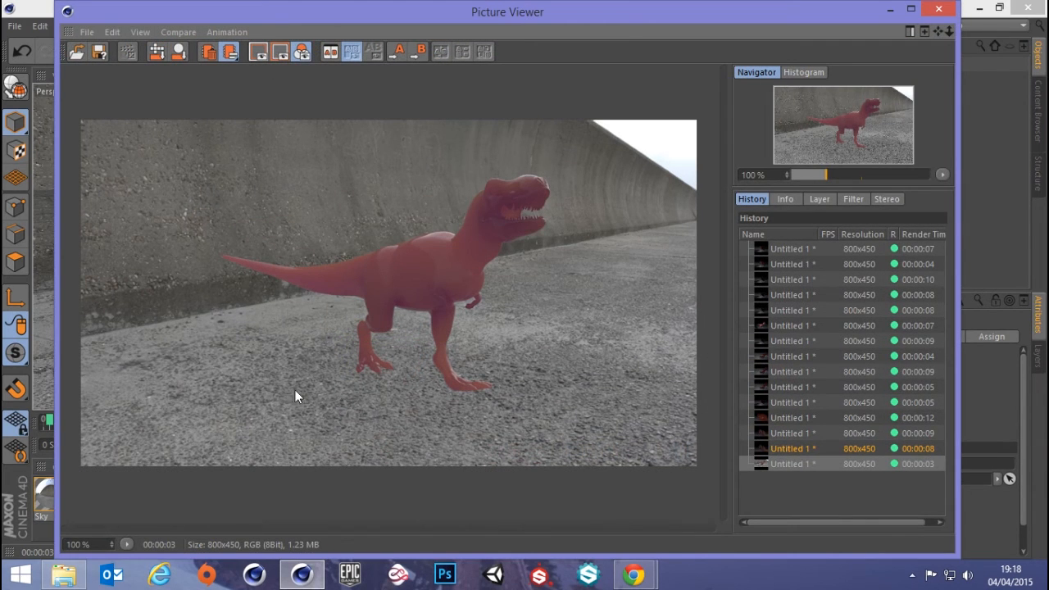
click(935, 10)
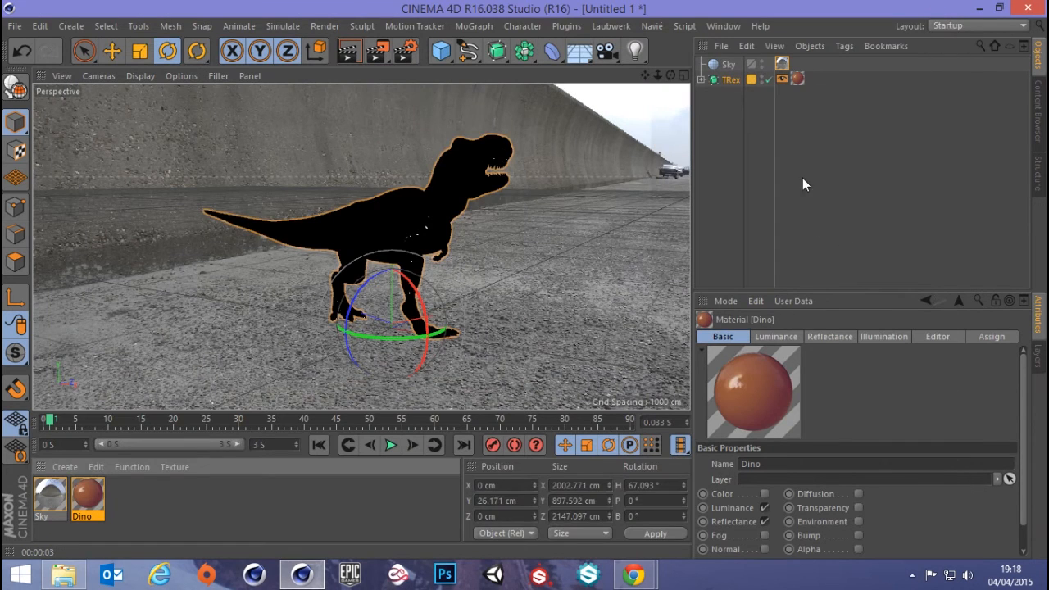
click(733, 116)
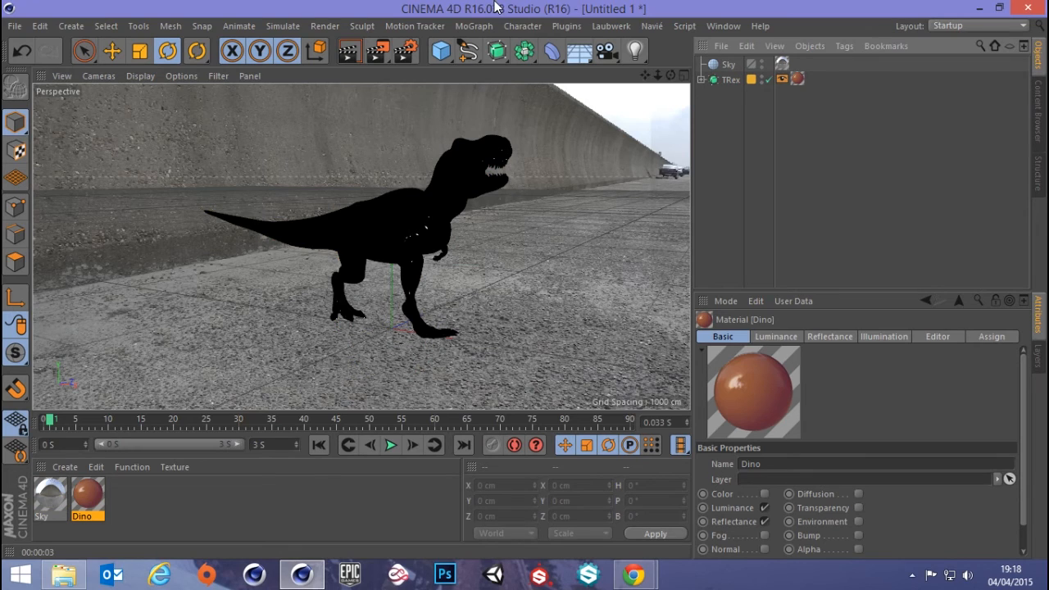
click(443, 50)
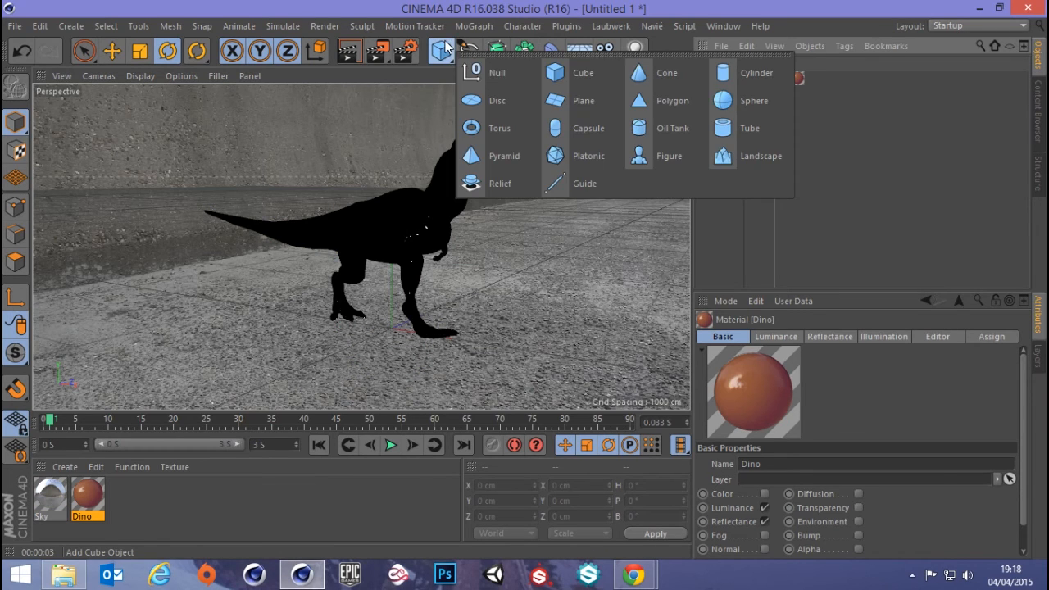
click(582, 102)
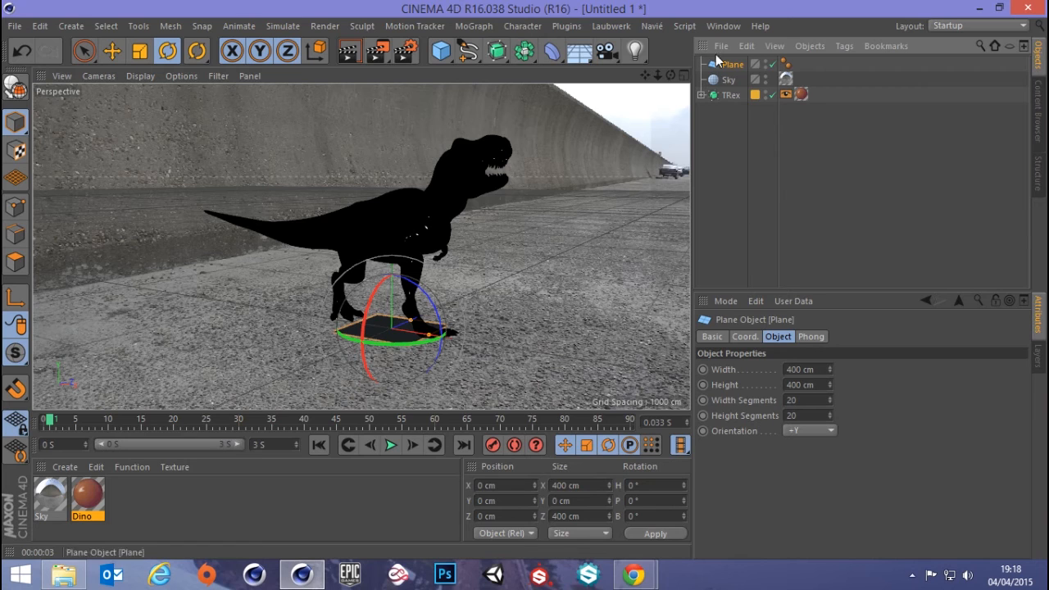
key(Delete)
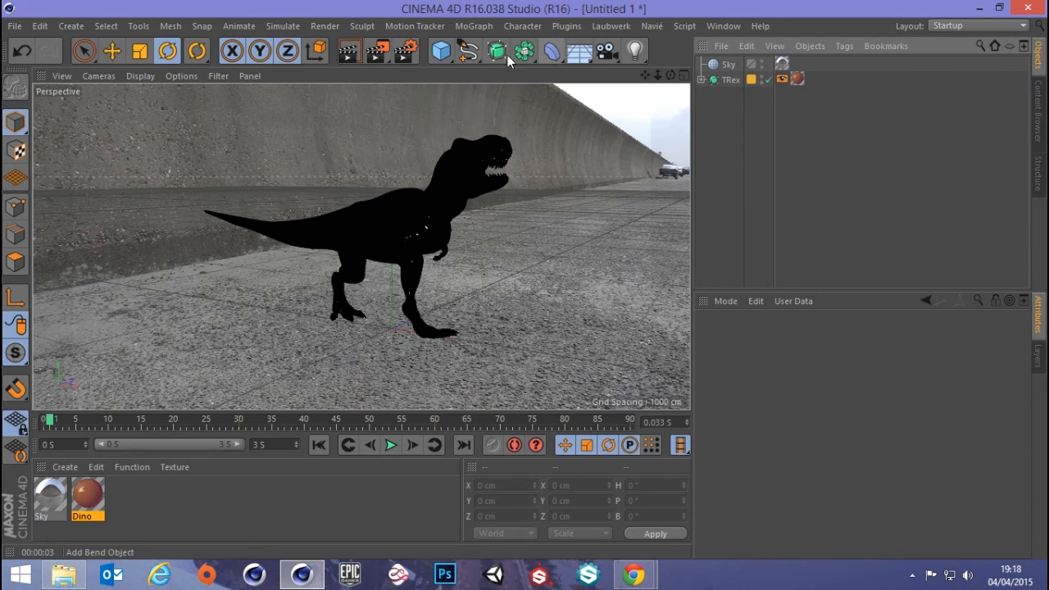
click(441, 51)
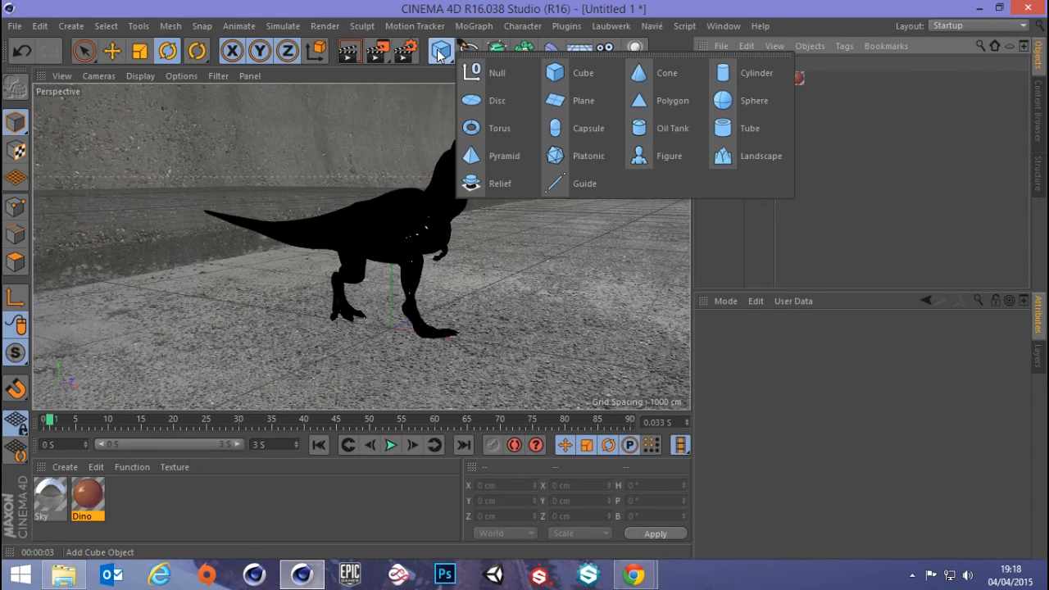
click(597, 101)
Add a Floor object beneath the T-Rex and render the view
click(592, 56)
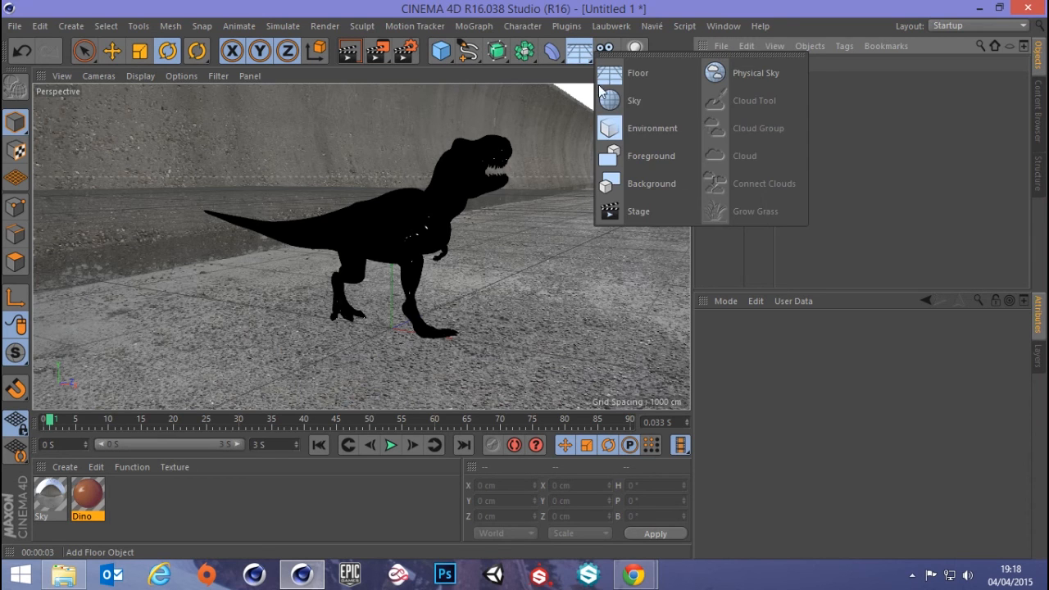
click(634, 75)
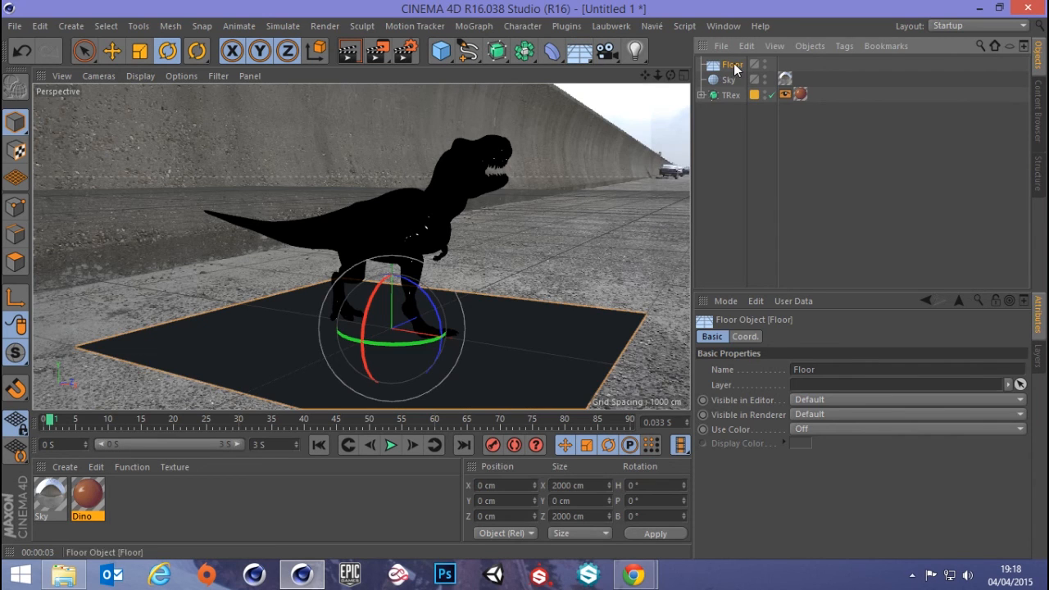
click(350, 52)
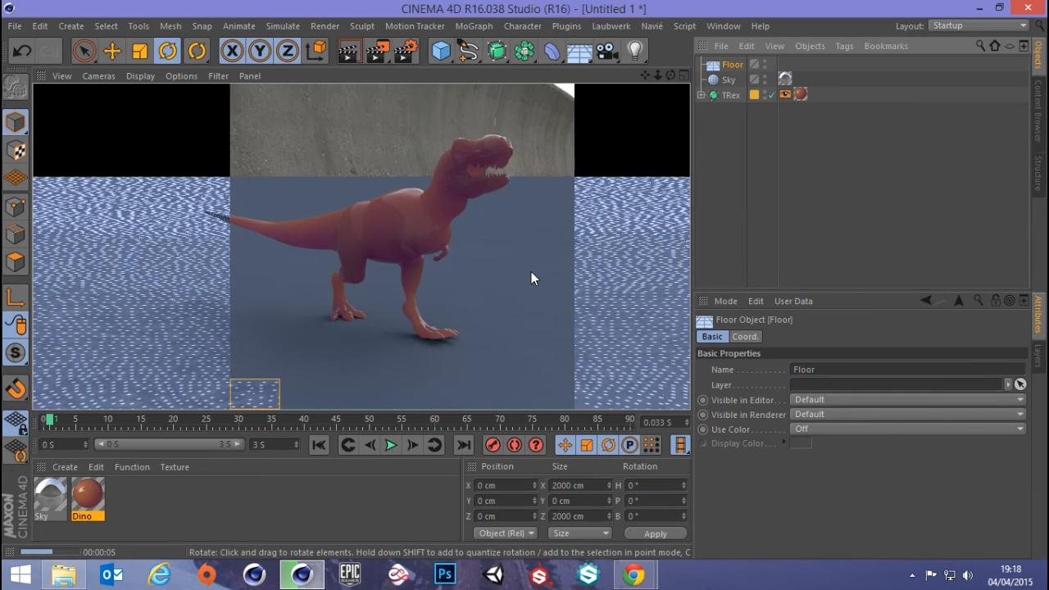
Give the Floor a Compositing tag with Compositing Background for HDR Maps enabled, and render the view
right_click(731, 72)
mouse_move(788, 20)
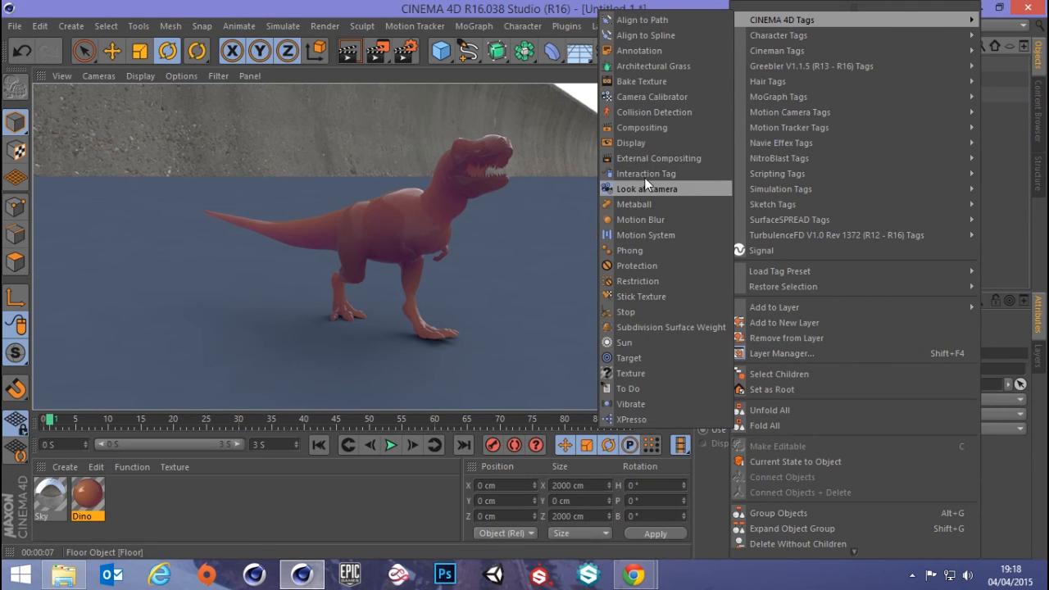
click(646, 128)
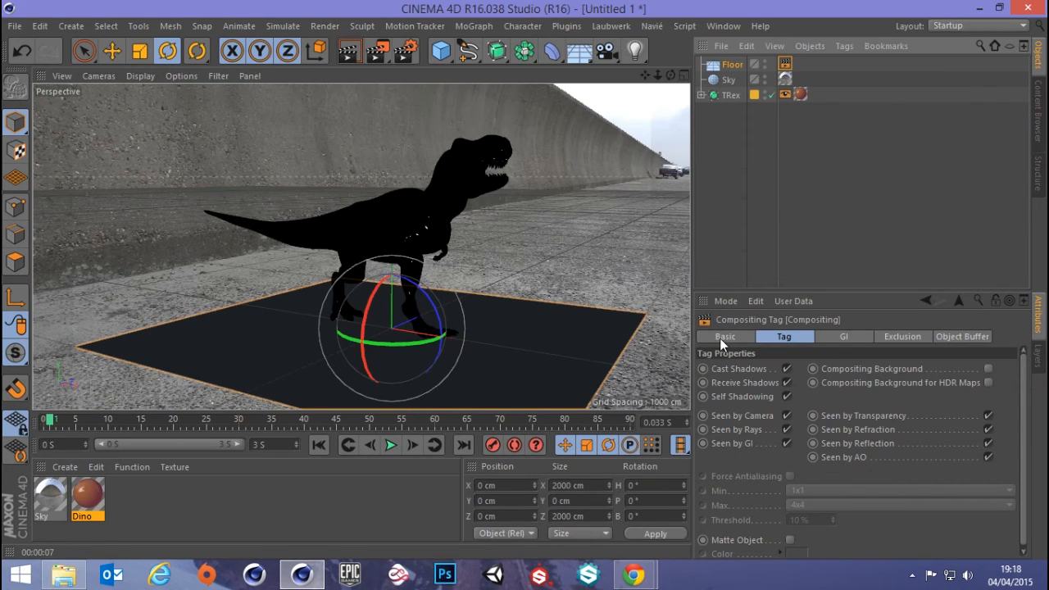
click(988, 383)
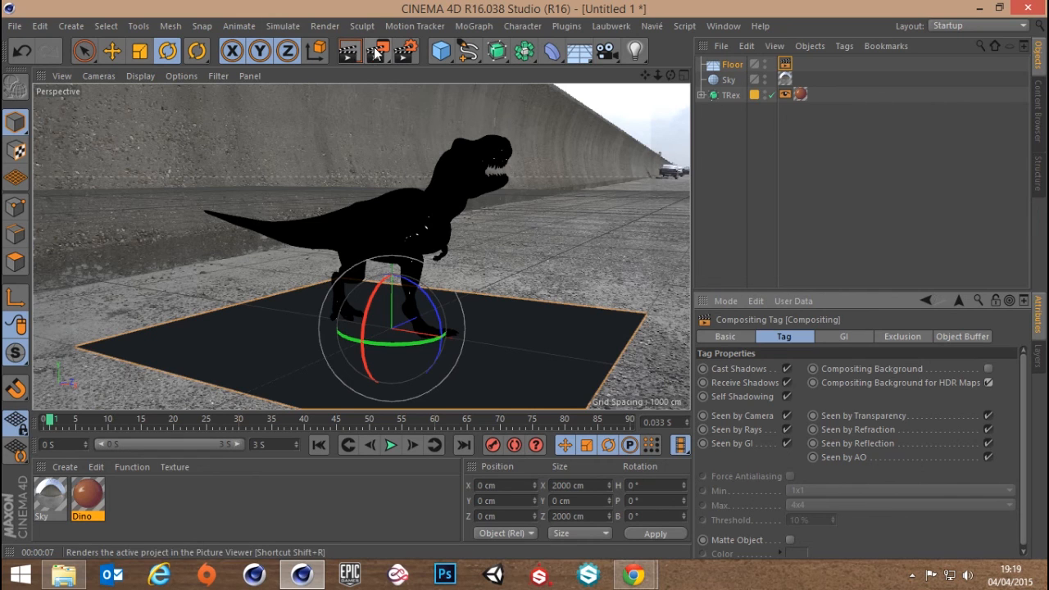
click(348, 51)
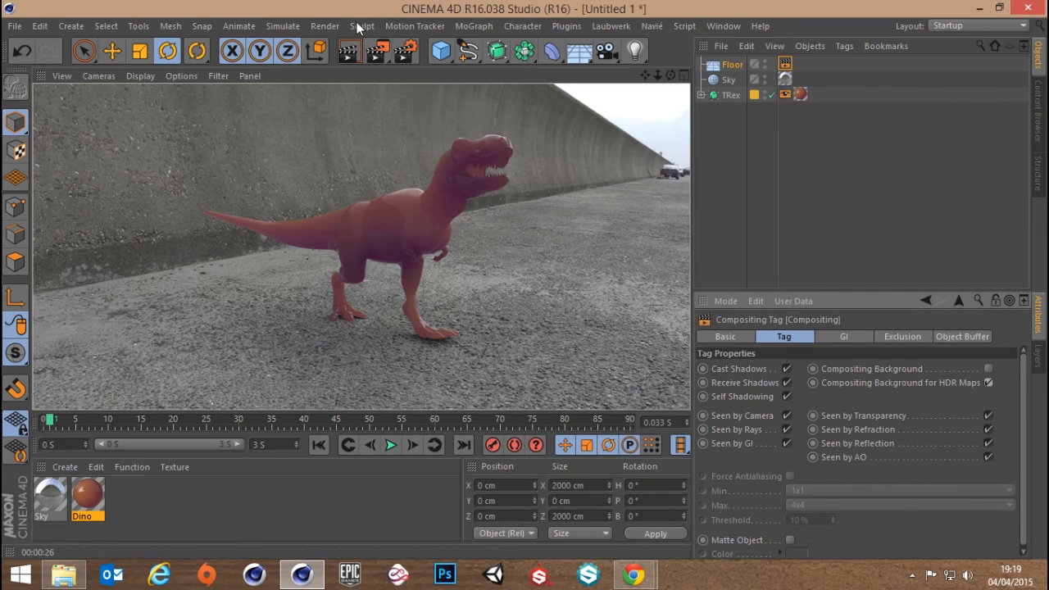
Add the Ambient Occlusion effect to the render settings and render the scene to the Picture Viewer
click(407, 51)
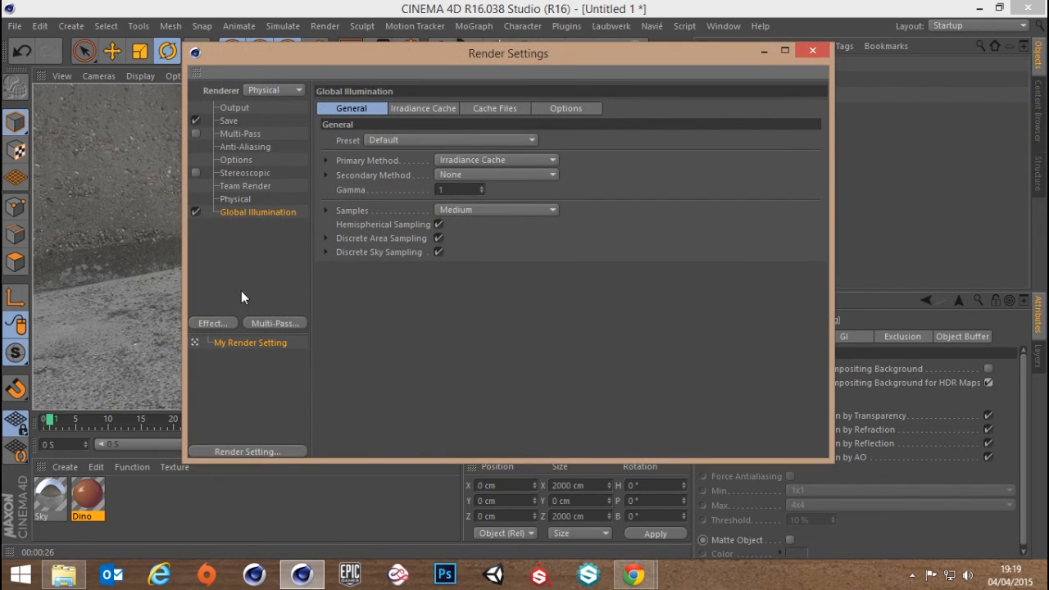
click(215, 323)
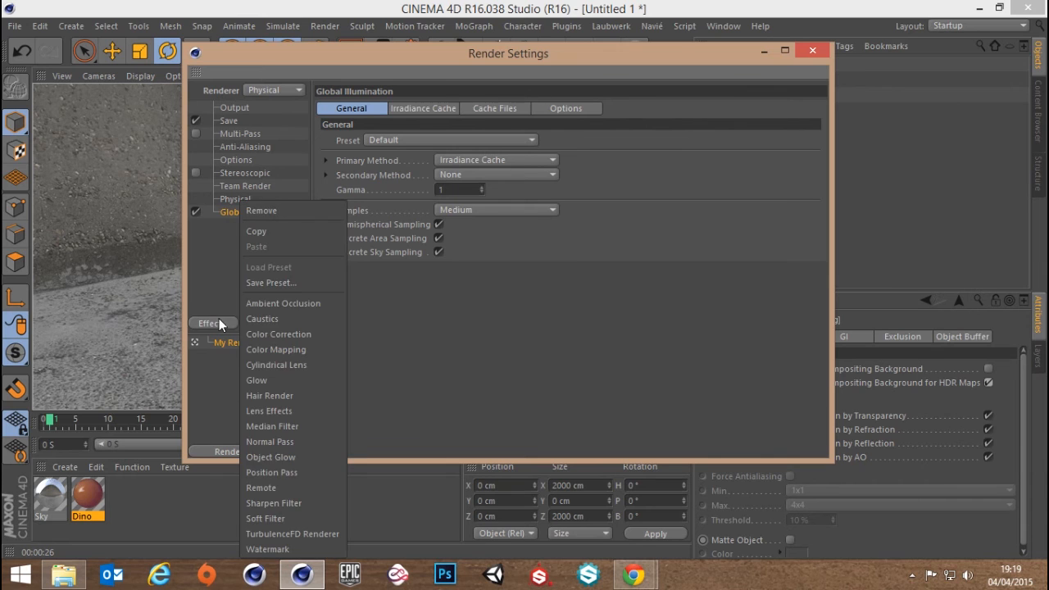
click(286, 305)
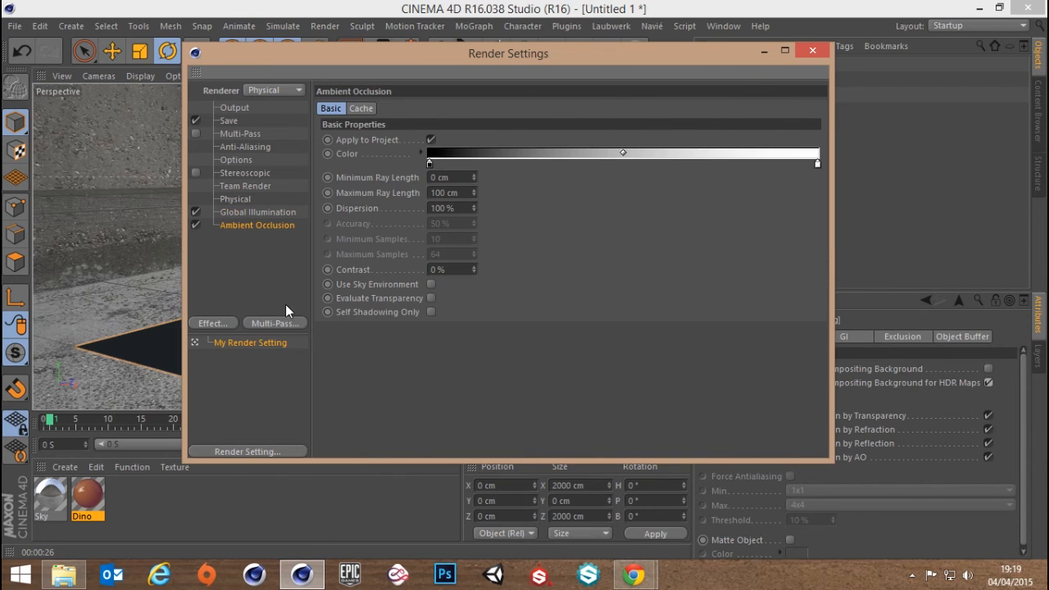
click(810, 52)
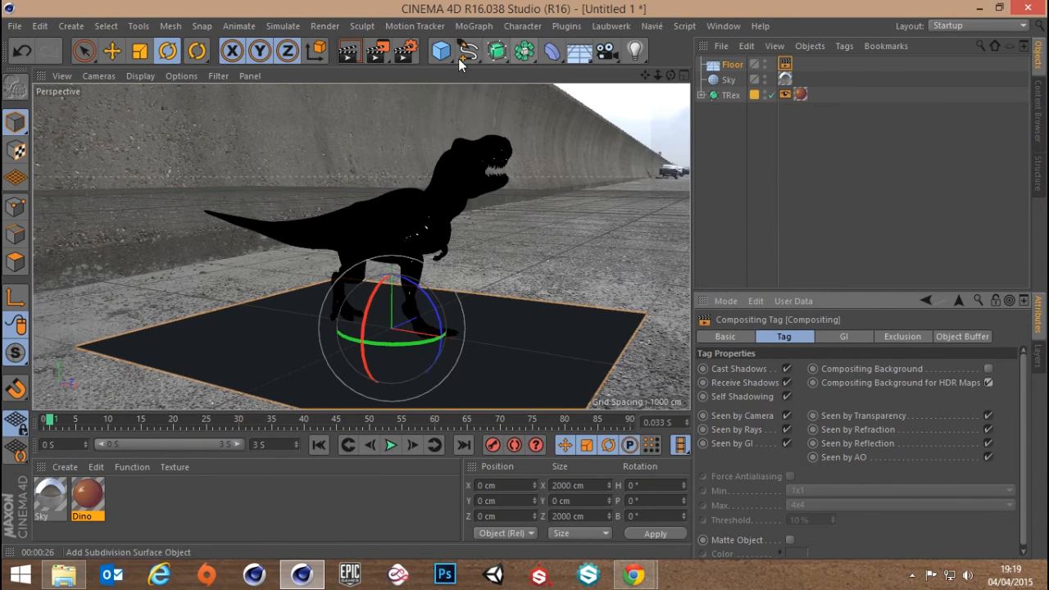
click(375, 52)
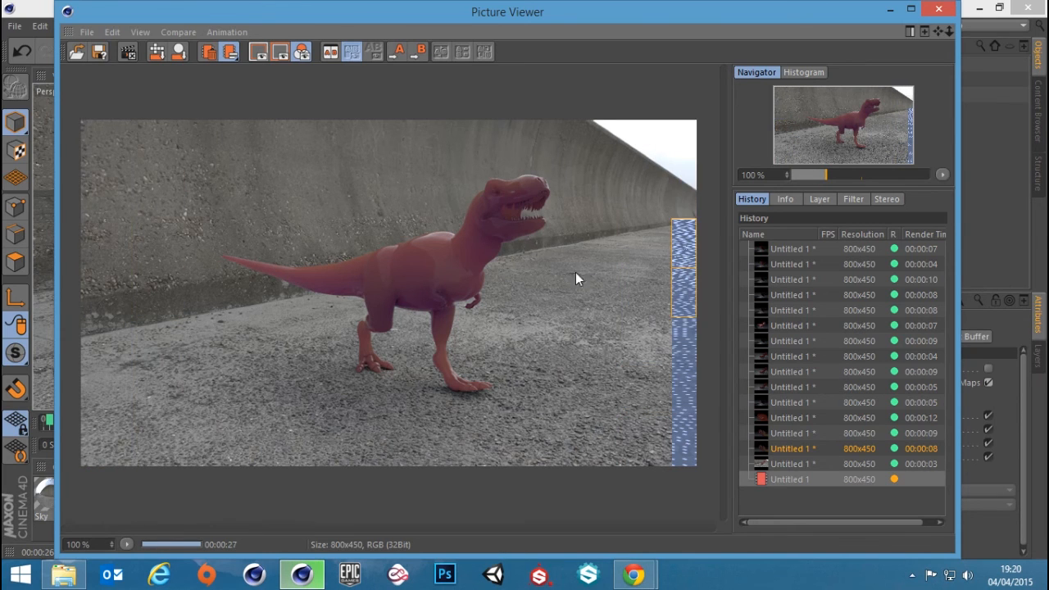
click(940, 10)
key(super)
key(super)
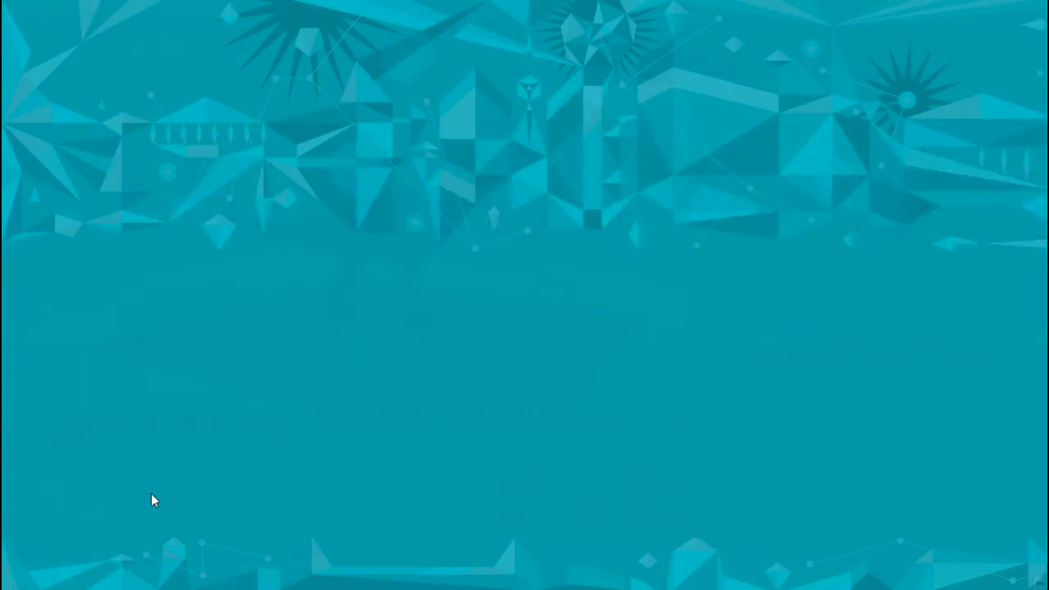
Enable the Color channel of the Dino material and lower its brightness to 63%
mouse_move(363, 246)
alt+mouse_down()
mouse_move(351, 273)
mouse_move(331, 281)
mouse_move(367, 265)
alt+mouse_up()
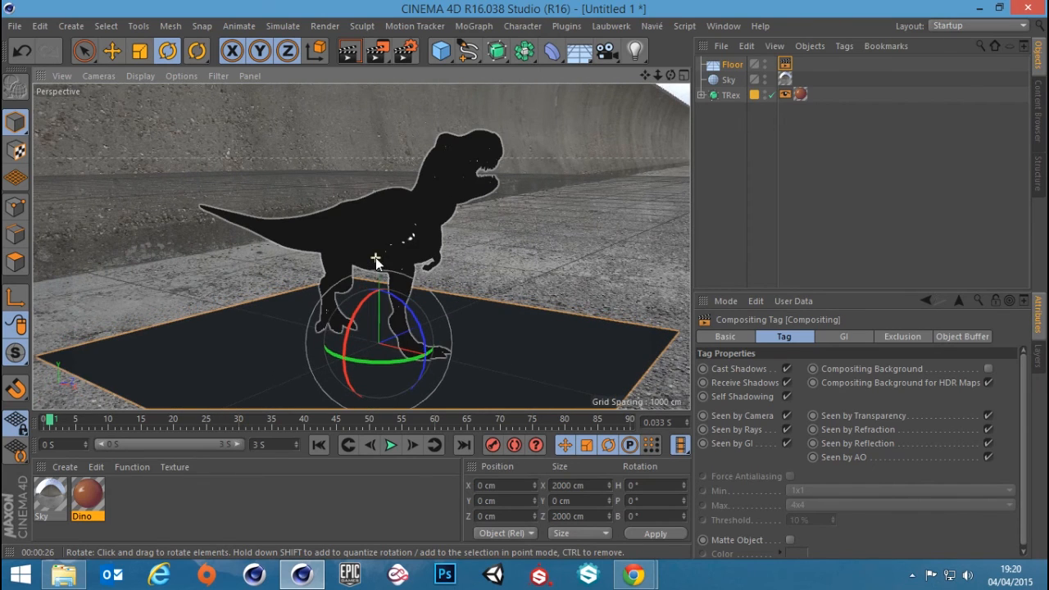
double_click(86, 498)
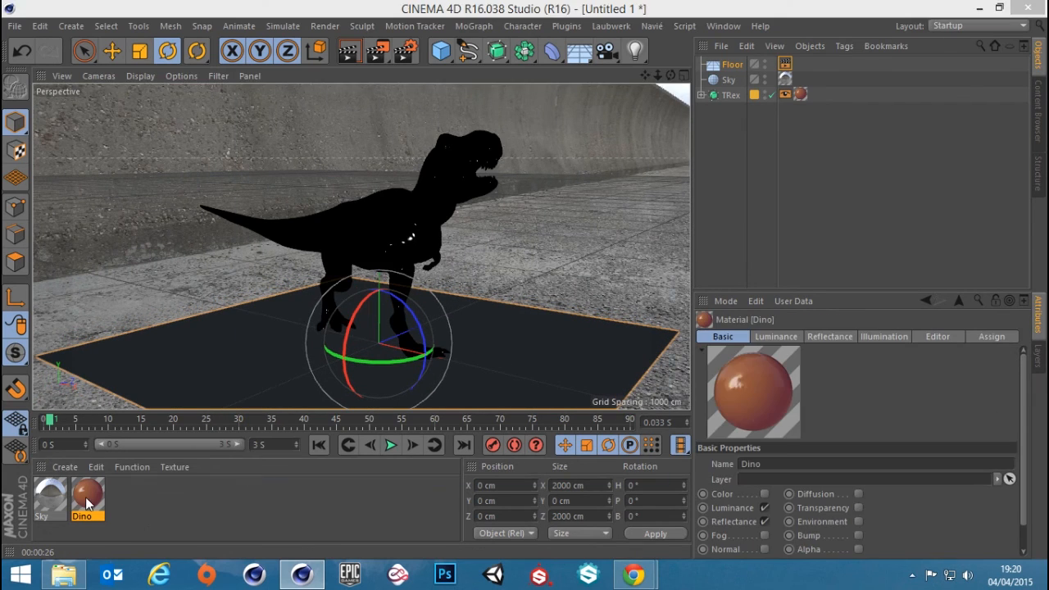
click(260, 268)
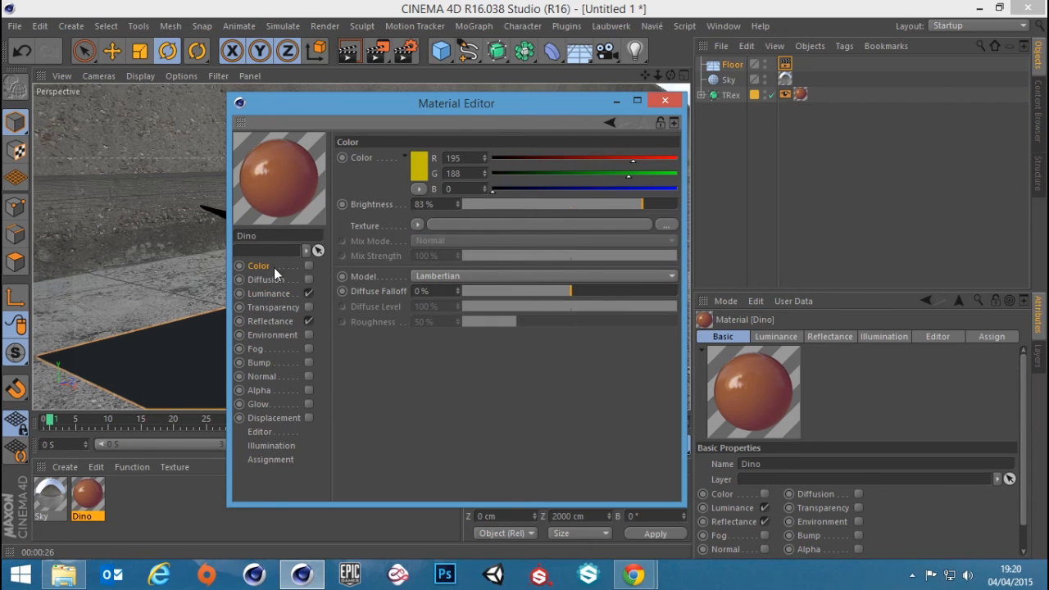
click(308, 265)
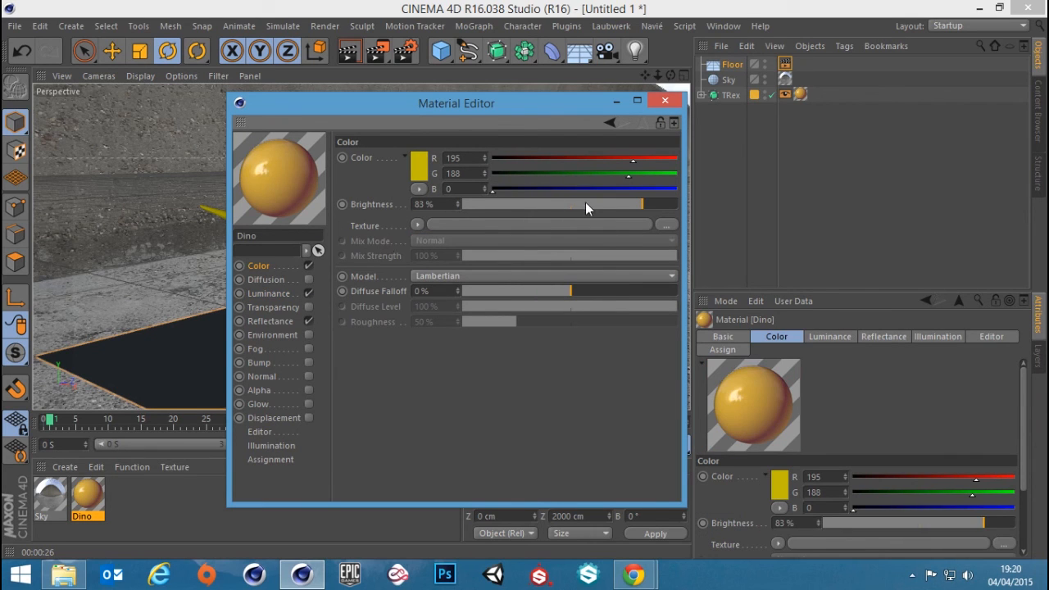
drag(629, 207, 597, 205)
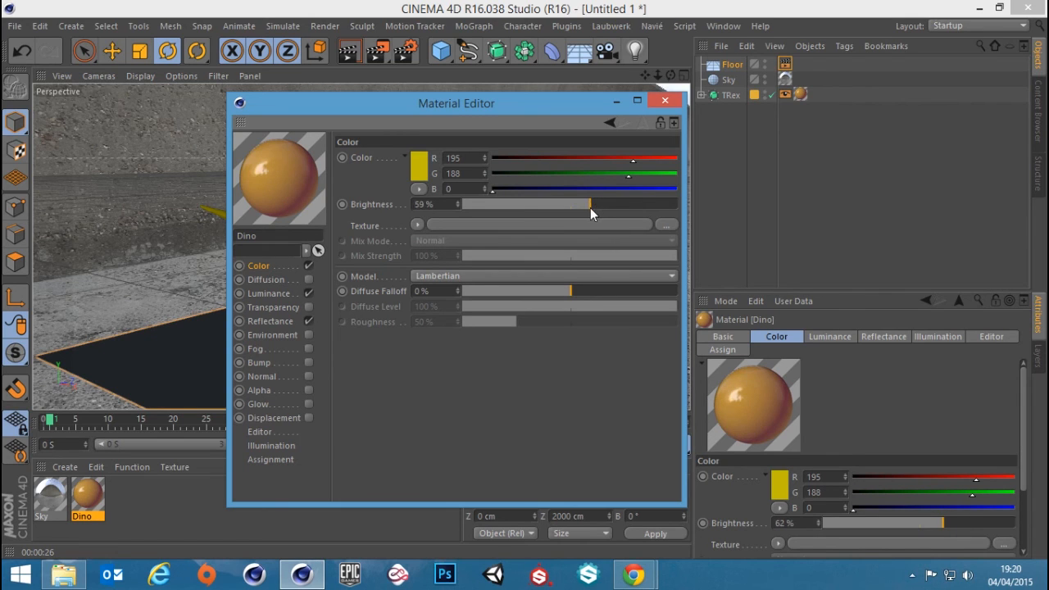
Change the Dino material's Color to a dark blue, RGB 9, 20, 80, at 100% brightness
click(418, 172)
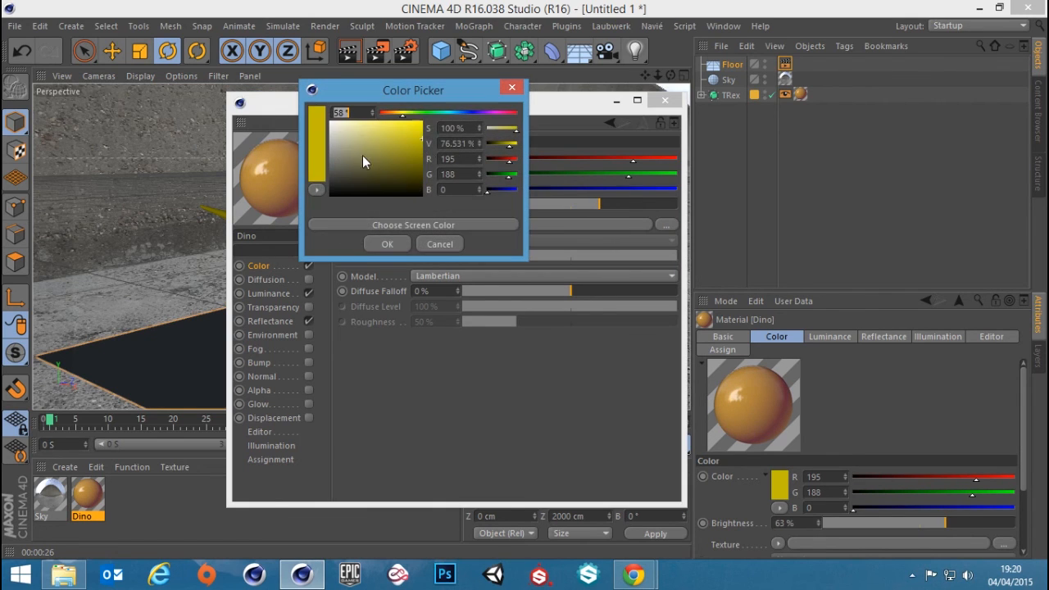
drag(452, 111, 468, 112)
drag(401, 155, 425, 164)
click(389, 244)
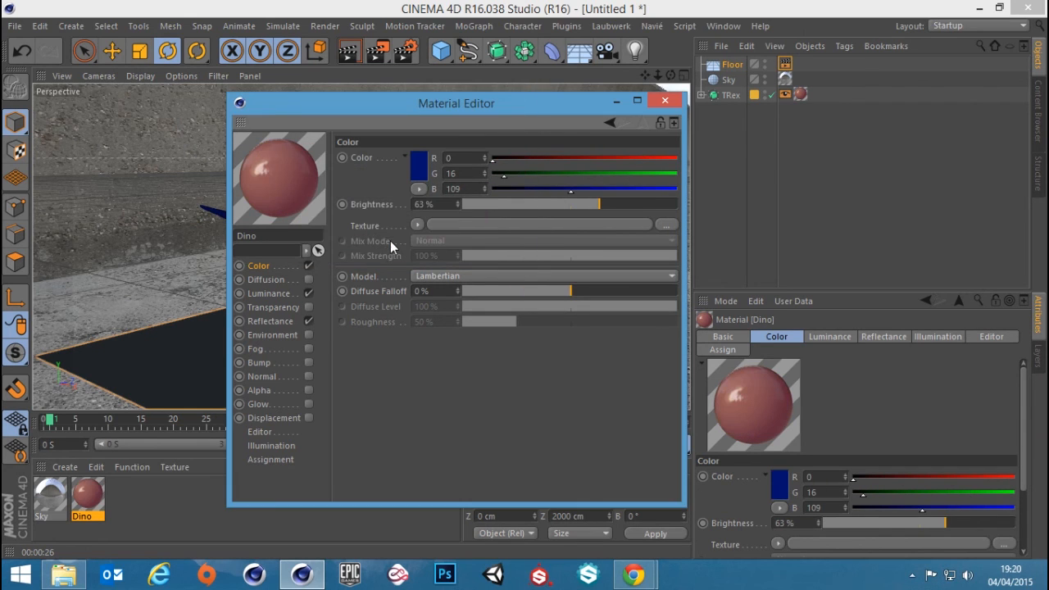
drag(557, 205, 740, 204)
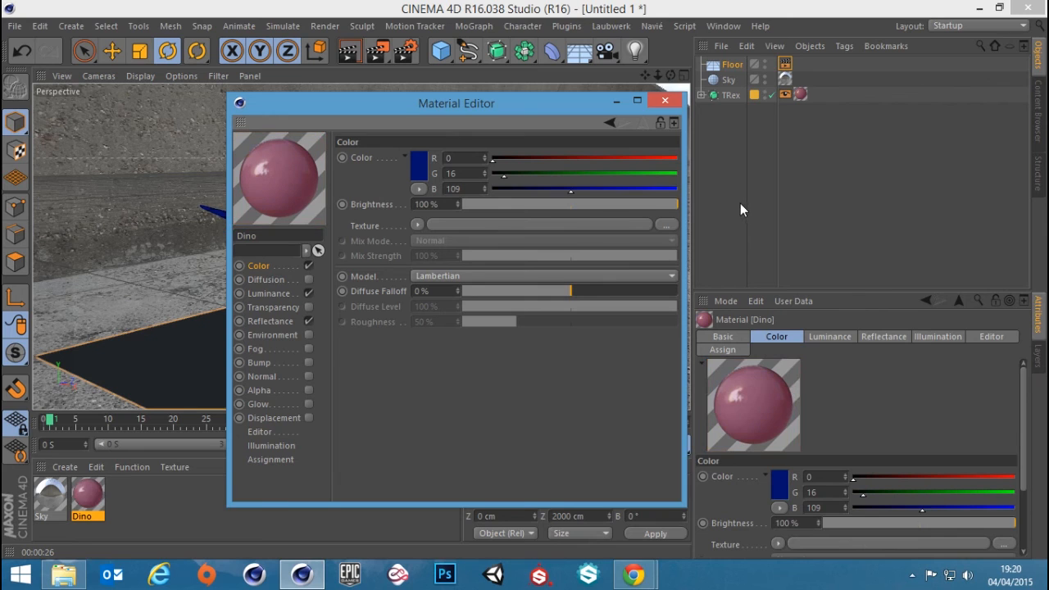
click(418, 165)
click(394, 154)
drag(394, 154, 414, 166)
click(382, 231)
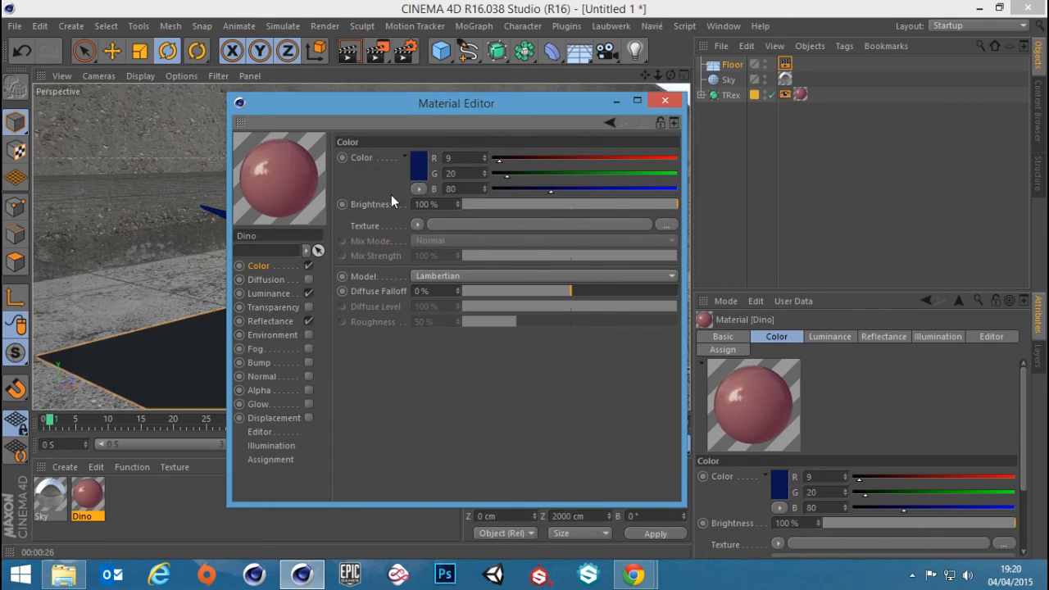
In the Dino material's Subsurface Scattering shader, set the Path Length's Blue to 100% and Green to 1000%
click(271, 294)
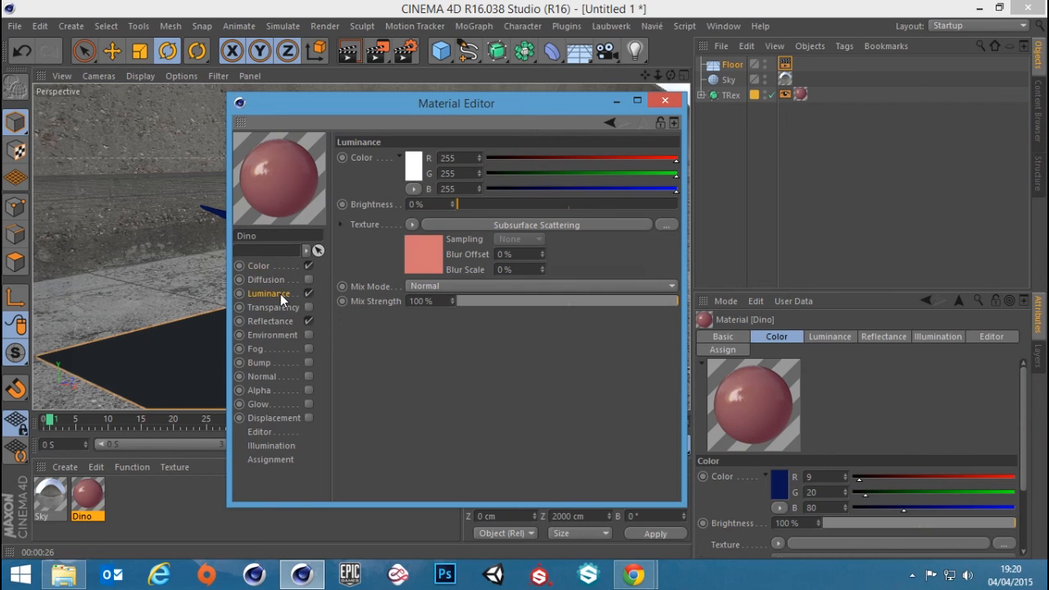
click(541, 228)
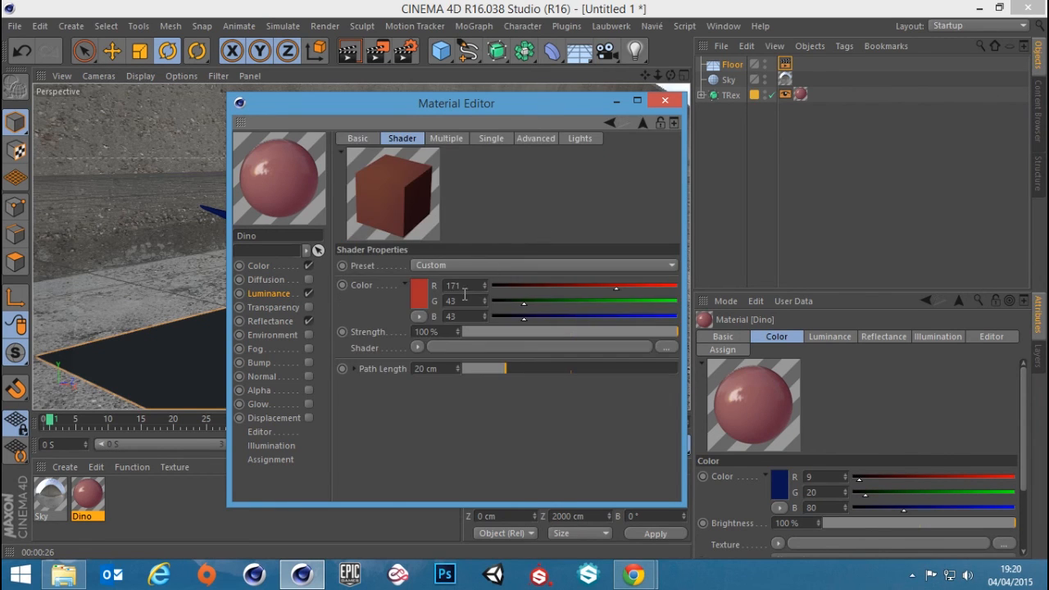
click(354, 368)
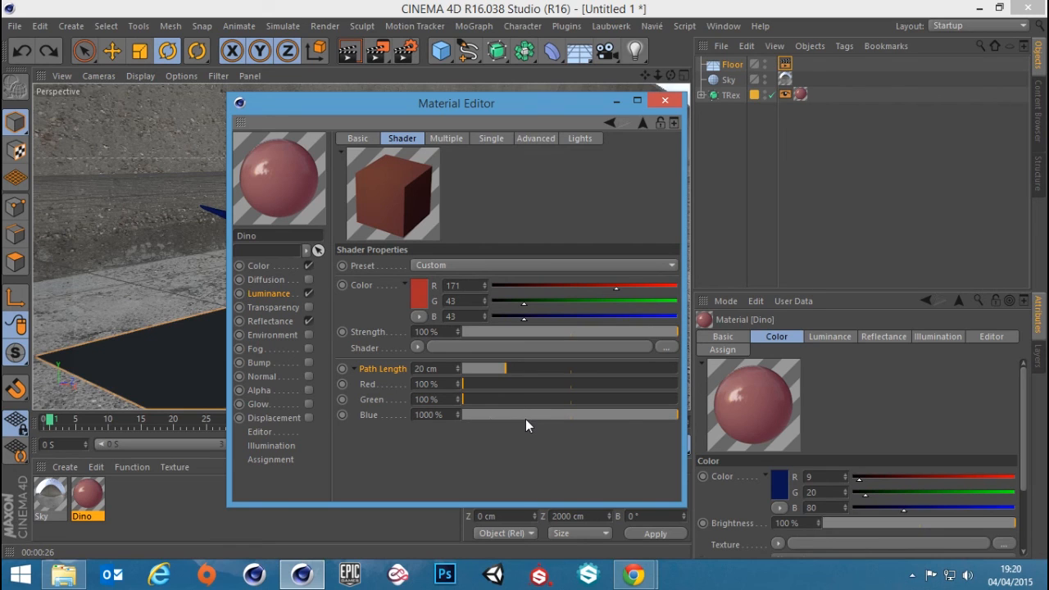
click(427, 415)
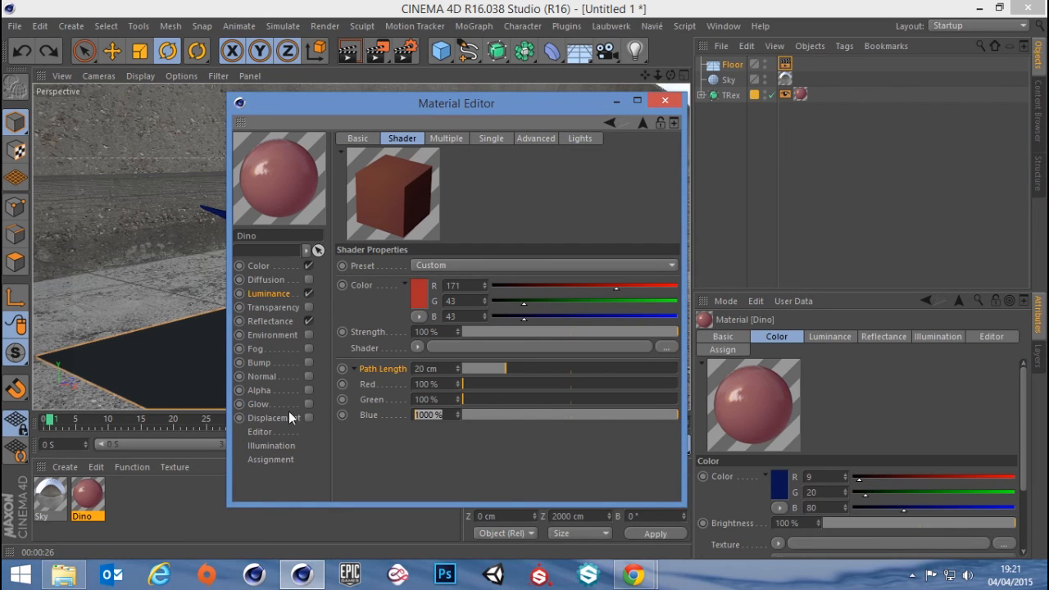
text(100)
key(Return)
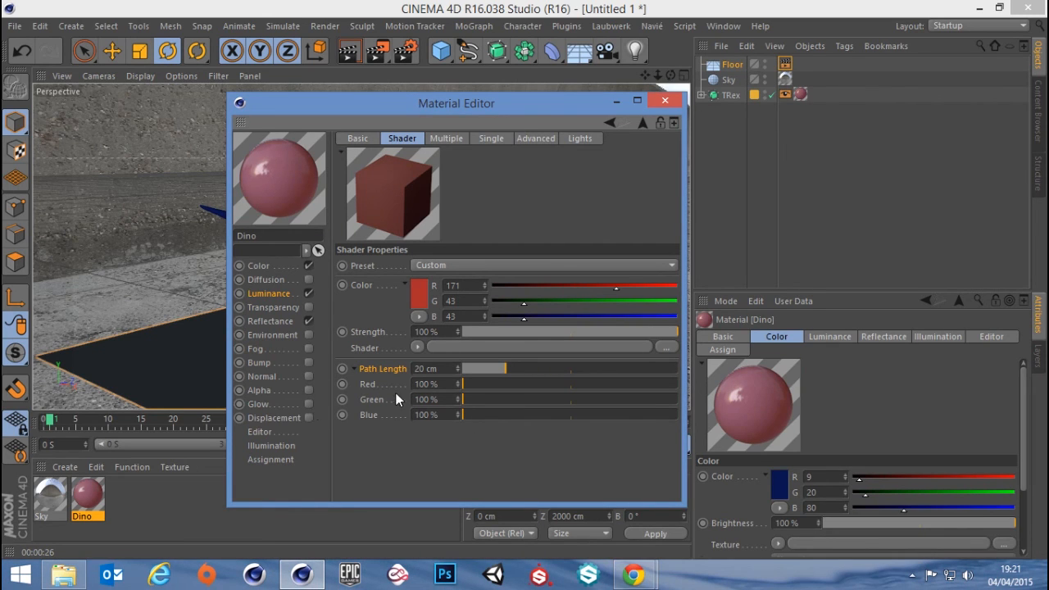
drag(494, 403, 823, 410)
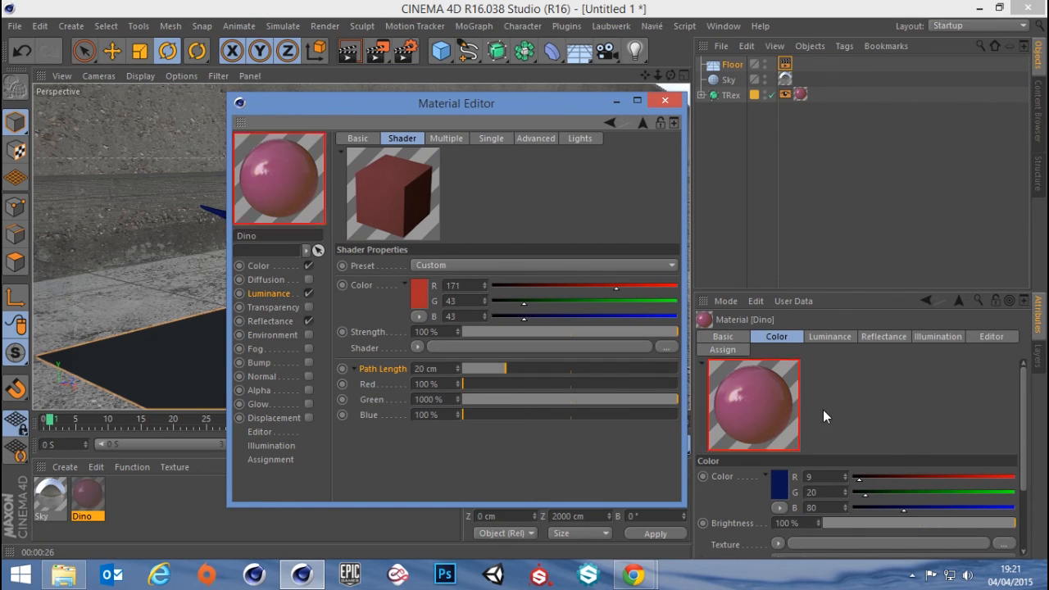
click(664, 101)
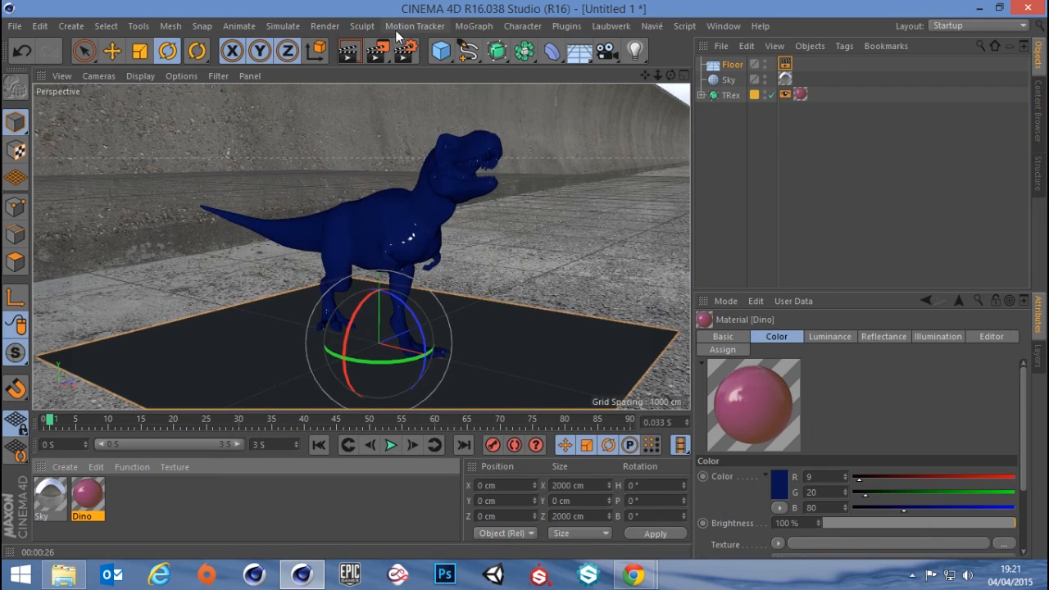
Review the Dino material's Color settings and render the view to check the T-Rex's skin
double_click(86, 498)
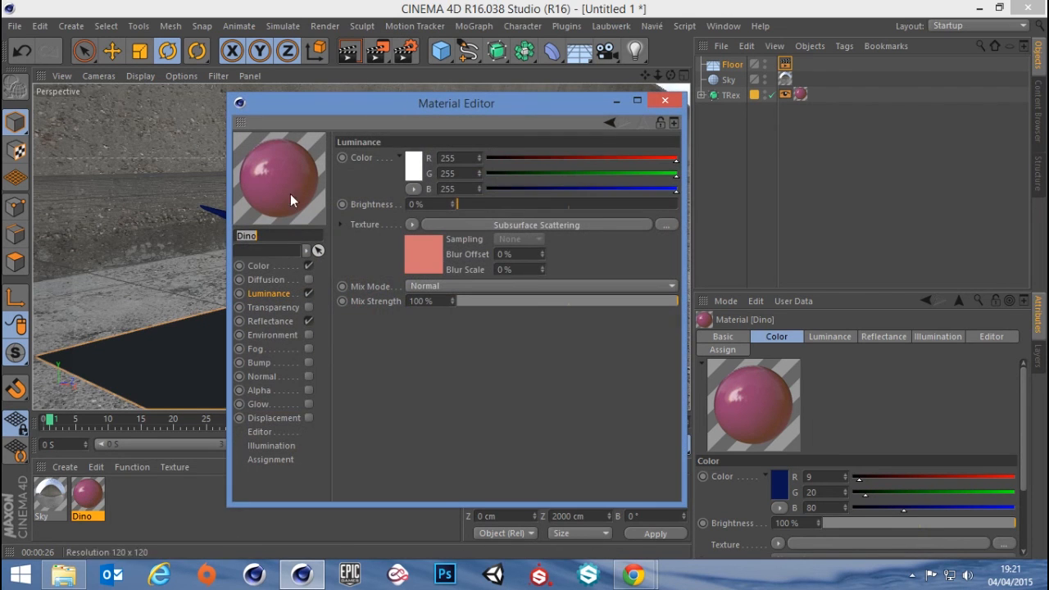
click(260, 266)
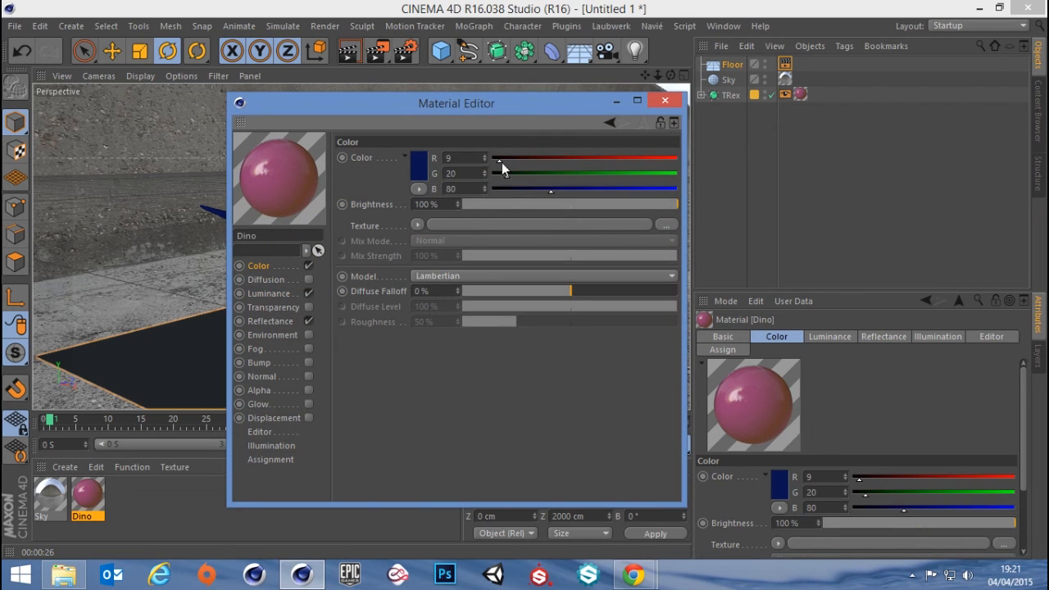
click(665, 101)
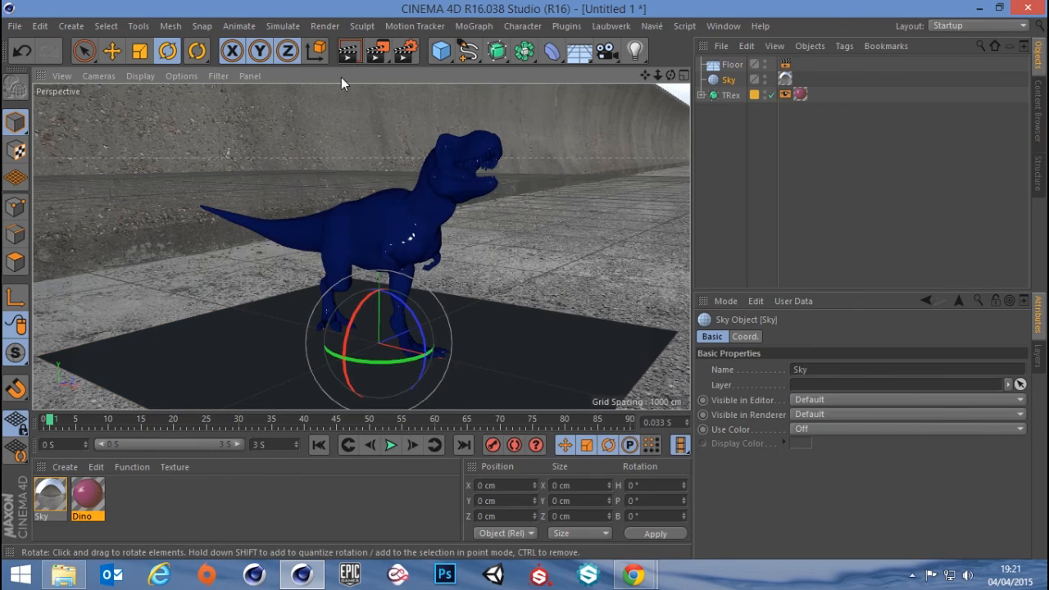
click(352, 54)
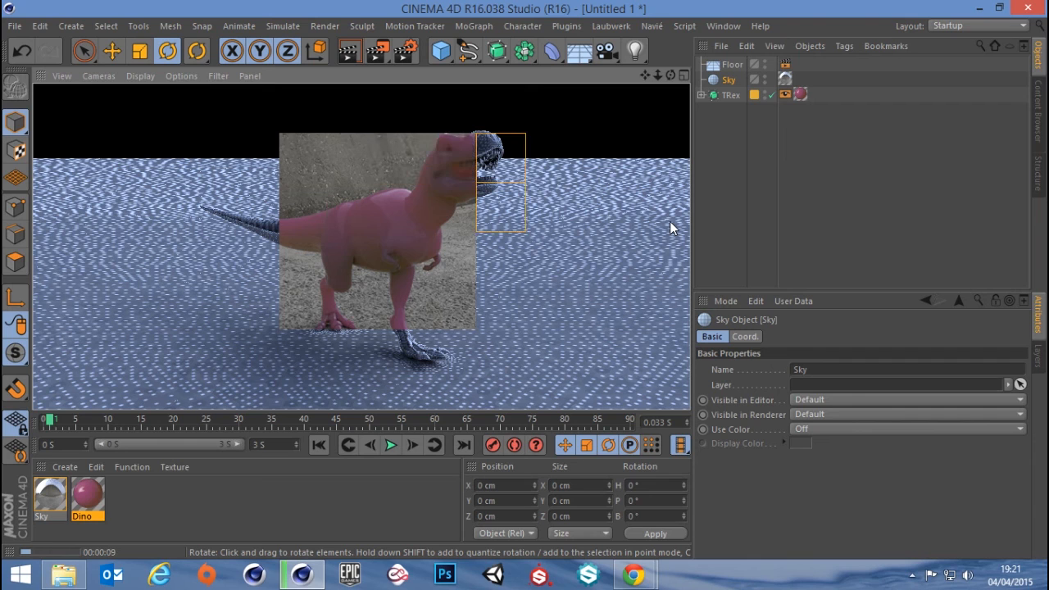
Set the Path Length of the Dino material's Subsurface Scattering shader to 10 cm
double_click(90, 499)
click(271, 294)
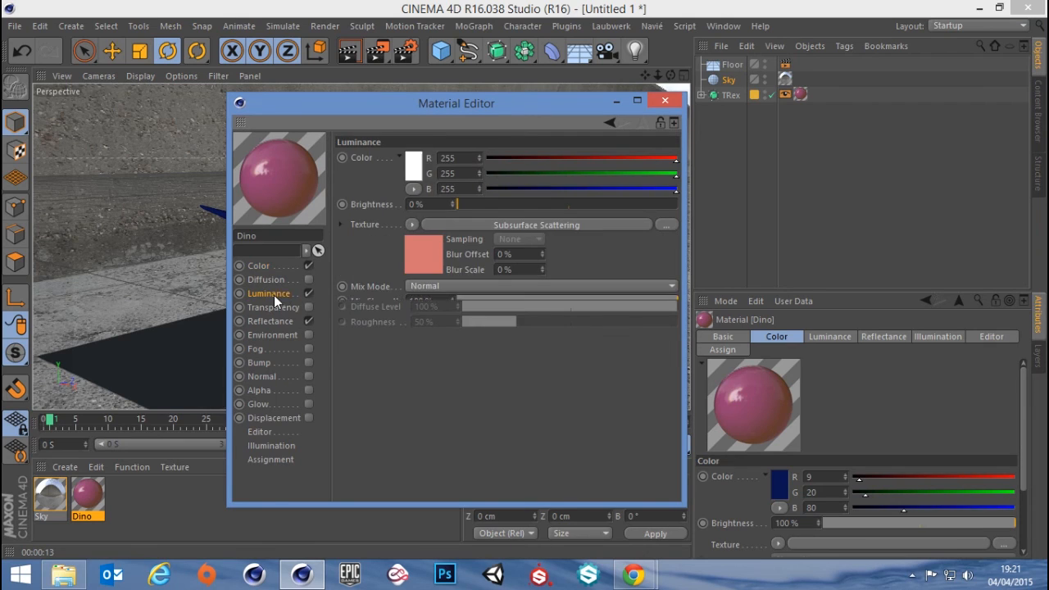
click(519, 226)
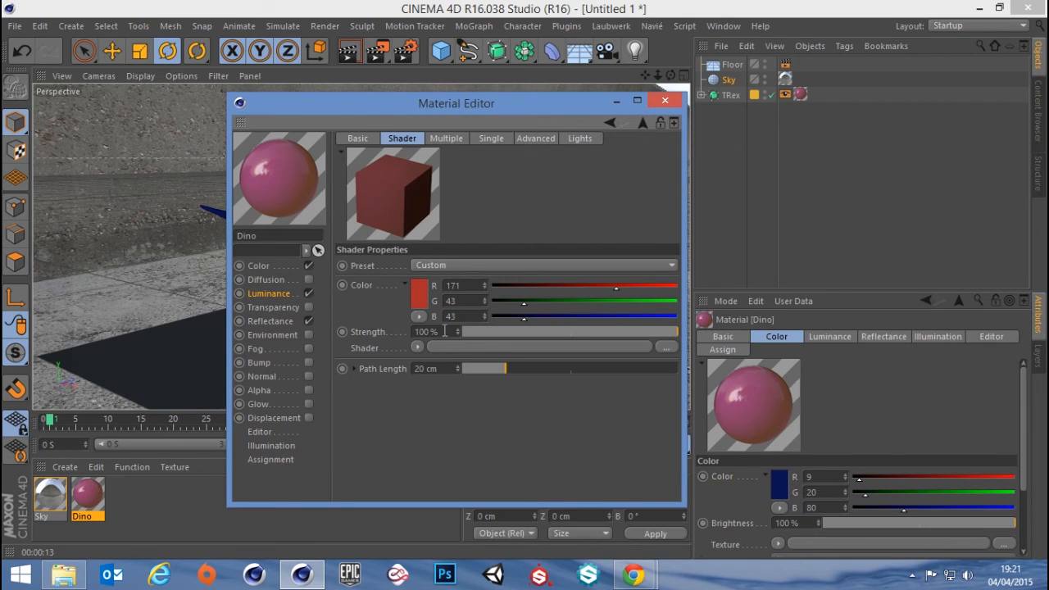
click(353, 369)
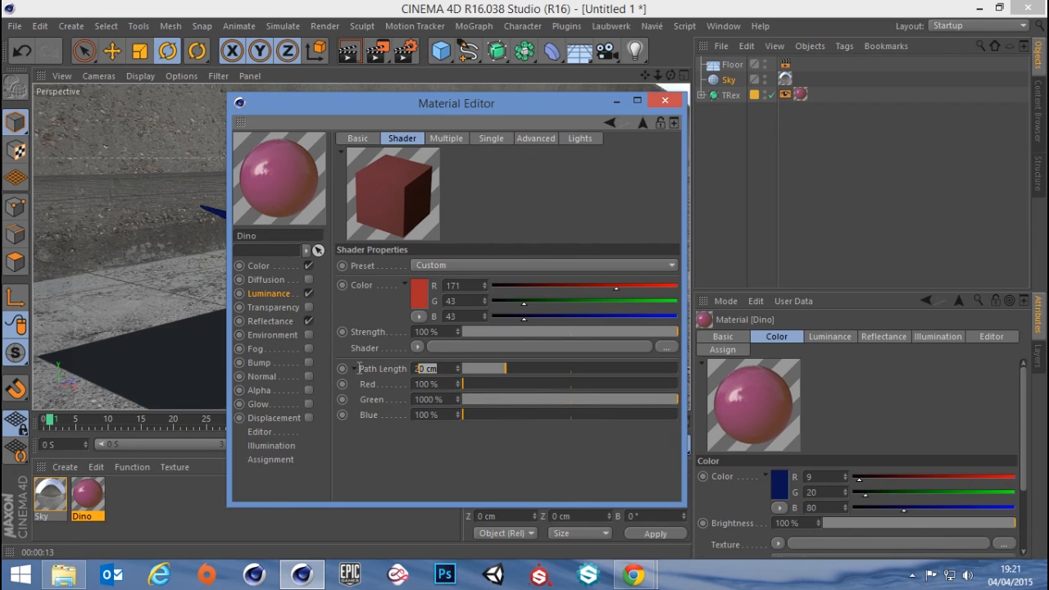
text(10)
key(Return)
Set the Subsurface Scattering path length's Green to 100% and Blue to 887%
click(427, 399)
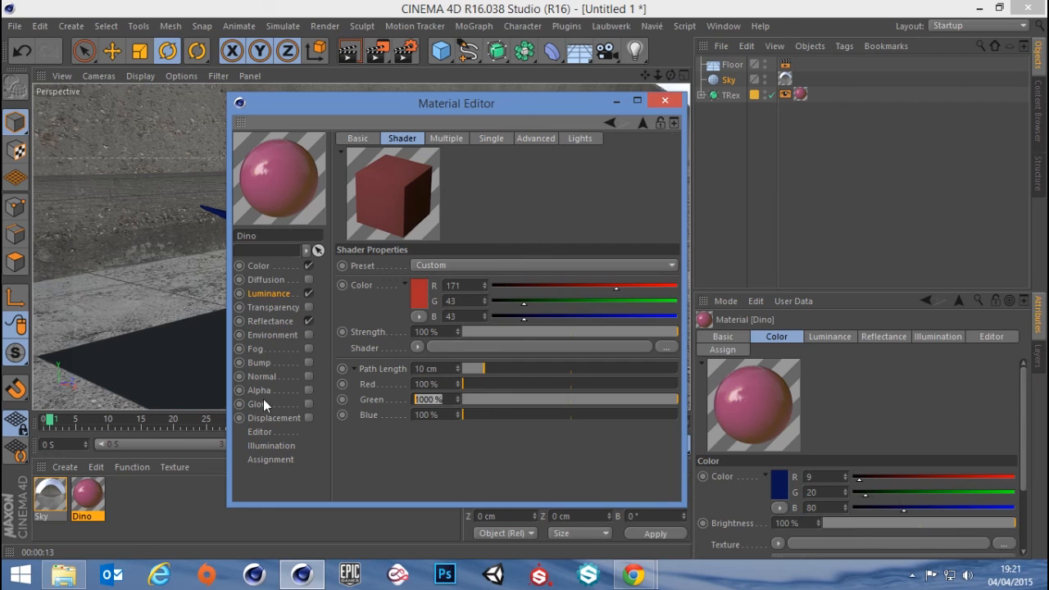
text(10)
key(Return)
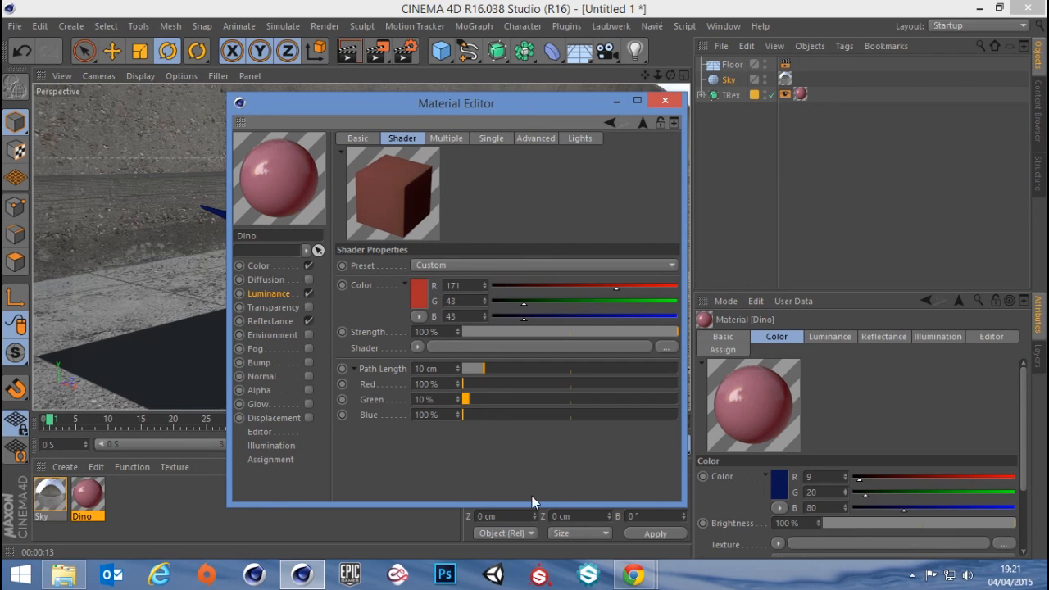
click(426, 399)
text(100)
key(Return)
drag(503, 414, 652, 423)
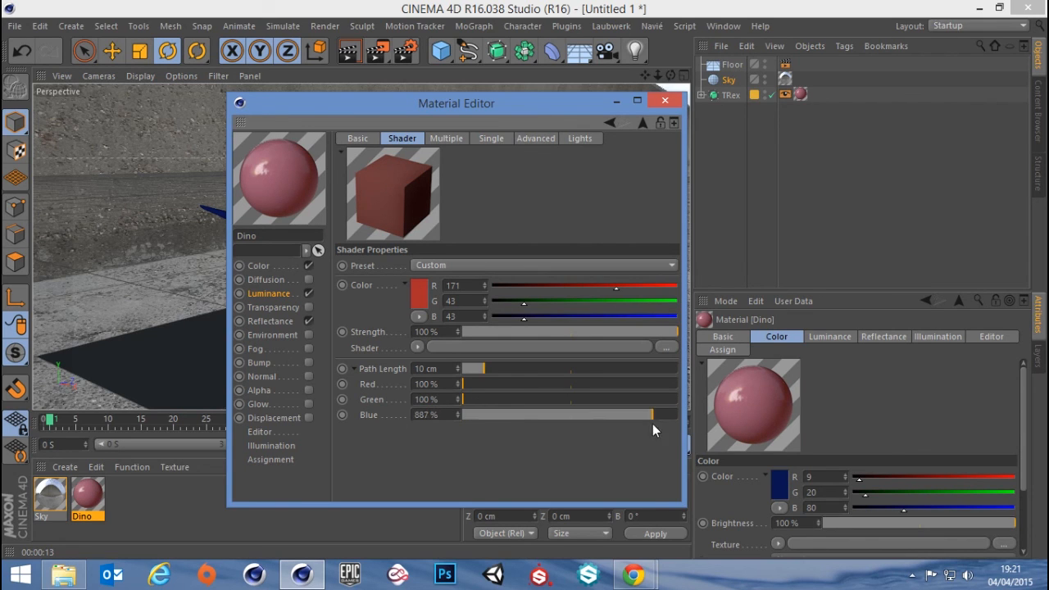
click(660, 105)
Change the Dino material's Color to orange, RGB 205, 143, 0, and render the view
double_click(86, 500)
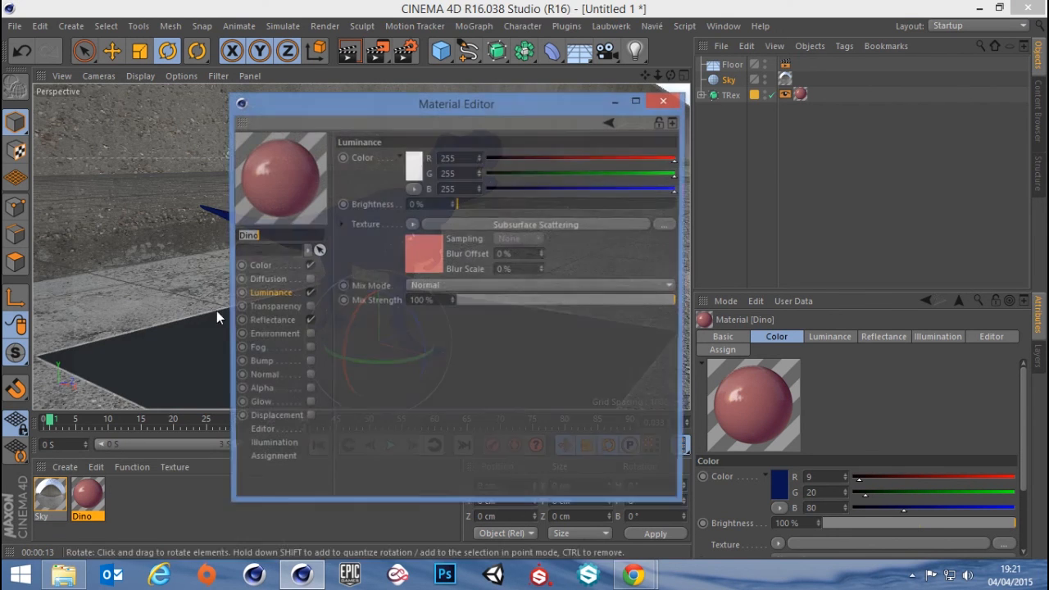
click(252, 266)
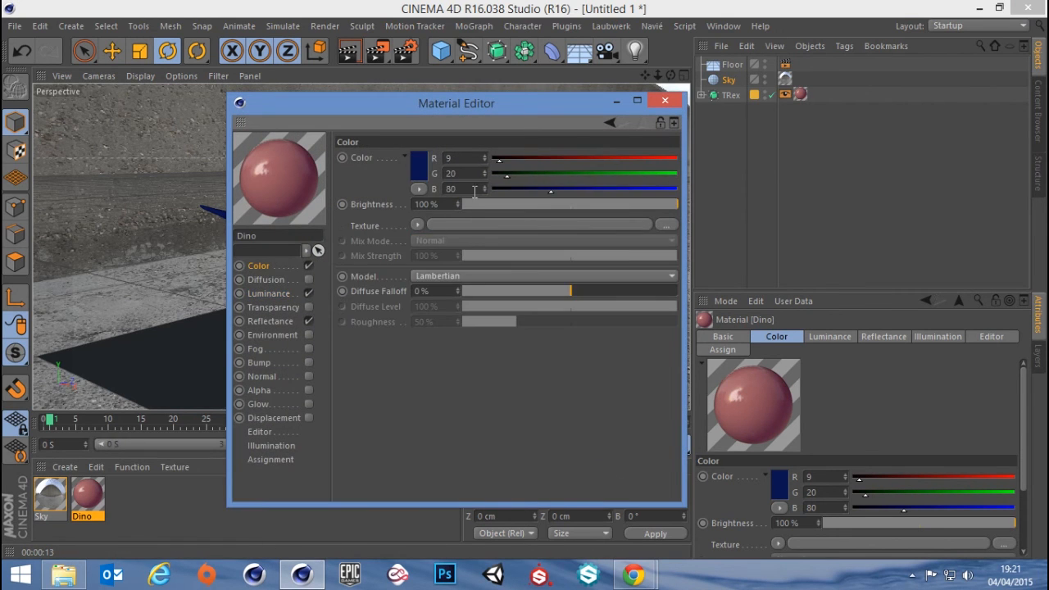
click(421, 166)
click(408, 111)
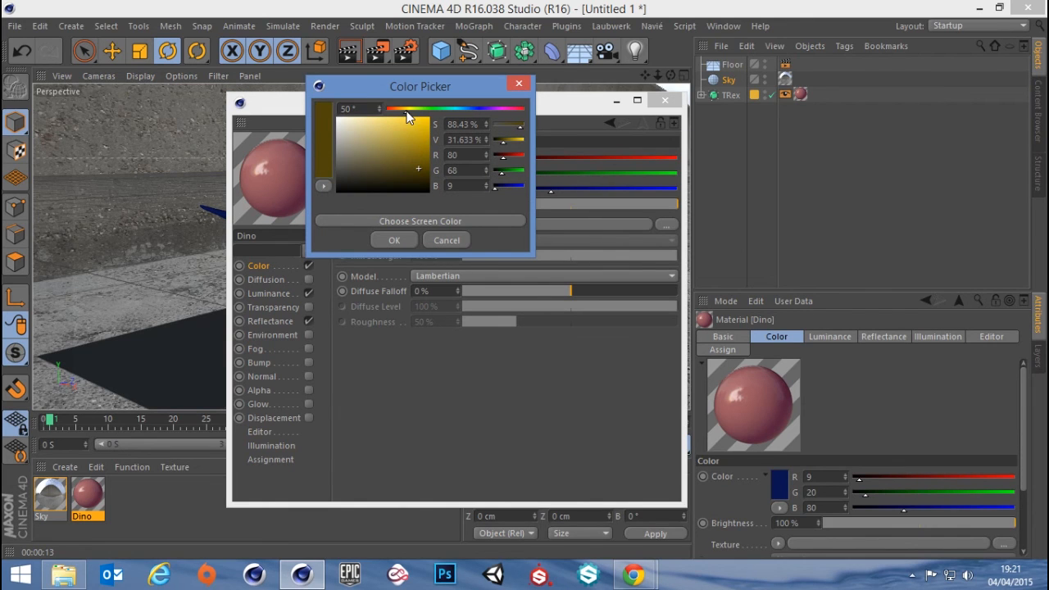
click(427, 132)
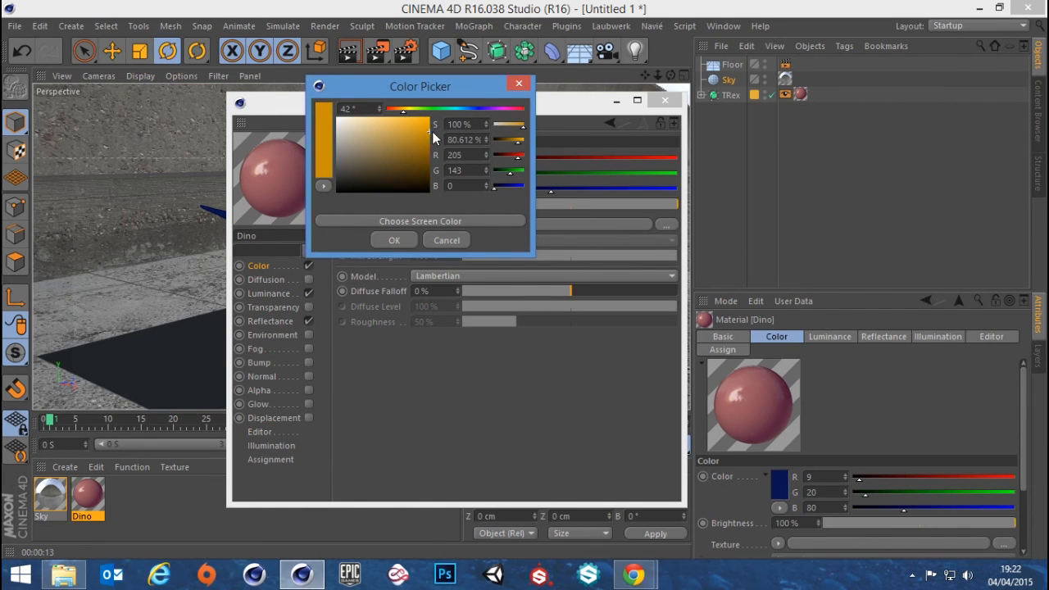
click(395, 240)
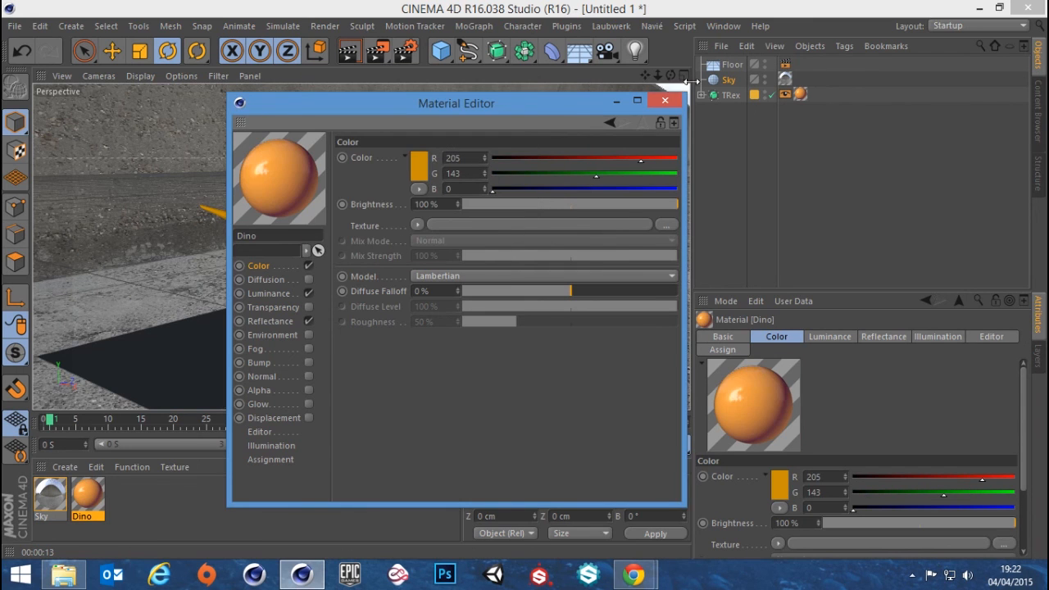
click(665, 102)
click(349, 50)
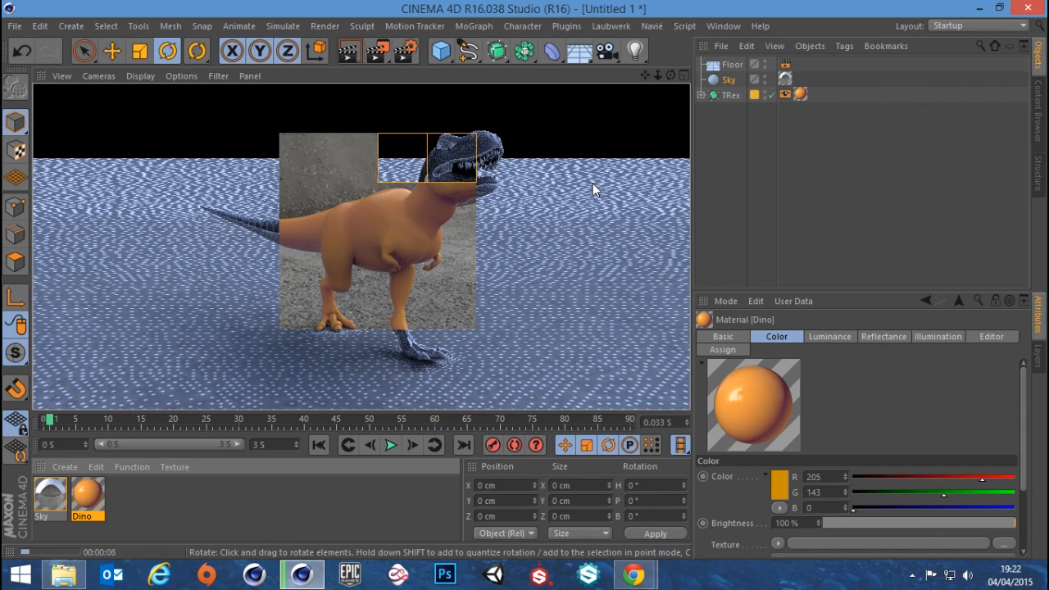
Lower the Dino material's Color brightness to 50% and render the view
double_click(99, 497)
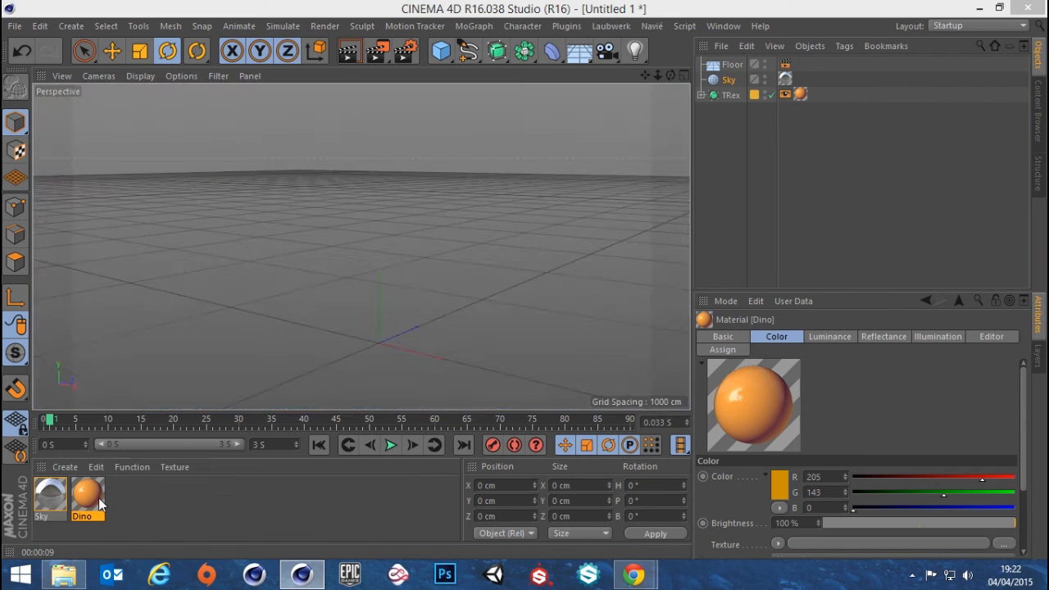
drag(606, 213, 527, 224)
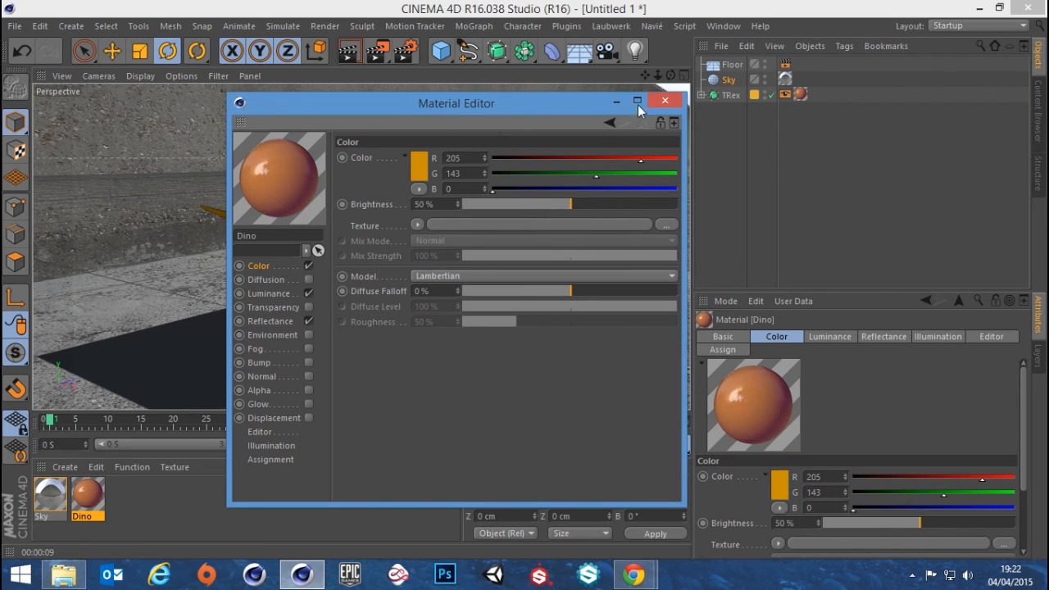
click(664, 100)
click(361, 50)
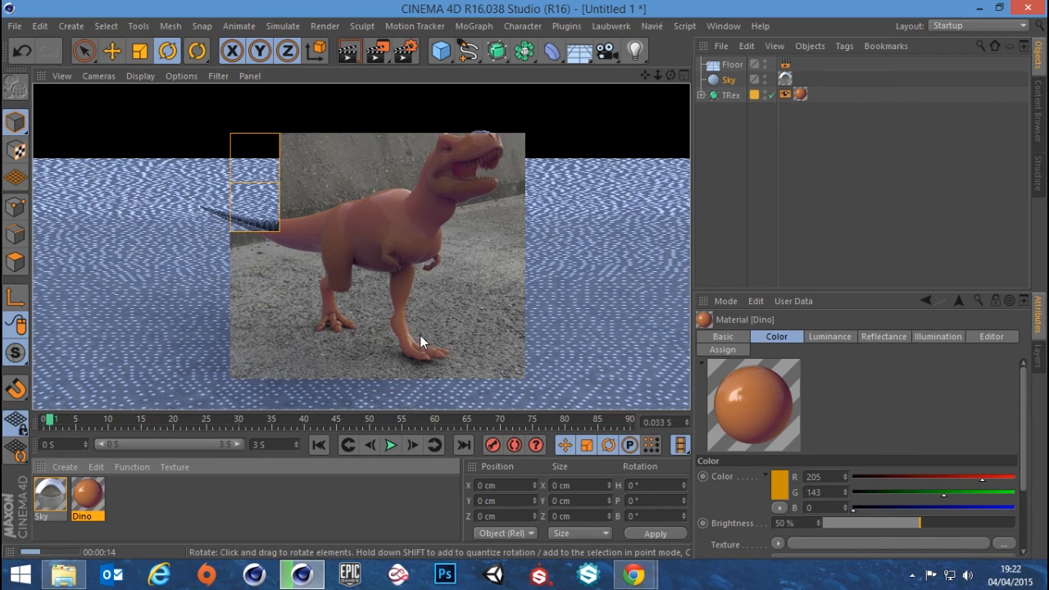
Render the view with the T-Rex seen from its opposite side to check the skin shading
alt+drag(428, 210, 144, 226)
alt+drag(433, 249, 278, 229)
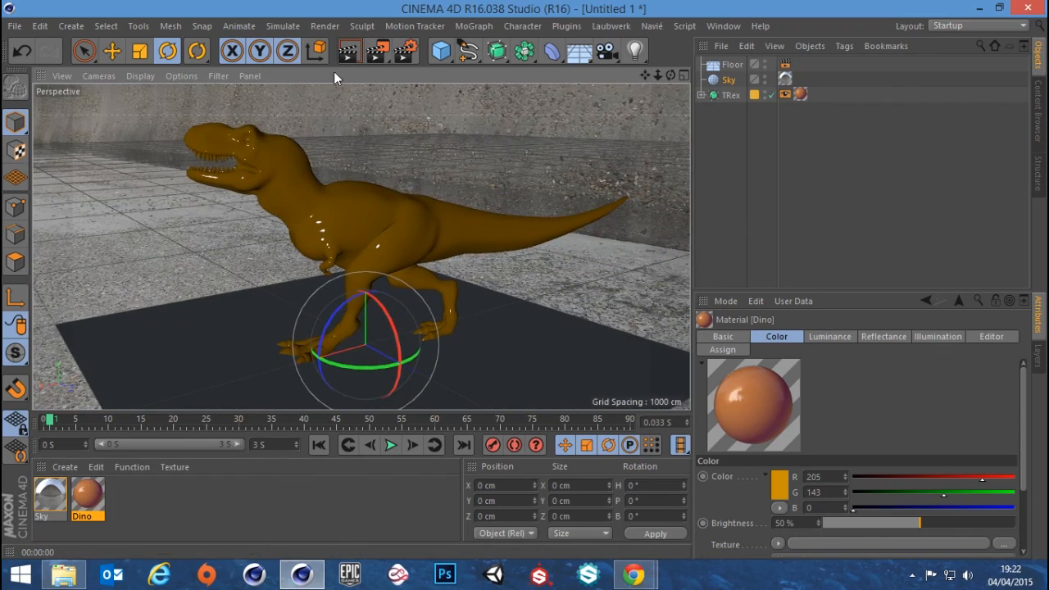
click(348, 51)
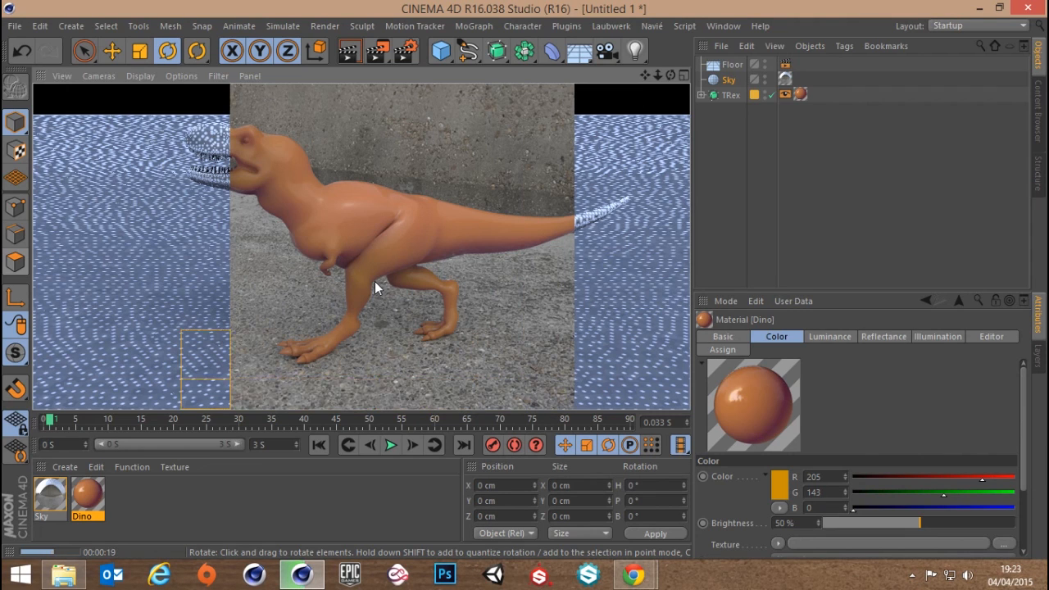
Disable the Color channel of the Dino material and close its editor
alt+drag(349, 290, 284, 391)
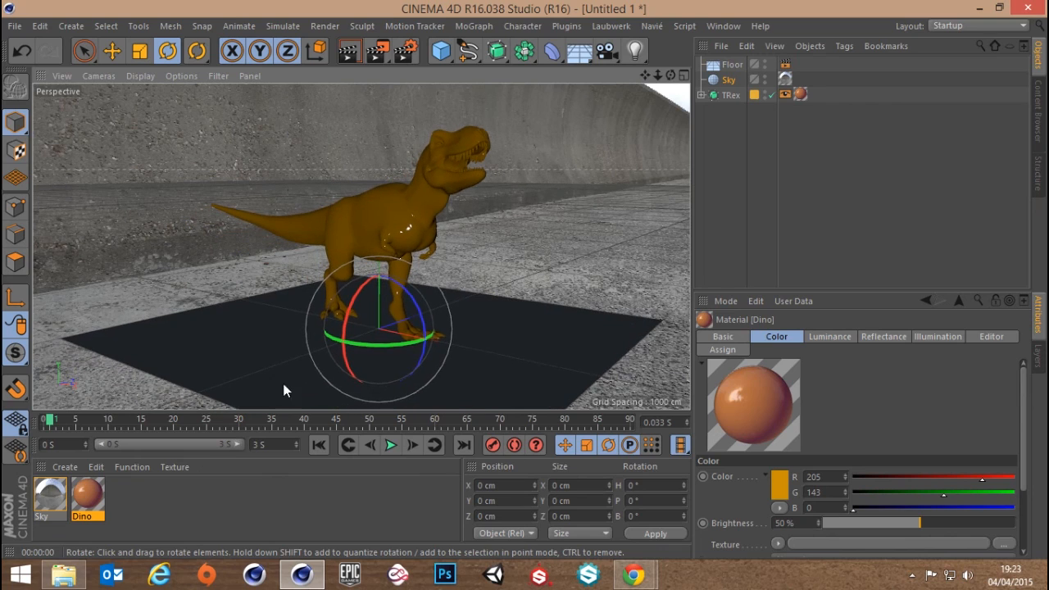
double_click(87, 495)
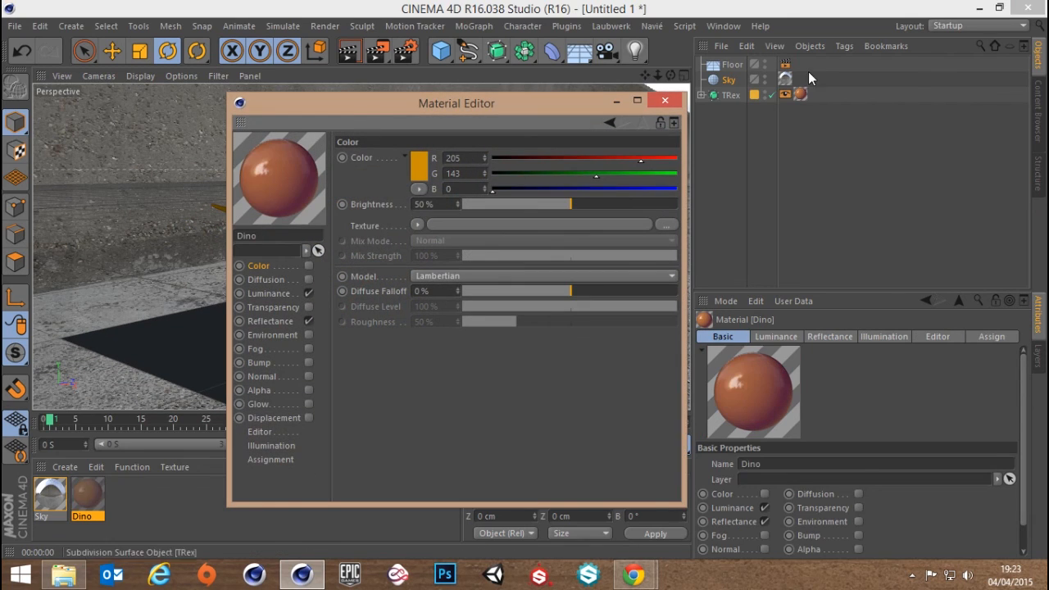
click(665, 100)
Render the T-Rex scene to the Picture Viewer and inspect the finished image at 64% and 100% zoom
click(378, 50)
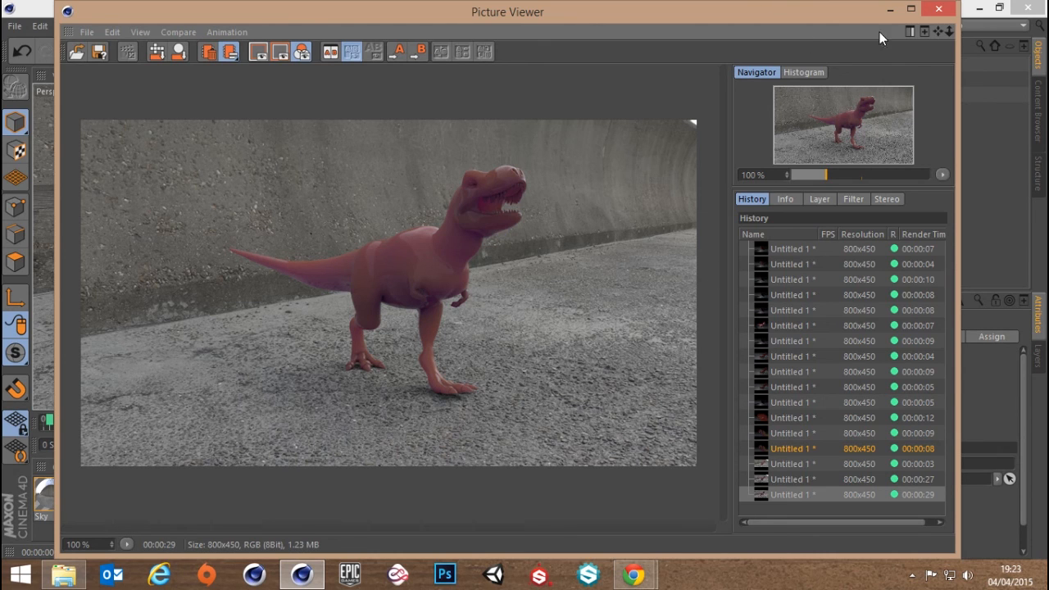
scroll(557, 311, down, 3)
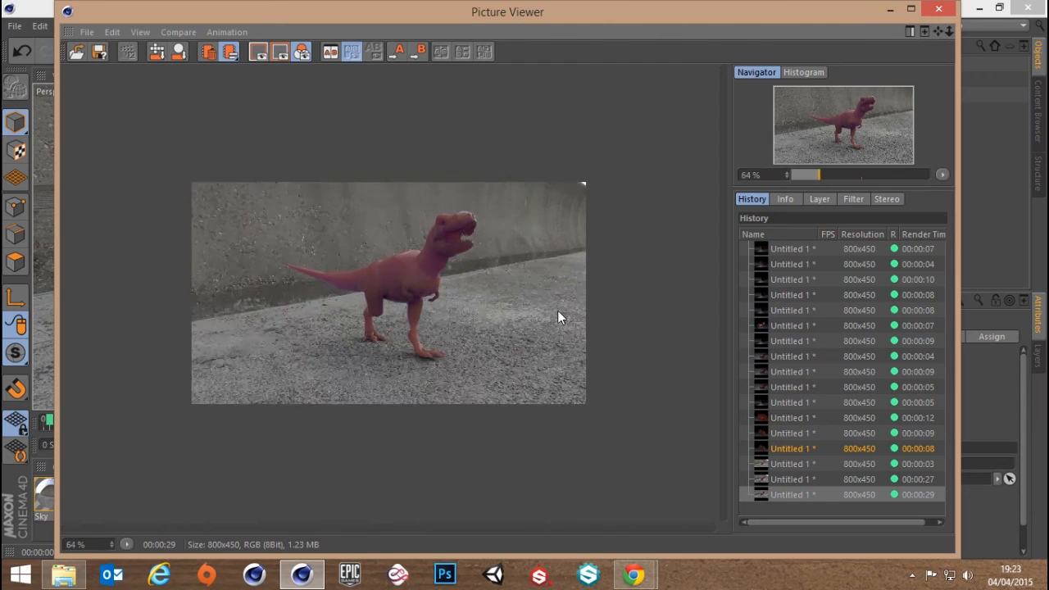
scroll(557, 309, up, 3)
scroll(560, 315, down, 2)
scroll(566, 318, up, 1)
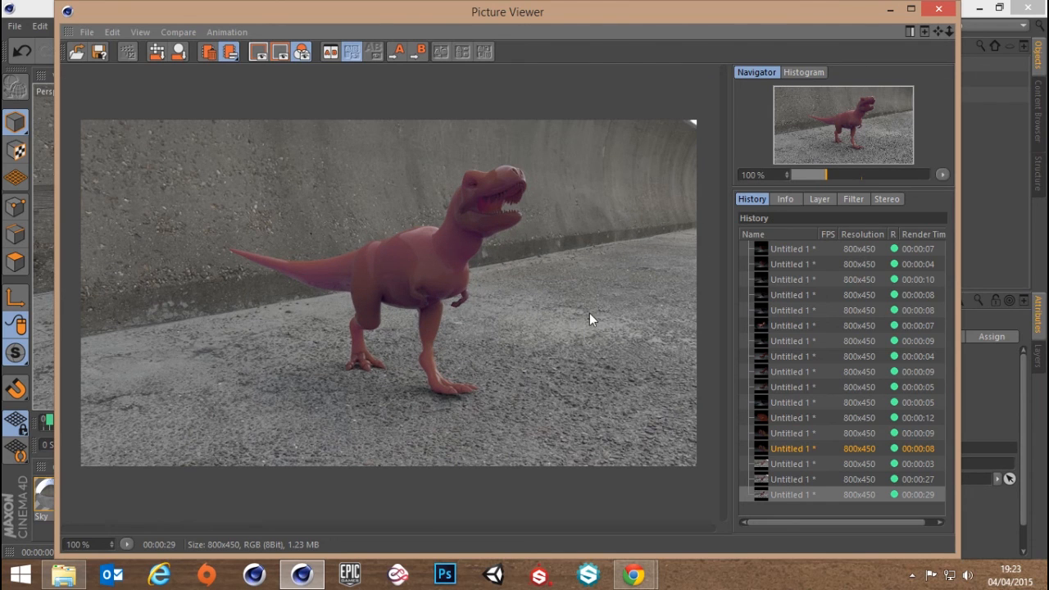